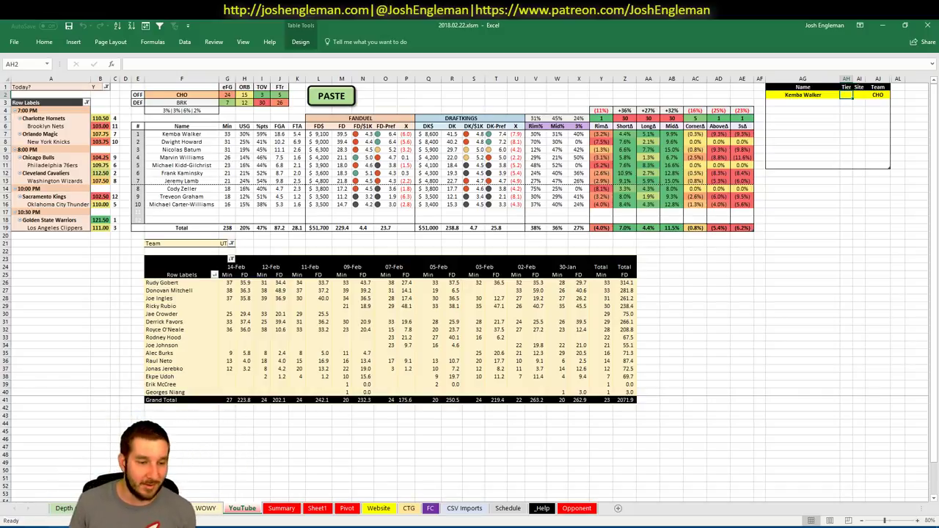
# Review the prize payouts of the $400K Thu NBA Clutch Shot entry on FanDuel in the browser, and return to the Excel workbook
pyautogui.click(4, 521)
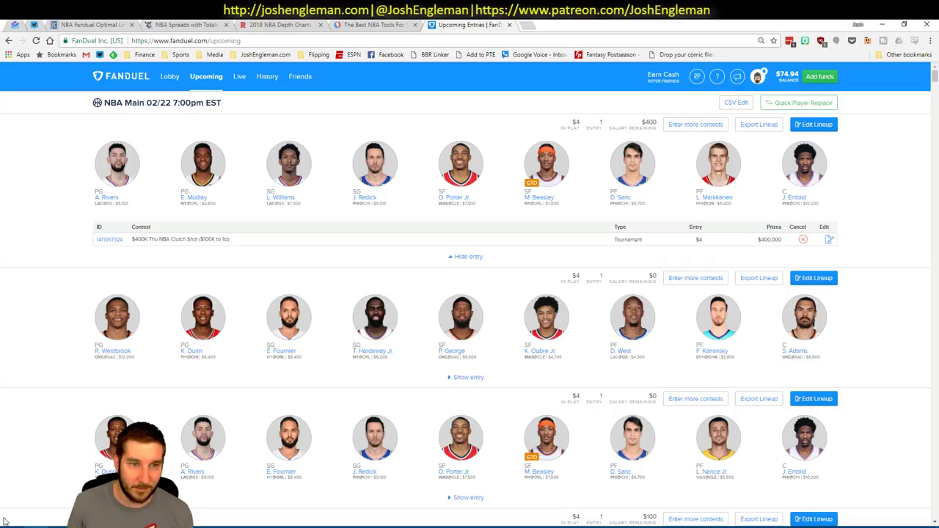
pyautogui.click(106, 242)
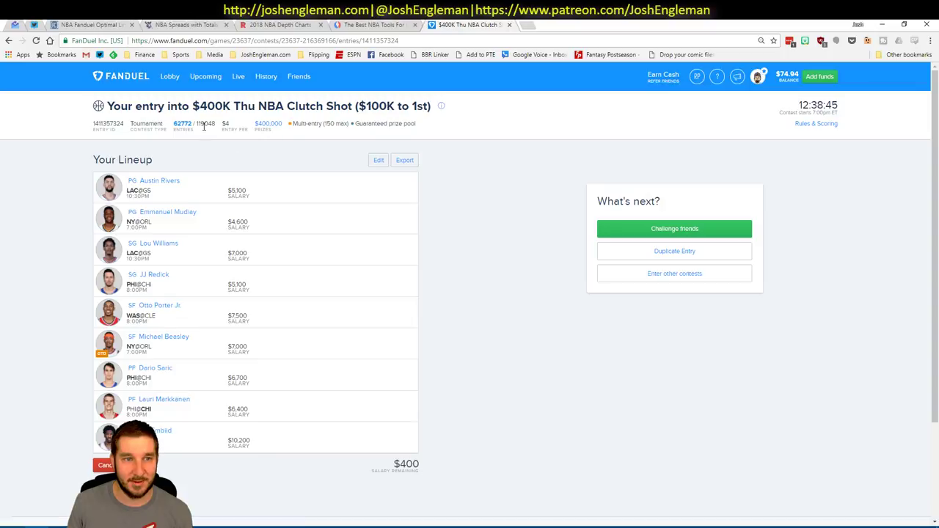
pyautogui.click(268, 124)
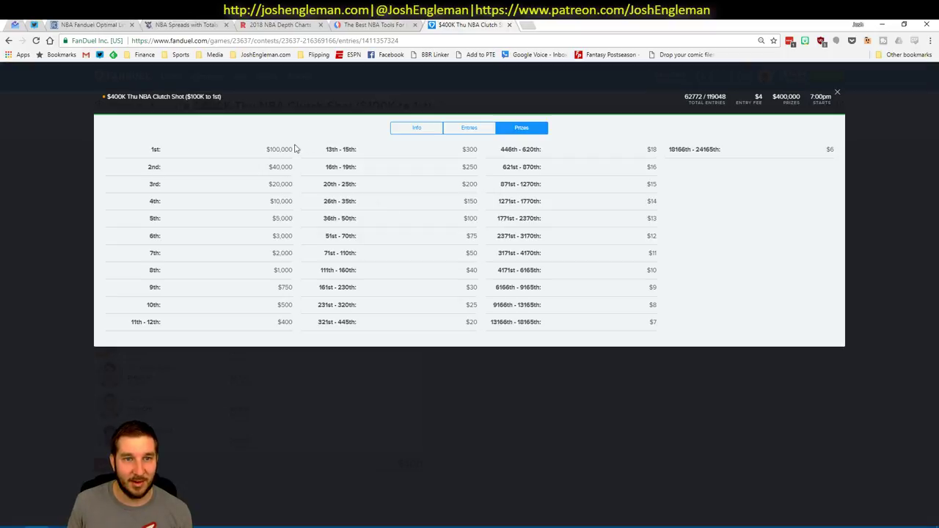
pyautogui.click(839, 94)
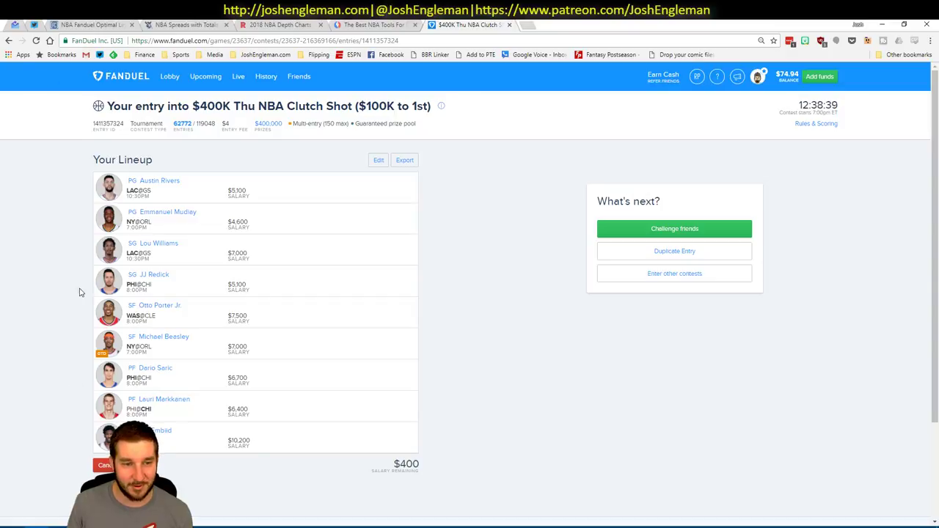
pyautogui.hotkey('alt', 'Tab')
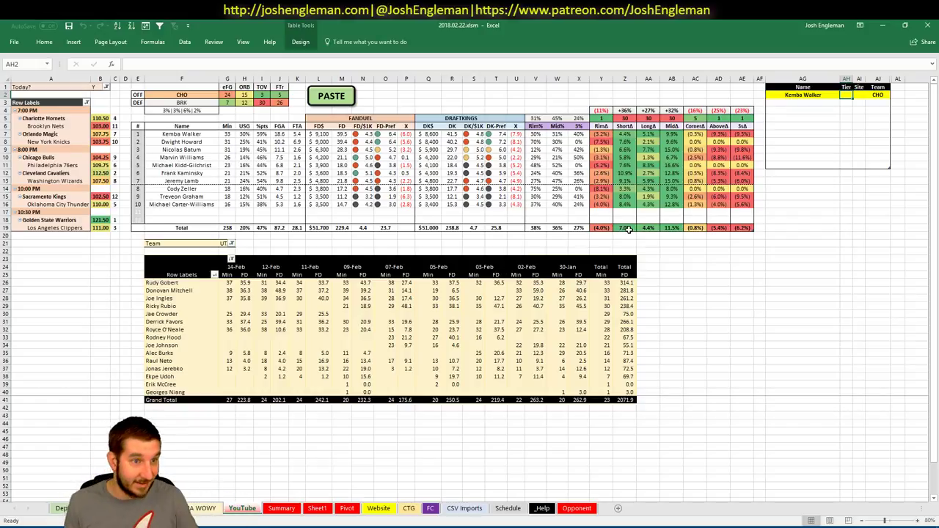
pyautogui.click(56, 116)
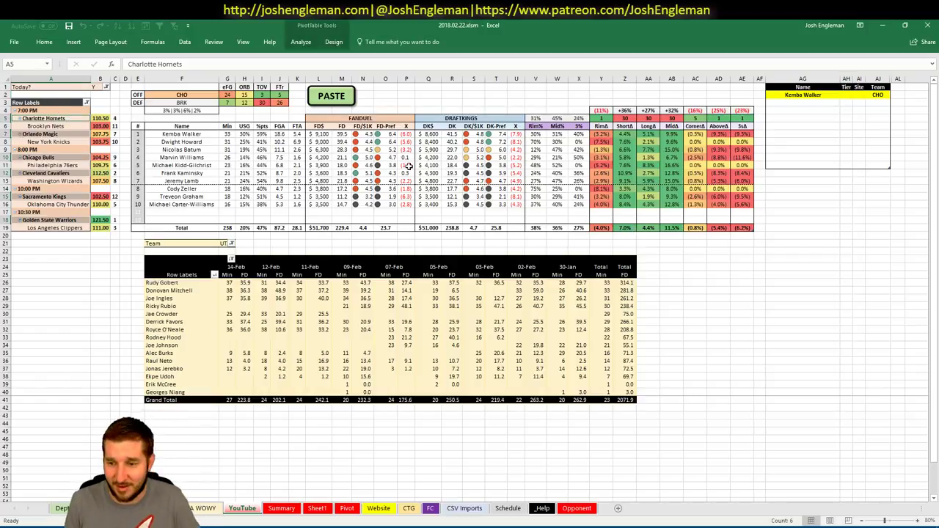
pyautogui.click(759, 313)
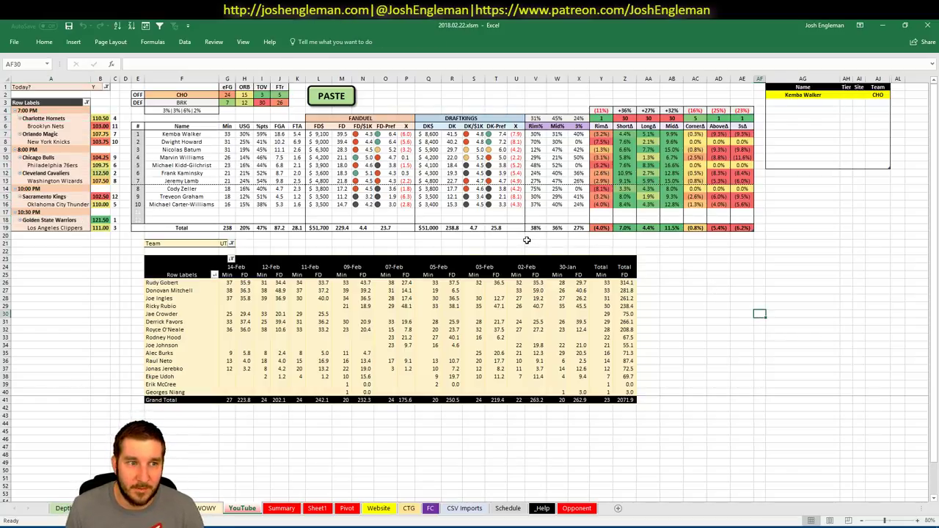
pyautogui.click(385, 235)
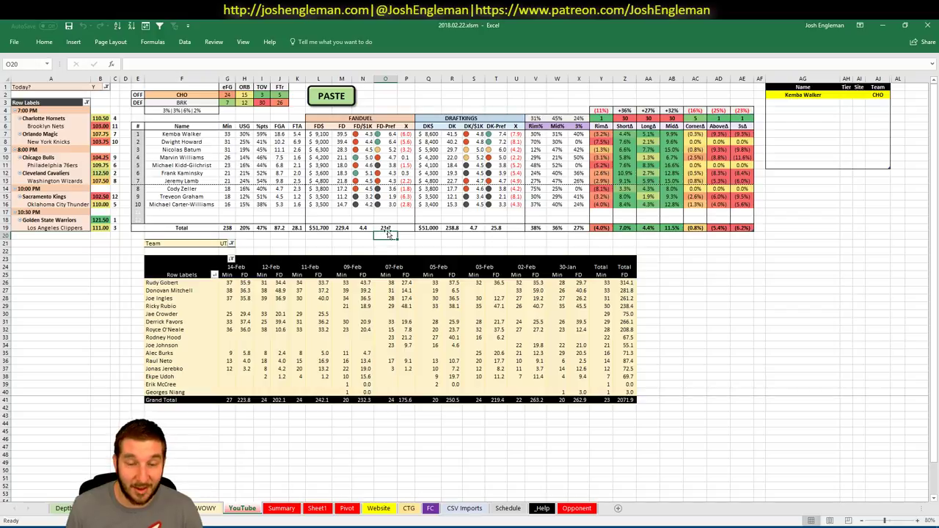
pyautogui.click(828, 94)
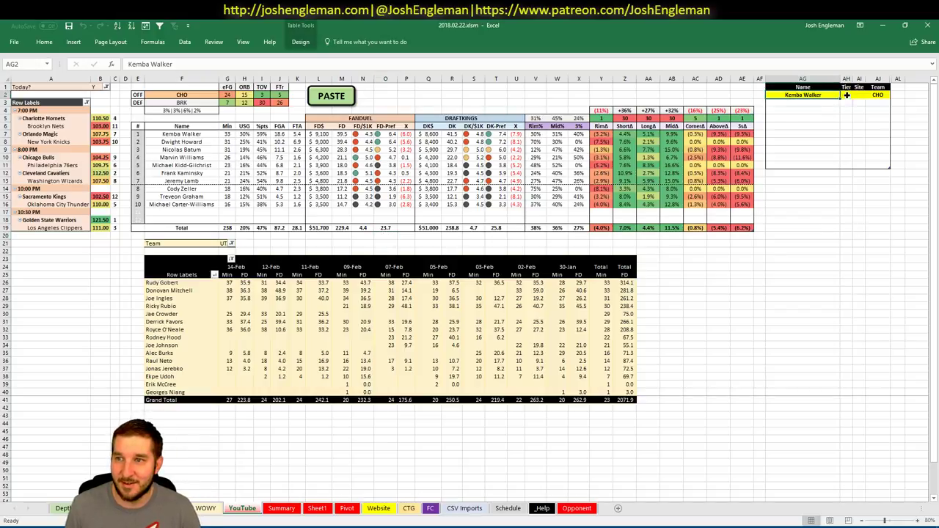
pyautogui.click(862, 95)
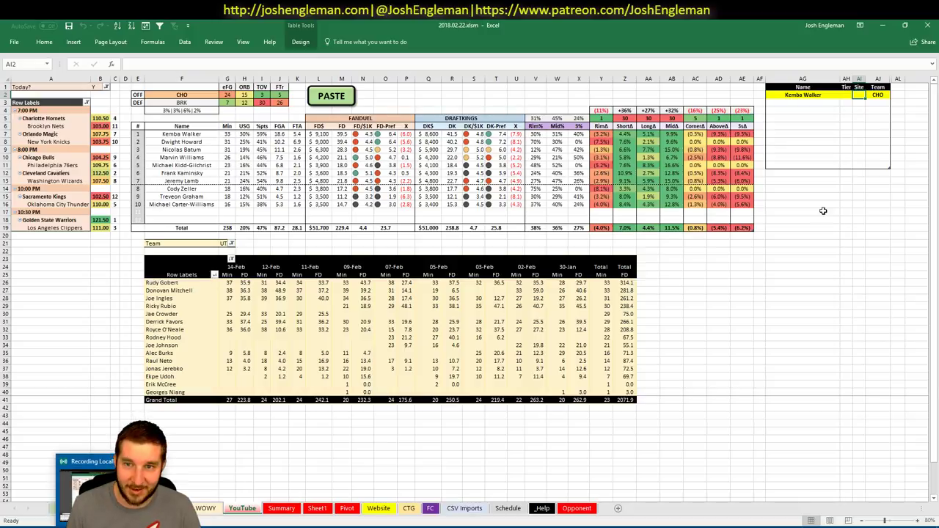
pyautogui.click(649, 282)
pyautogui.click(846, 95)
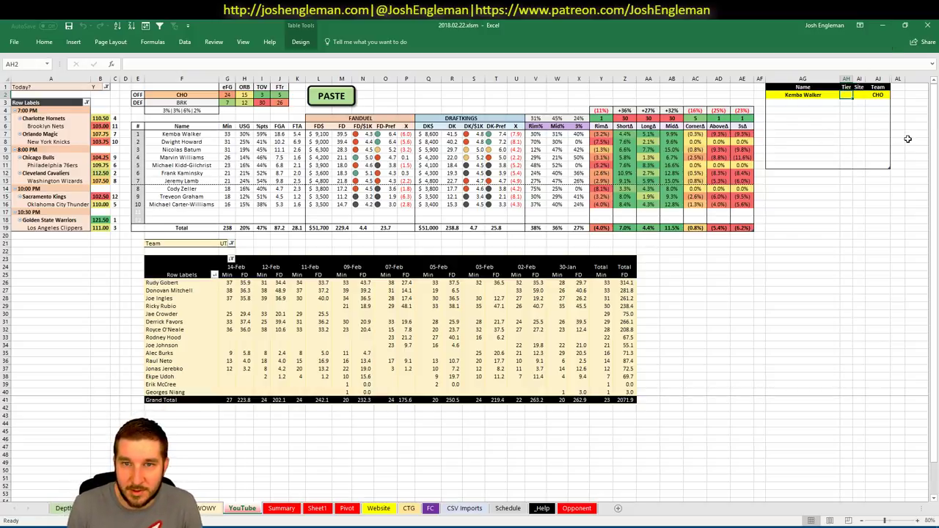
# Try to set the team filter of the game-log PivotTable to CHO
pyautogui.click(224, 244)
pyautogui.write('CH')
pyautogui.press('Return')
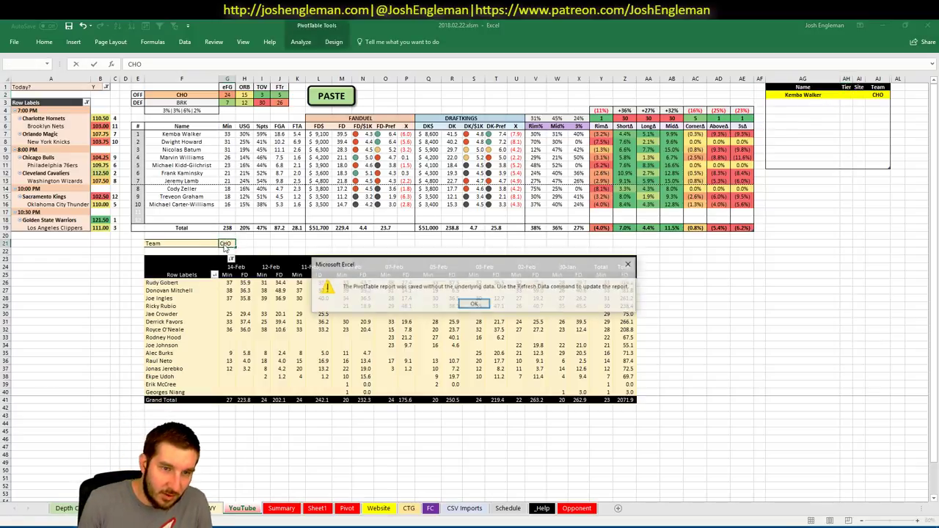
pyautogui.press('Return')
pyautogui.press('Return')
# Refresh the game-log PivotTable and filter it to team CHO
pyautogui.rightClick(327, 292)
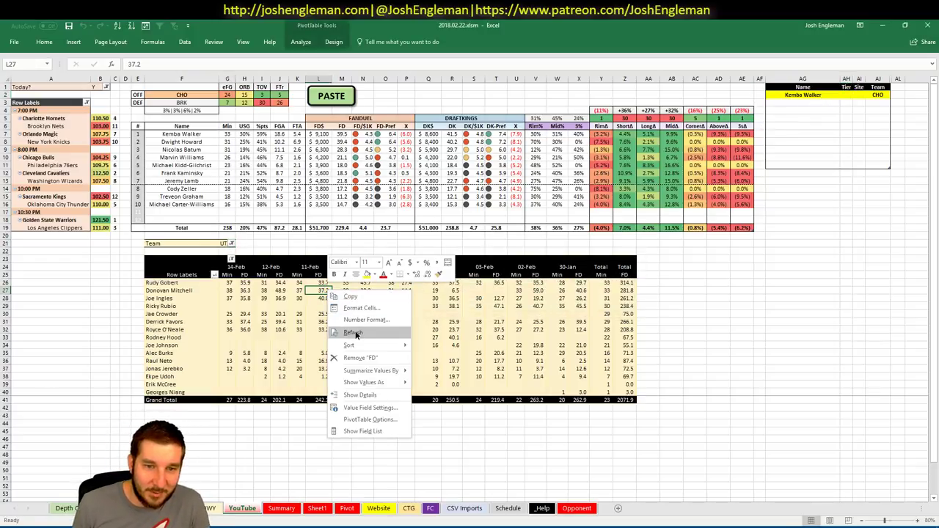
pyautogui.click(220, 244)
pyautogui.click(225, 243)
pyautogui.write('CHO')
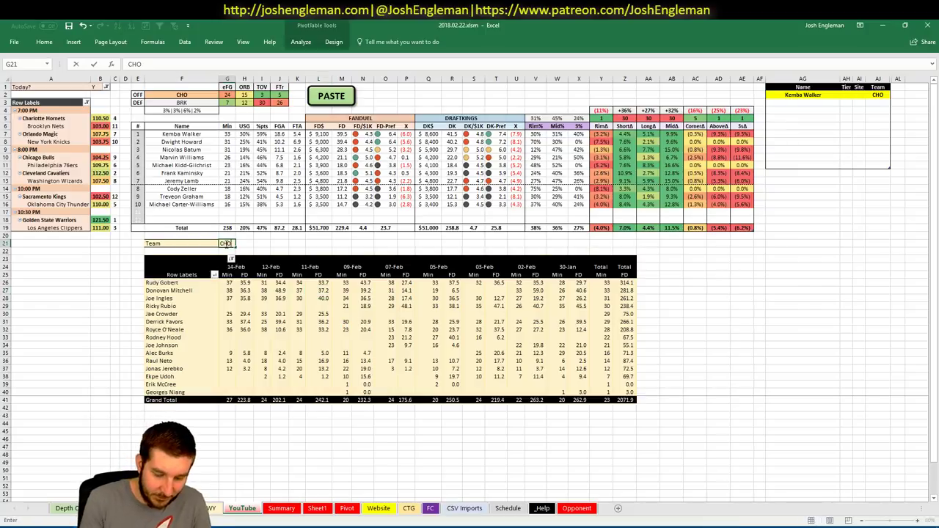
pyautogui.press('Return')
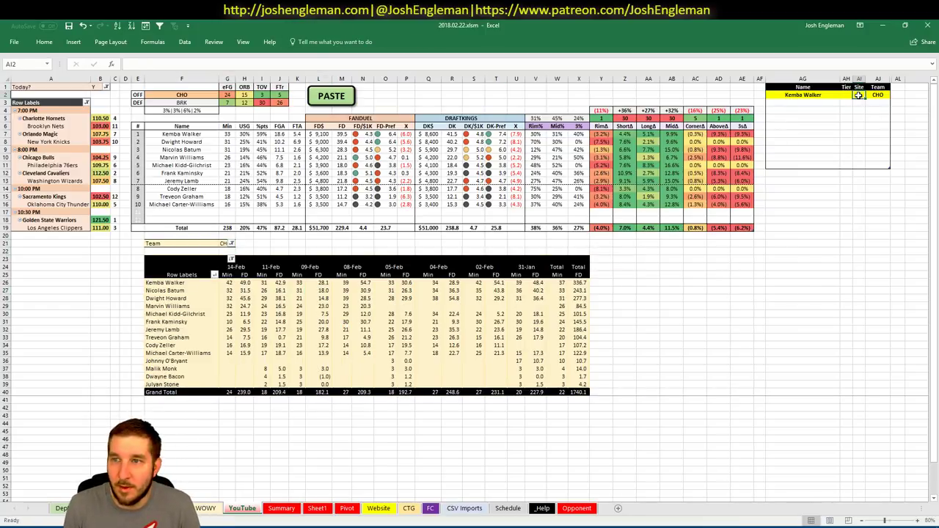
# Set Kemba Walker's tier to 3 in the player list
pyautogui.click(859, 96)
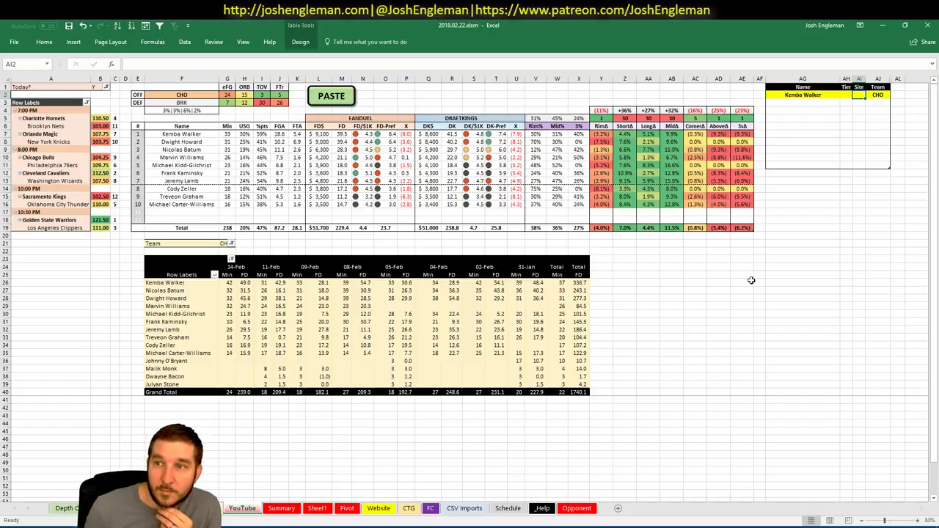
pyautogui.press('Left')
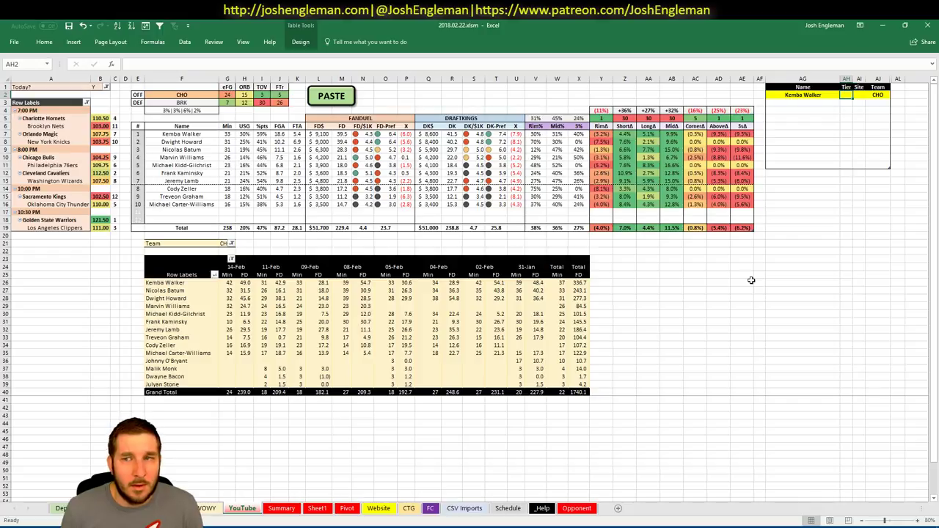
pyautogui.write('3')
pyautogui.press('Return')
# Add Dwight Howard with tier 3 to the player list and enter Nicolas Batum in the row below
pyautogui.press('Left')
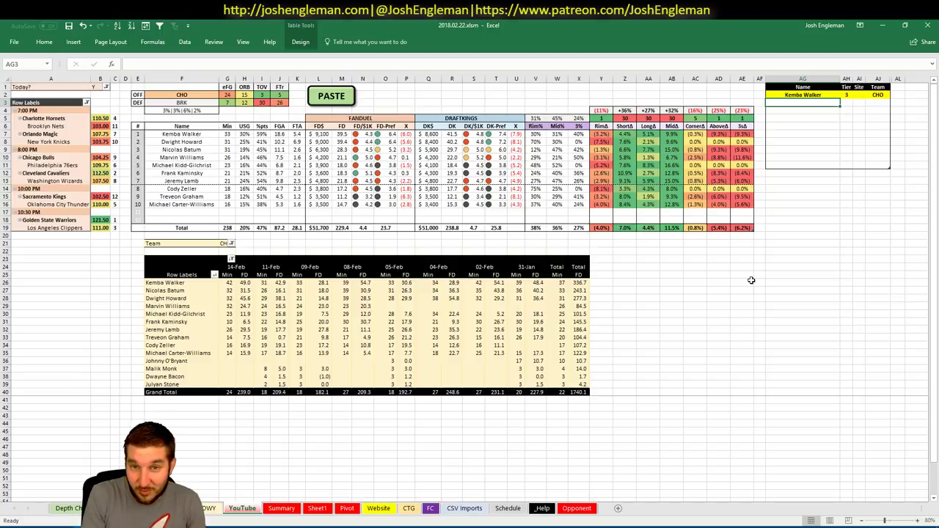
pyautogui.write('Dwight')
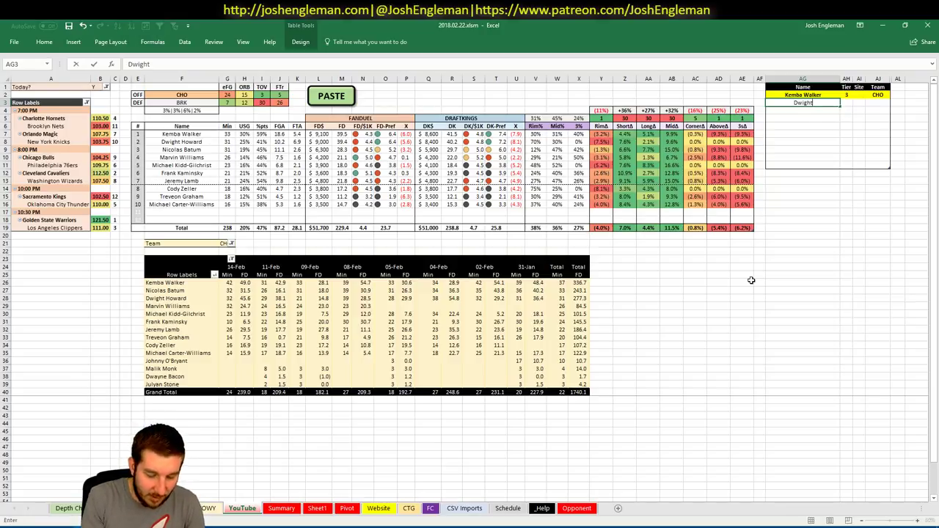
pyautogui.write(' Howard')
pyautogui.press('Tab')
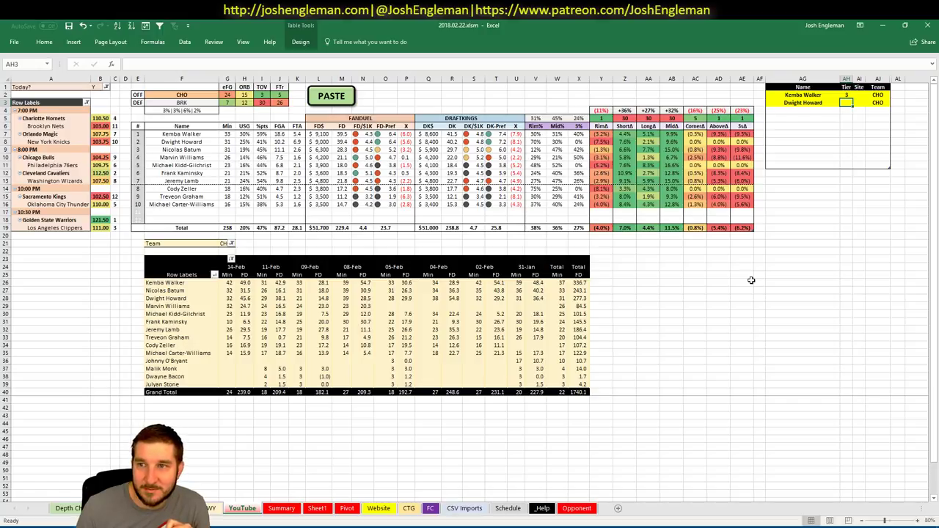
pyautogui.write('3')
pyautogui.press('Return')
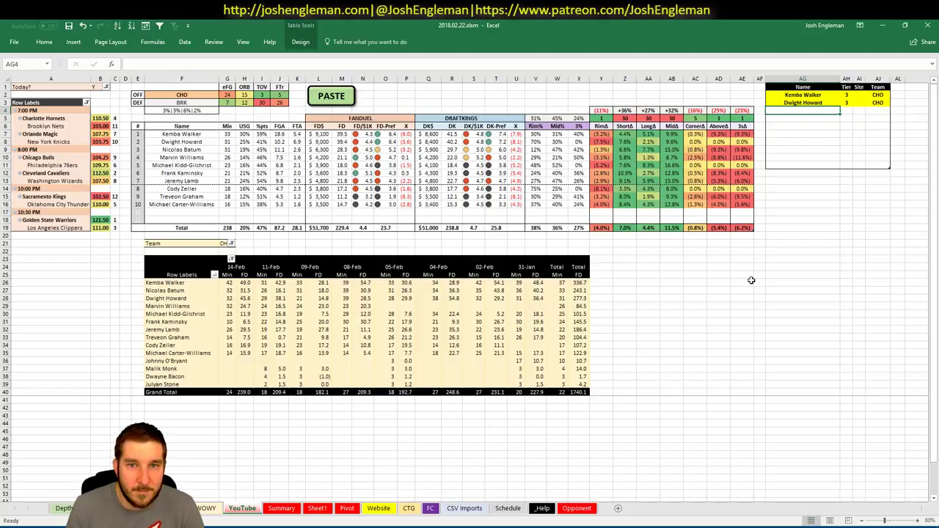
pyautogui.write('Nicolas Batum')
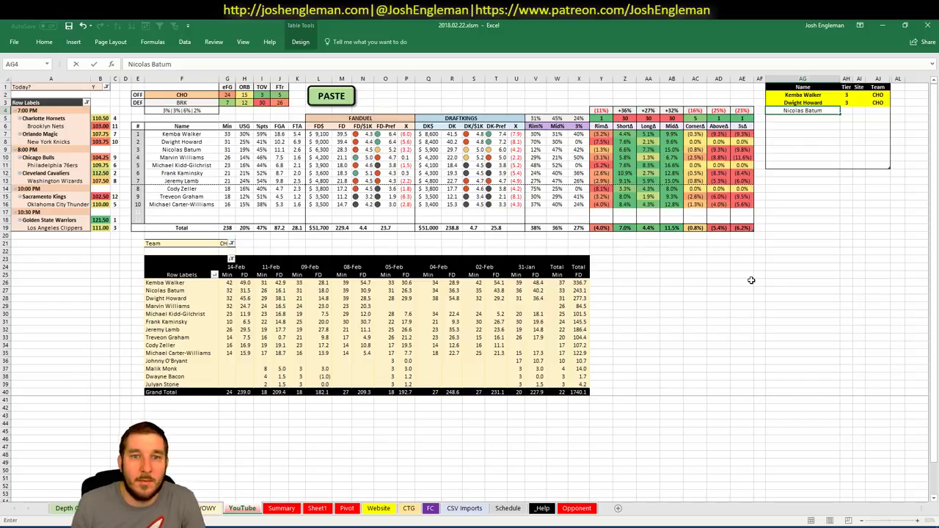
pyautogui.press('Tab')
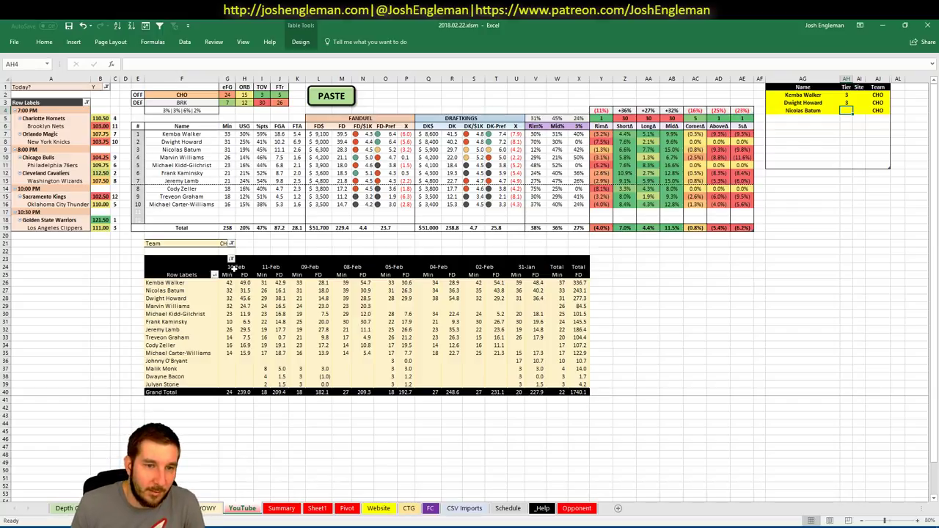
pyautogui.rightClick(233, 268)
pyautogui.moveTo(292, 326)
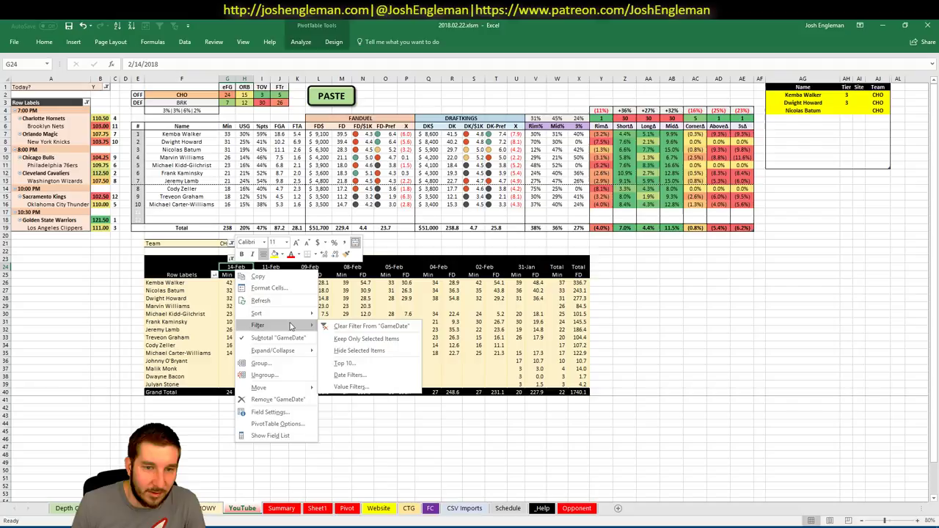
pyautogui.click(366, 378)
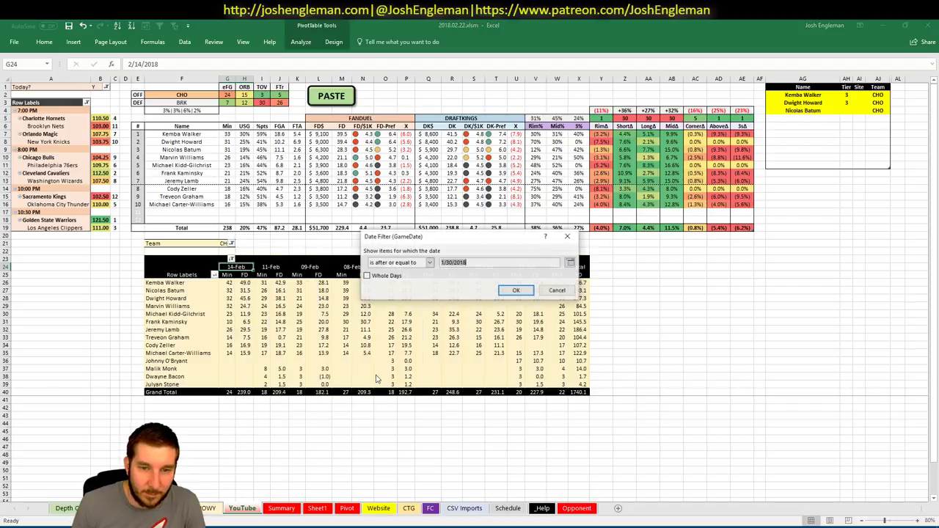
pyautogui.click(570, 262)
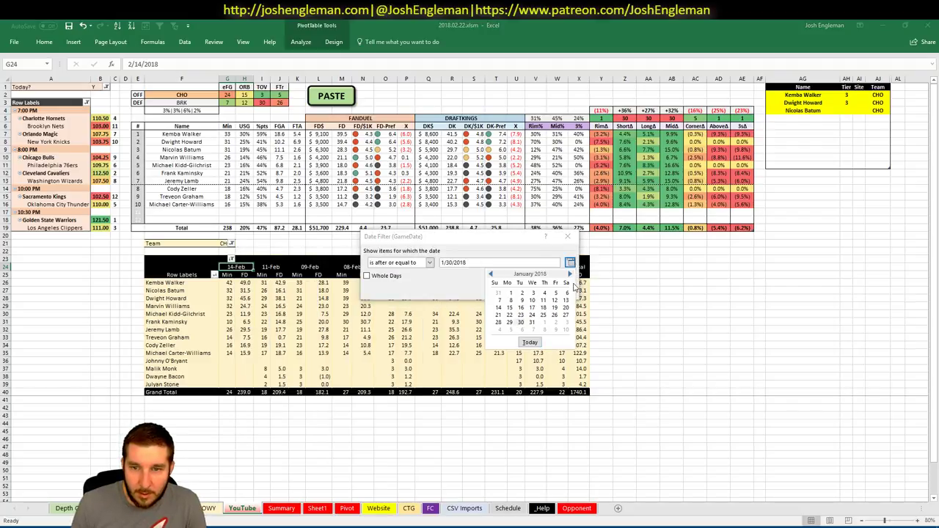
pyautogui.click(570, 274)
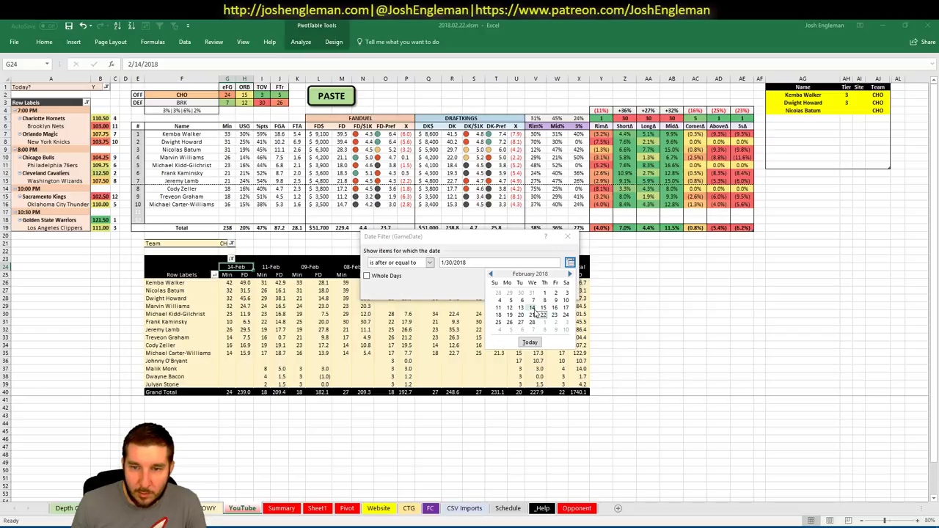
pyautogui.click(533, 302)
pyautogui.click(565, 296)
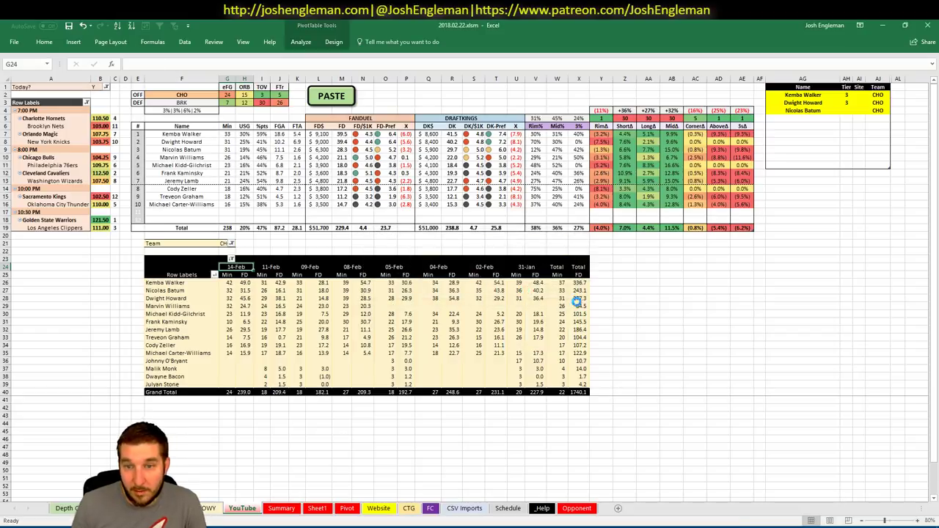
# Set Nicolas Batum's tier to 3 in the player list
pyautogui.click(848, 110)
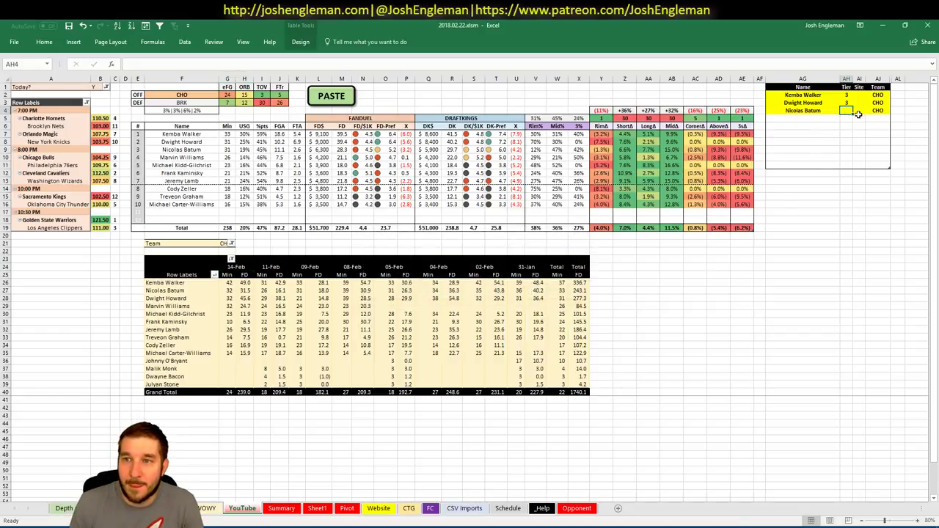
pyautogui.write('3')
pyautogui.press('Return')
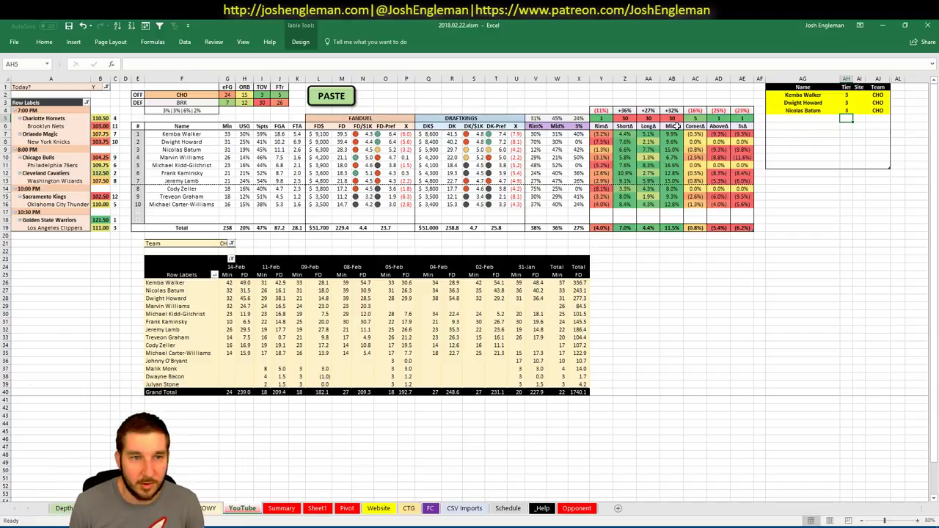
# Add Marvin Williams with tier 4 in the next empty row of the player list
pyautogui.click(790, 118)
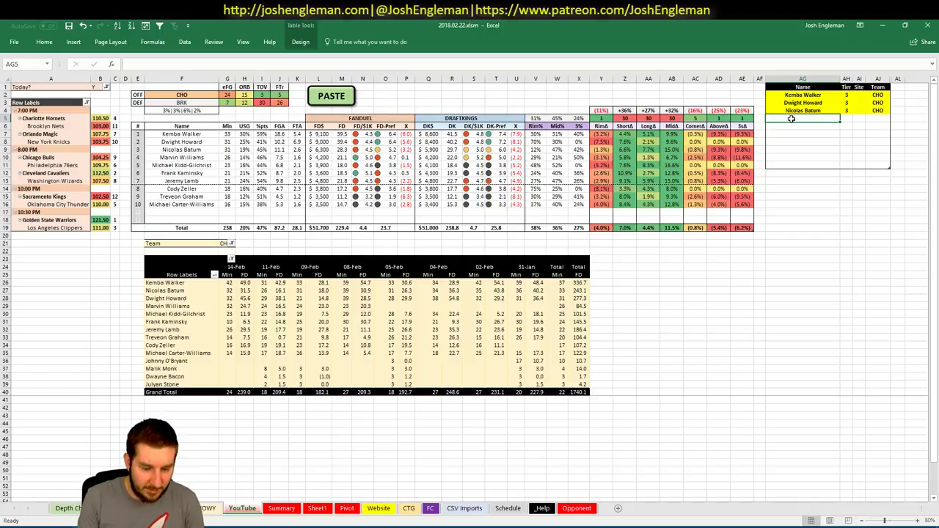
pyautogui.write('Marvin Williams')
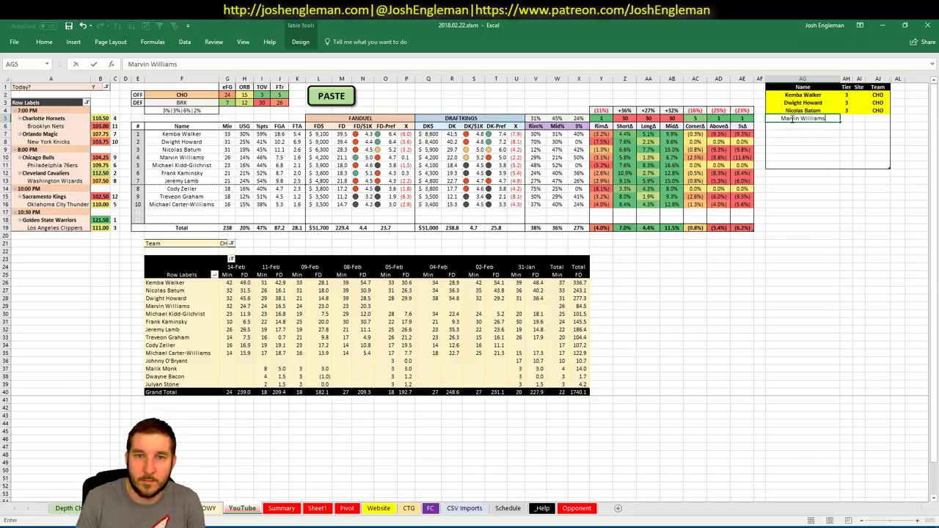
pyautogui.press('Tab')
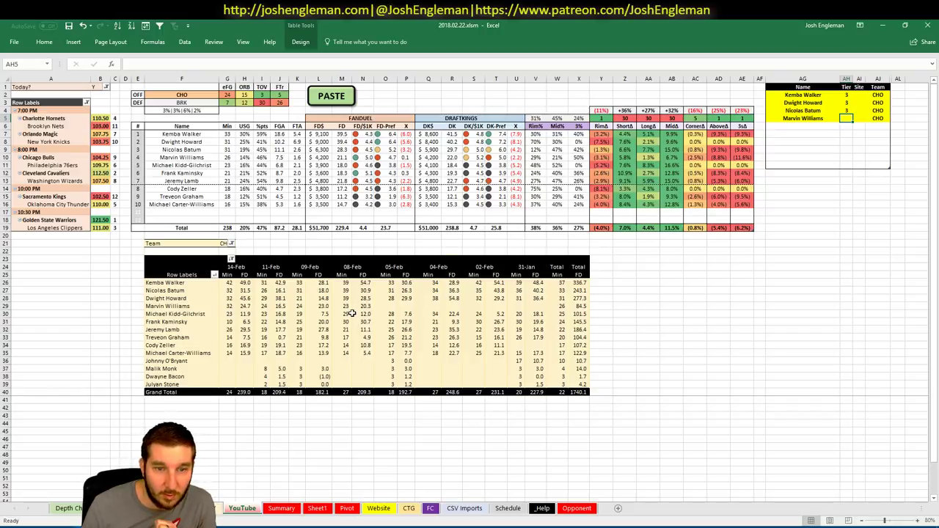
pyautogui.moveTo(367, 314)
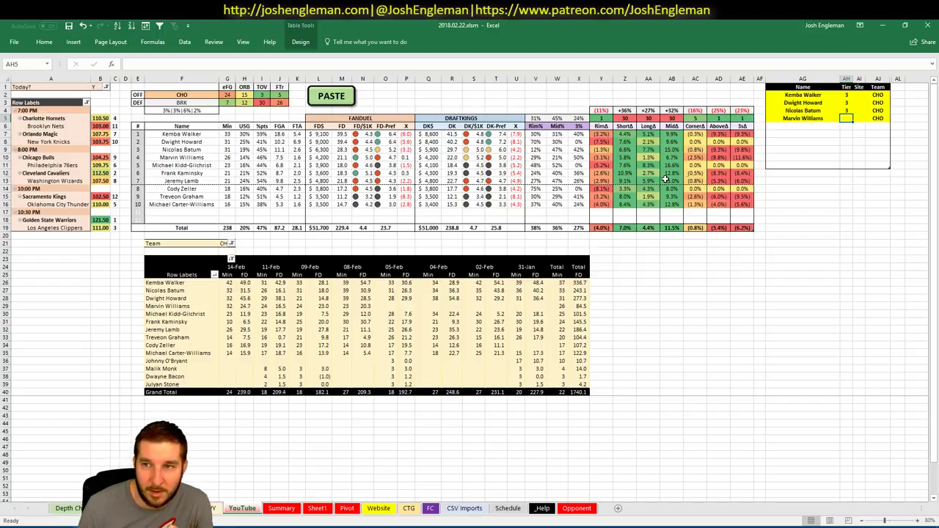
pyautogui.click(807, 120)
pyautogui.click(845, 119)
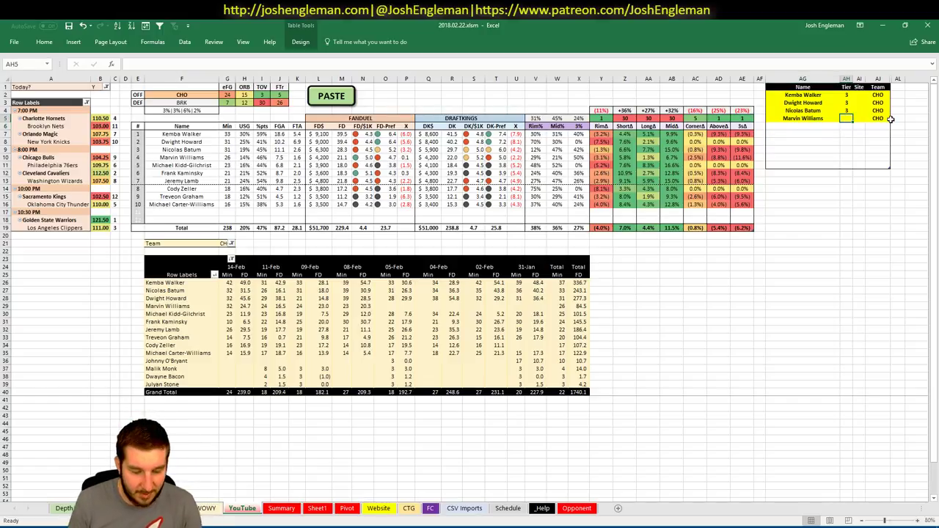
pyautogui.write('4')
pyautogui.press('Return')
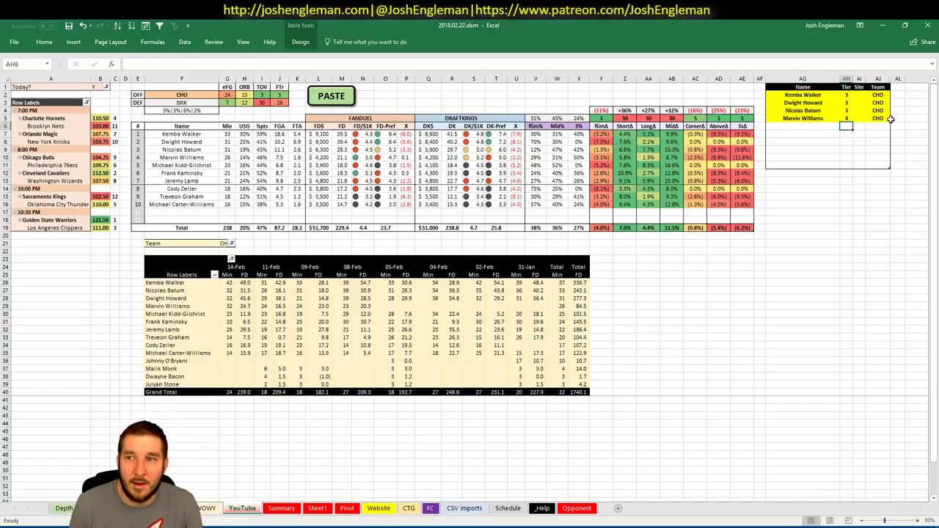
pyautogui.press('Up')
pyautogui.write('3')
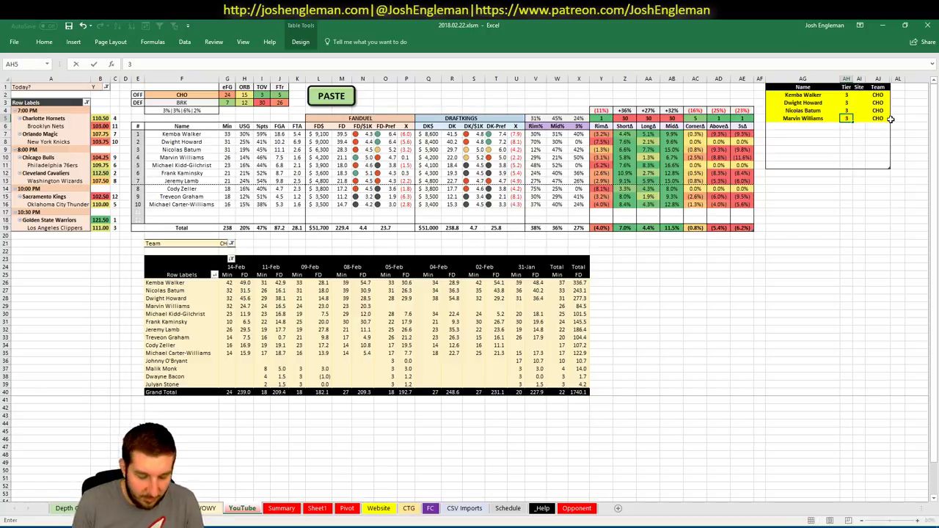
pyautogui.press('Return')
# Add a second Marvin Williams row to the player list with tier 4 and site DK
pyautogui.write('Marvin')
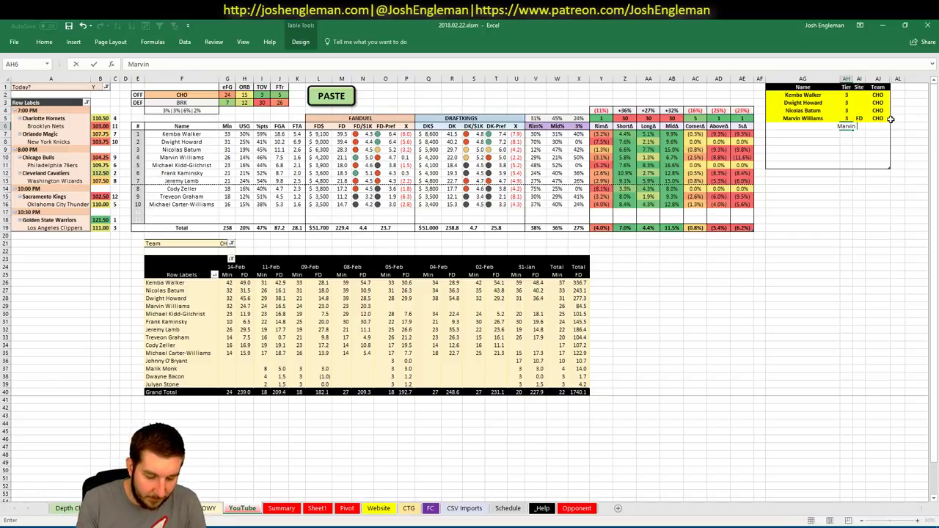
pyautogui.write(' Wi')
pyautogui.click(890, 119)
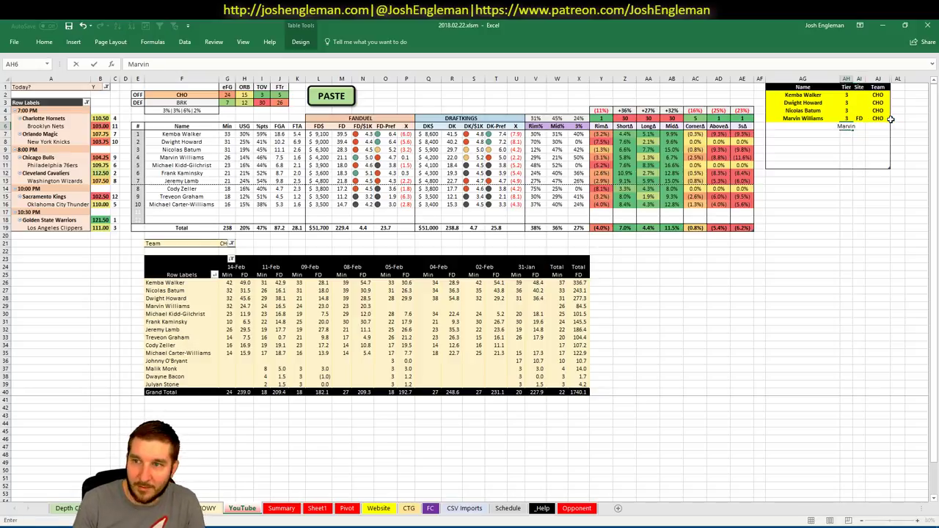
pyautogui.write('Marvin Williams')
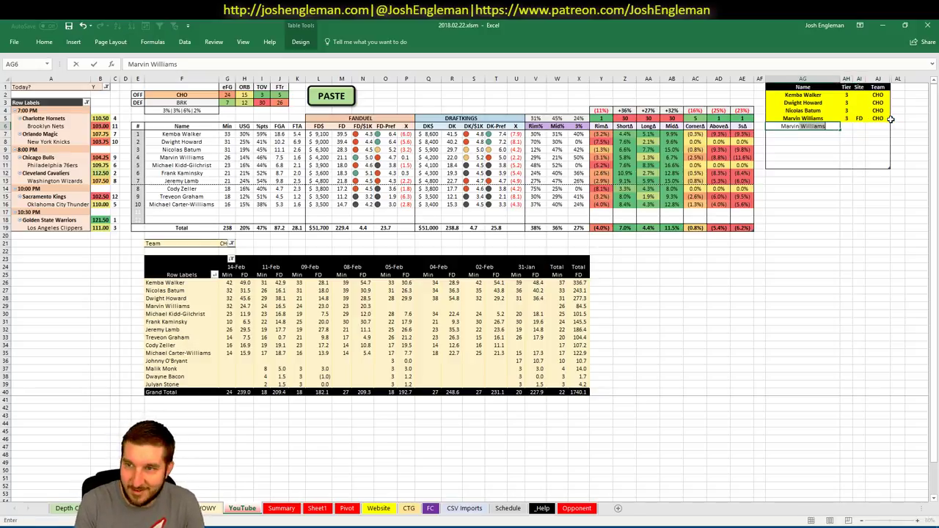
pyautogui.press('Tab')
pyautogui.write('4')
pyautogui.press('Tab')
pyautogui.write('DK')
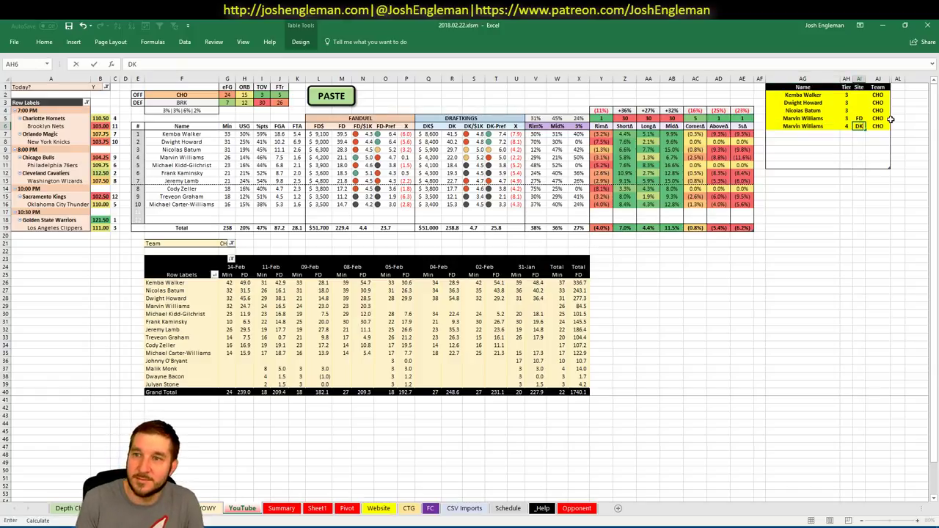
pyautogui.press('Return')
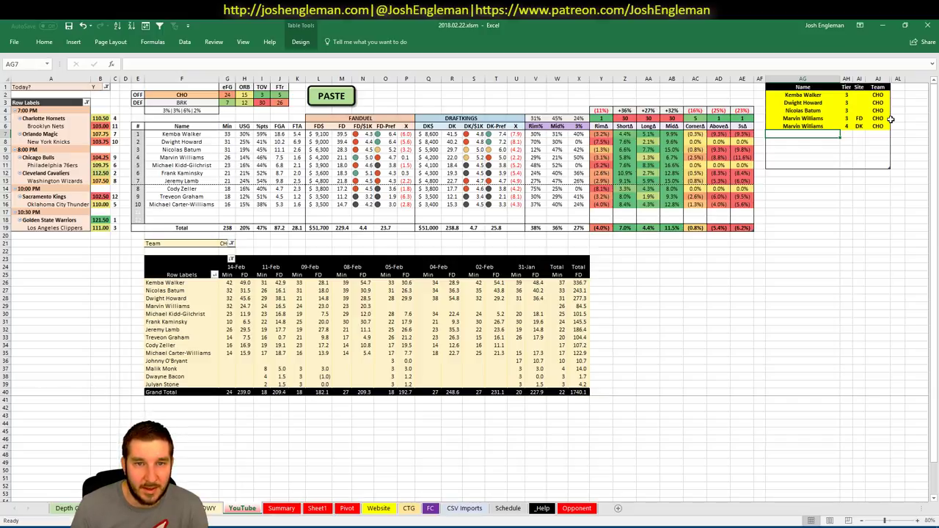
# Add Michael Kidd-Gilchrist to the player list with tier 4 and site FD
pyautogui.write('Michae')
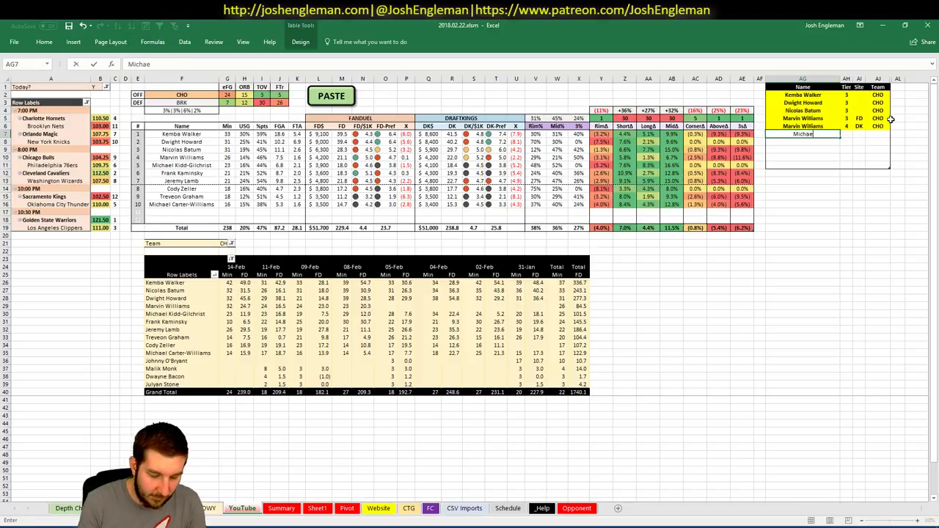
pyautogui.write('l Kidd')
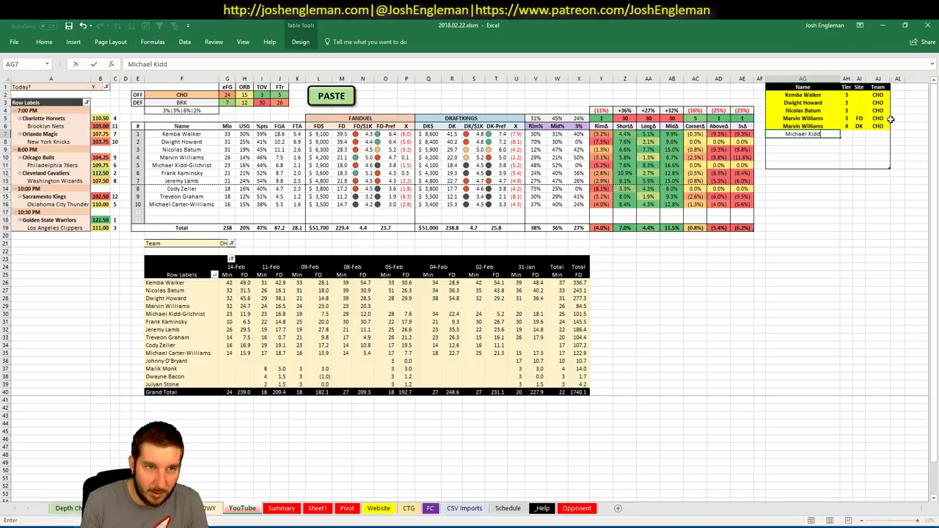
pyautogui.write('-Gilchrist')
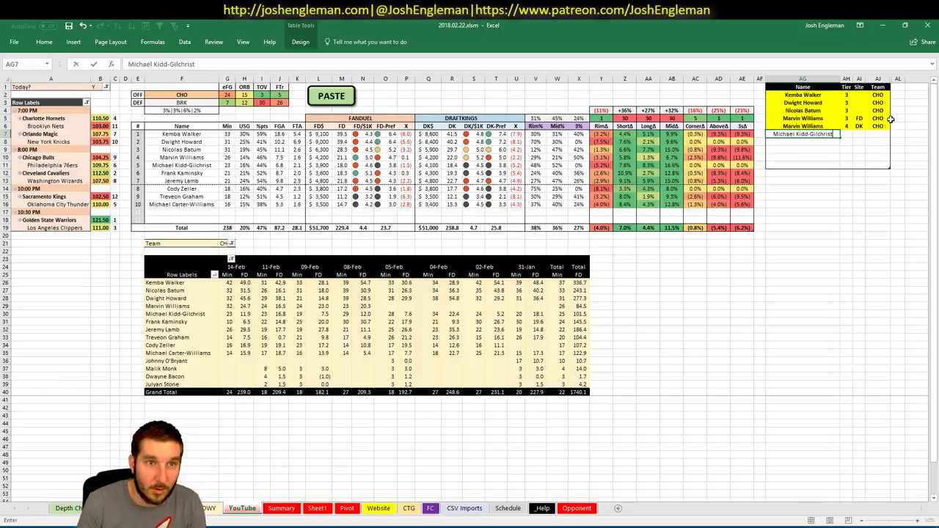
pyautogui.press('Tab')
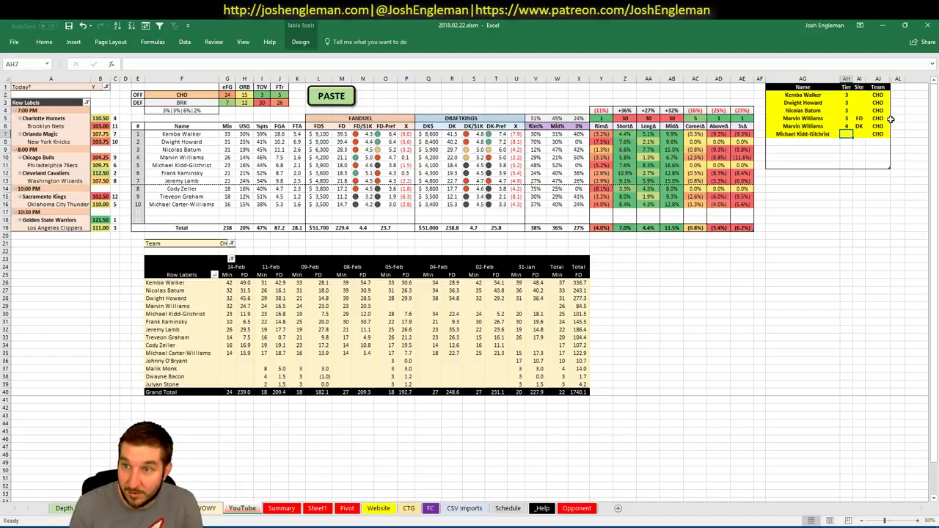
pyautogui.write('4')
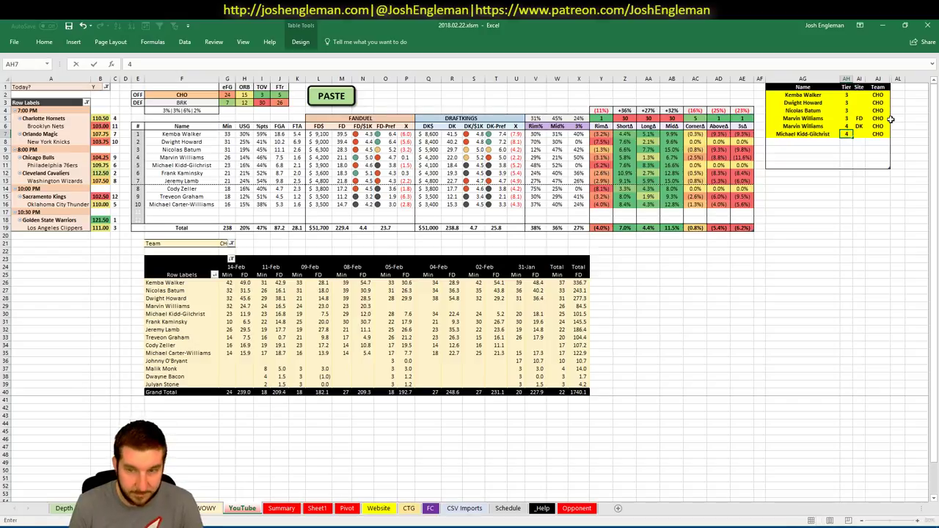
pyautogui.press('Return')
# Set the offensive team to BRK and filter the game-log PivotTable to team BRK
pyautogui.click(190, 95)
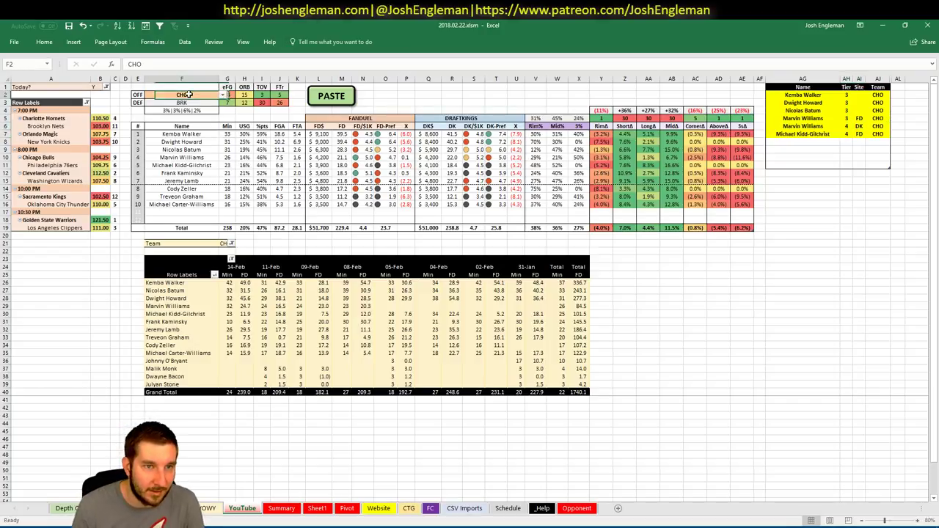
pyautogui.write('BRK')
pyautogui.press('Return')
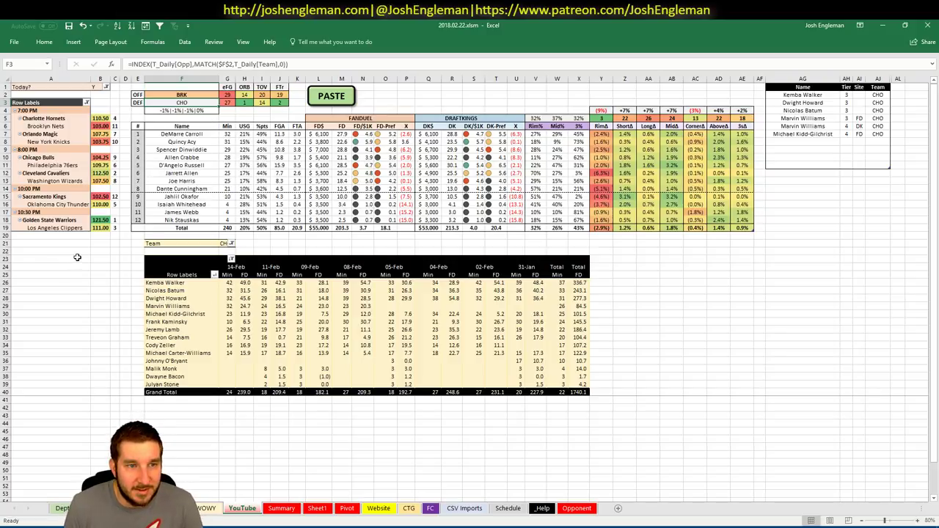
pyautogui.click(227, 242)
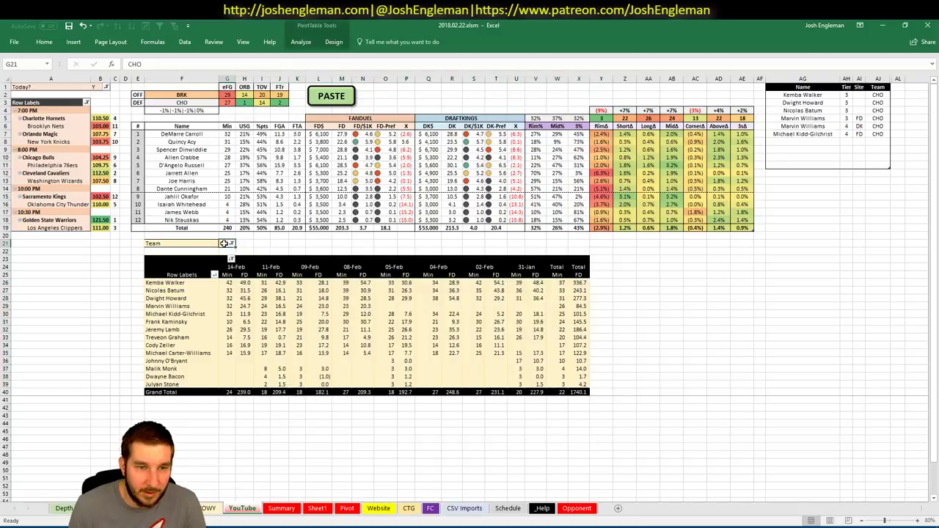
pyautogui.write('BRK')
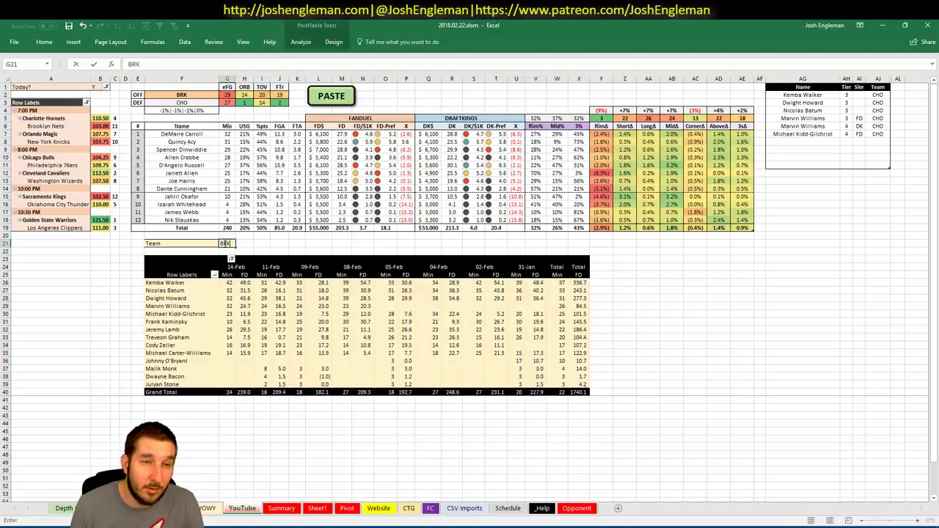
pyautogui.press('Return')
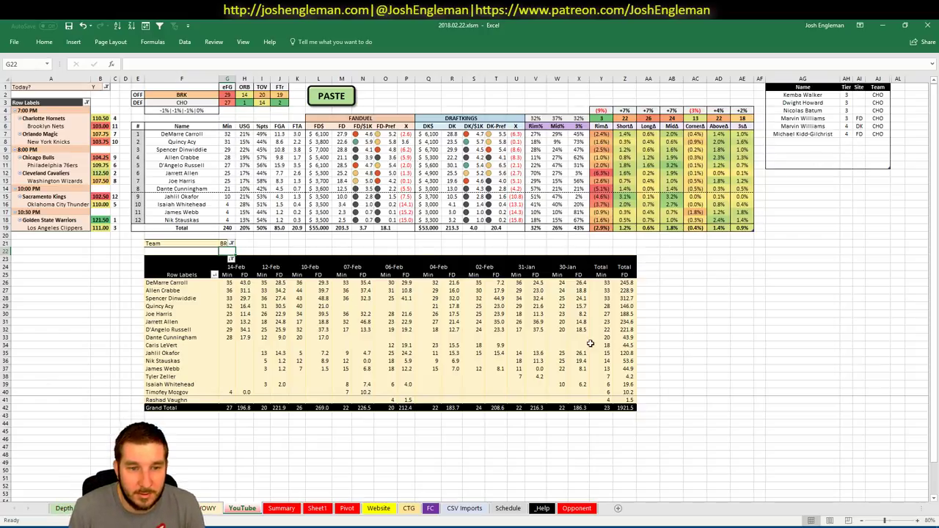
# Add DeMarre Carroll with tier 4 to the player list, making sure his name is spelled correctly
pyautogui.click(814, 141)
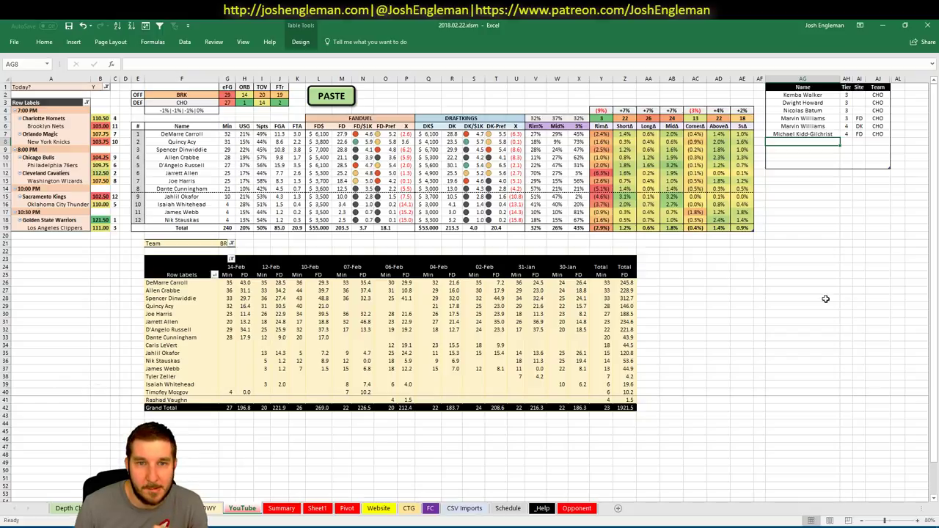
pyautogui.write('De')
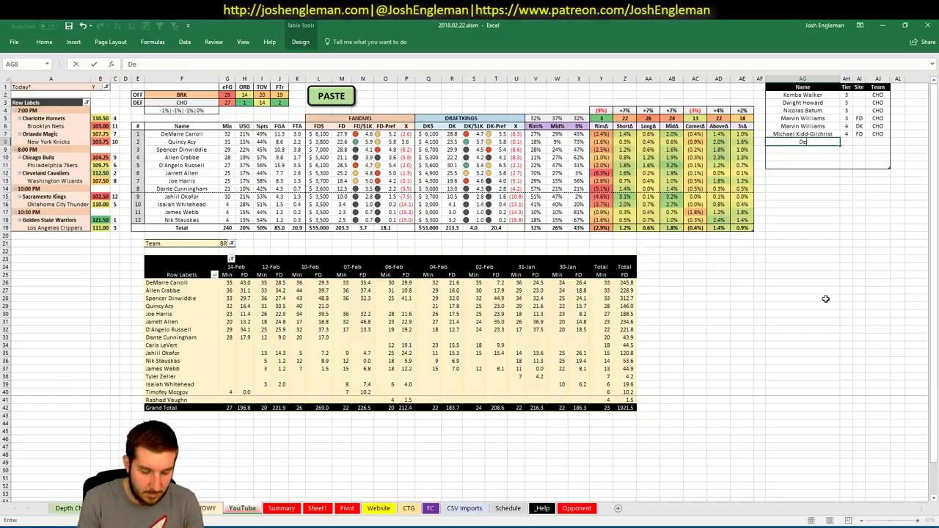
pyautogui.write('Marre Caroo')
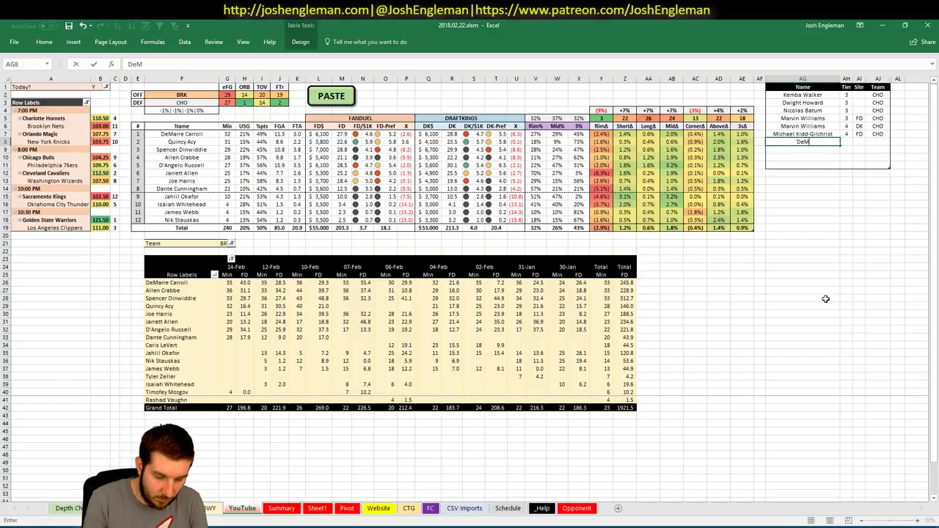
pyautogui.press('BackSpace')
pyautogui.press('BackSpace')
pyautogui.write('roll')
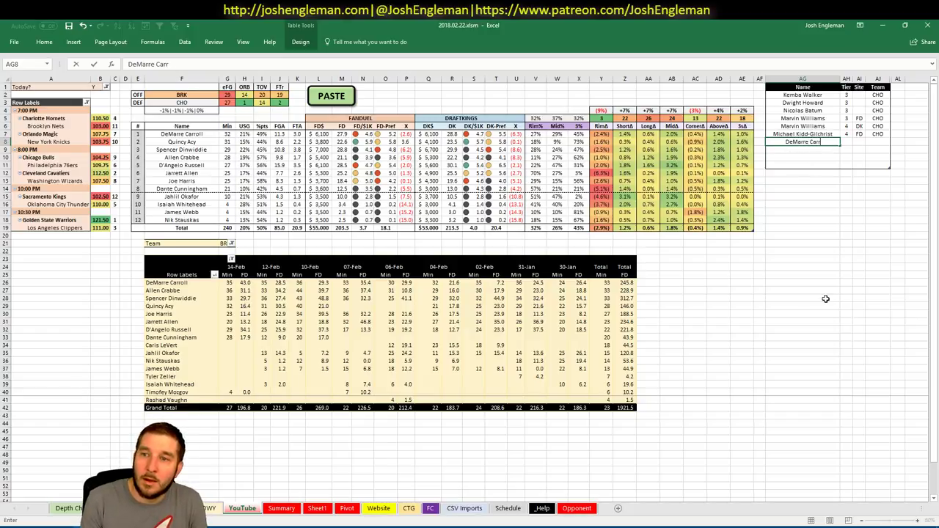
pyautogui.press('Tab')
pyautogui.write('4')
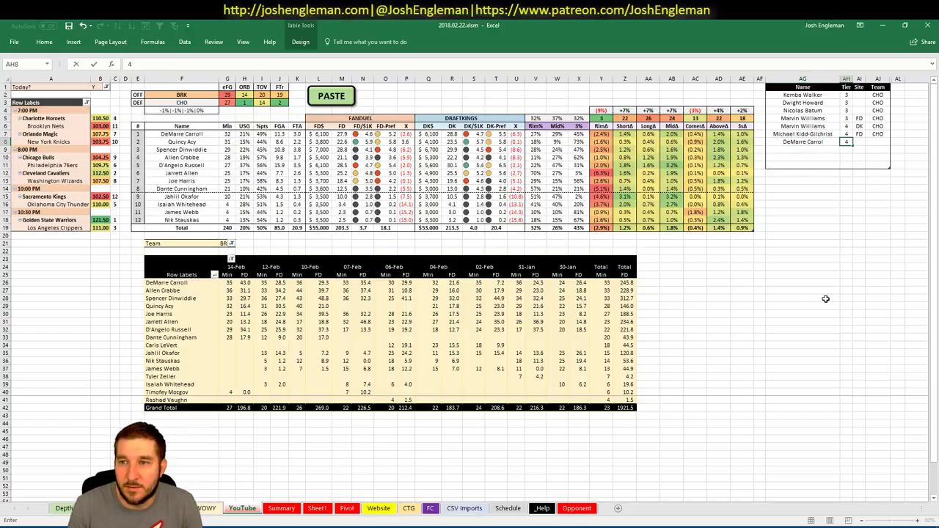
pyautogui.hotkey('shift', 'Tab')
pyautogui.press('F2')
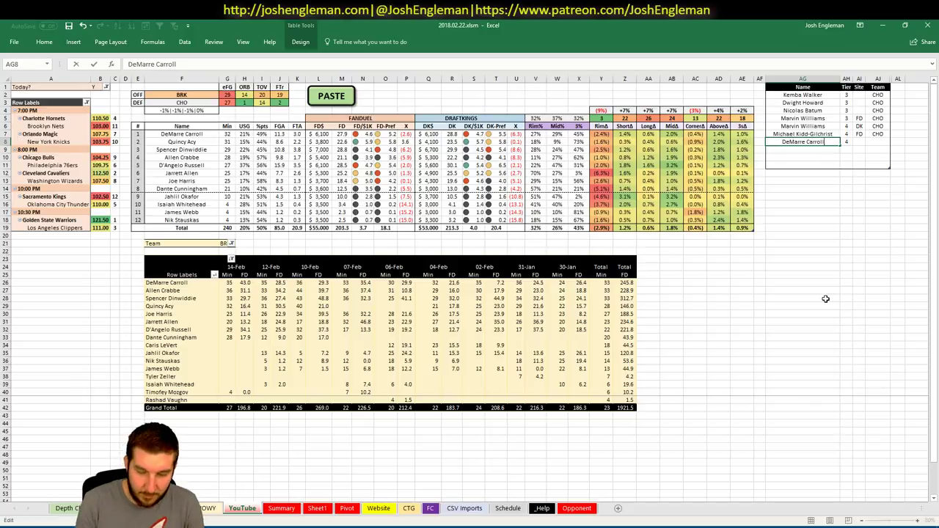
pyautogui.press('Return')
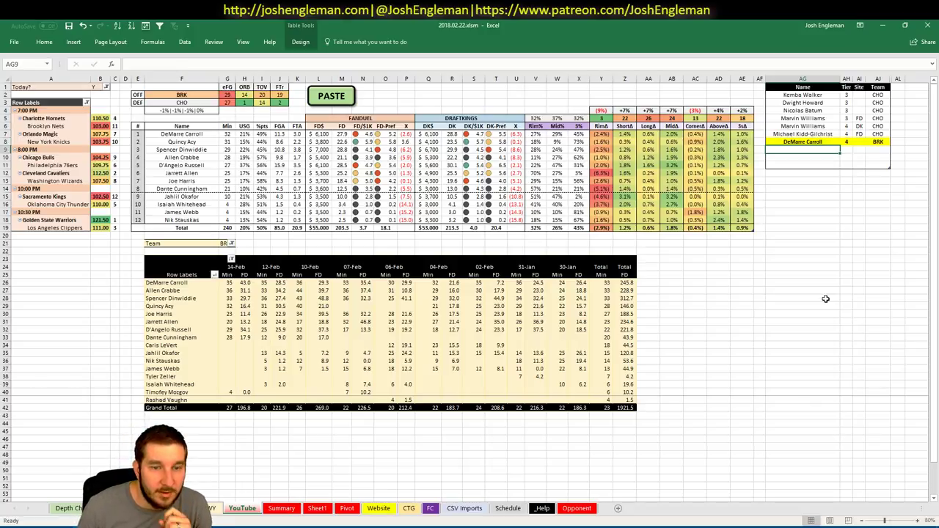
# Set DeMarre Carroll's tier to 3 in the player list
pyautogui.press('Up')
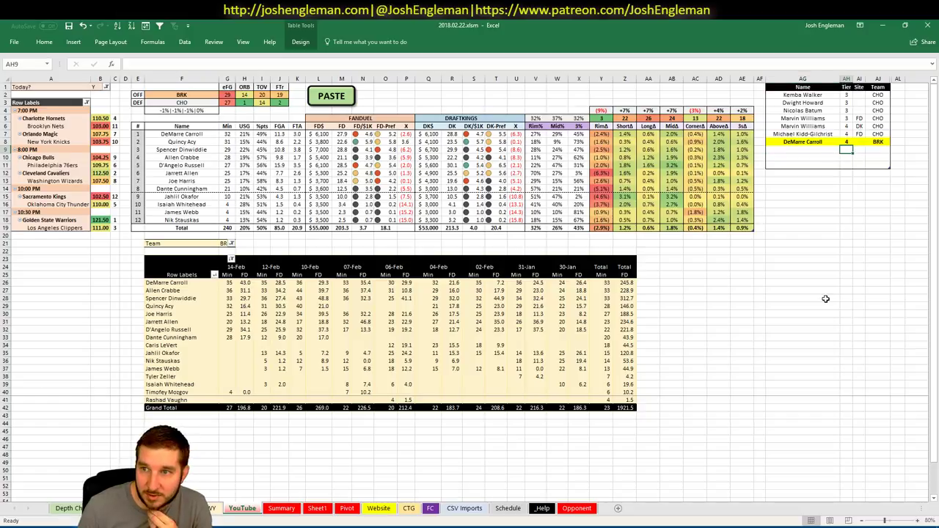
pyautogui.press('Tab')
pyautogui.write('3')
pyautogui.press('Return')
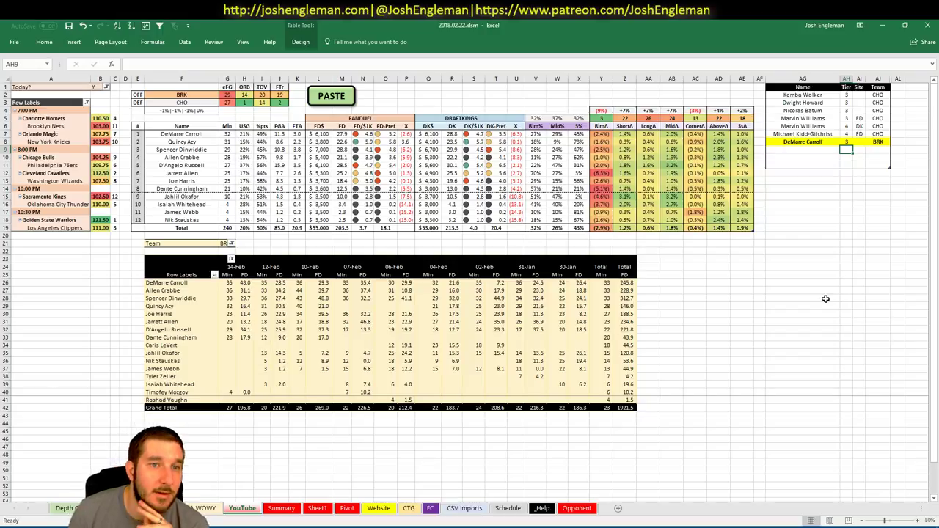
# Add Quincy Acy with tier 3 below DeMarre Carroll in the player list
pyautogui.press('Left')
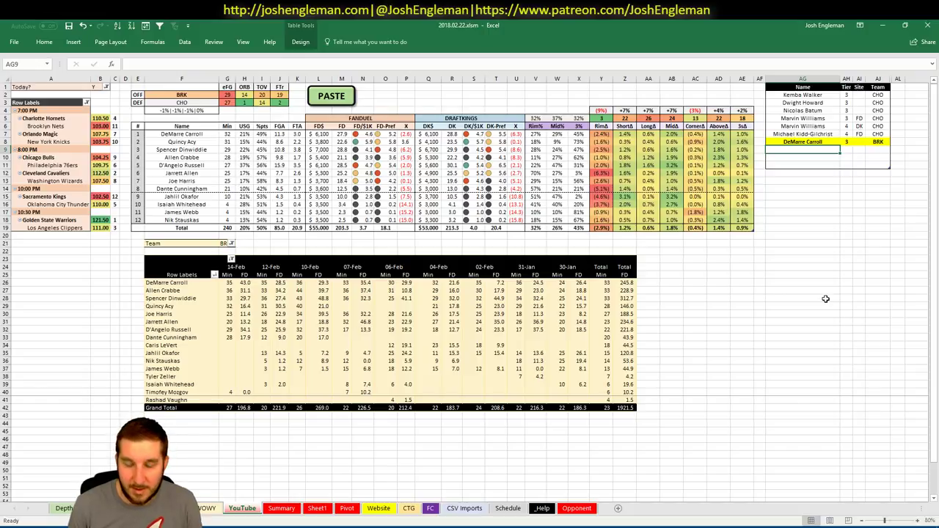
pyautogui.write('Quincy Acy')
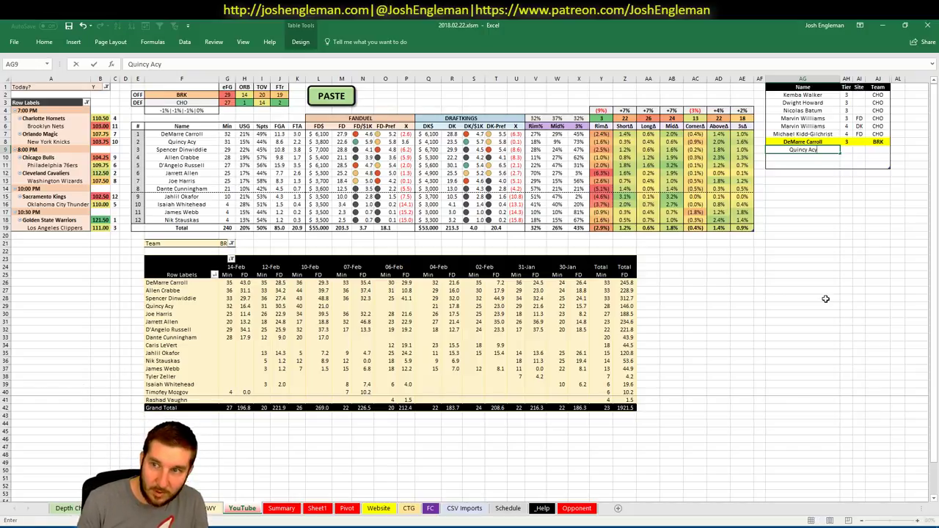
pyautogui.press('Tab')
pyautogui.write('3')
pyautogui.press('Return')
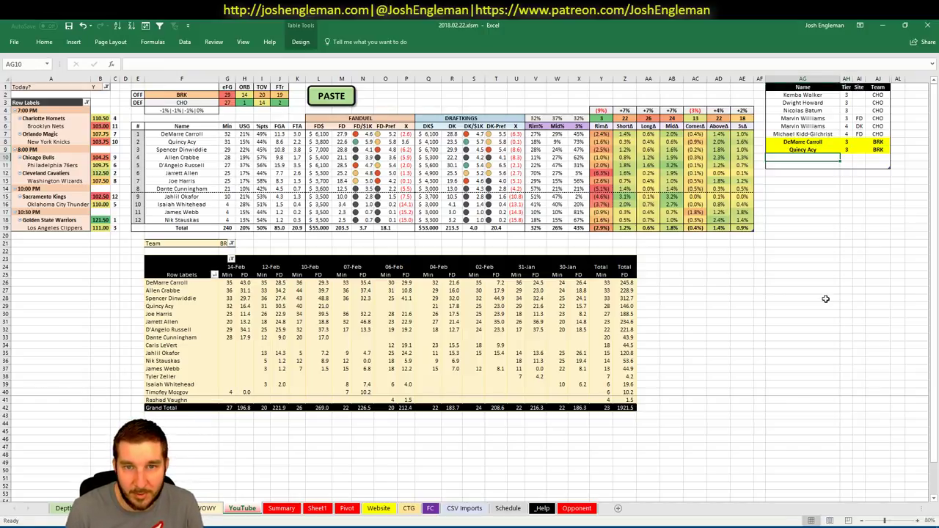
pyautogui.press('Up')
pyautogui.press('Right')
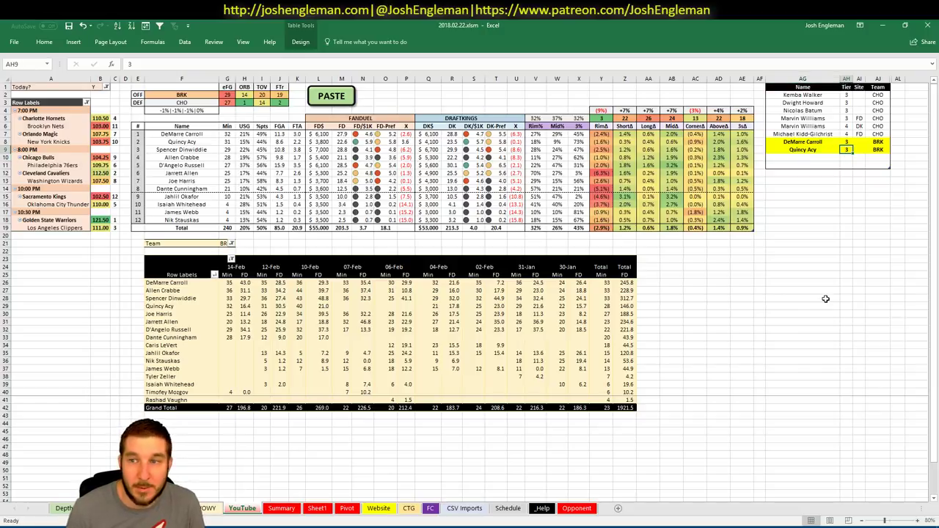
# Set Quincy Acy's tier to 2 and his site to FD in the player list
pyautogui.write('2')
pyautogui.press('Return')
pyautogui.press('Up')
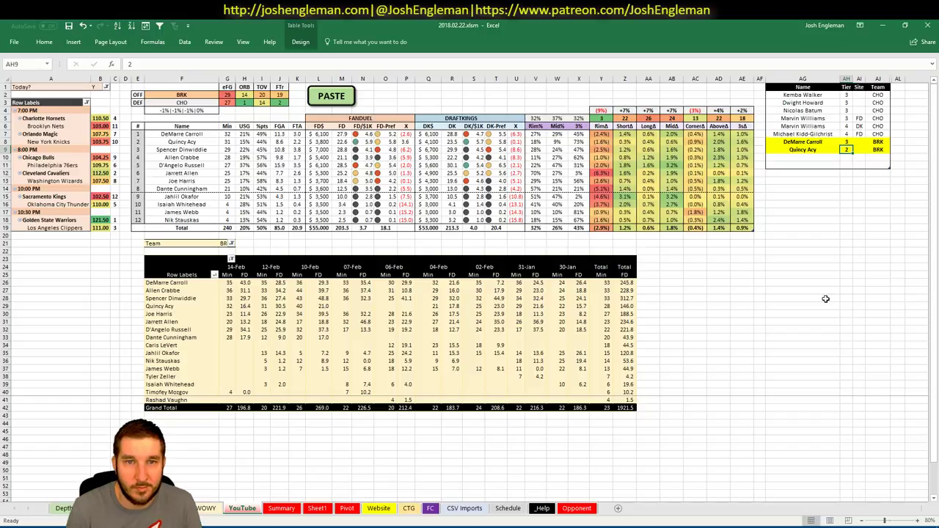
pyautogui.press('Tab')
pyautogui.write('FD')
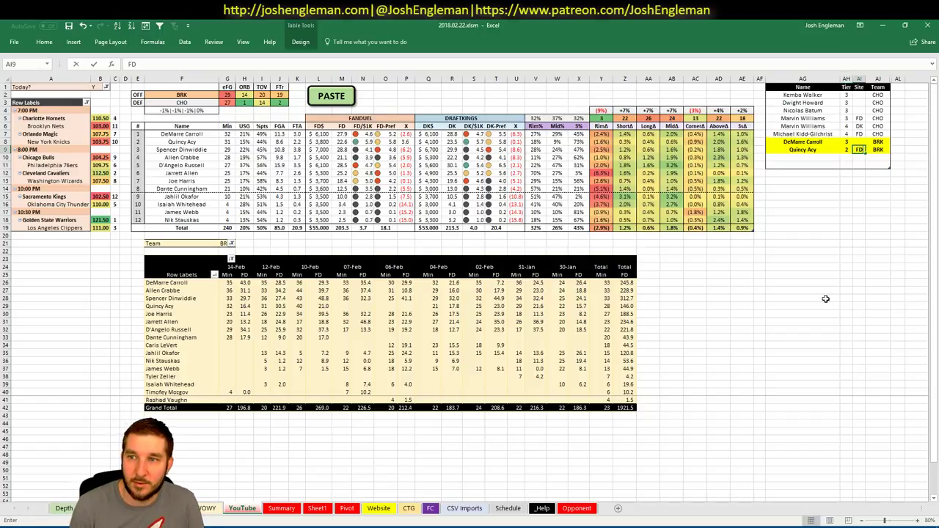
pyautogui.press('Return')
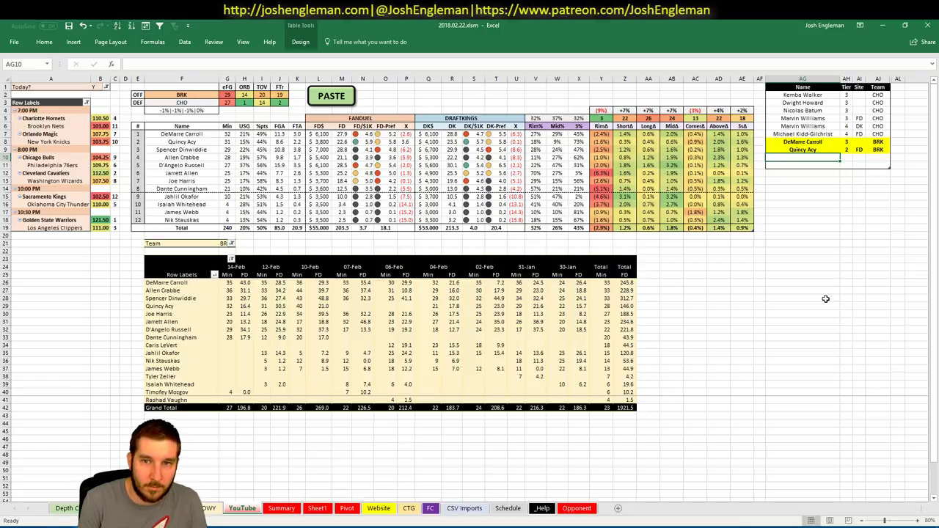
# Add a second Quincy Acy entry to the player list with tier 3 and site DK
pyautogui.write('Quincy Acy')
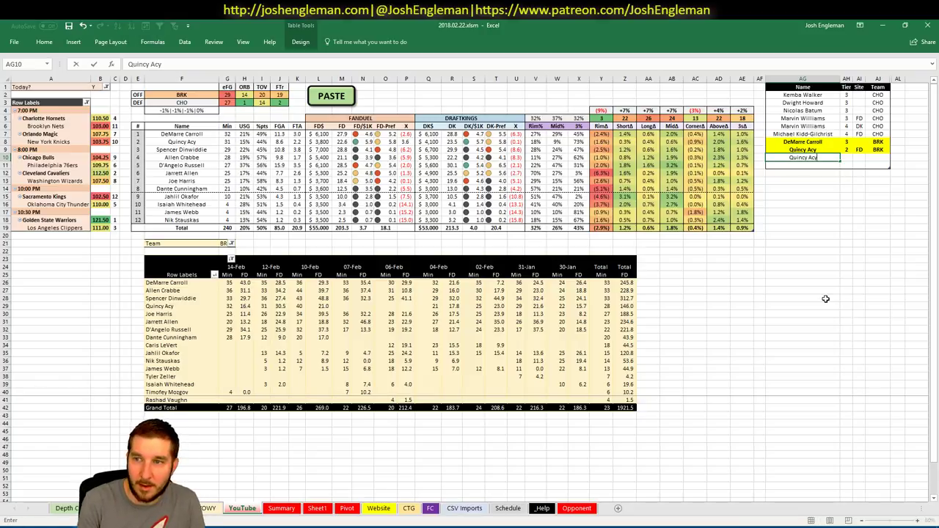
pyautogui.press('Tab')
pyautogui.write('3')
pyautogui.press('Tab')
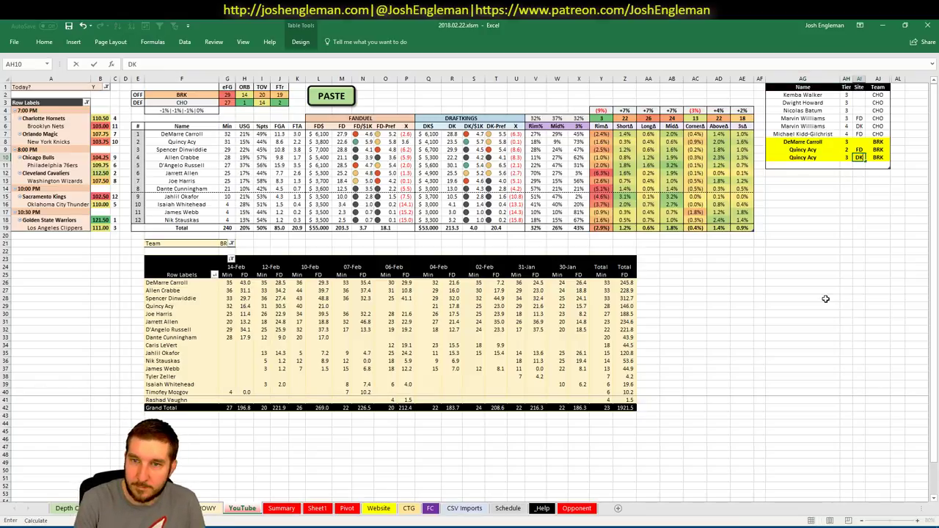
pyautogui.write('DK')
pyautogui.press('Return')
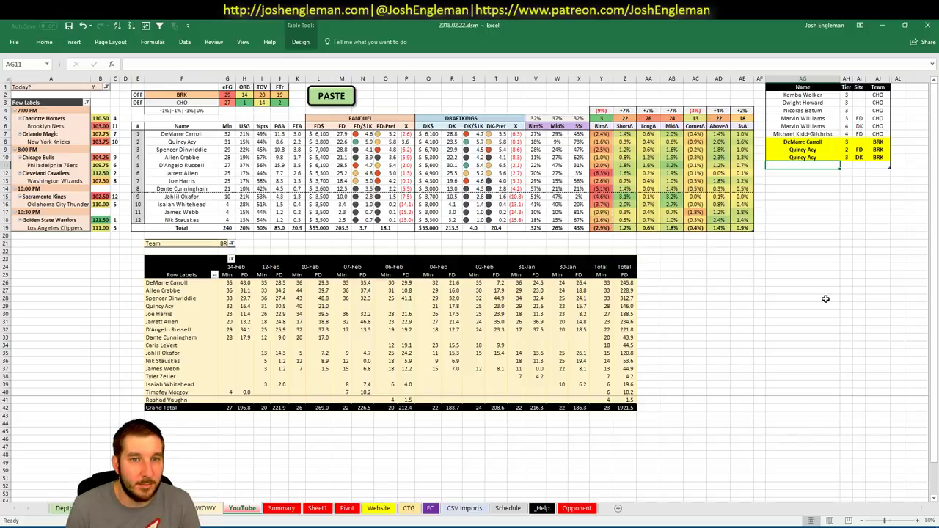
# Add Spencer Dinwiddie and Allen Crabbe to the player list, both with tier 4
pyautogui.write('Spe')
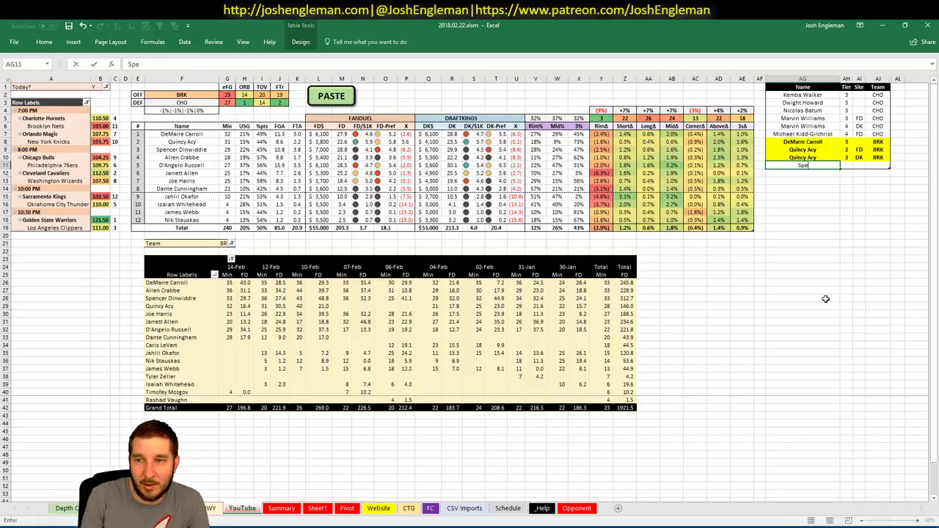
pyautogui.write('ncer Dinwiddie')
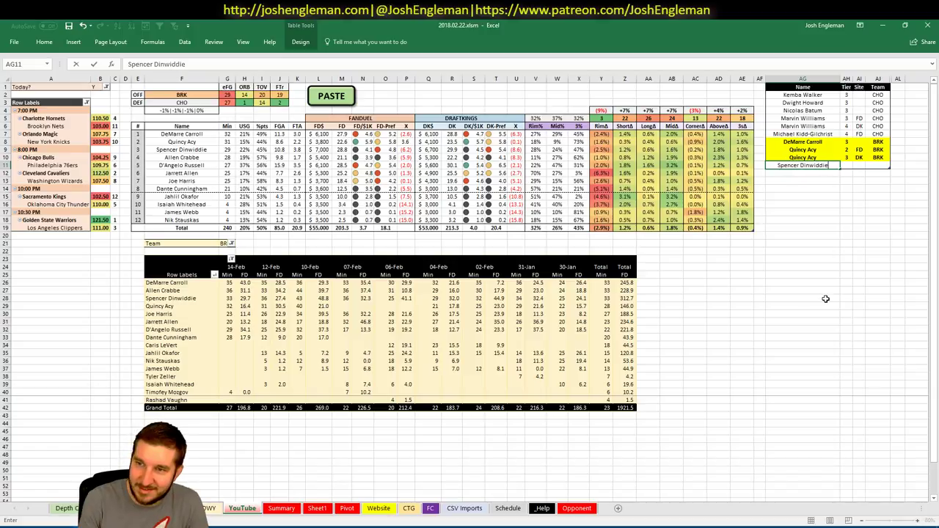
pyautogui.press('Tab')
pyautogui.write('4')
pyautogui.press('Return')
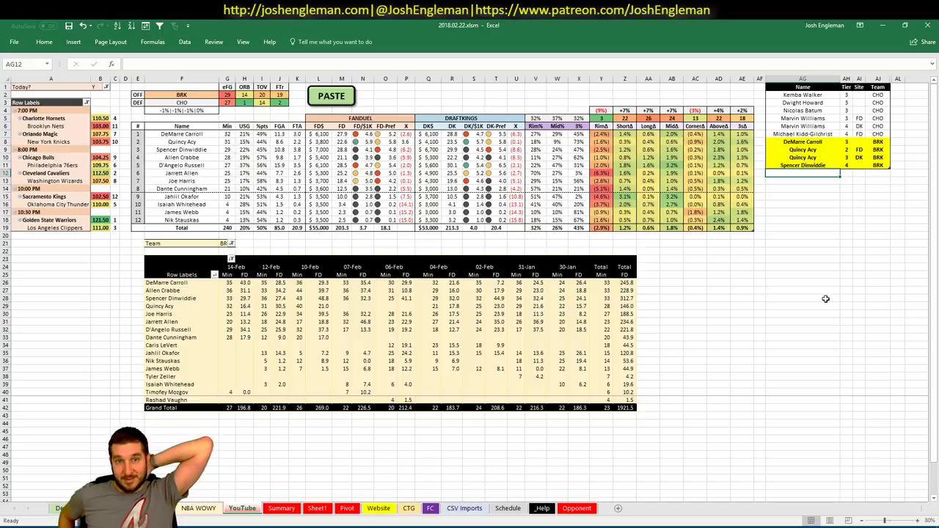
pyautogui.write('Allen Crabbe')
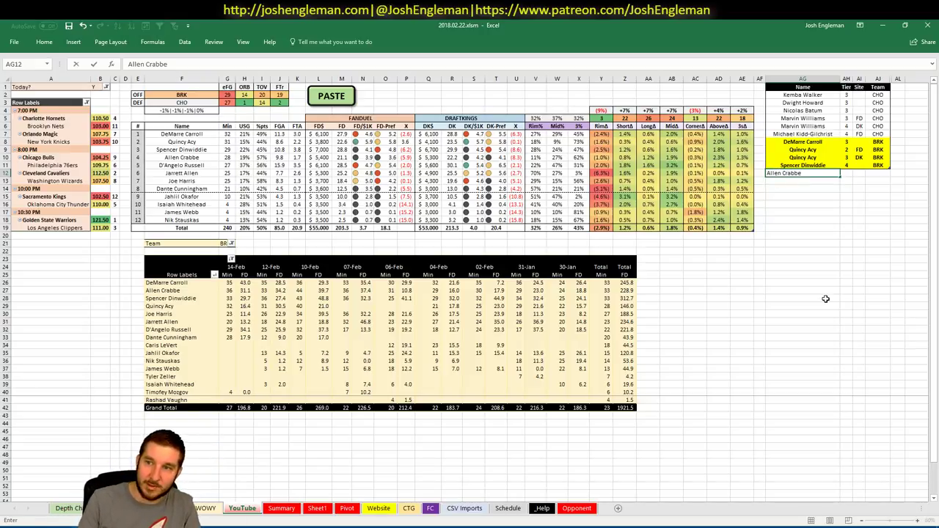
pyautogui.press('Return')
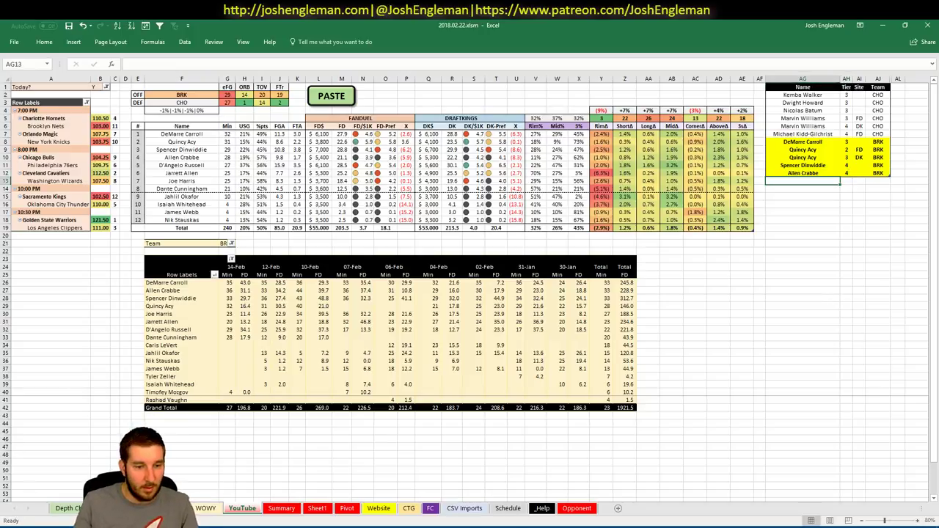
pyautogui.hotkey('alt', 'Tab')
pyautogui.click(67, 37)
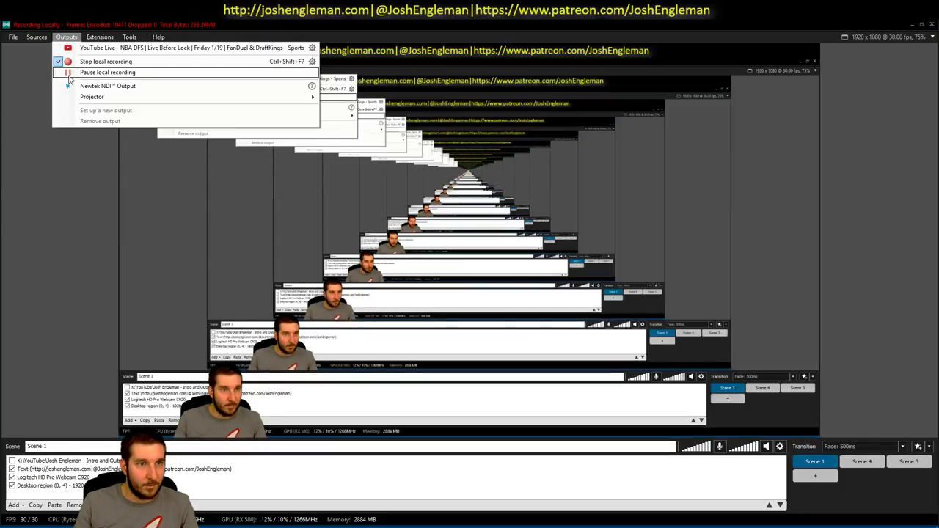
pyautogui.click(69, 74)
pyautogui.hotkey('alt', 'Tab')
pyautogui.hotkey('alt', 'Tab')
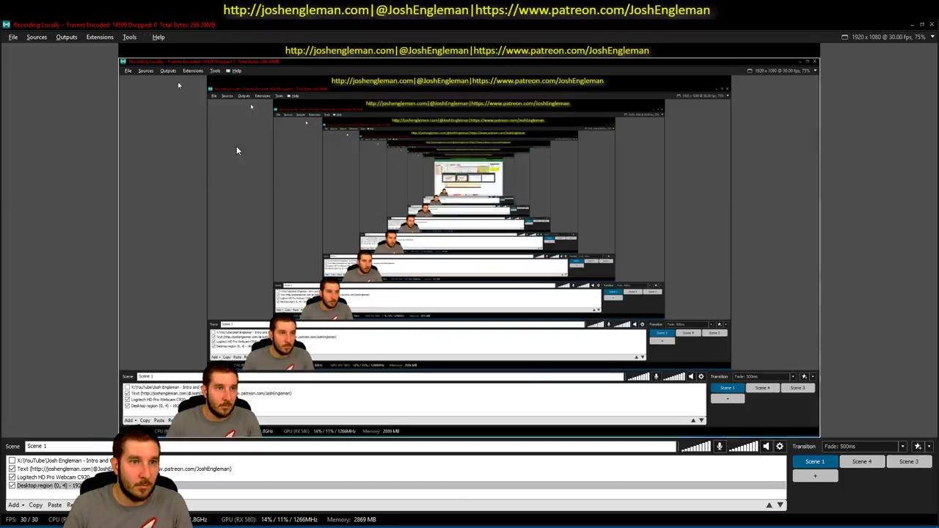
pyautogui.hotkey('alt', 'Tab')
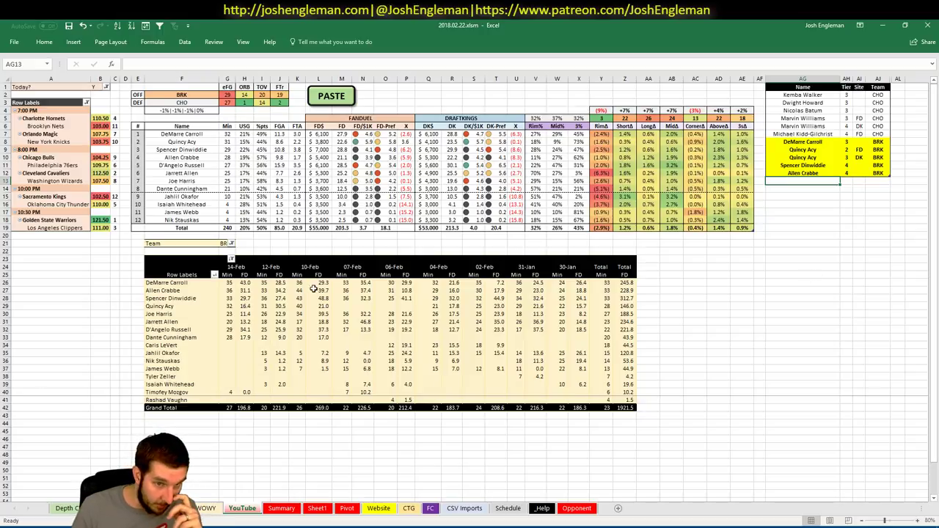
# Check D'Angelo Russell's 14-Feb and 10-Feb fantasy points in the game log and add him to the player list with tier 4
pyautogui.click(243, 329)
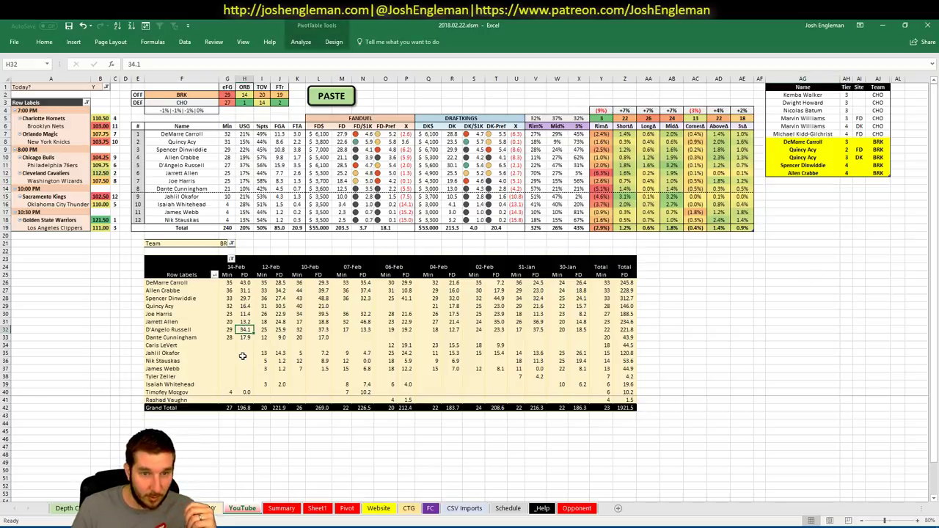
pyautogui.click(324, 329)
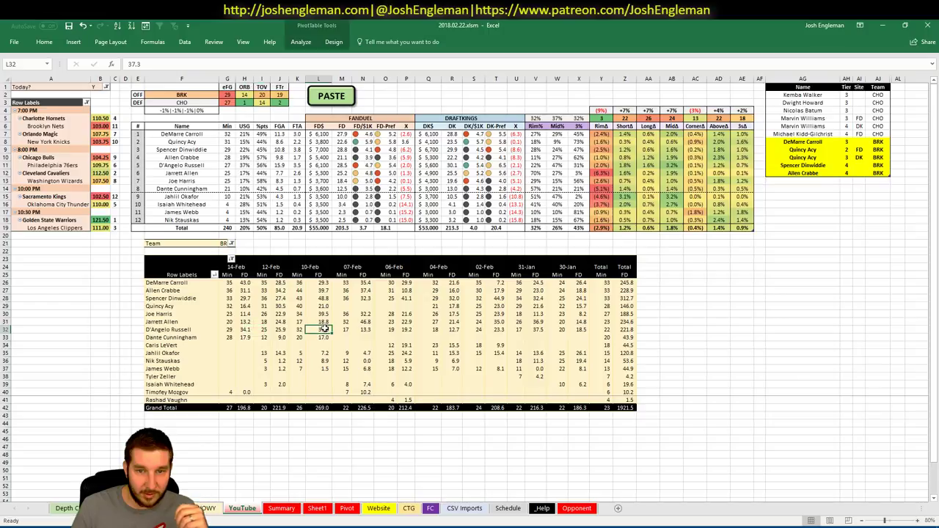
pyautogui.click(783, 180)
pyautogui.write('D')
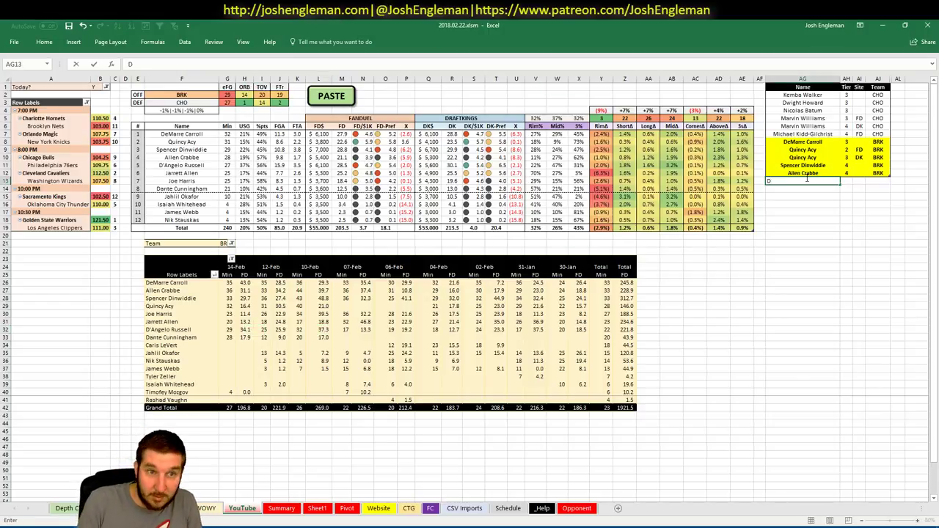
pyautogui.write("'Angelo")
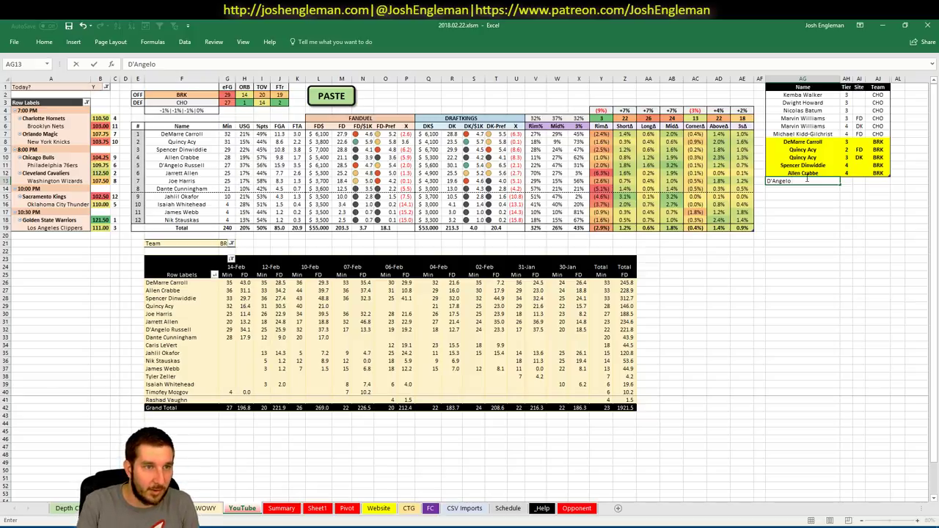
pyautogui.write('Russell')
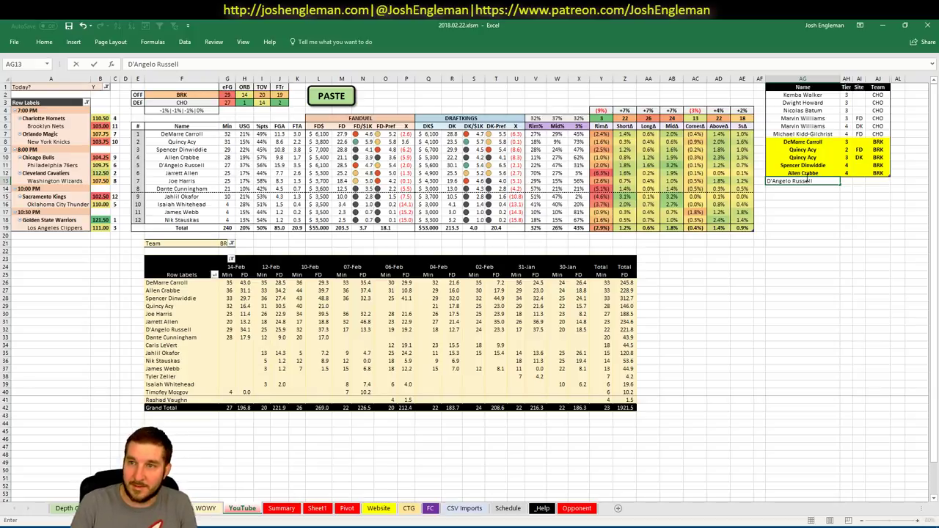
pyautogui.press('Return')
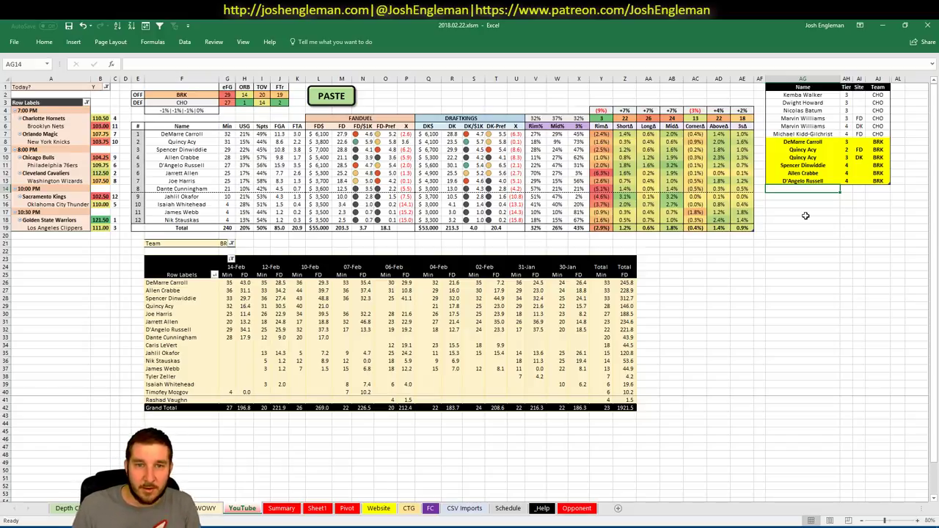
# Add Jarrett Allen with tier 4 below D'Angelo Russell in the player list
pyautogui.write('Jarrett Allen')
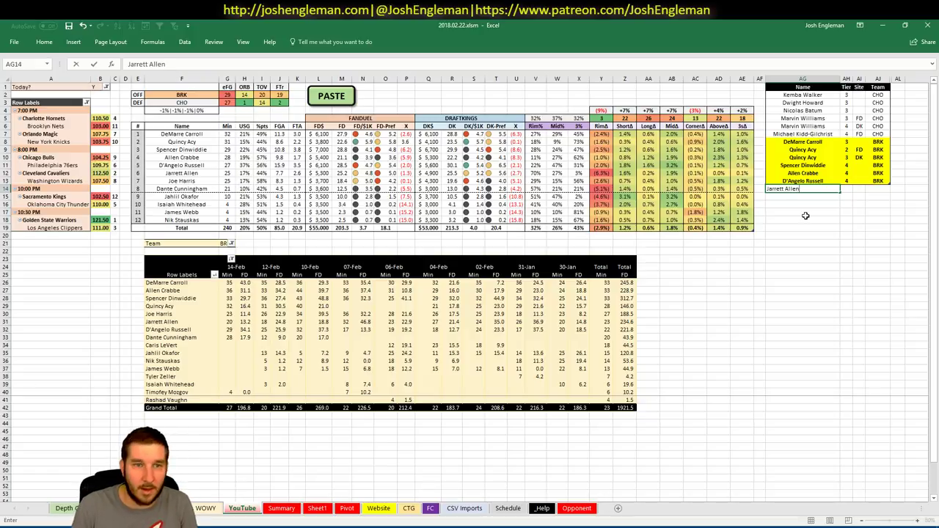
pyautogui.press('Tab')
pyautogui.write('4')
pyautogui.press('Return')
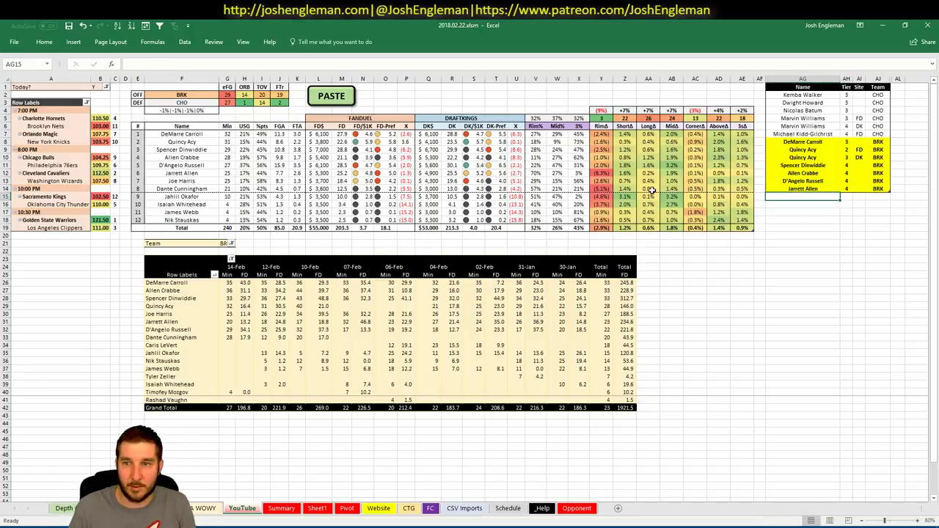
# Add Joe Harris with tier 4 and site FD below Jarrett Allen in the player list
pyautogui.click(176, 95)
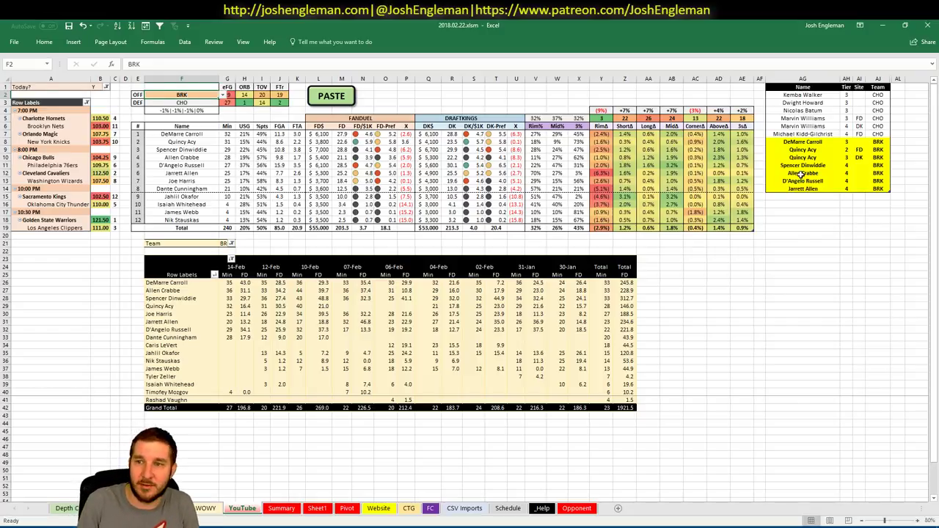
pyautogui.click(807, 196)
pyautogui.write('J')
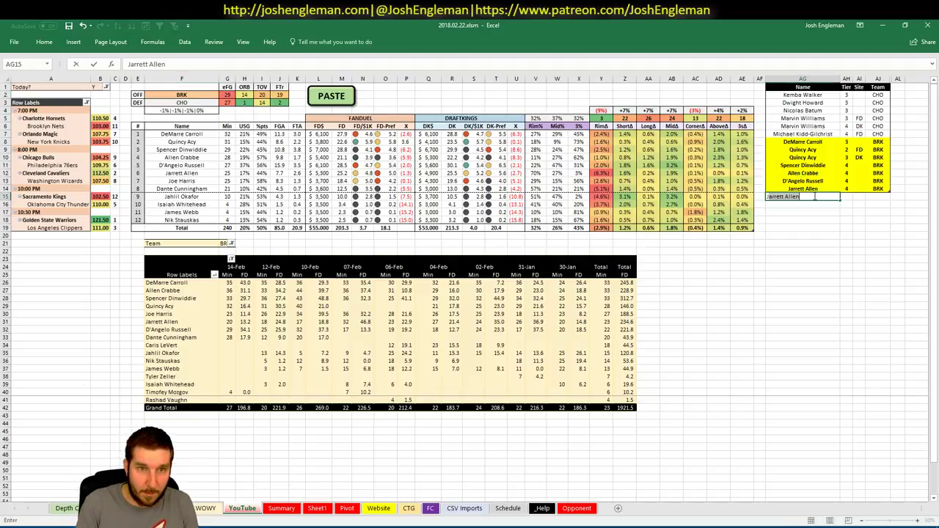
pyautogui.write('oe Harris')
pyautogui.press('Return')
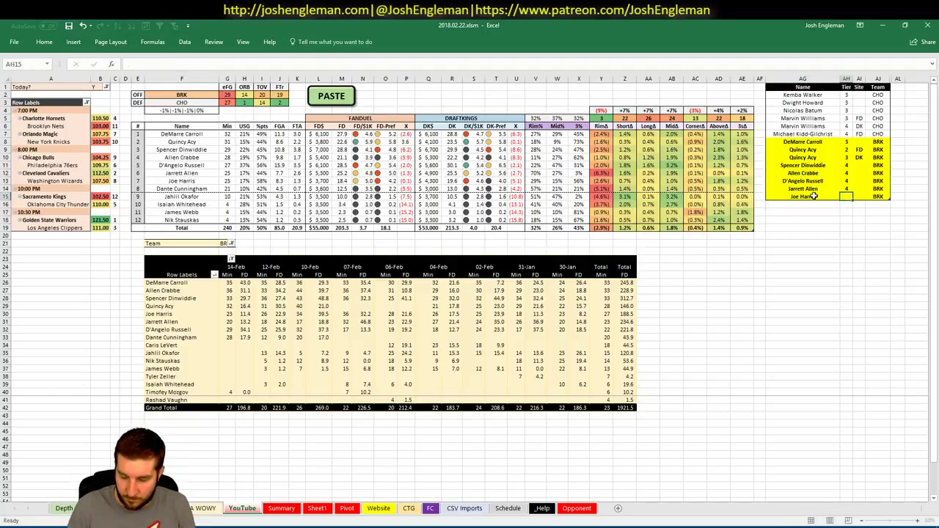
# Set the offensive team to ORL and filter the game-log PivotTable to team ORL
pyautogui.click(192, 96)
pyautogui.write('ORL')
pyautogui.press('Return')
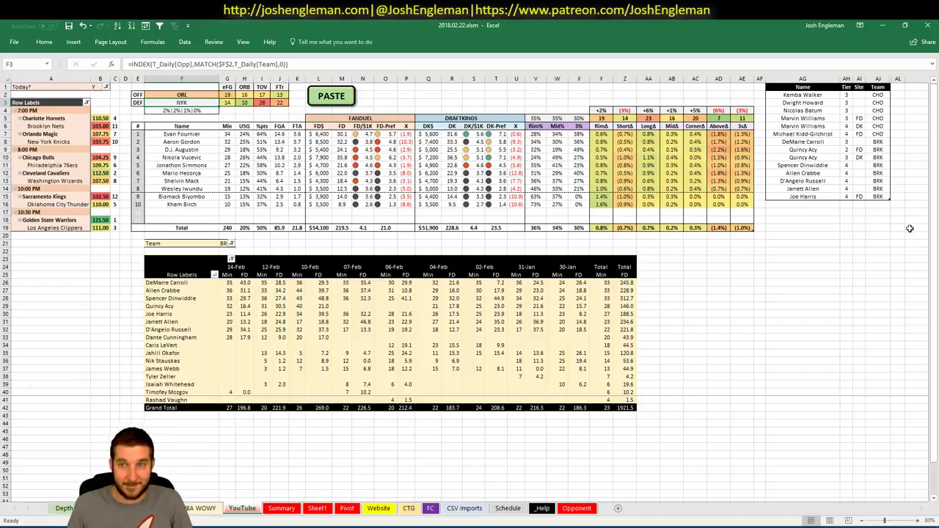
pyautogui.click(828, 205)
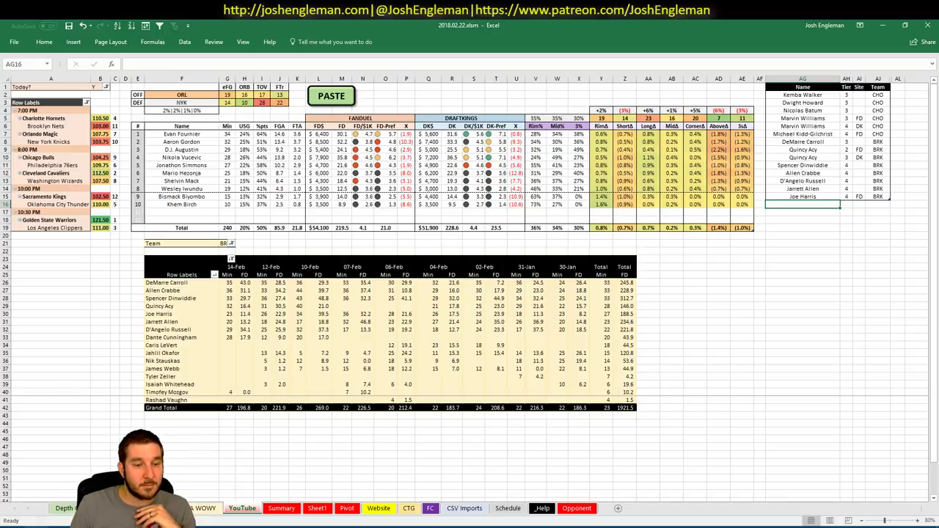
pyautogui.moveTo(52, 527)
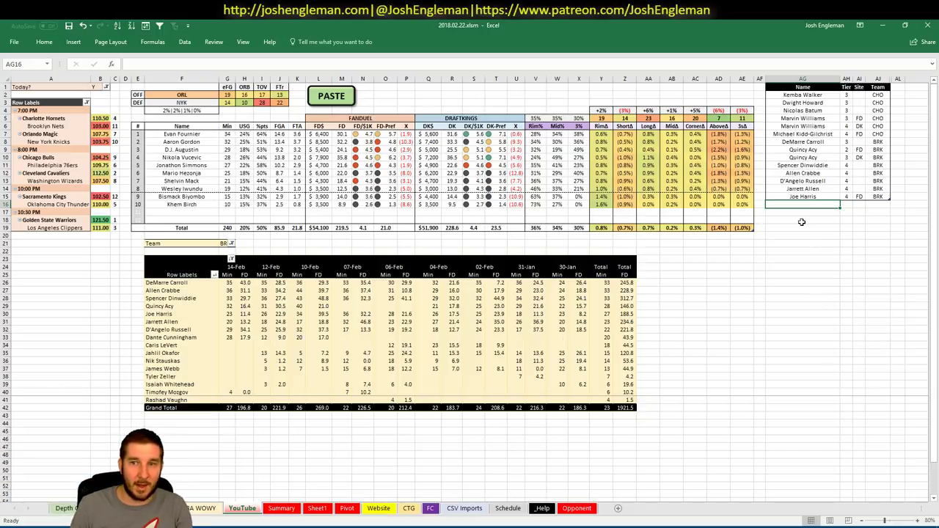
pyautogui.click(223, 243)
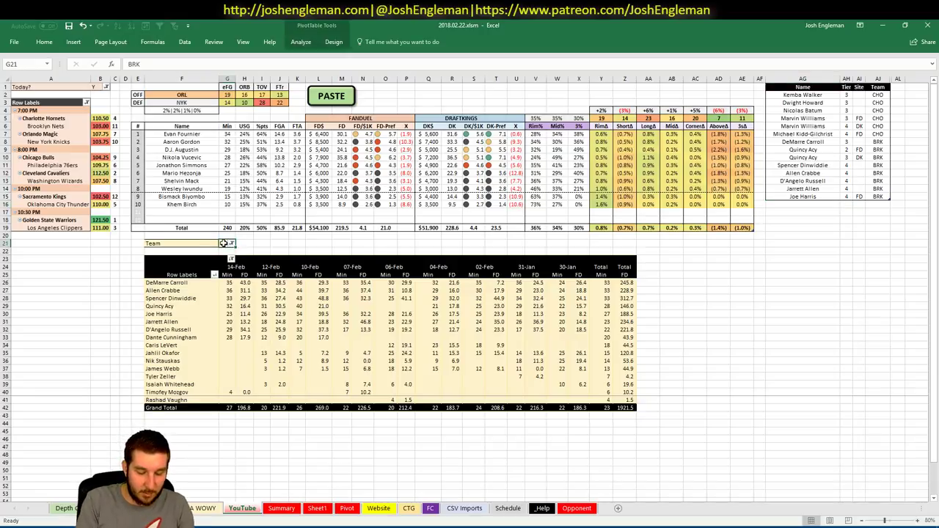
pyautogui.write('ORL')
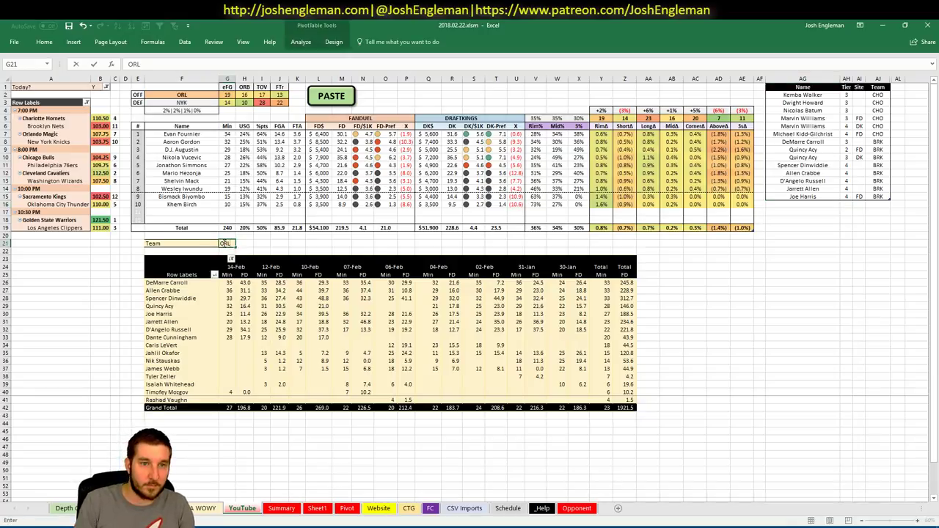
pyautogui.press('Return')
# Switch to the browser, look up Evan Fournier on Fantasy5x5 and examine the charts of his teammates' usage, minutes and shots without him
pyautogui.hotkey('alt', 'Tab')
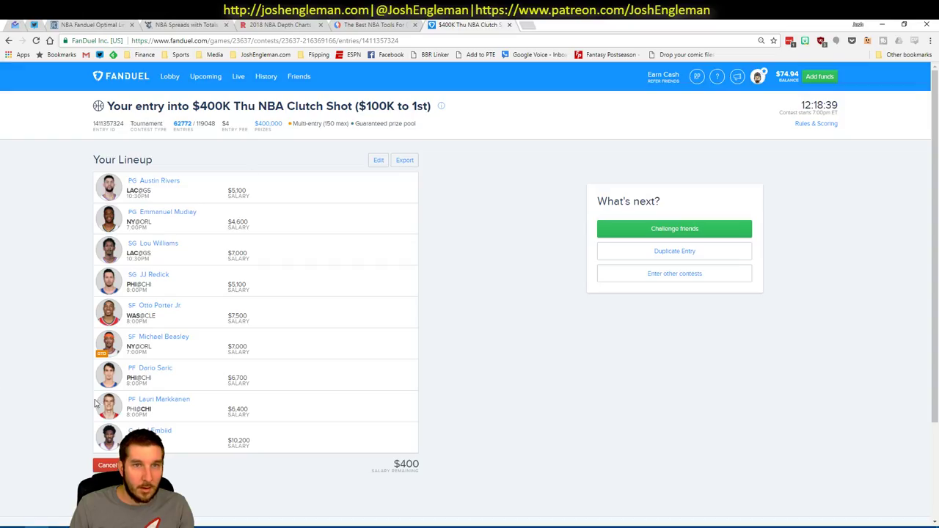
pyautogui.click(352, 24)
pyautogui.click(412, 74)
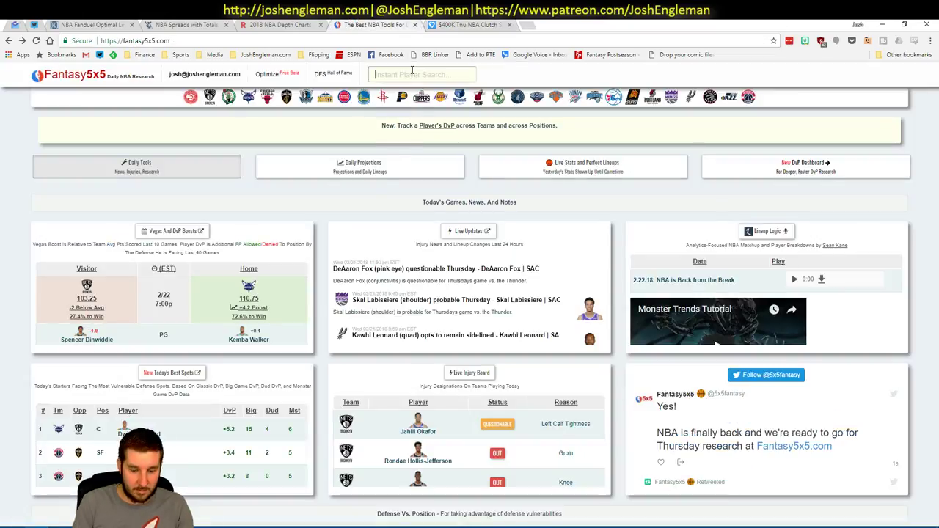
pyautogui.write('fournier')
pyautogui.press('Down')
pyautogui.press('Return')
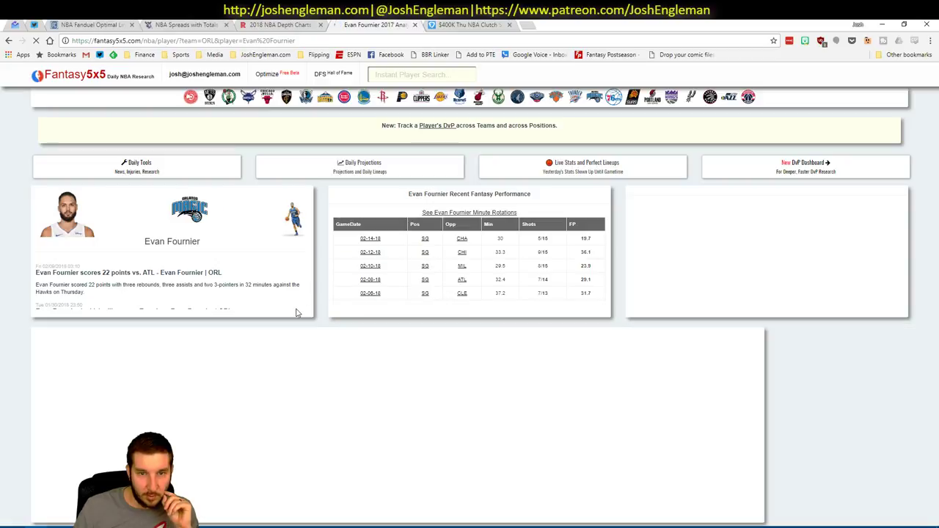
pyautogui.scroll(-12, 16, 335)
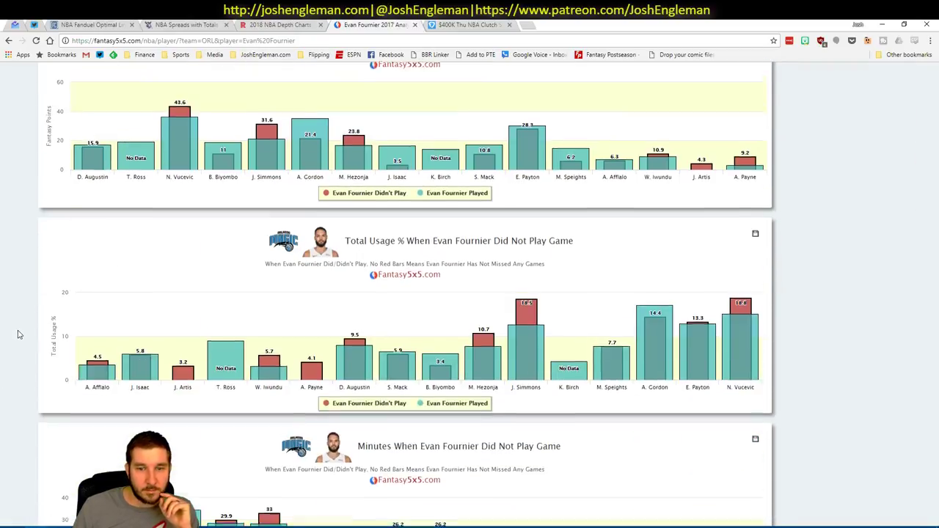
pyautogui.scroll(-5, 19, 334)
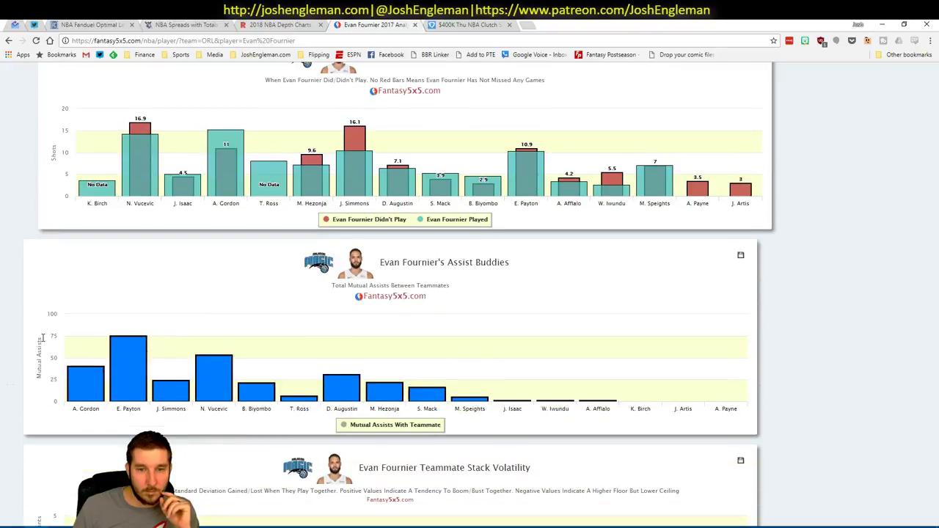
# Look up Aaron Gordon on Fantasy5x5 and examine the charts of his teammates' minutes and shots without him
pyautogui.scroll(3, 110, 340)
pyautogui.scroll(14, 484, 183)
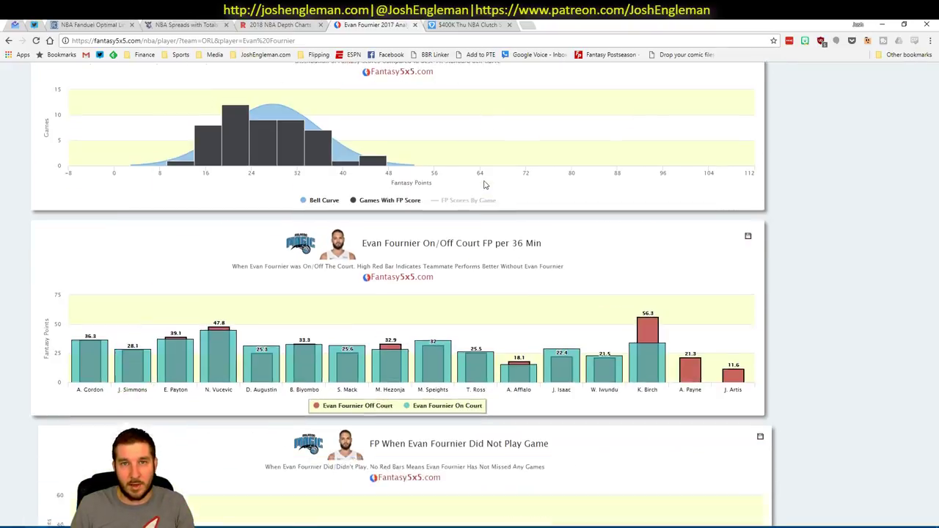
pyautogui.click(407, 74)
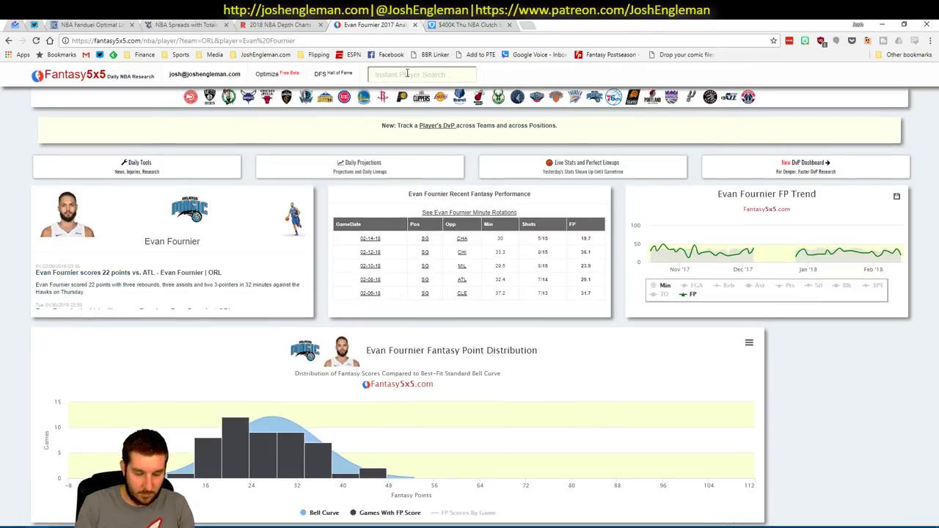
pyautogui.write('gordon')
pyautogui.press('Down')
pyautogui.press('Return')
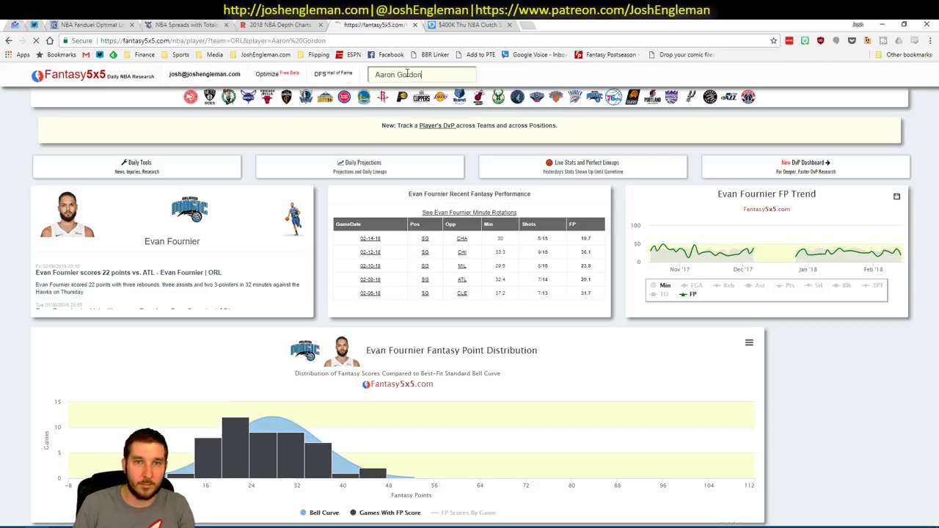
pyautogui.scroll(-10, 37, 357)
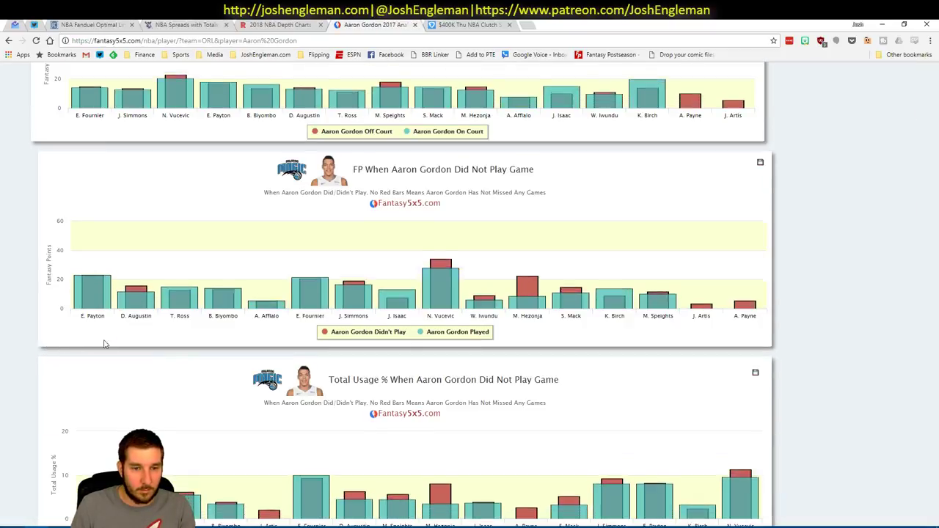
pyautogui.scroll(-5, 105, 344)
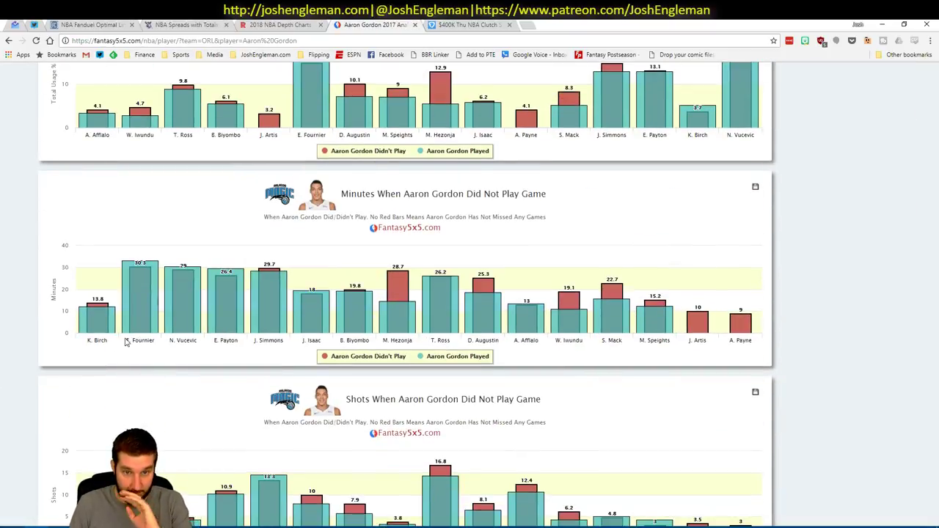
pyautogui.scroll(-1, 126, 342)
pyautogui.scroll(-2, 429, 365)
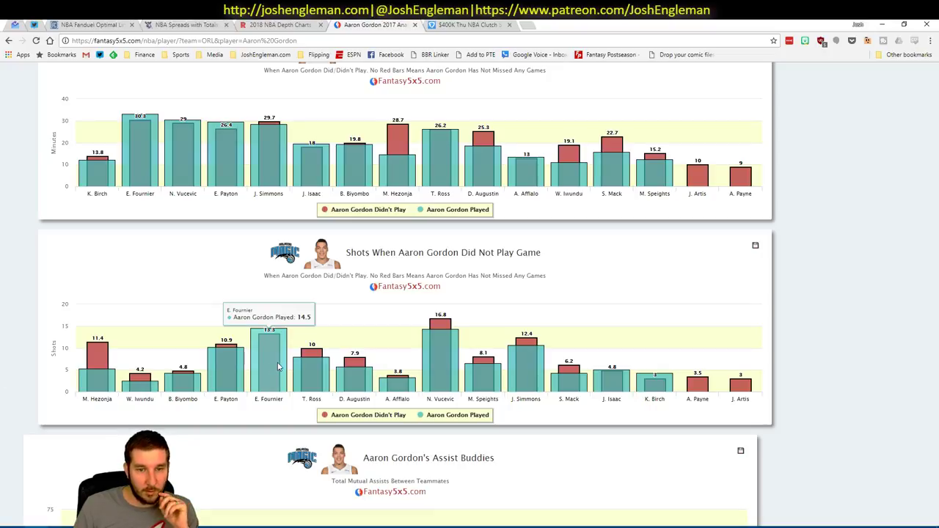
# Compare Orlando teammates' usage, fantasy points and on/off-court FP per 36 minutes without Aaron Gordon
pyautogui.scroll(8, 366, 321)
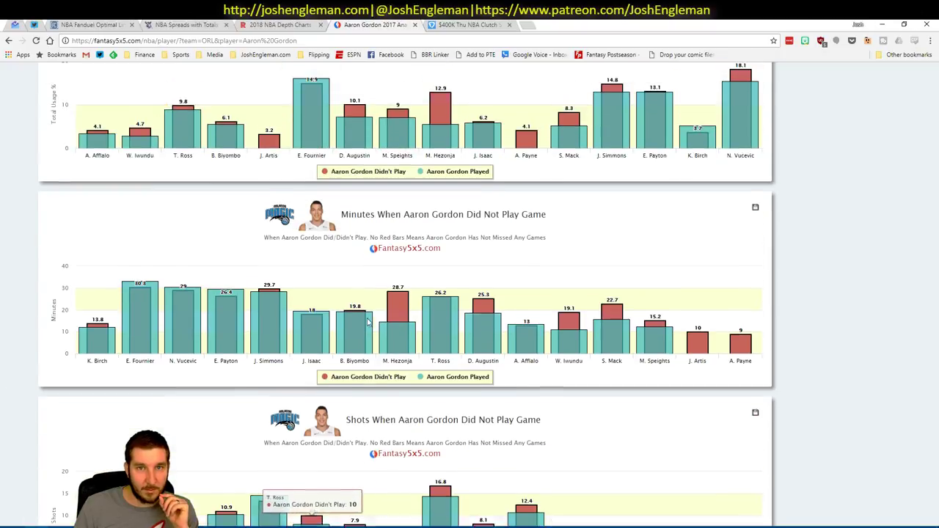
pyautogui.scroll(3, 367, 320)
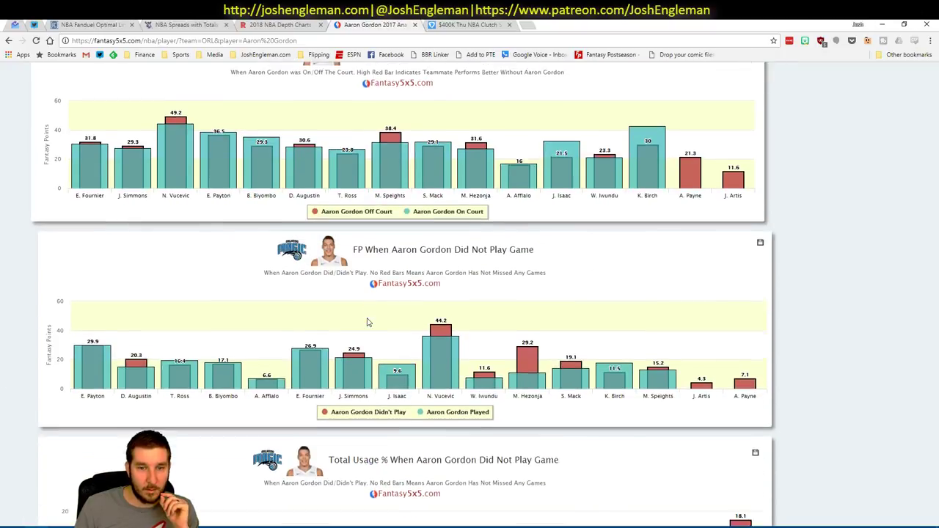
pyautogui.scroll(-3, 345, 323)
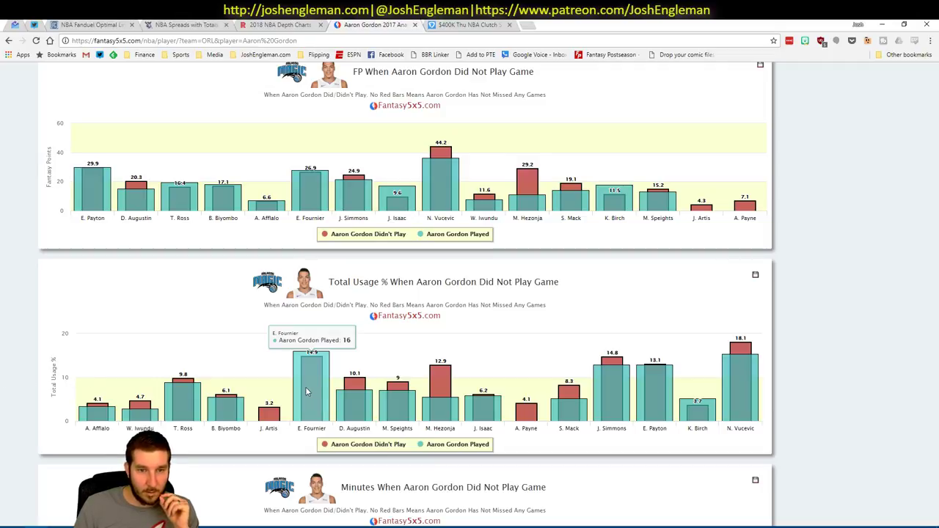
pyautogui.scroll(3, 550, 364)
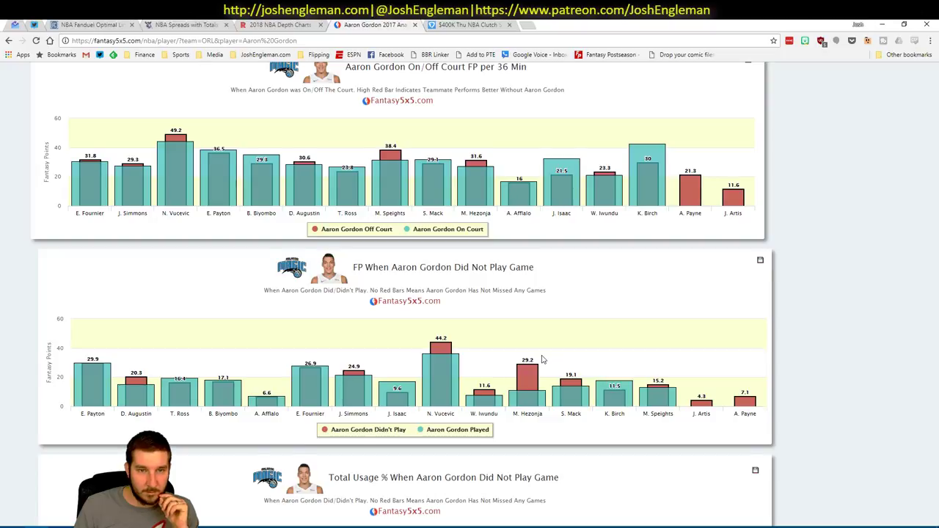
pyautogui.scroll(2, 547, 361)
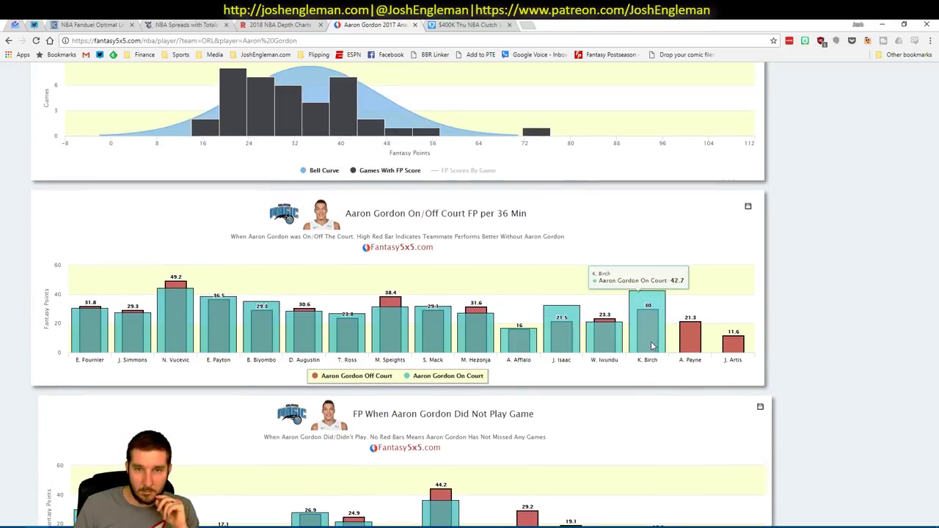
pyautogui.scroll(3, 646, 308)
pyautogui.scroll(-6, 655, 346)
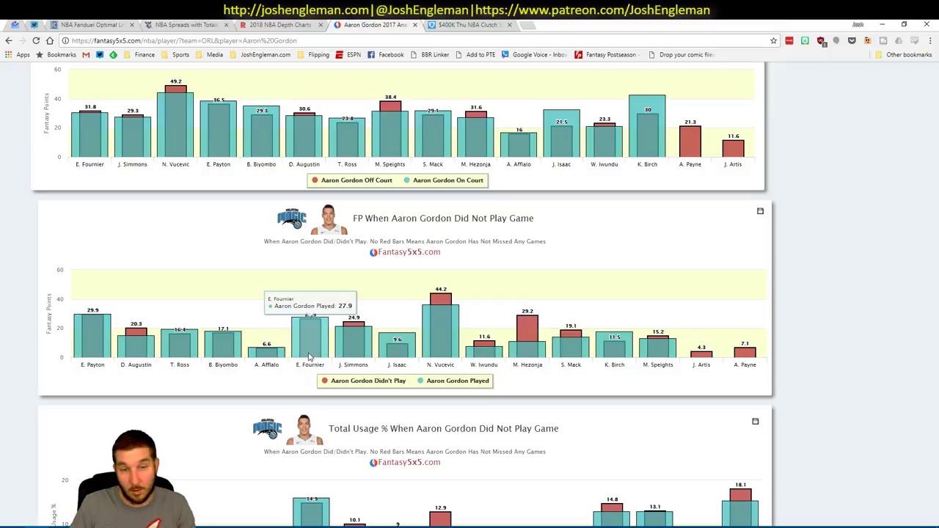
# Switch to the Excel workbook and add Evan Fournier with tier 3 below Joe Harris in the player list
pyautogui.hotkey('alt', 'Tab')
pyautogui.click(831, 205)
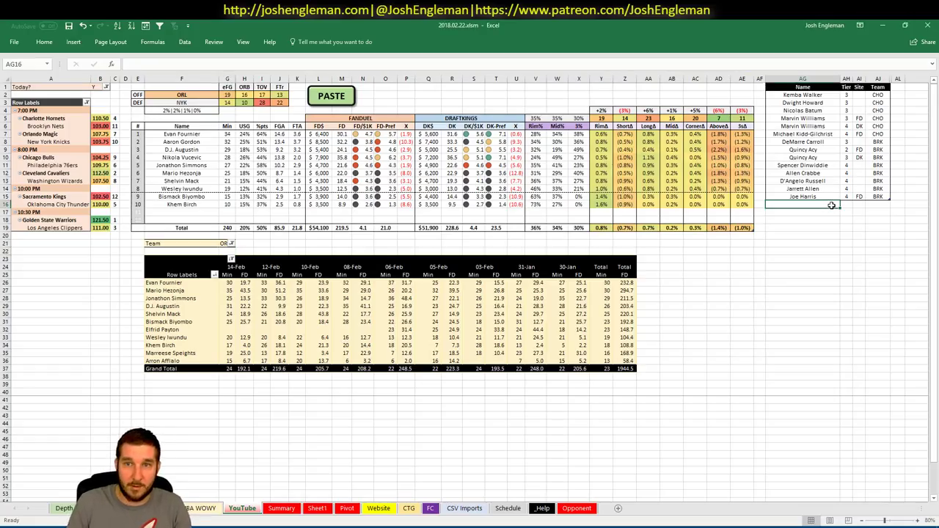
pyautogui.write('Evan Fournier')
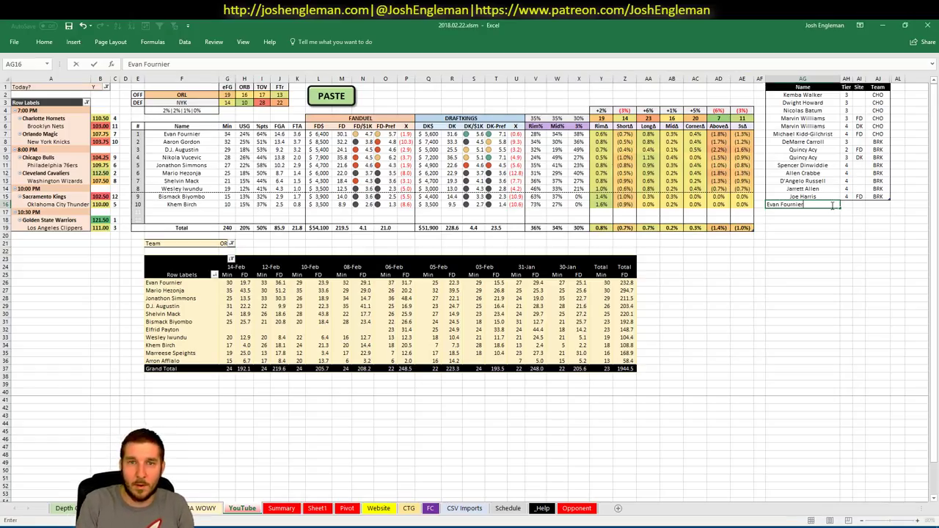
pyautogui.press('Tab')
pyautogui.write('3')
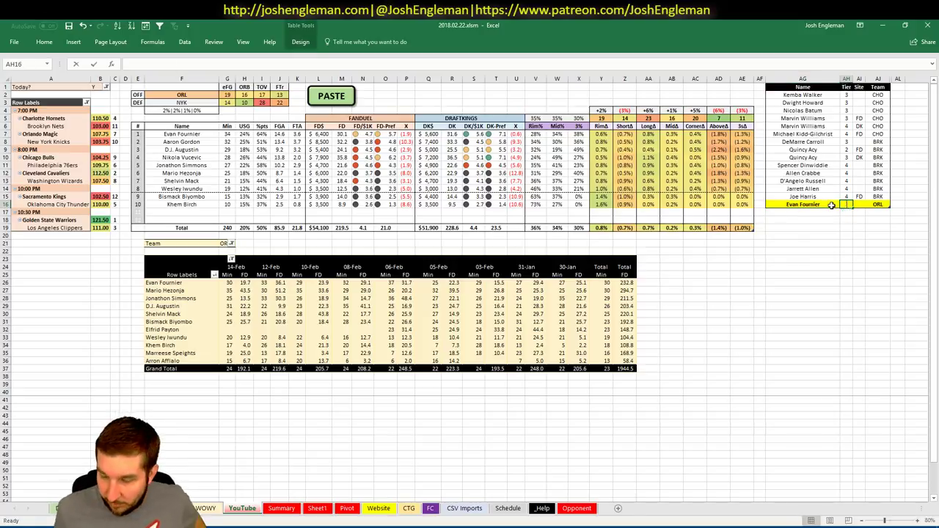
pyautogui.press('Return')
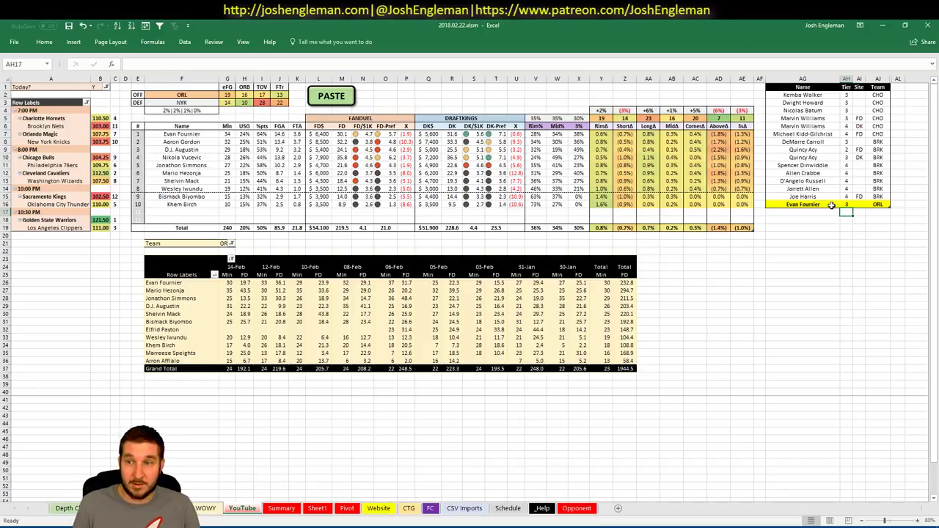
pyautogui.press('Up')
pyautogui.press('Return')
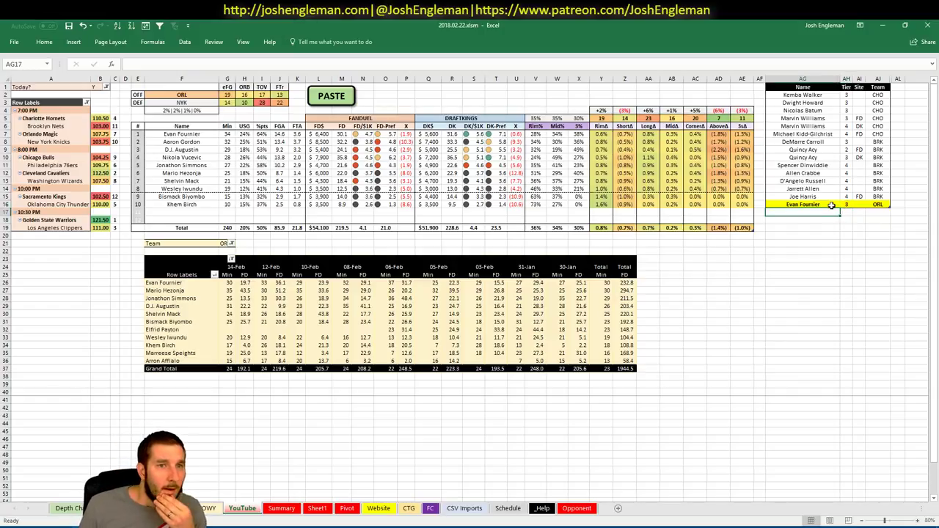
# Check the Summary sheet, then add Aaron Gordon's name below Evan Fournier in the YouTube sheet's player list
pyautogui.click(278, 508)
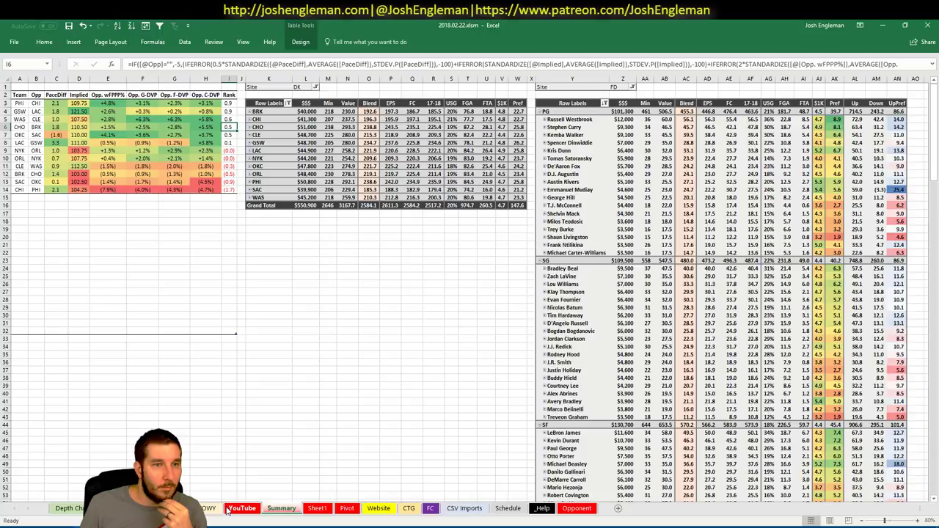
pyautogui.click(228, 511)
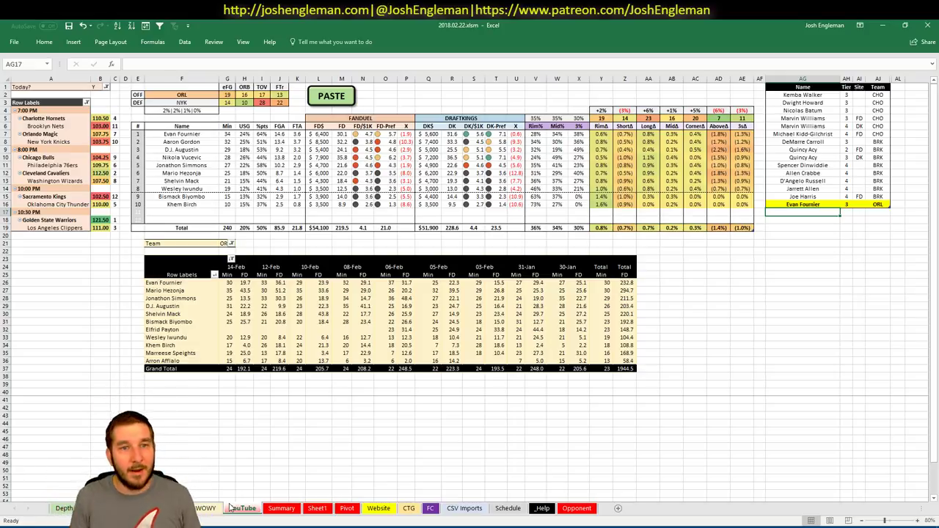
pyautogui.write('Aaron n')
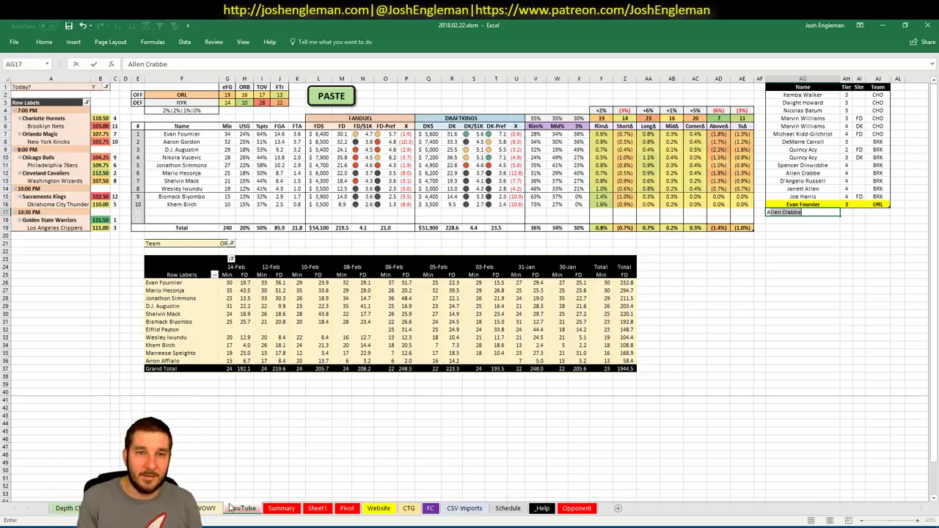
pyautogui.write('Gordon')
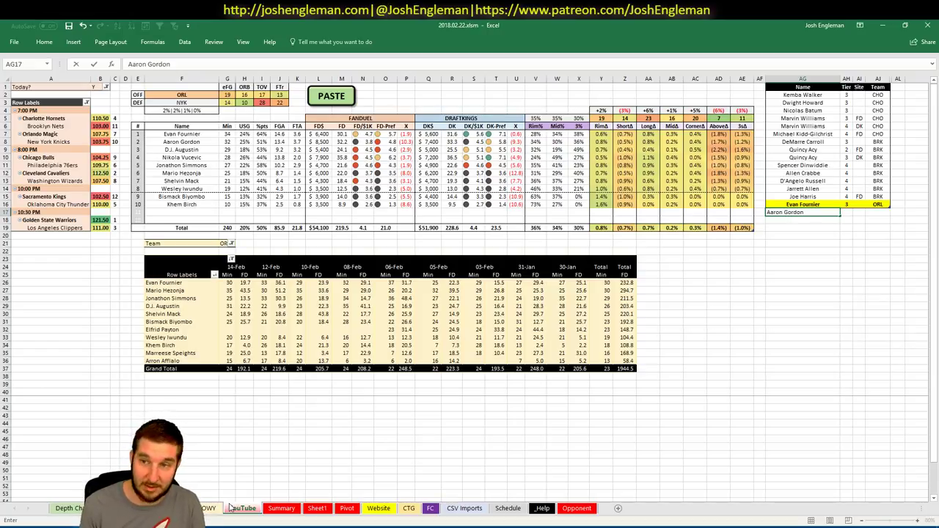
pyautogui.press('Tab')
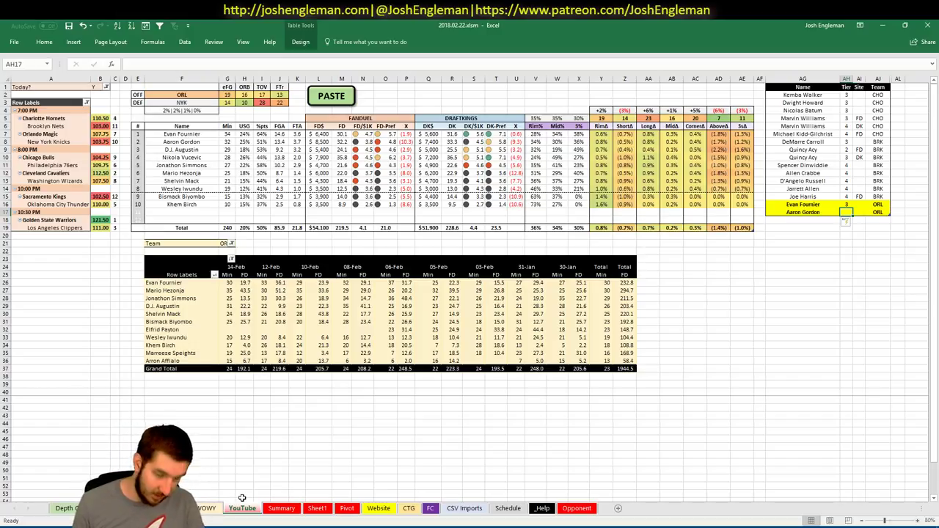
# Review the Summary sheet and the Orlando players' projections in the Pivot sheet, especially Aaron Gordon's row, and return to the YouTube sheet
pyautogui.click(248, 507)
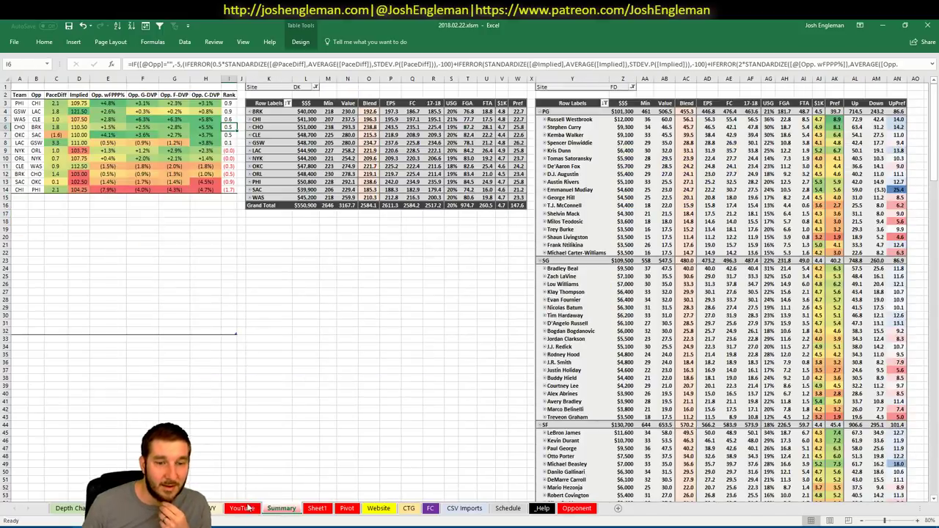
pyautogui.click(248, 507)
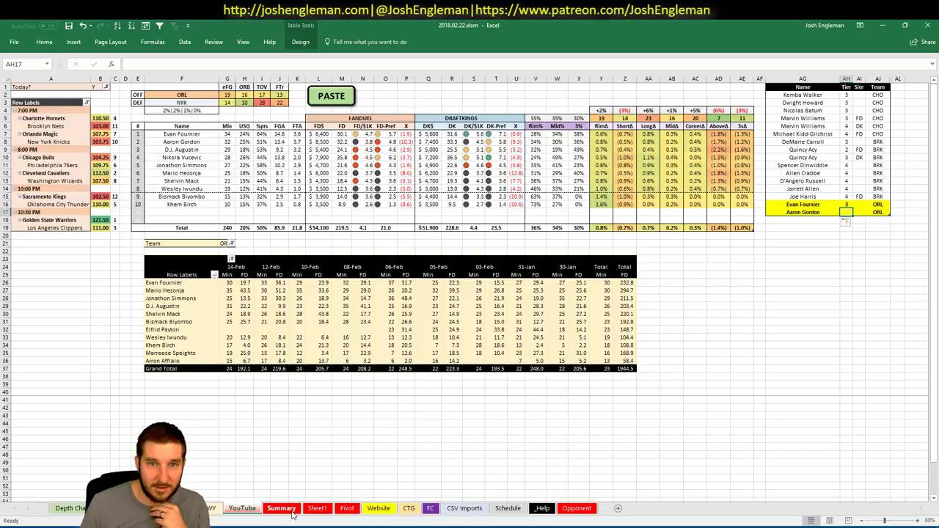
pyautogui.click(292, 513)
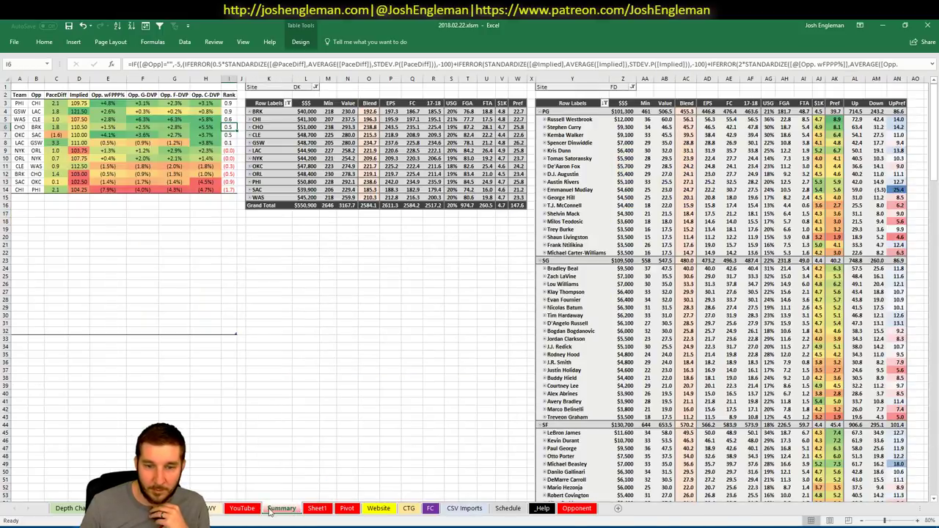
pyautogui.click(346, 507)
pyautogui.rightClick(307, 330)
pyautogui.press('Escape')
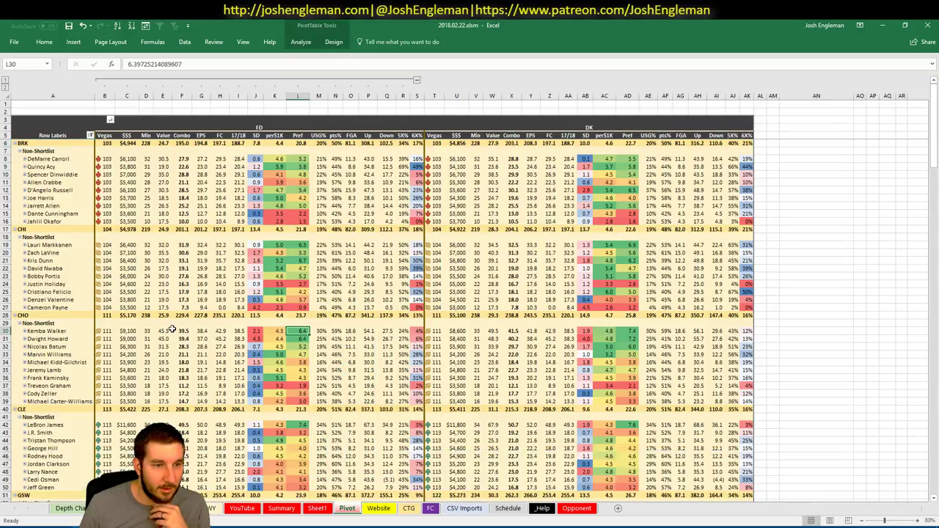
pyautogui.scroll(-20, 170, 329)
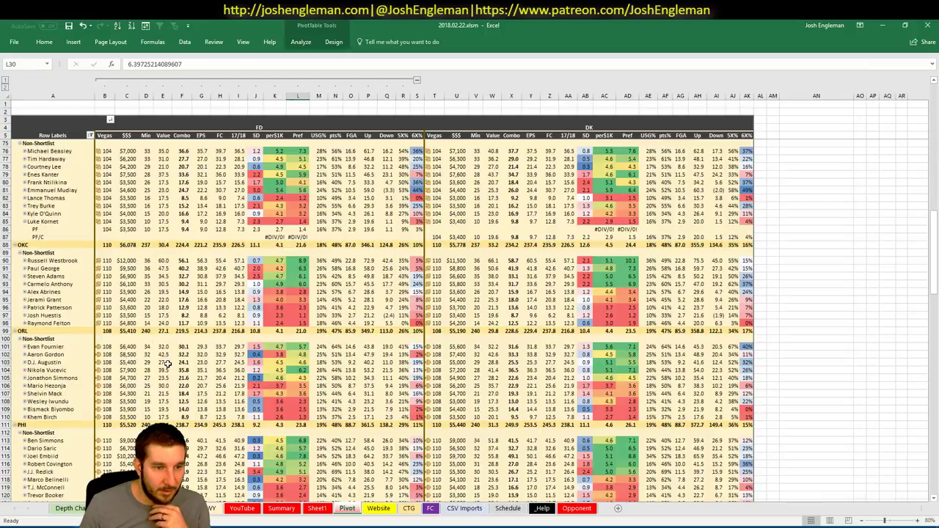
pyautogui.click(240, 355)
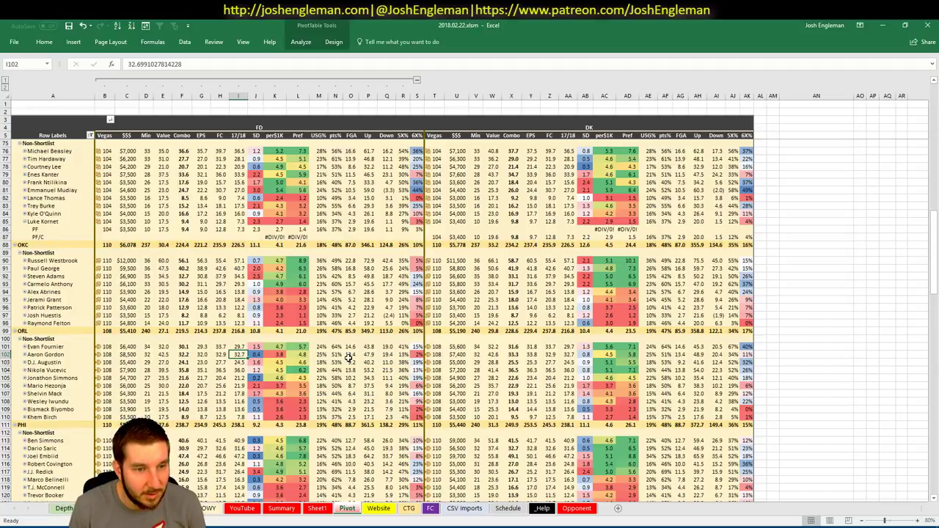
pyautogui.hotkey('ctrl', 'pageup')
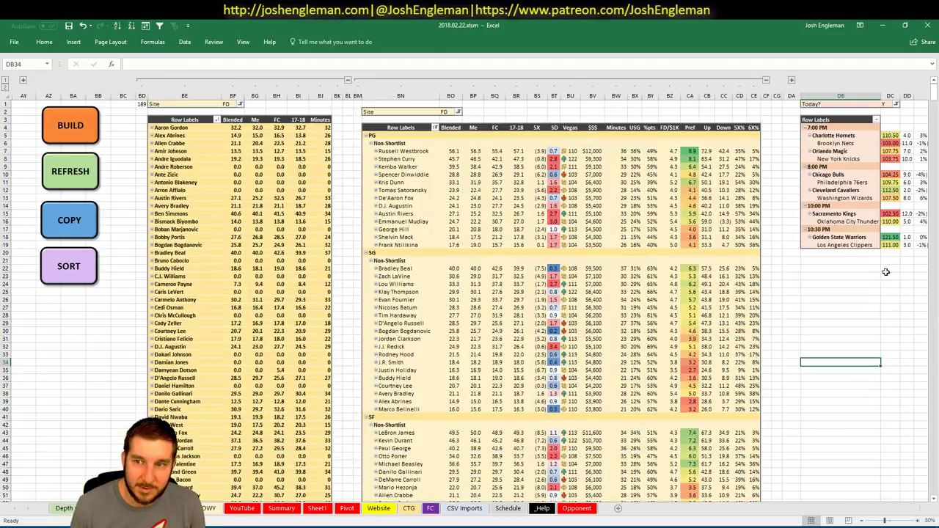
pyautogui.click(245, 510)
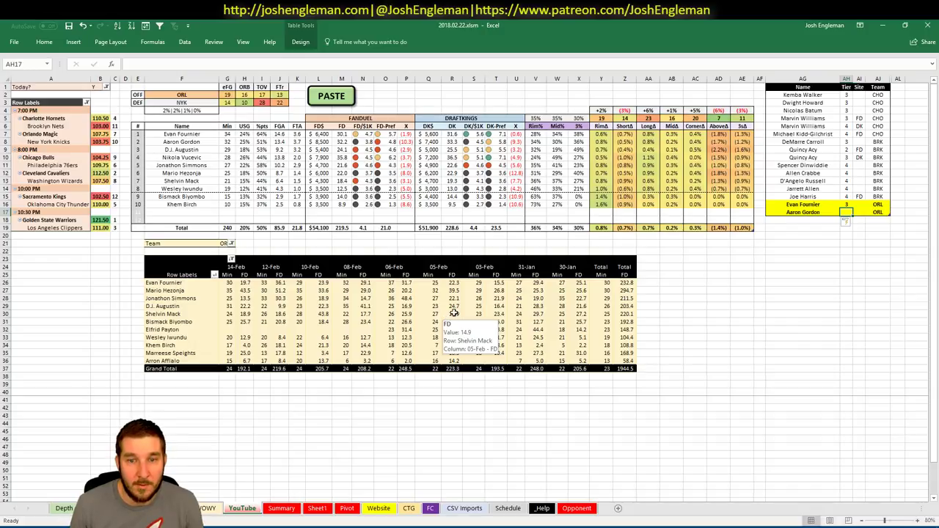
# Remove Aaron Gordon's entry from the row below Evan Fournier in the YouTube sheet's player list
pyautogui.click(449, 314)
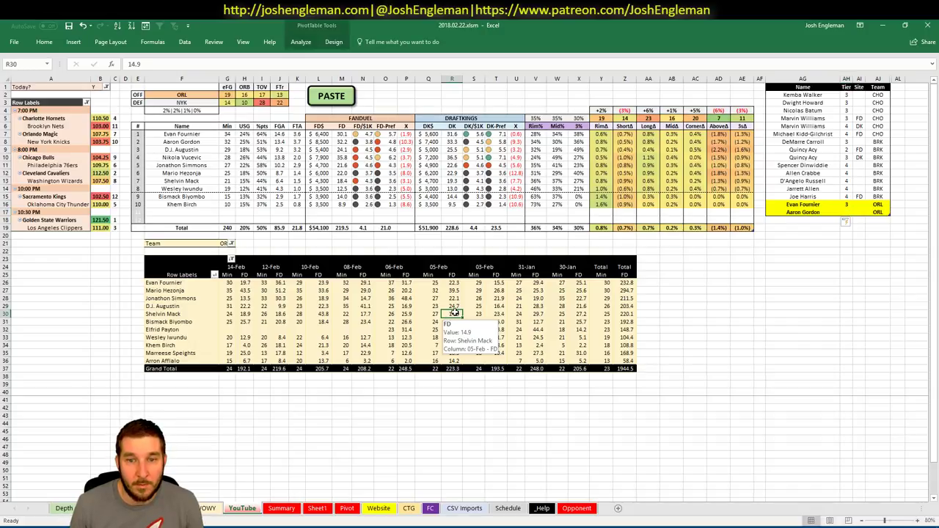
pyautogui.click(652, 274)
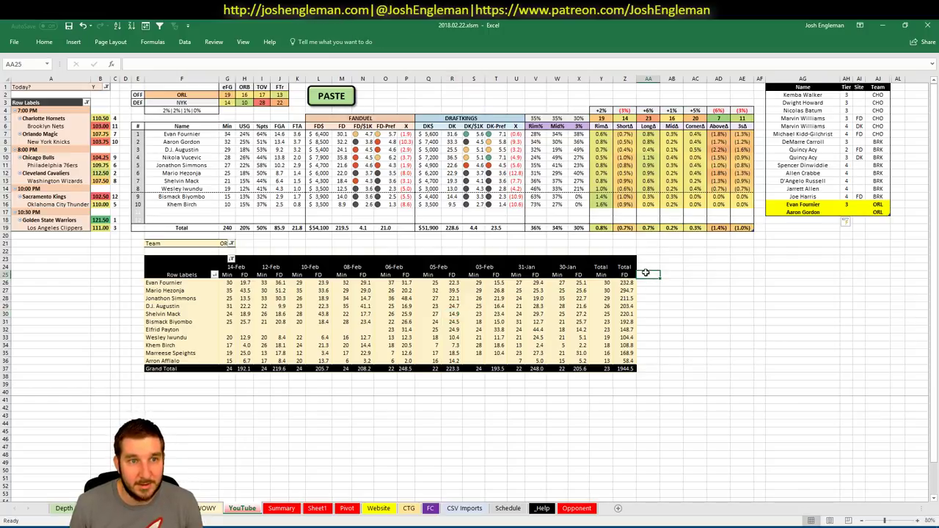
pyautogui.click(842, 212)
pyautogui.click(793, 222)
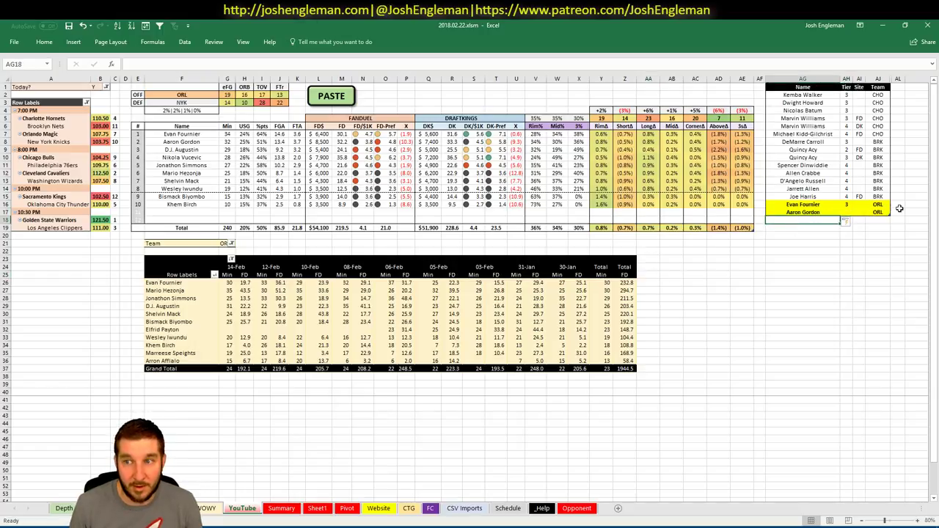
pyautogui.click(849, 212)
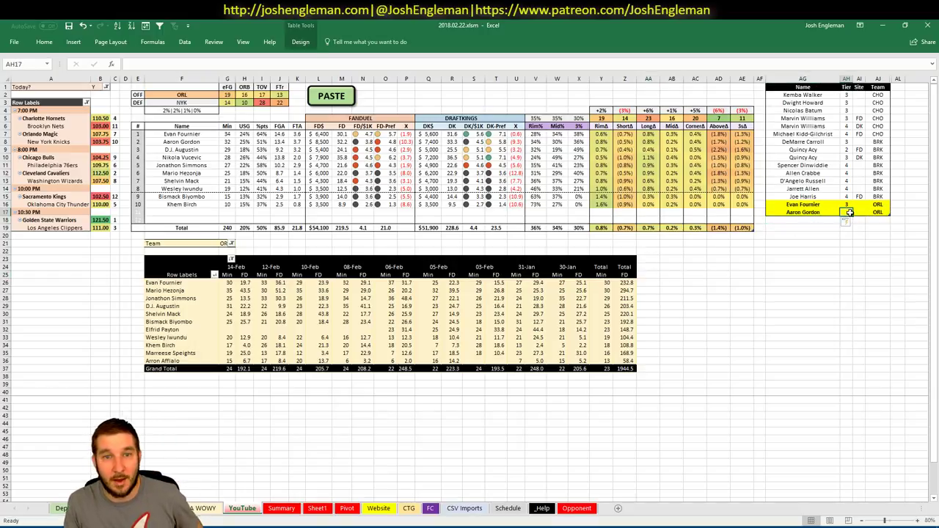
pyautogui.press('Left')
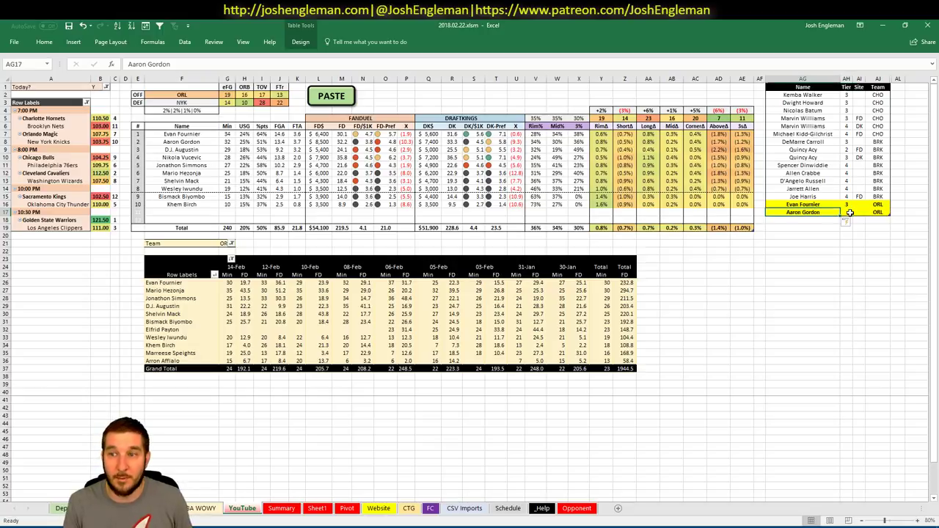
pyautogui.hotkey('shift', 'Right')
pyautogui.hotkey('shift', 'Right')
pyautogui.hotkey('shift', 'Right')
pyautogui.press('Delete')
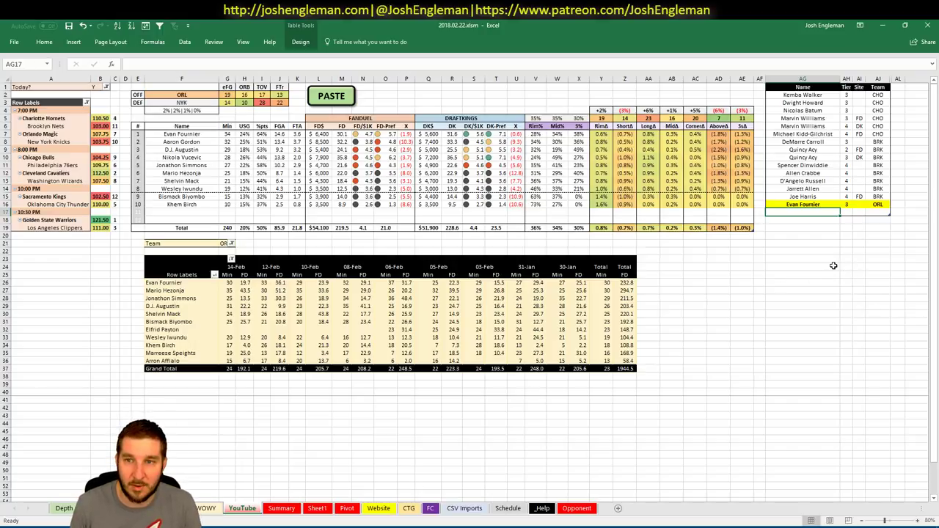
# Check the Summary sheet's player projections, then add D.J. Augustin with tier 4 below Evan Fournier in the YouTube sheet's player list
pyautogui.click(275, 510)
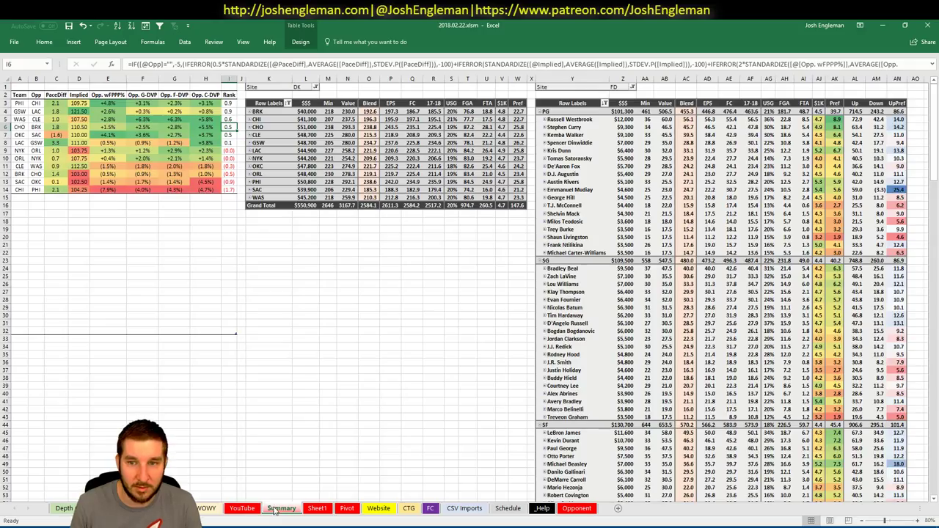
pyautogui.scroll(-4, 756, 277)
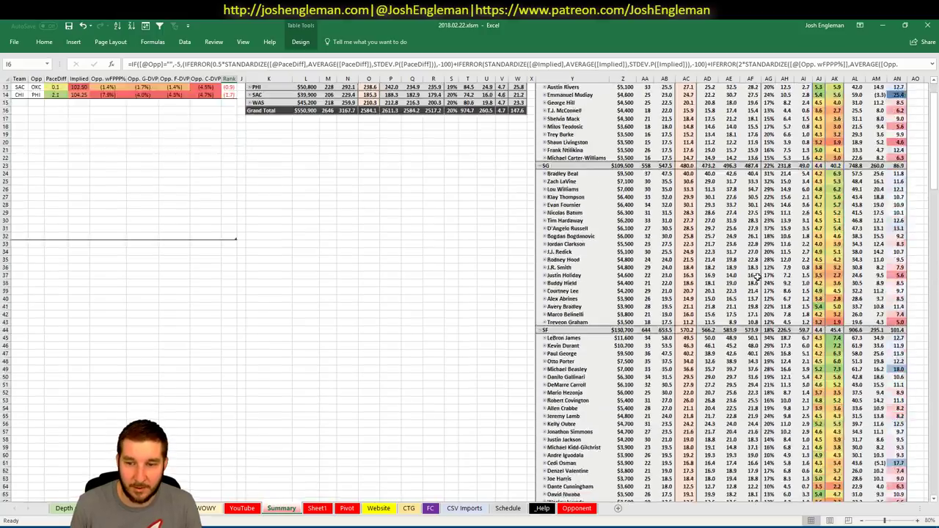
pyautogui.scroll(-13, 758, 277)
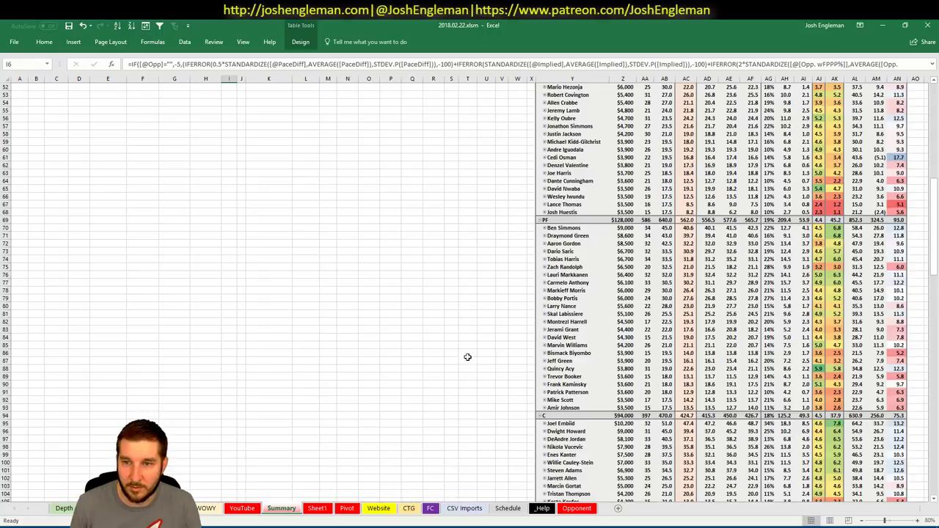
pyautogui.click(241, 508)
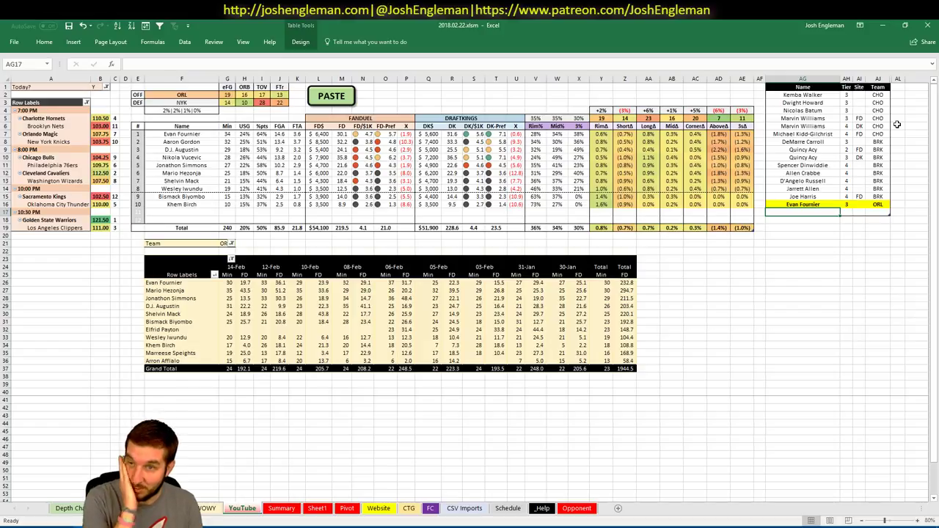
pyautogui.write('D.J.')
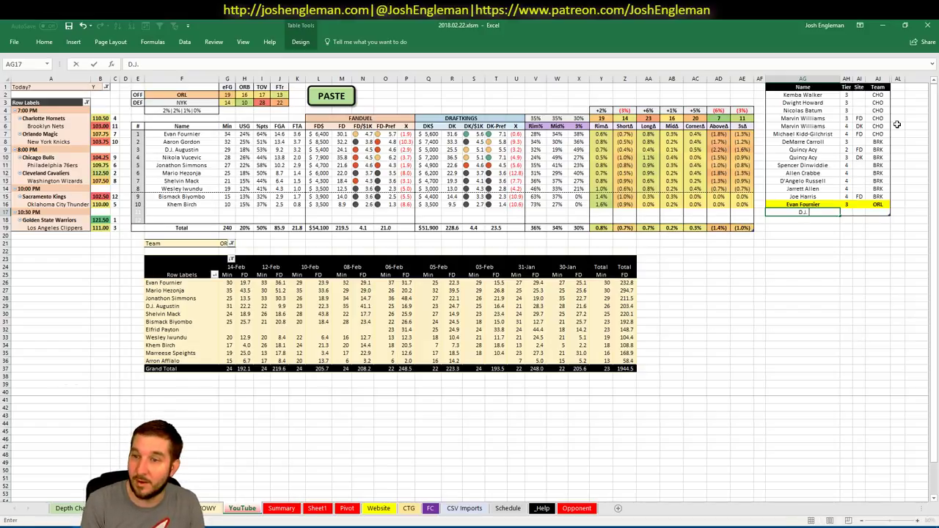
pyautogui.write(' Augustin')
pyautogui.press('Tab')
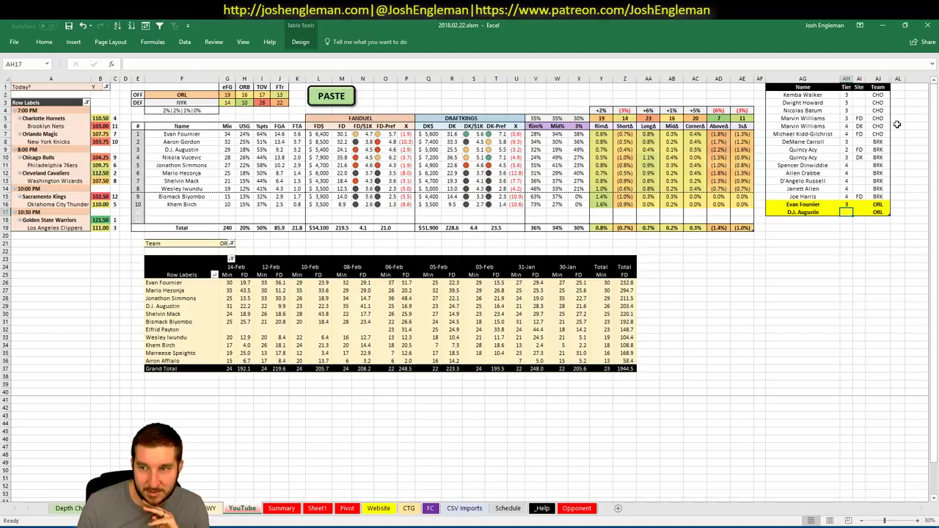
pyautogui.write('4')
pyautogui.press('Return')
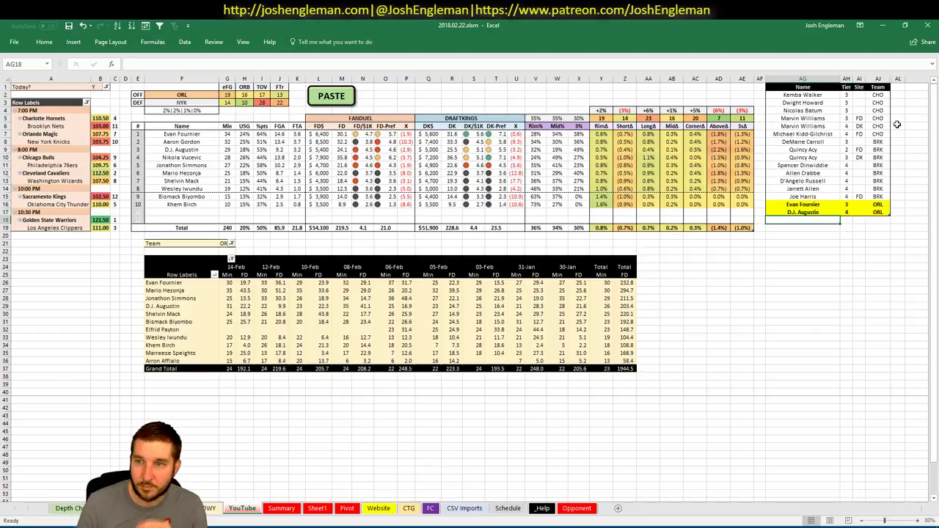
# Add Nikola Vucevic's name below D.J. Augustin in the player list
pyautogui.write('Nikola')
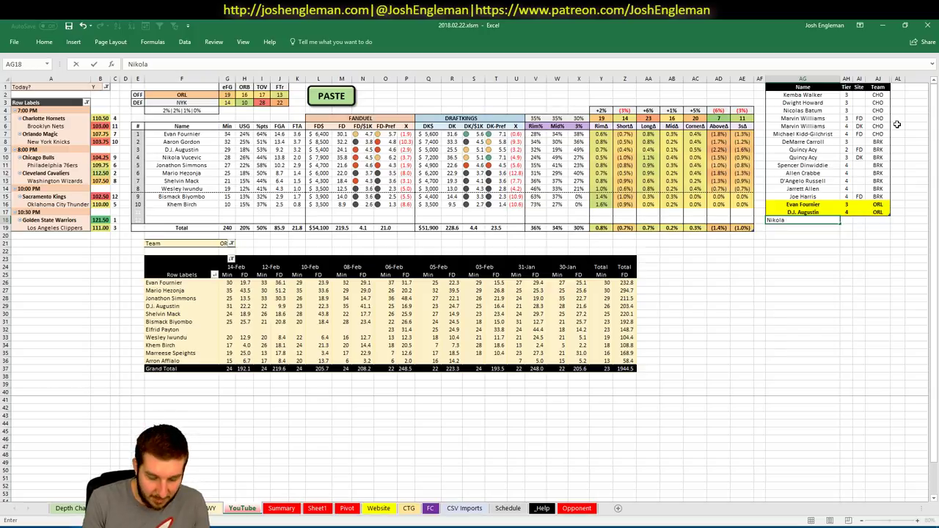
pyautogui.write(' Vucevic')
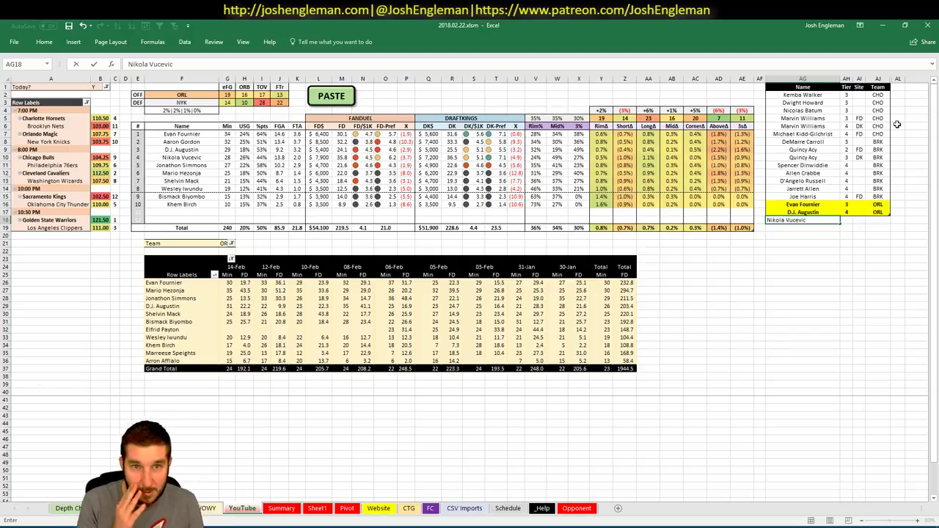
pyautogui.press('Tab')
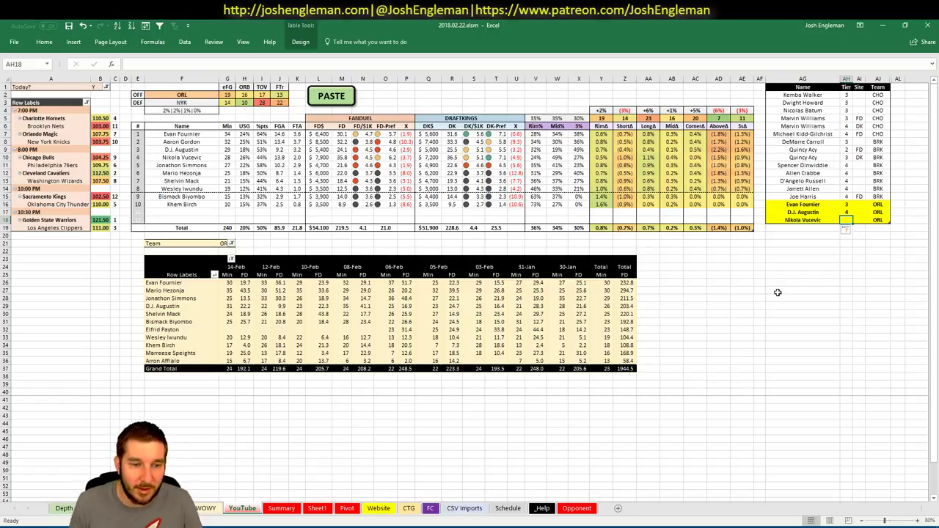
# Switch to the browser and open Nikola Vucevic's player page on Fantasy5x5 through the player search
pyautogui.hotkey('alt', 'Tab')
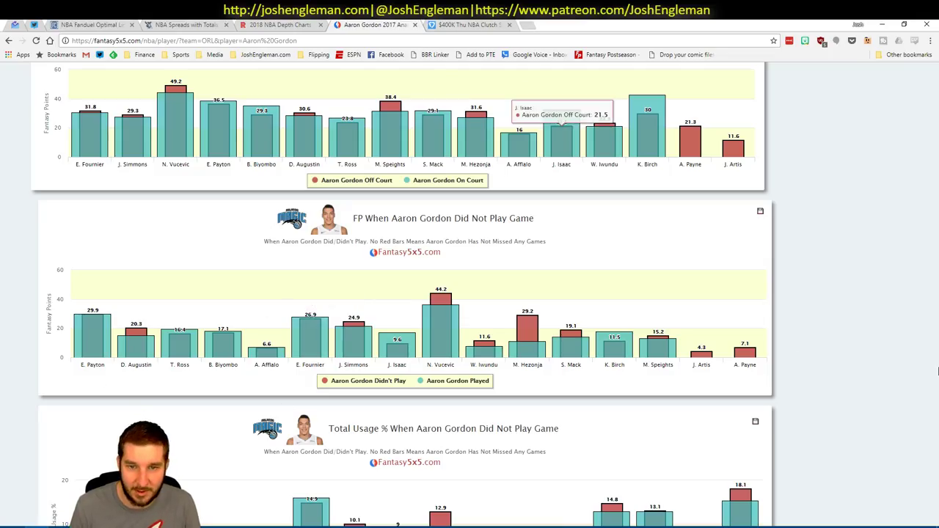
pyautogui.scroll(10, 873, 352)
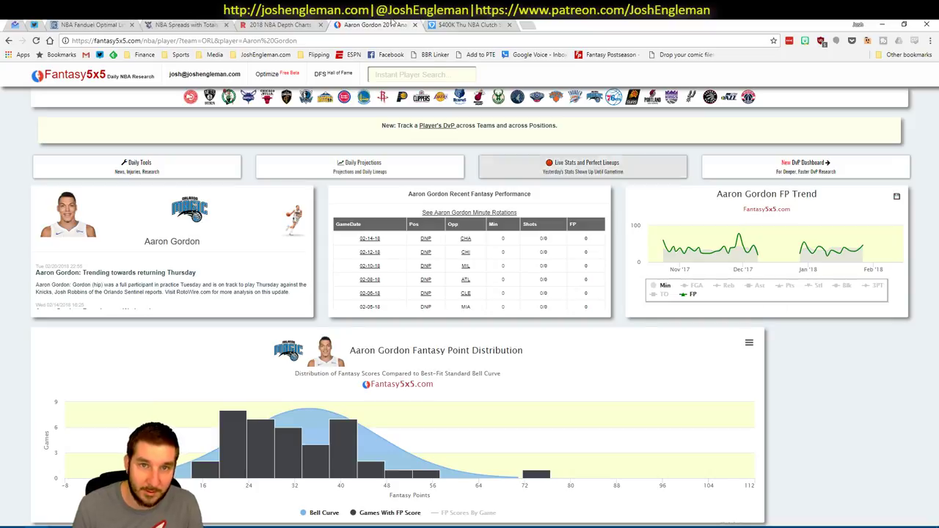
pyautogui.click(437, 74)
pyautogui.write('niko')
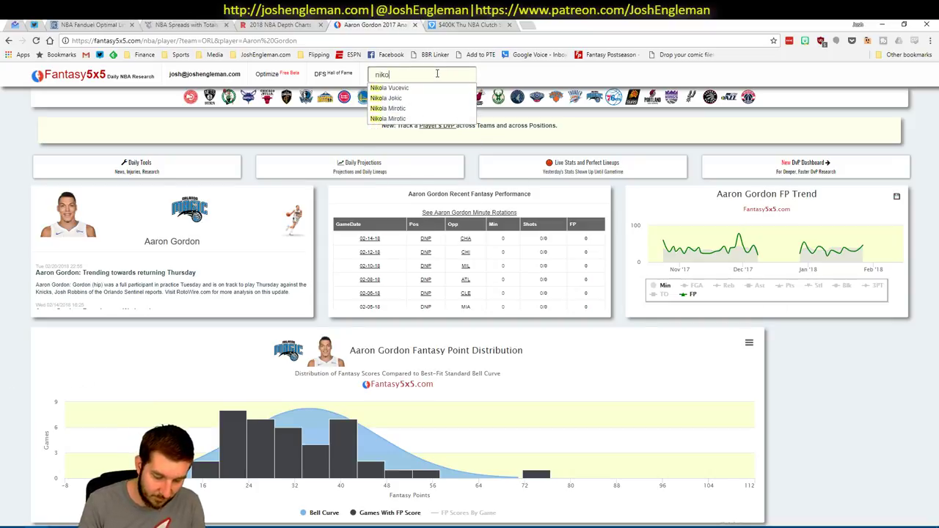
pyautogui.write('la vuc')
pyautogui.press('Down')
pyautogui.press('Return')
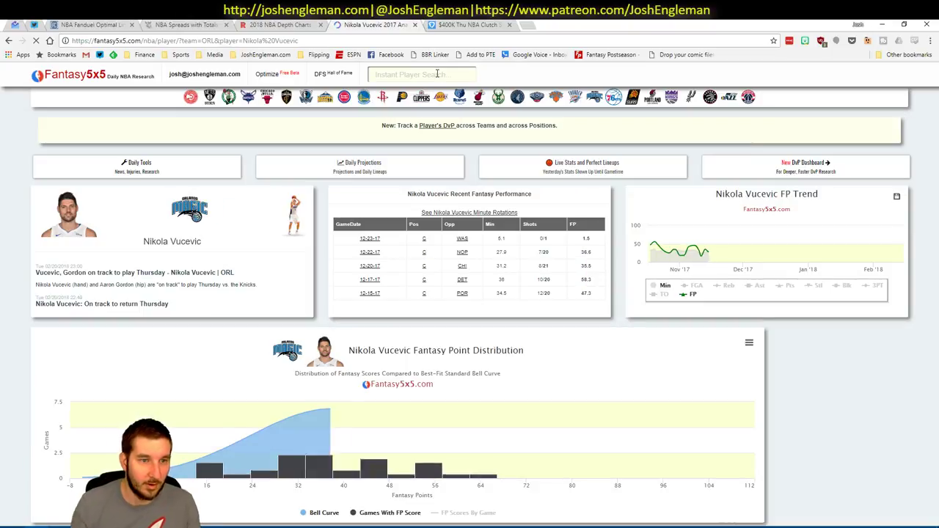
# Examine Vucevic's fantasy point distribution, on/off-court FP, and teammates' usage, minutes and shots when he did not play
pyautogui.scroll(5, 842, 395)
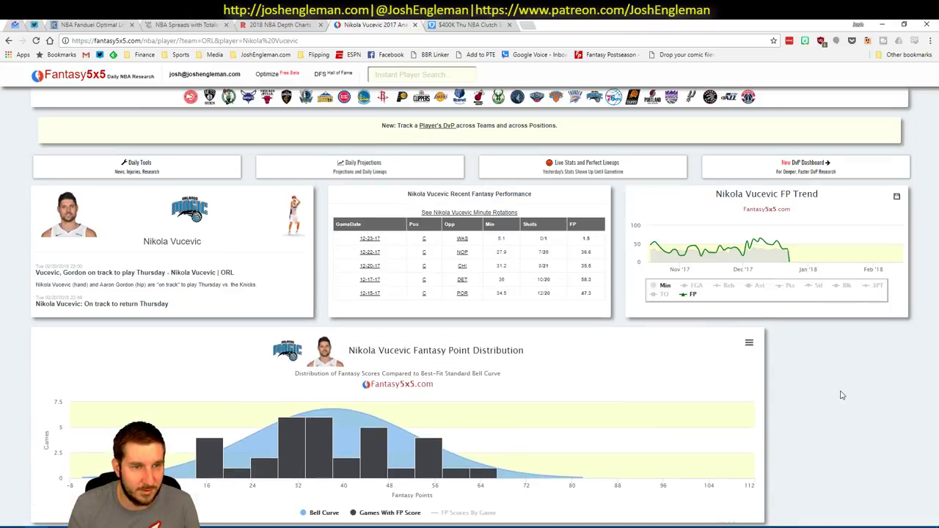
pyautogui.scroll(-5, 833, 396)
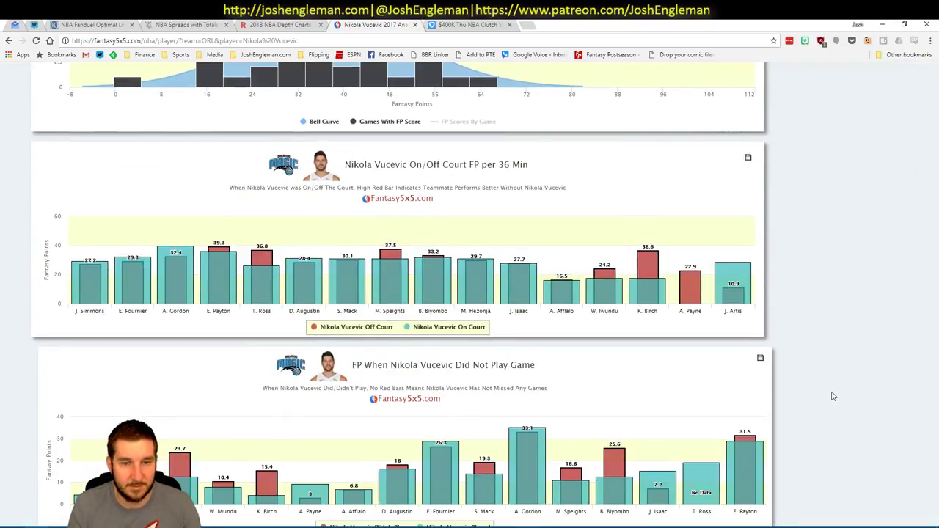
pyautogui.scroll(-1, 833, 396)
pyautogui.scroll(-7, 833, 396)
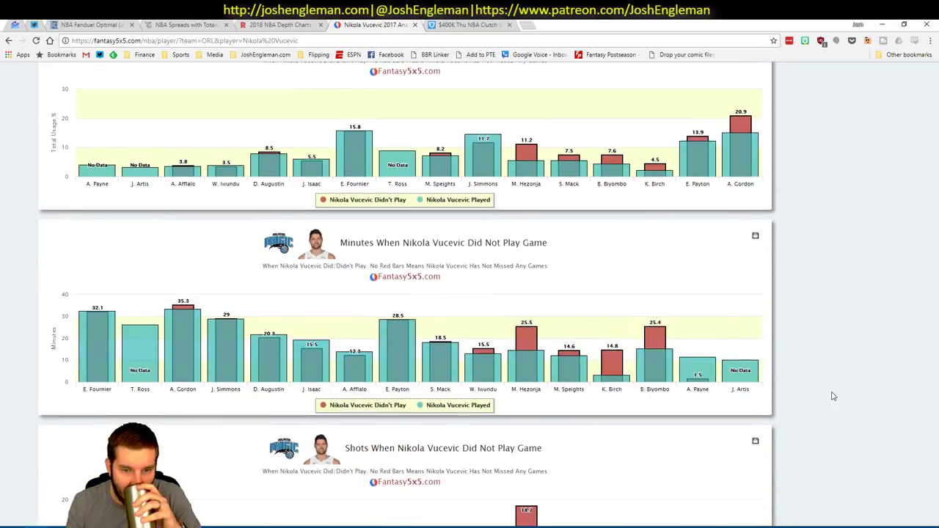
pyautogui.scroll(-9, 834, 396)
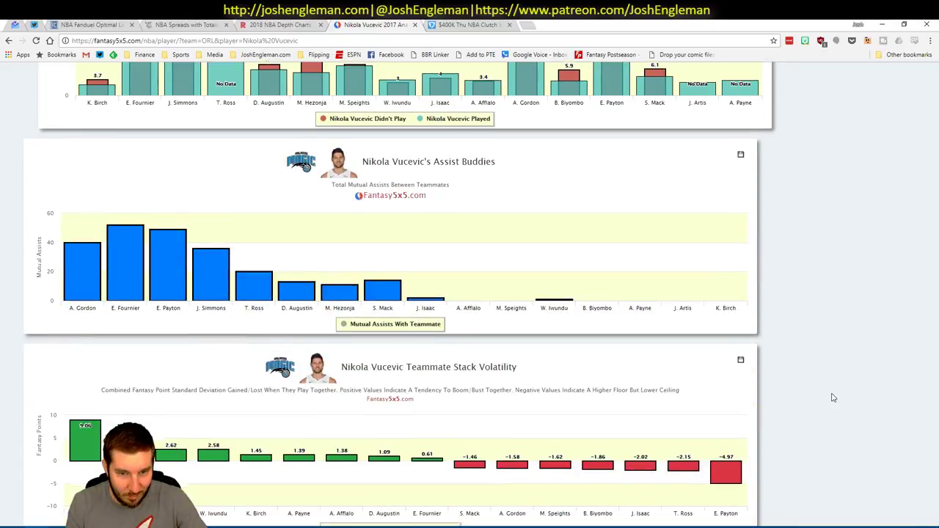
pyautogui.scroll(1, 833, 397)
pyautogui.scroll(15, 834, 398)
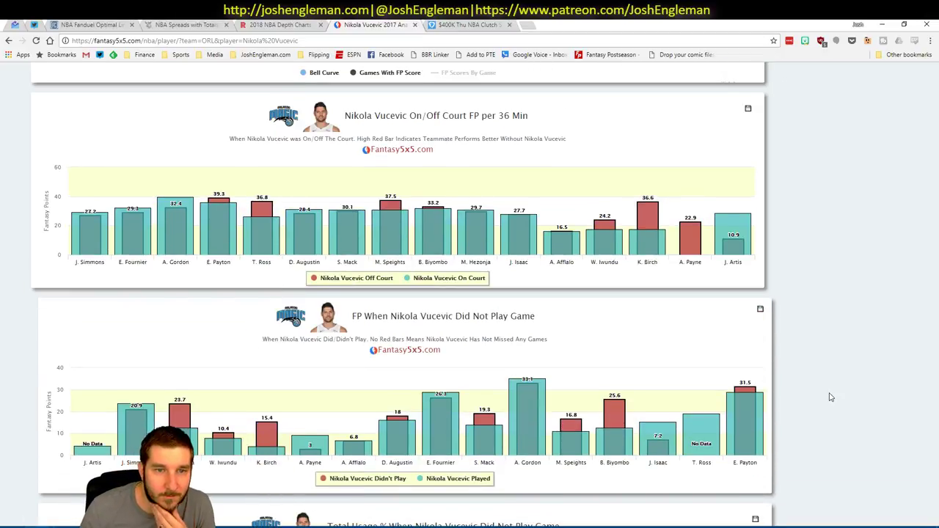
pyautogui.scroll(5, 831, 397)
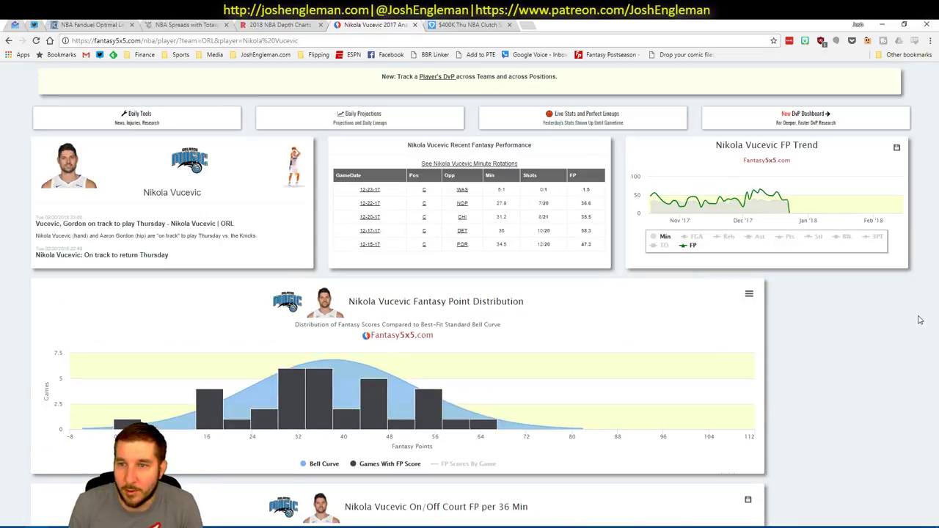
# Check the workbook's Orlando projections and examine Vucevic's fantasy point trend and 2017-2018 game log on Fantasy5x5
pyautogui.hotkey('alt', 'Tab')
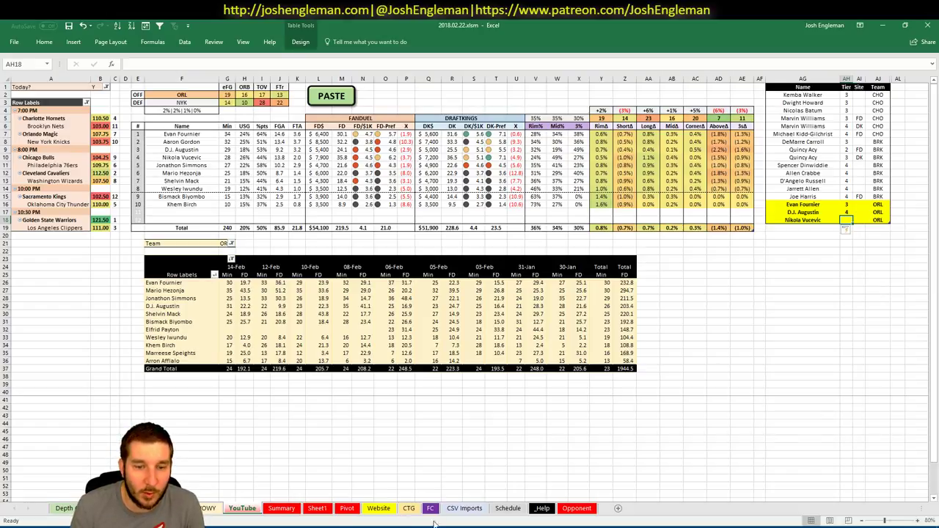
pyautogui.hotkey('alt', 'Tab')
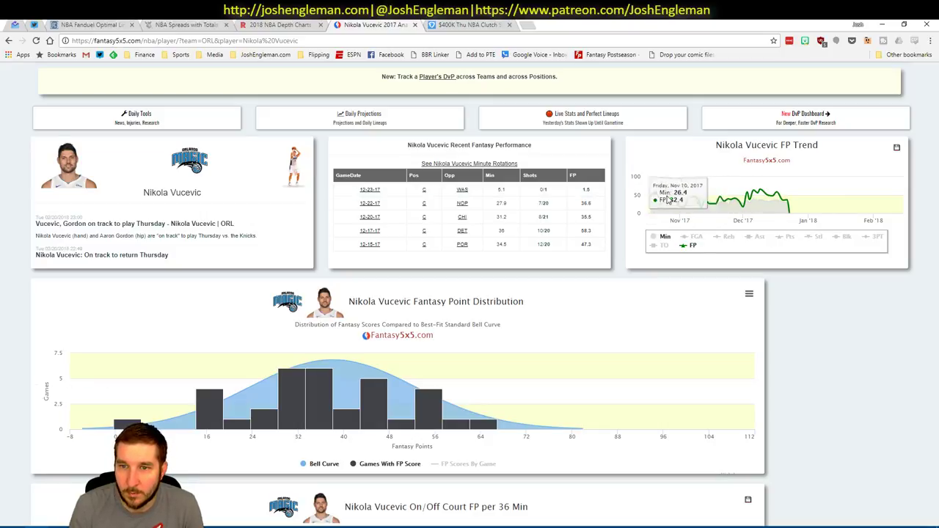
pyautogui.scroll(-20, 796, 318)
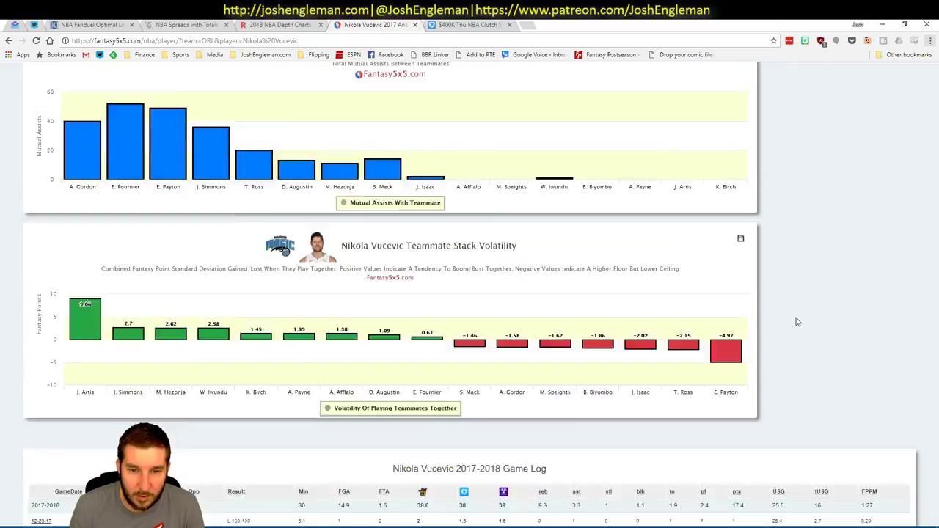
pyautogui.scroll(-1, 504, 315)
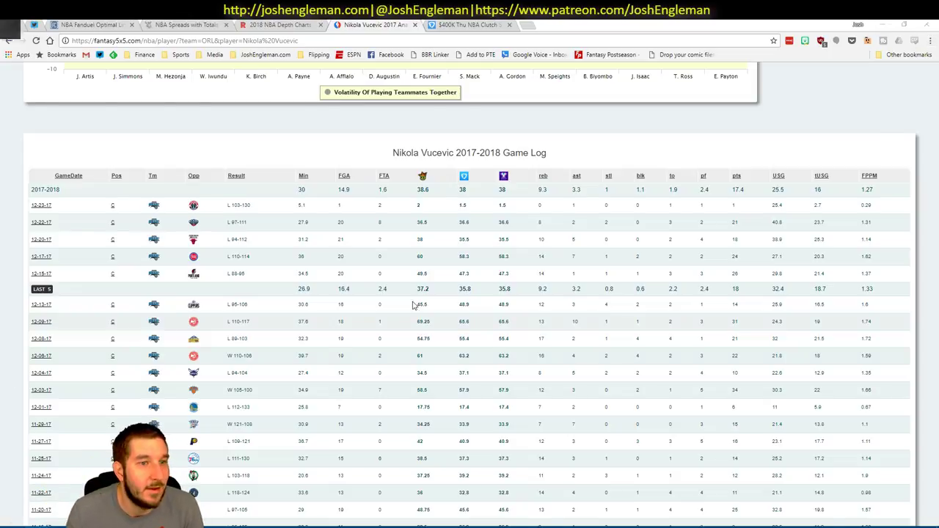
pyautogui.hotkey('alt', 'Tab')
pyautogui.hotkey('alt', 'Tab')
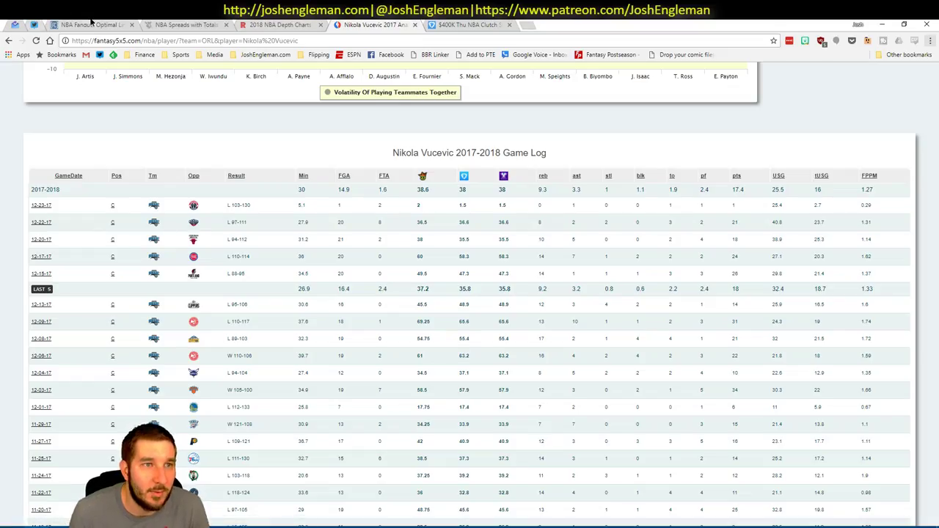
# Show only centers in FantasyCruncher's FanDuel list, review Nikola Vucevic's past game costs and fantasy scores, and return to the Excel workbook
pyautogui.click(92, 24)
pyautogui.click(215, 108)
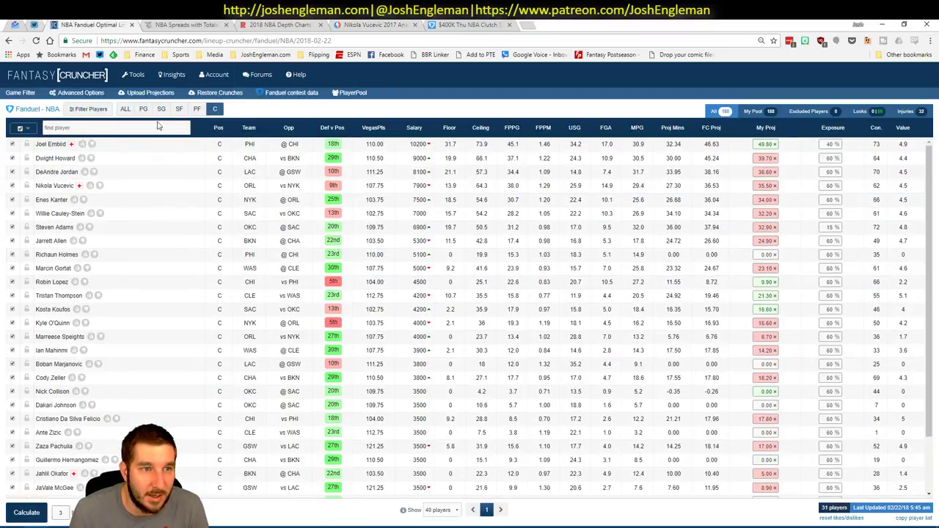
pyautogui.click(53, 186)
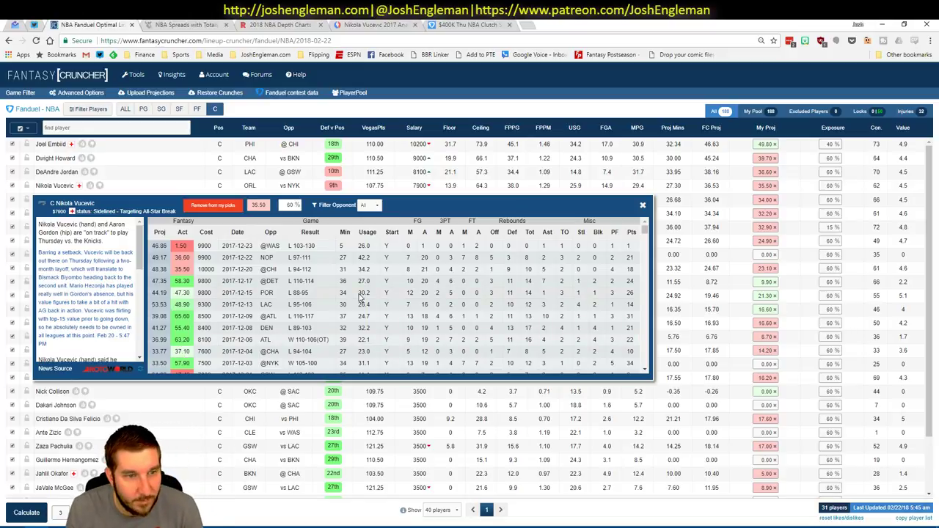
pyautogui.hotkey('alt', 'Tab')
pyautogui.hotkey('alt', 'Tab')
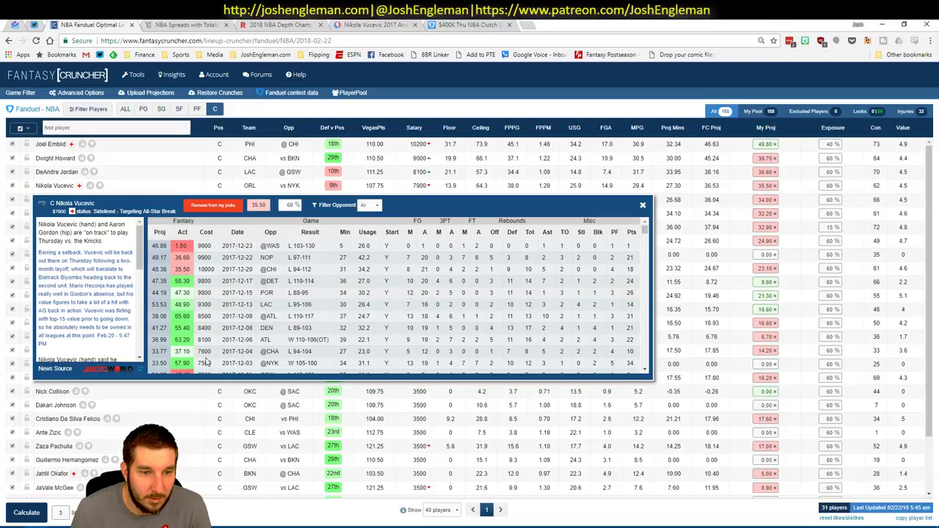
pyautogui.hotkey('alt', 'Tab')
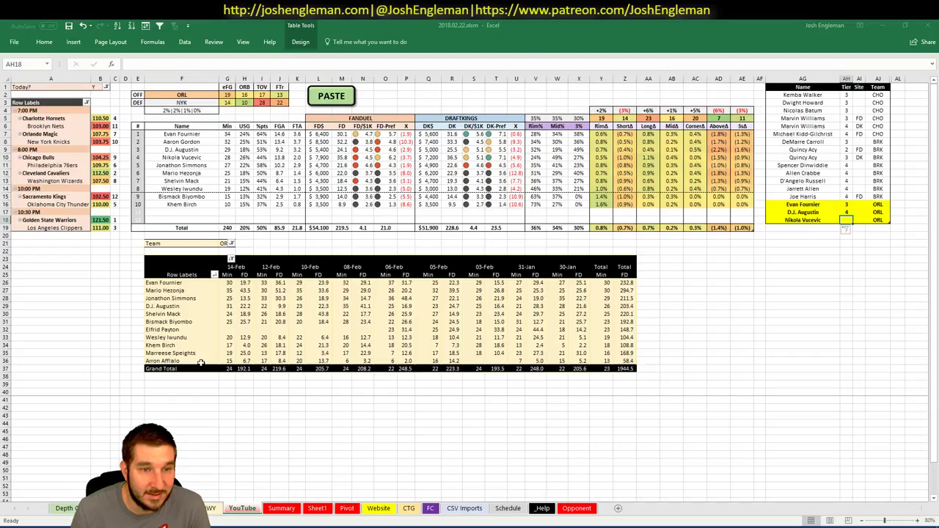
# Recheck Nikola Vucevic's past game costs in FantasyCruncher, then return to the workbook and set his tier to 3
pyautogui.hotkey('alt', 'Tab')
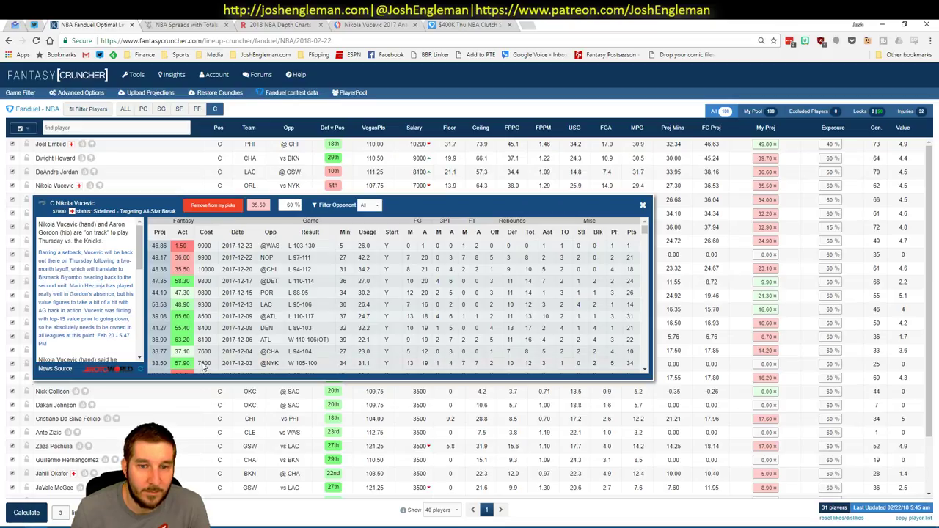
pyautogui.hotkey('alt', 'Tab')
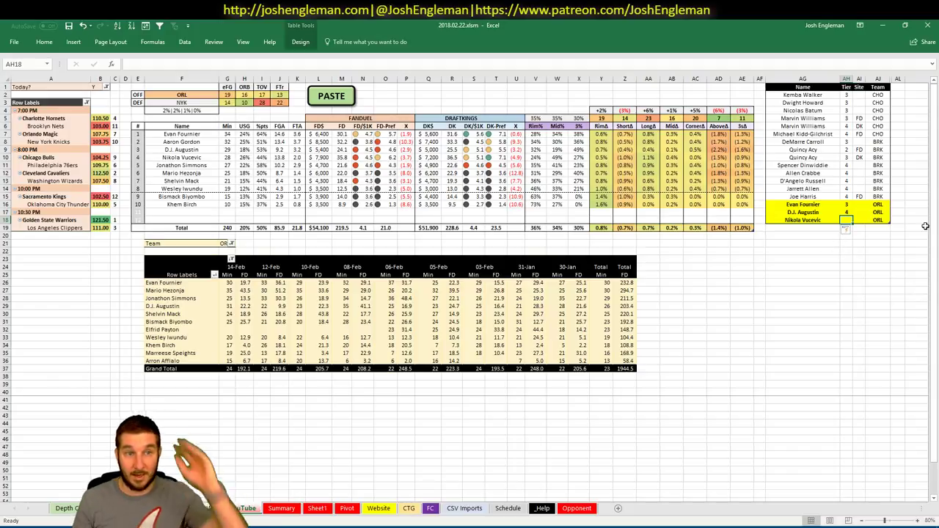
pyautogui.write('3')
pyautogui.press('Return')
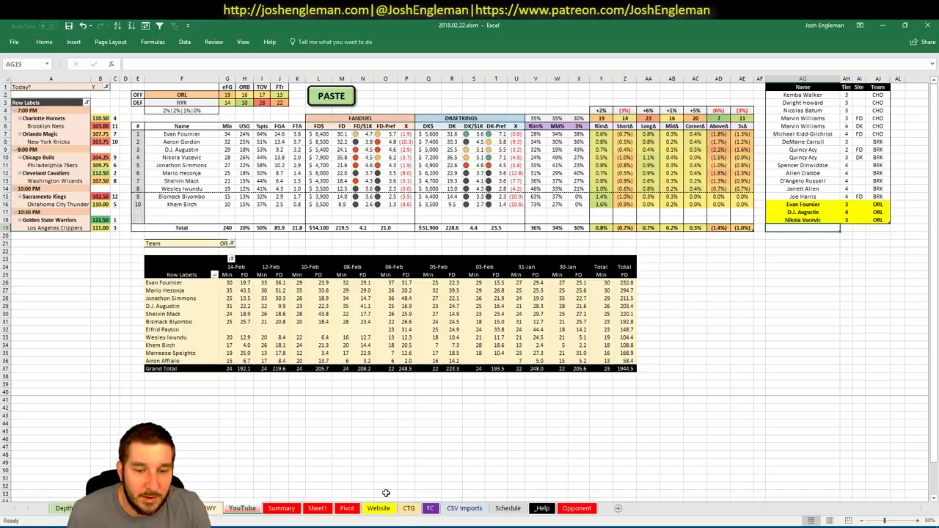
# Check the Orlando projections on the Pivot sheet, then return to the YouTube sheet and look at Vucevic's FanDuel salary
pyautogui.click(357, 507)
pyautogui.scroll(-2, 249, 293)
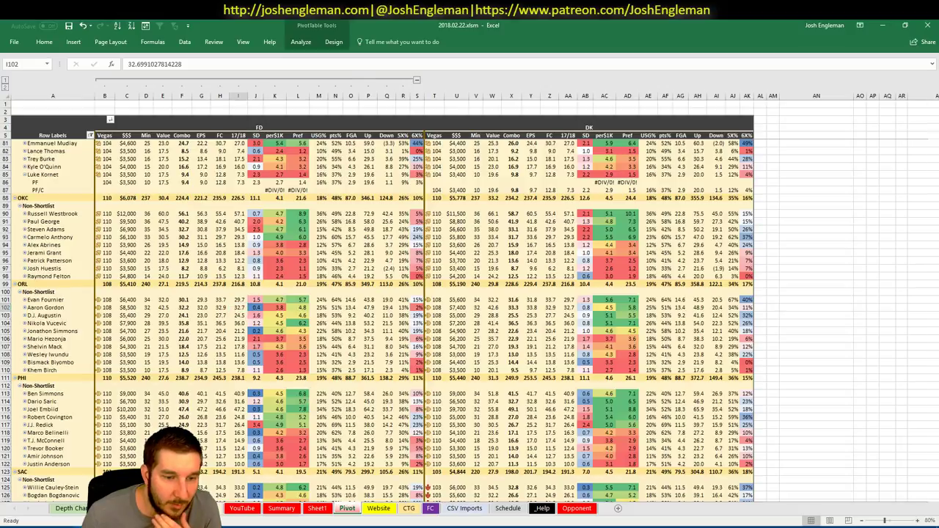
pyautogui.hotkey('ctrl', 'pageup')
pyautogui.click(246, 510)
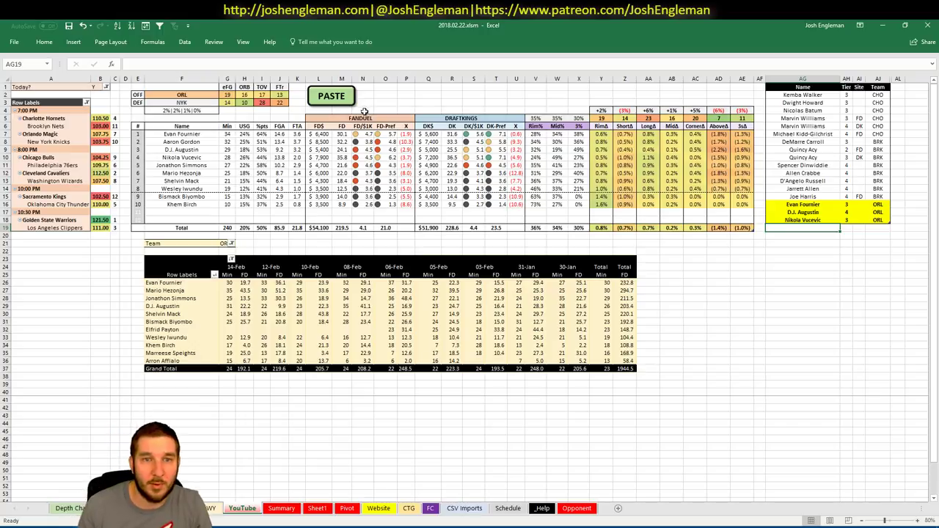
pyautogui.click(314, 157)
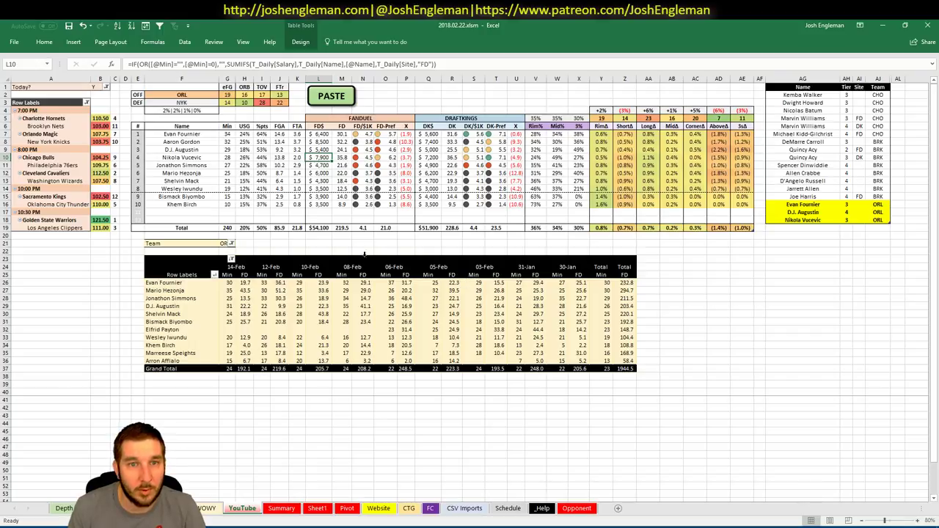
# Add Jonathon Simmons to the chosen-player list below Nikola Vucevic with tier 4
pyautogui.click(834, 229)
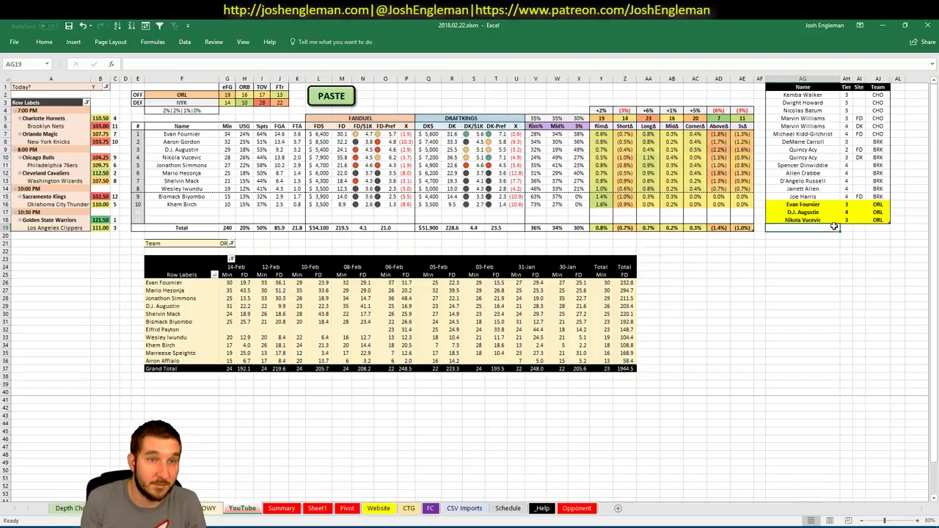
pyautogui.write('J')
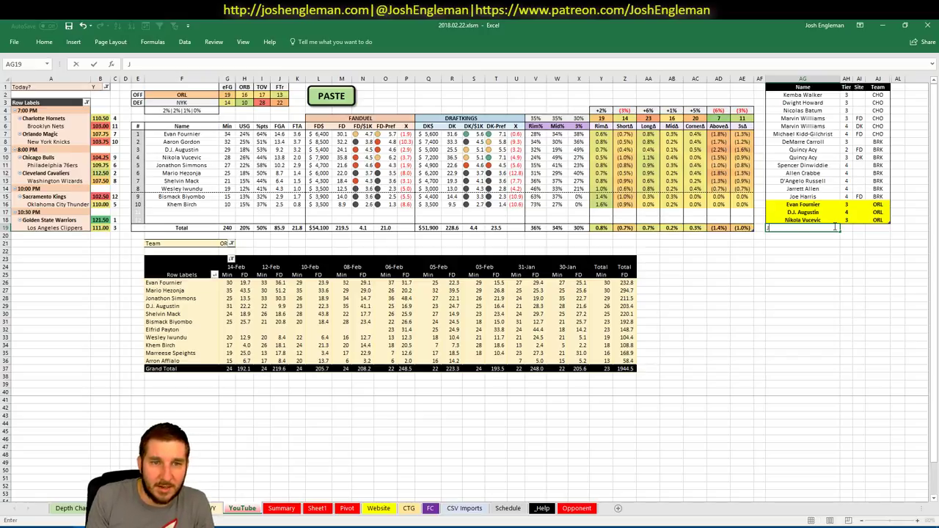
pyautogui.write('onathanso')
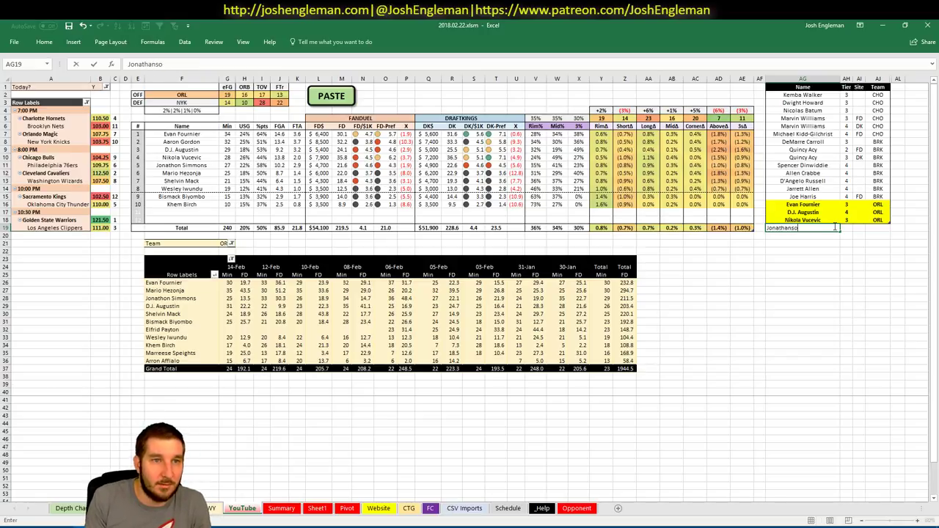
pyautogui.press('BackSpace')
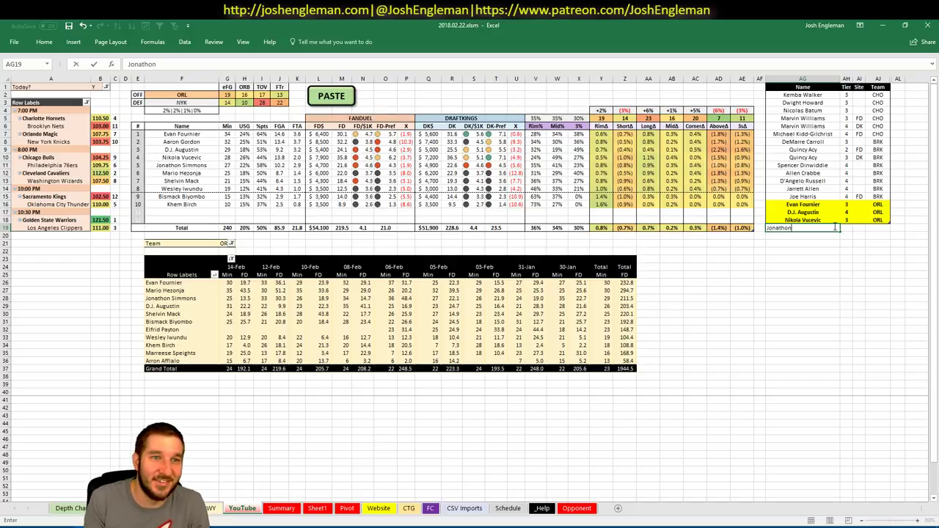
pyautogui.write('mons')
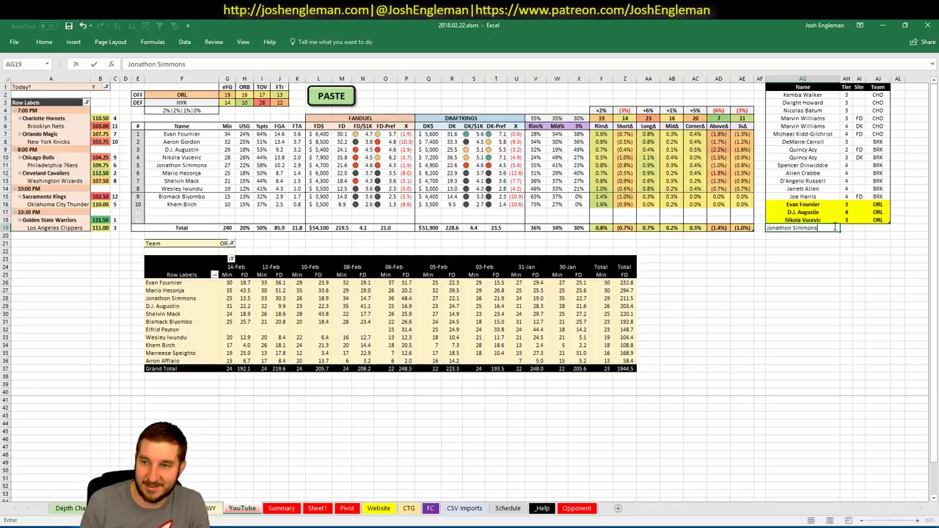
pyautogui.press('Return')
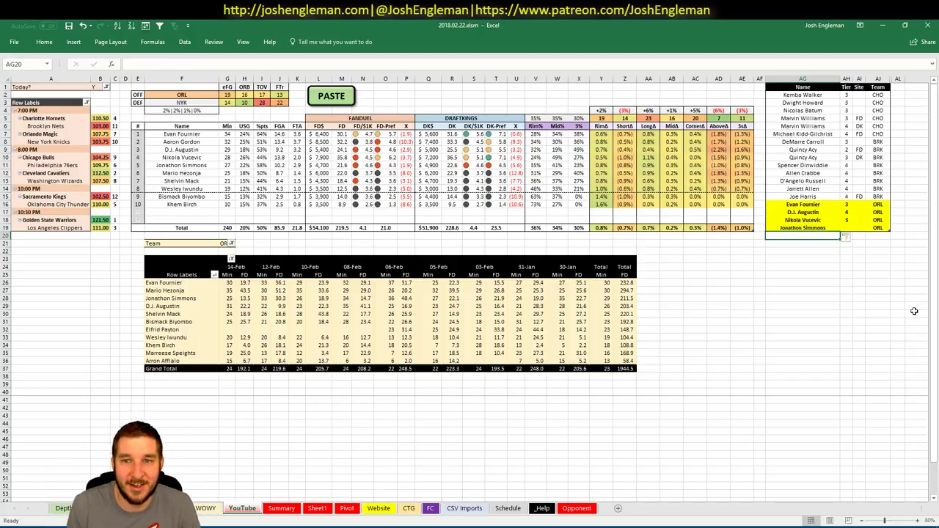
pyautogui.click(848, 228)
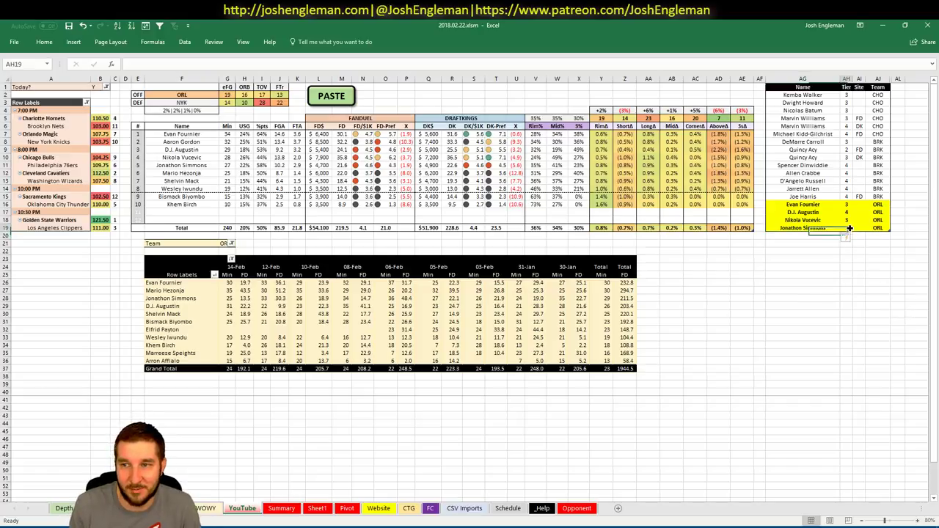
pyautogui.write('4')
pyautogui.press('Return')
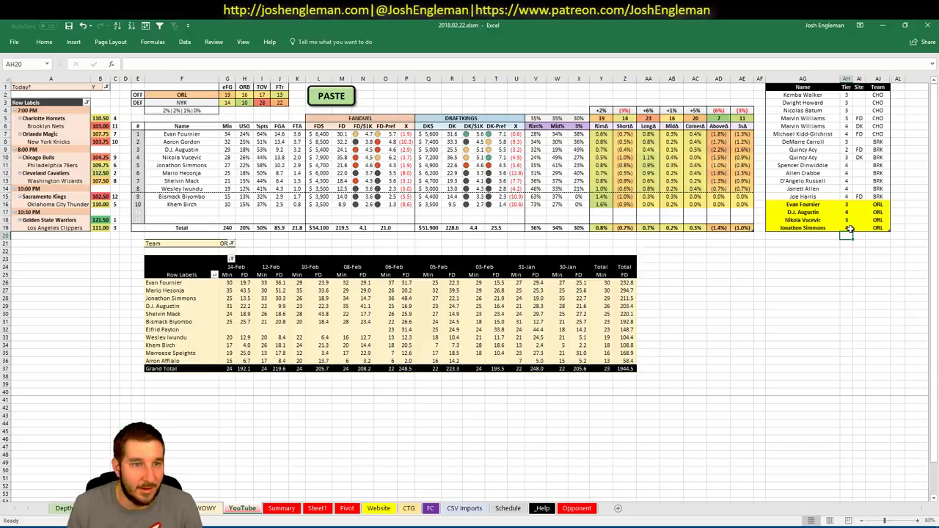
# Switch the offensive team of the projections table to NYK
pyautogui.click(192, 95)
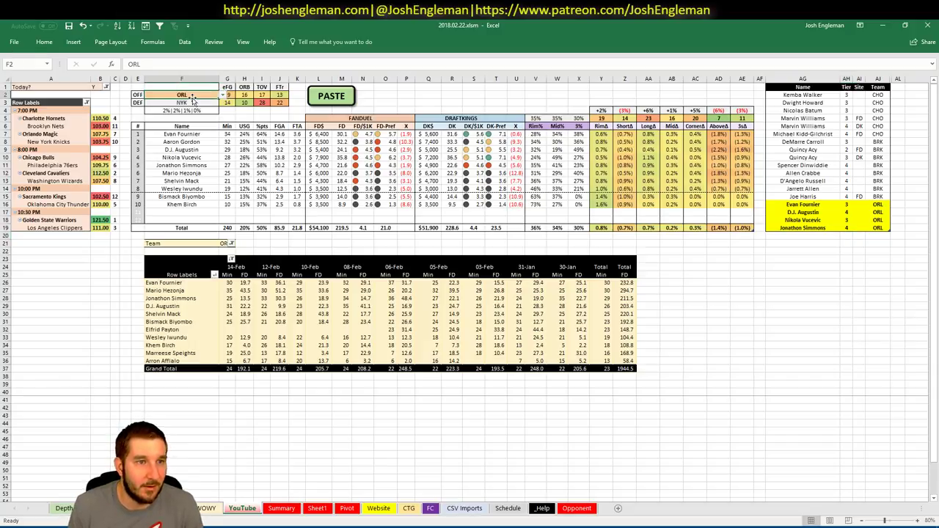
pyautogui.write('NYK')
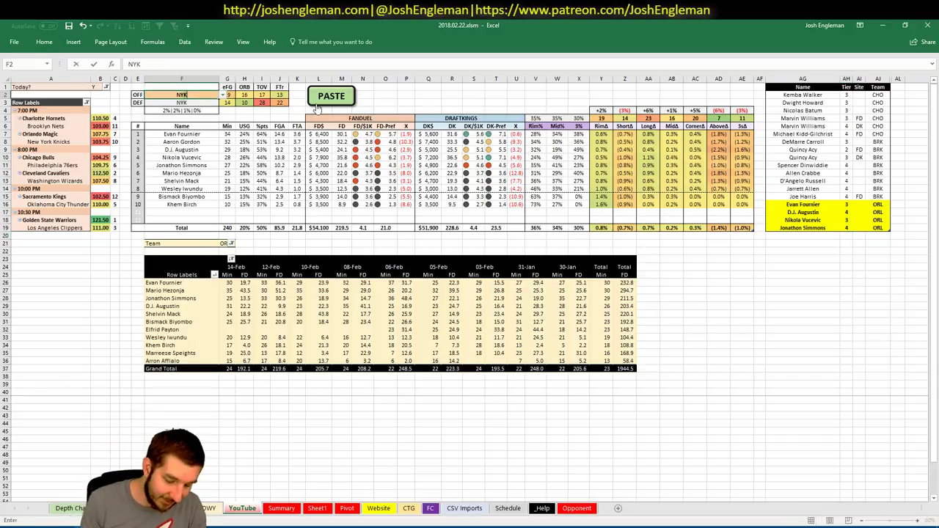
pyautogui.press('Up')
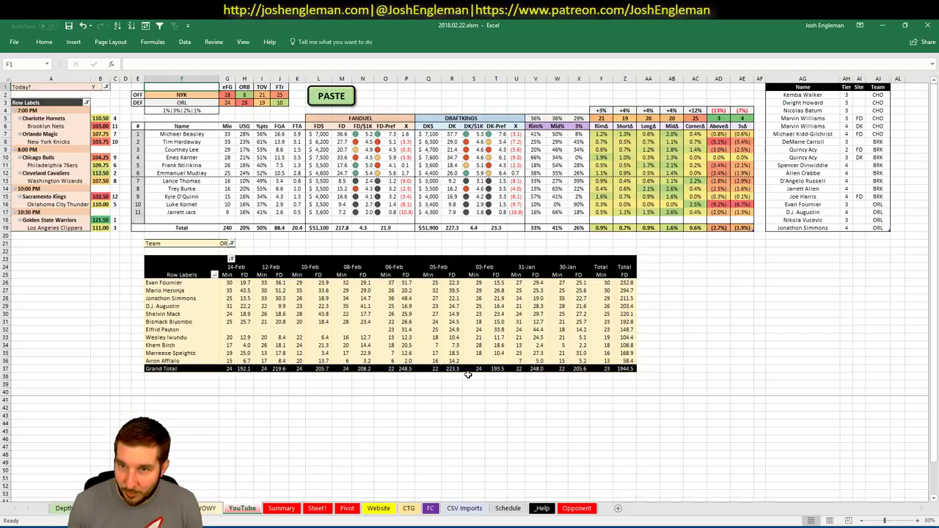
# Add Michael Beasley to the chosen-player list below Jonathon Simmons with tier 2 and site FD
pyautogui.click(828, 243)
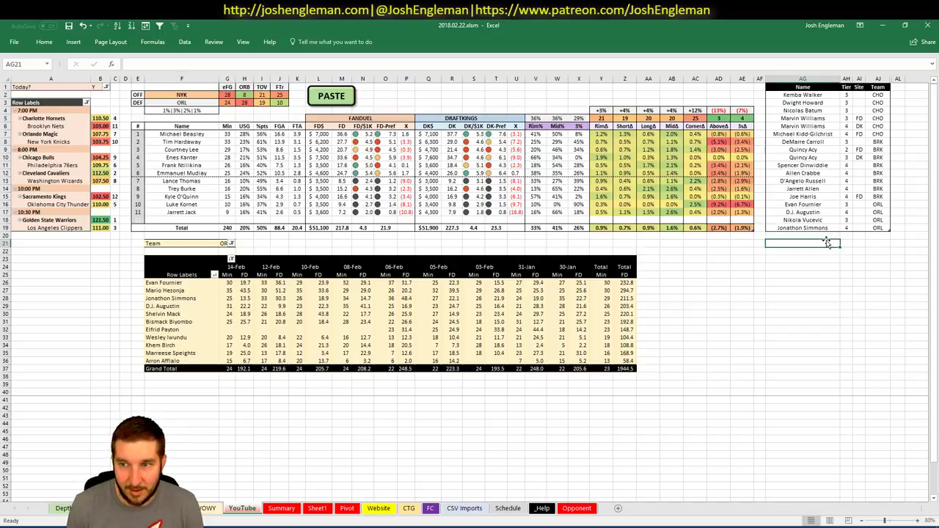
pyautogui.click(827, 235)
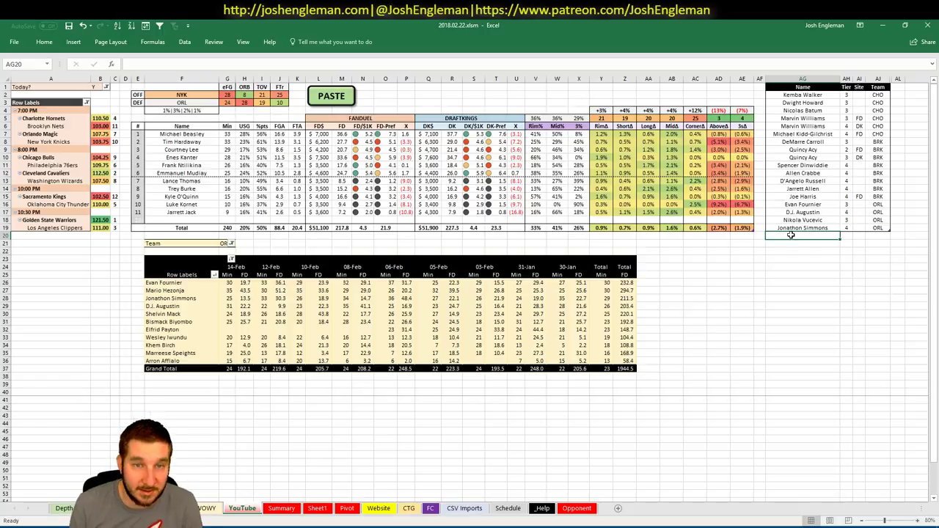
pyautogui.write('Michal')
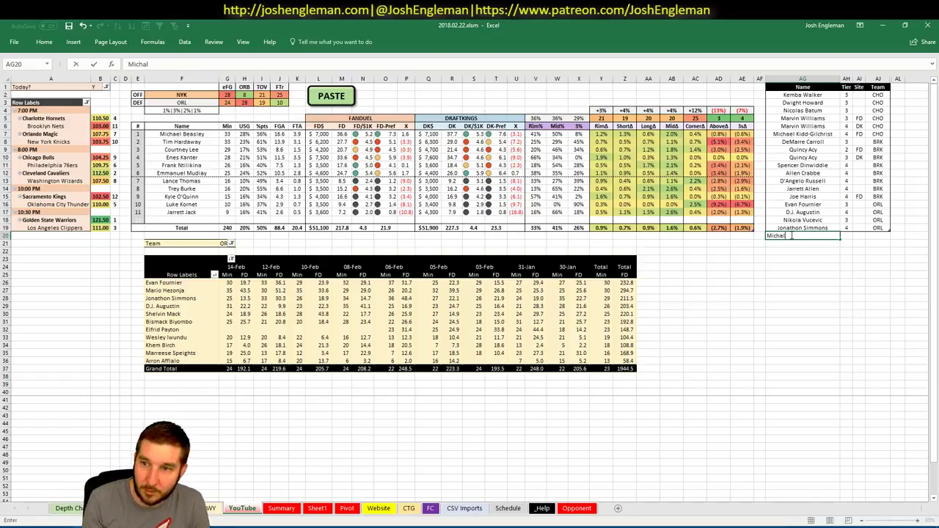
pyautogui.press('BackSpace')
pyautogui.write('el Beasley')
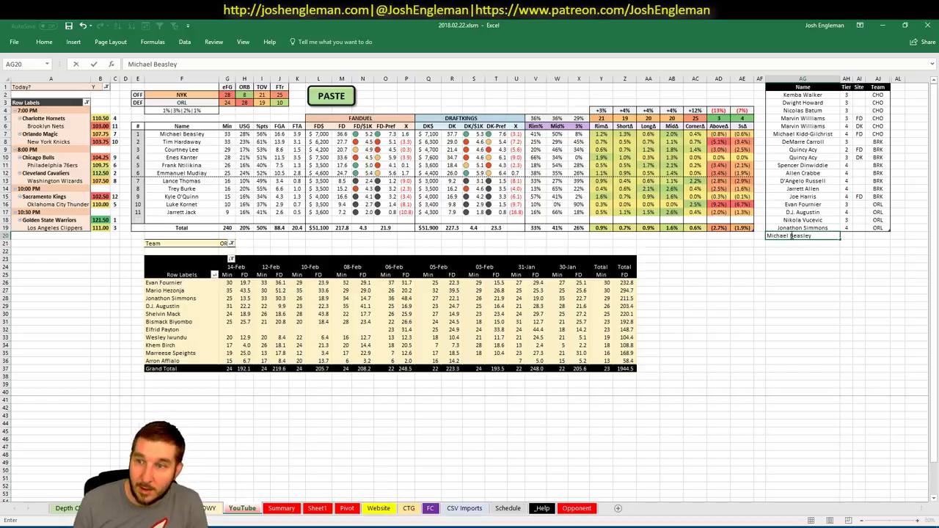
pyautogui.press('Tab')
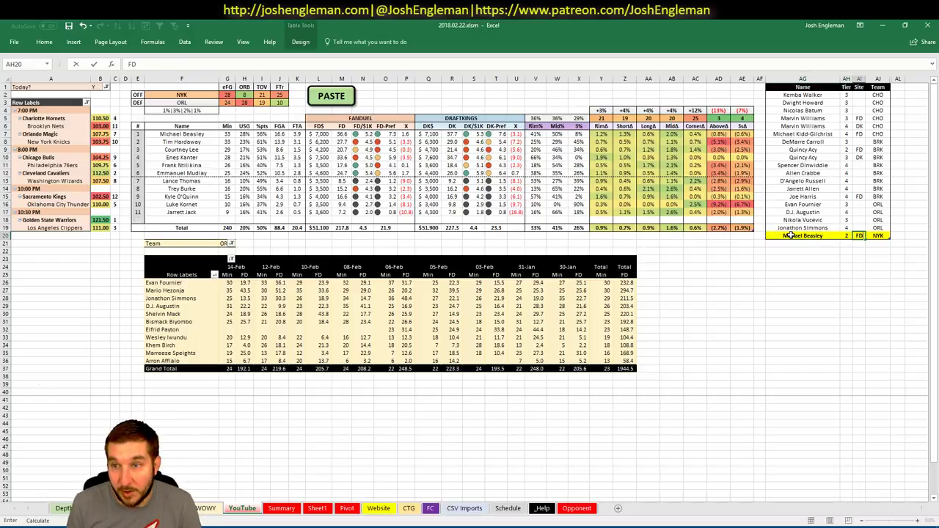
pyautogui.press('Return')
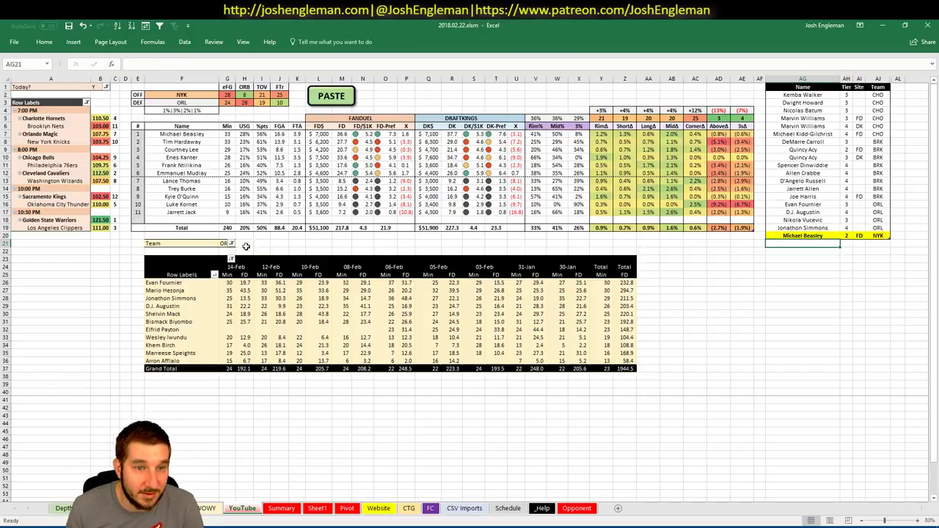
# Filter the recent-games pivot table to team NYK
pyautogui.click(223, 243)
pyautogui.write('NYK')
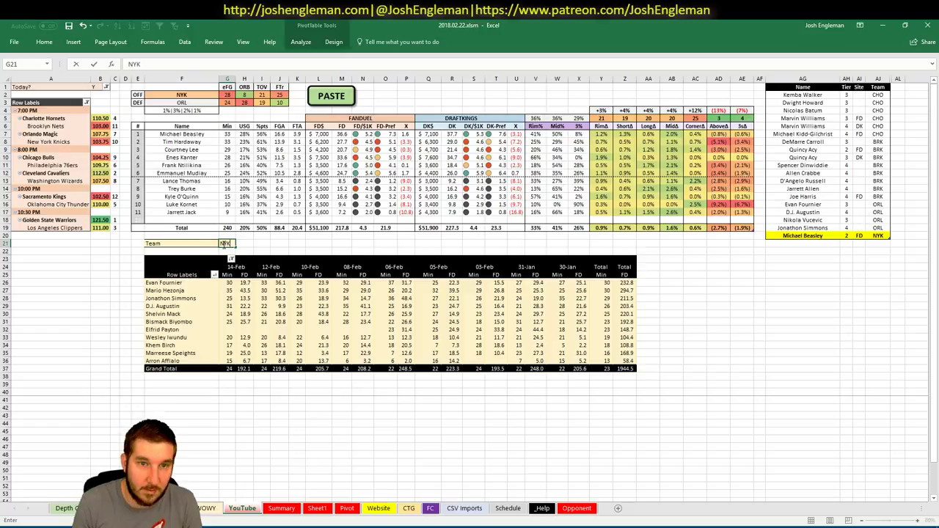
pyautogui.press('Return')
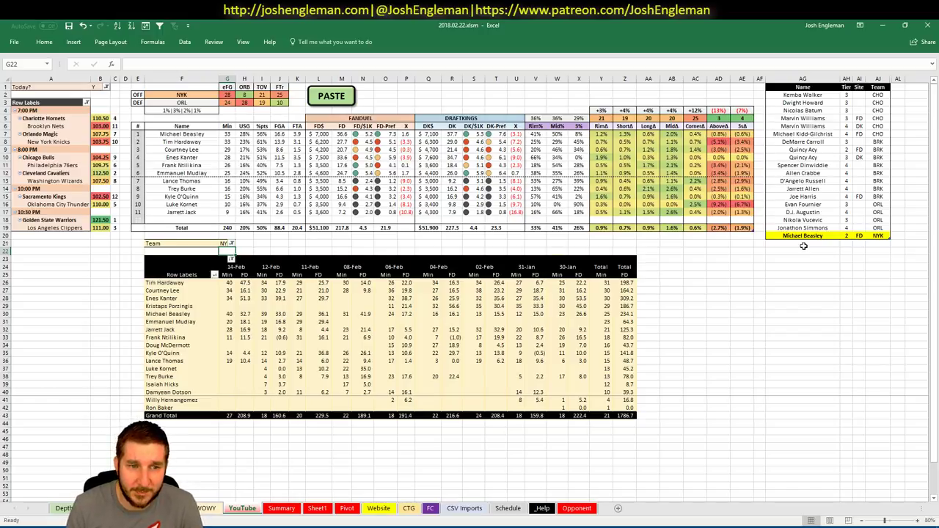
# Add a second Michael Beasley row to the chosen-player list with tier 3 and site DK
pyautogui.click(804, 246)
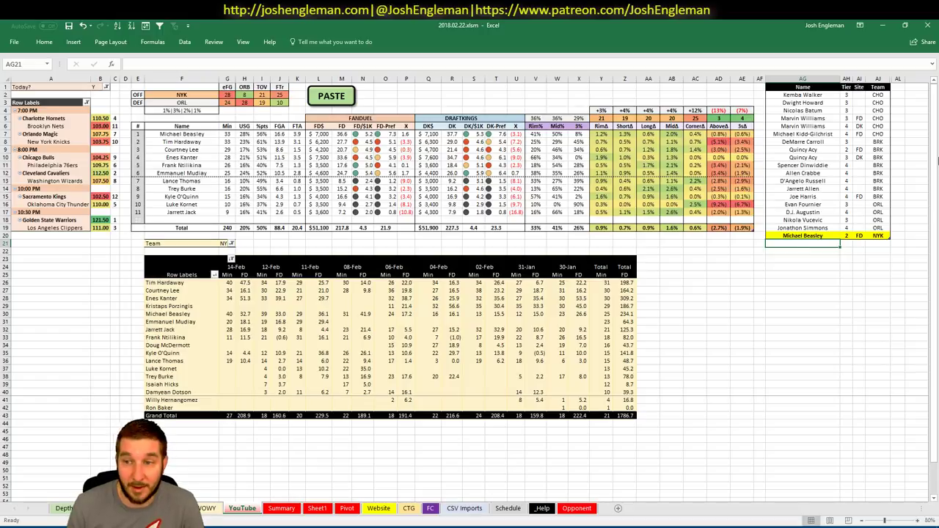
pyautogui.write('Michae')
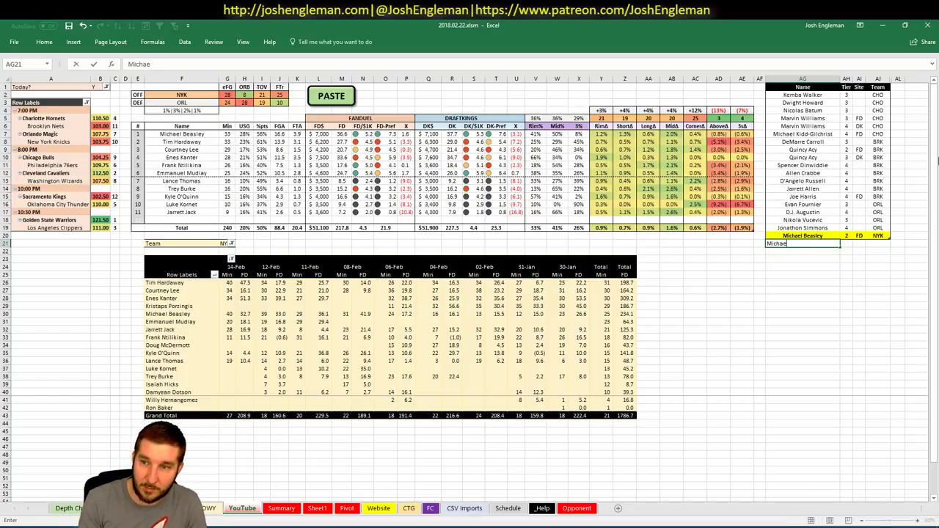
pyautogui.write('l Beasley')
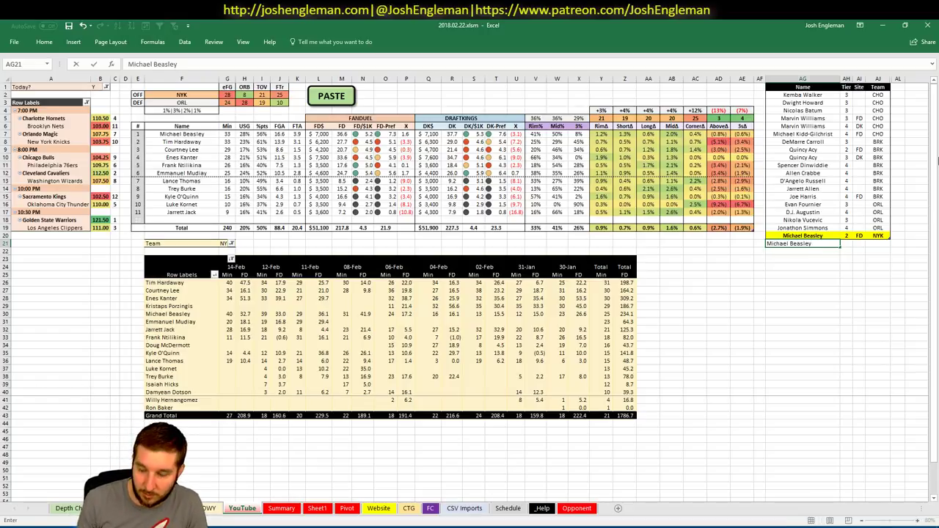
pyautogui.press('Tab')
pyautogui.write('3')
pyautogui.press('Tab')
pyautogui.write('DK')
pyautogui.press('Return')
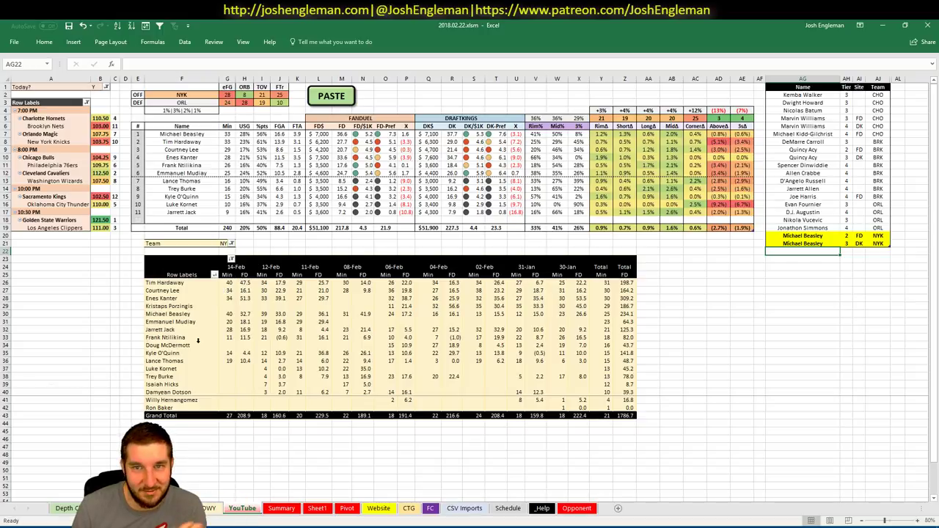
# Show only shooting guards in FantasyCruncher's FanDuel list, review Tim Hardaway Jr.'s news and past games, and return to the Excel workbook
pyautogui.hotkey('alt', 'Tab')
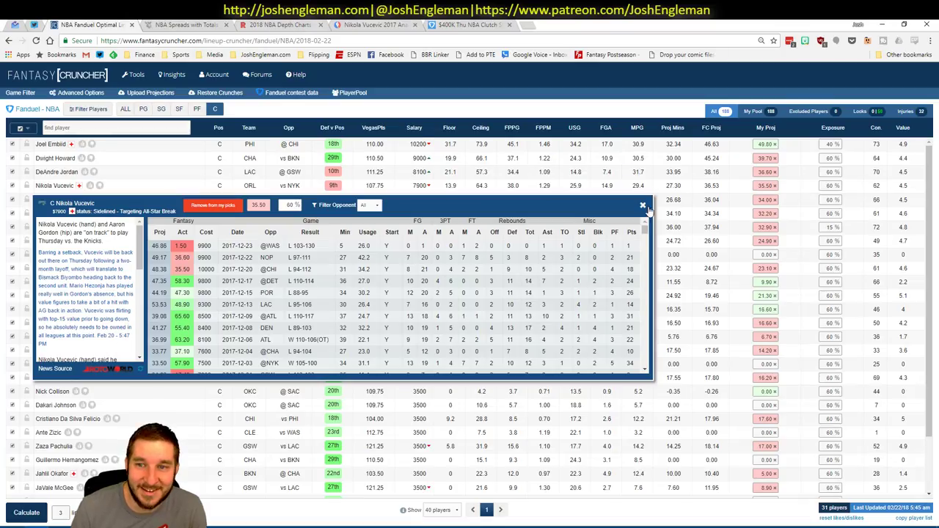
pyautogui.click(643, 205)
pyautogui.click(157, 111)
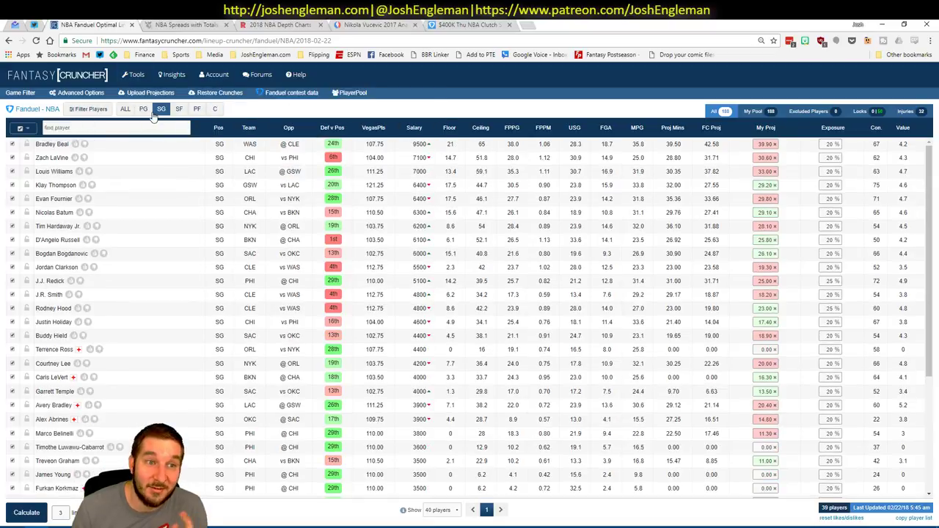
pyautogui.click(63, 227)
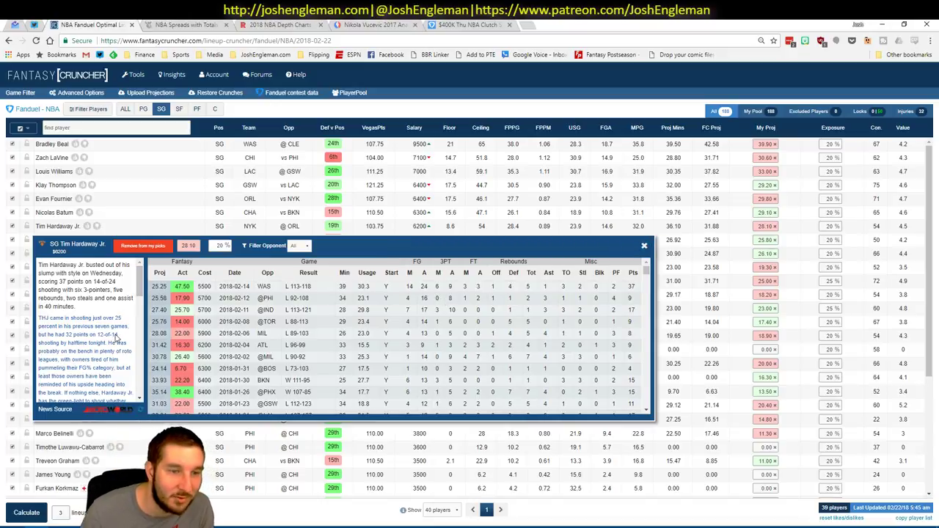
pyautogui.click(644, 246)
pyautogui.hotkey('alt', 'Tab')
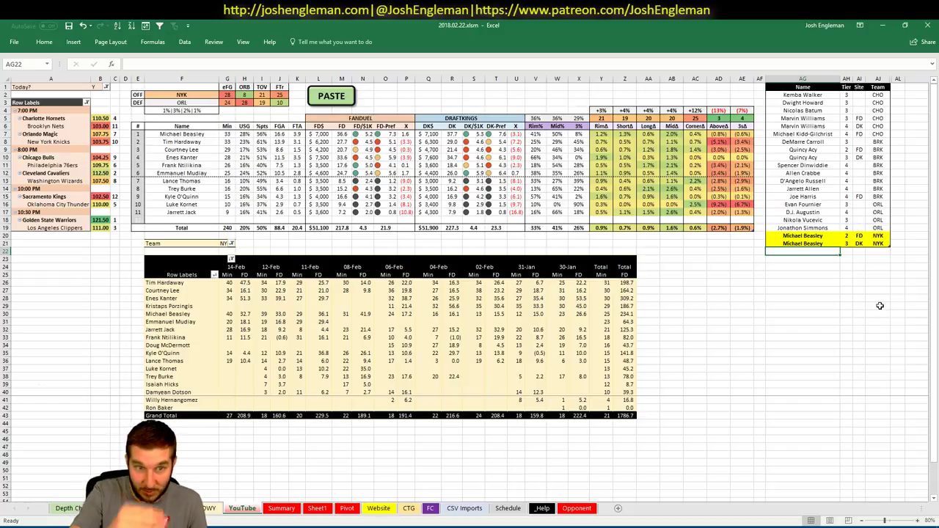
# Add Tim Hardaway to the chosen-player list below the Michael Beasley rows with tier 4
pyautogui.write('Tim H')
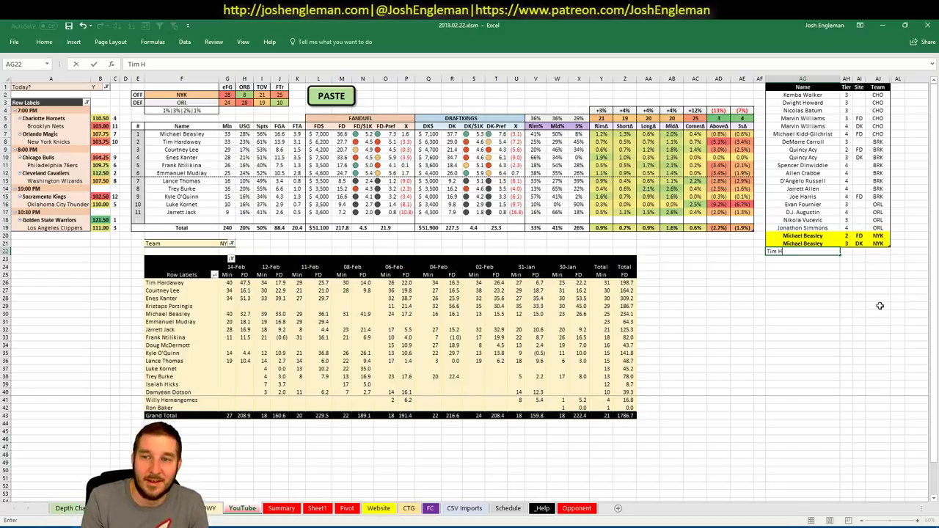
pyautogui.write('ardaway')
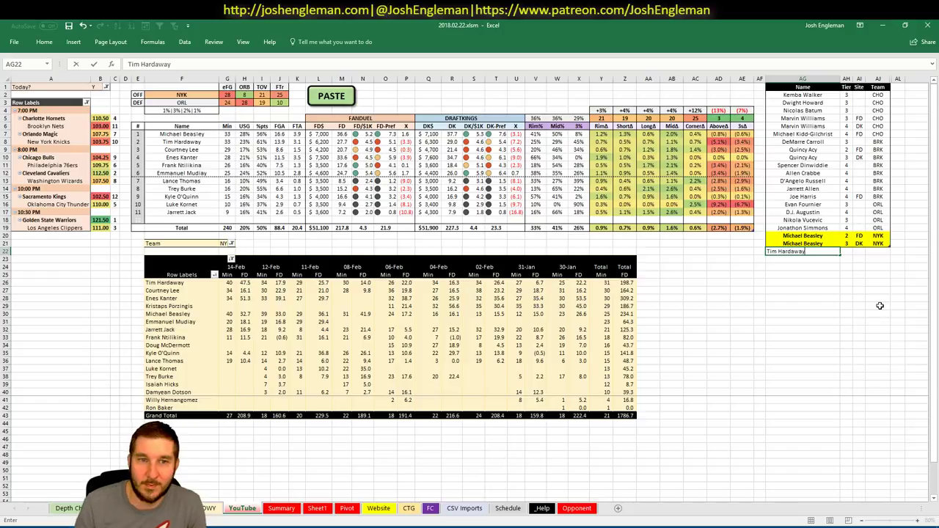
pyautogui.press('Tab')
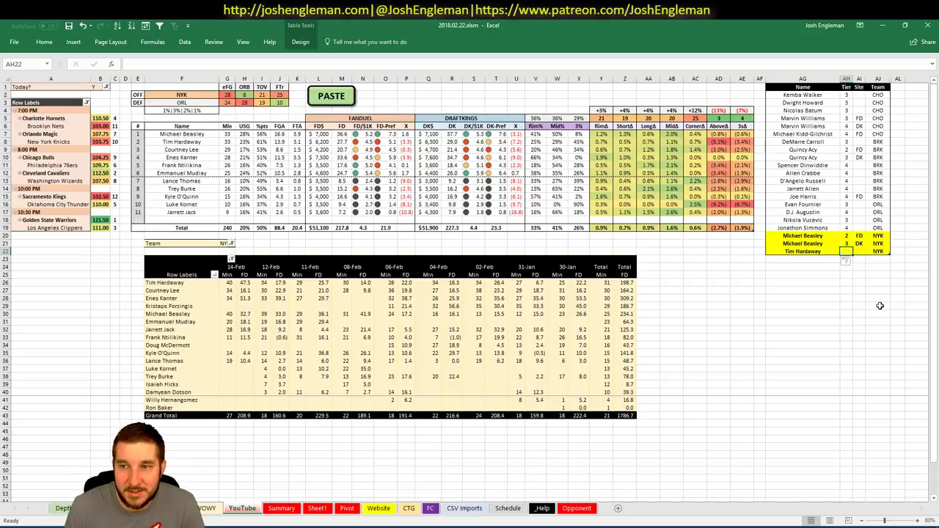
pyautogui.write('4')
pyautogui.press('Return')
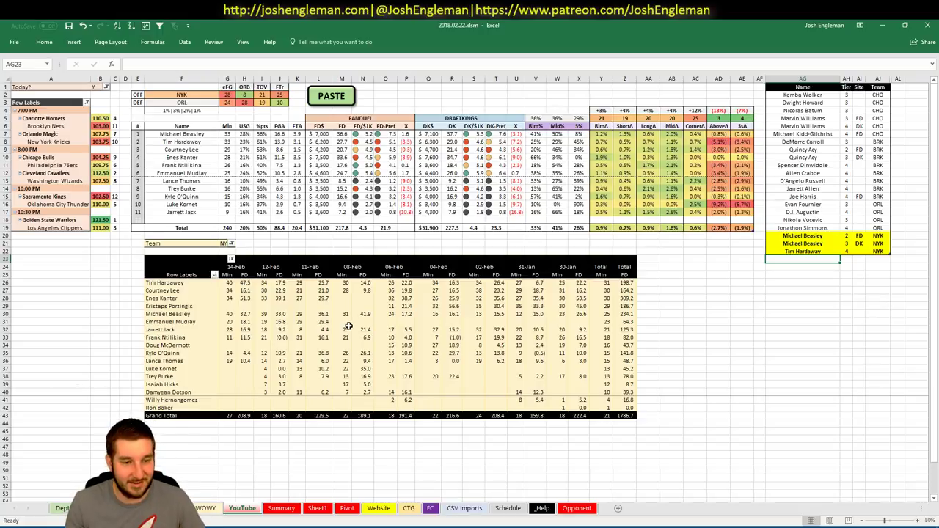
# Search the web for "tim hardaway jr basketball reference", review his totals and advanced stats on Basketball-Reference, and return to the Excel workbook
pyautogui.hotkey('alt', 'Tab')
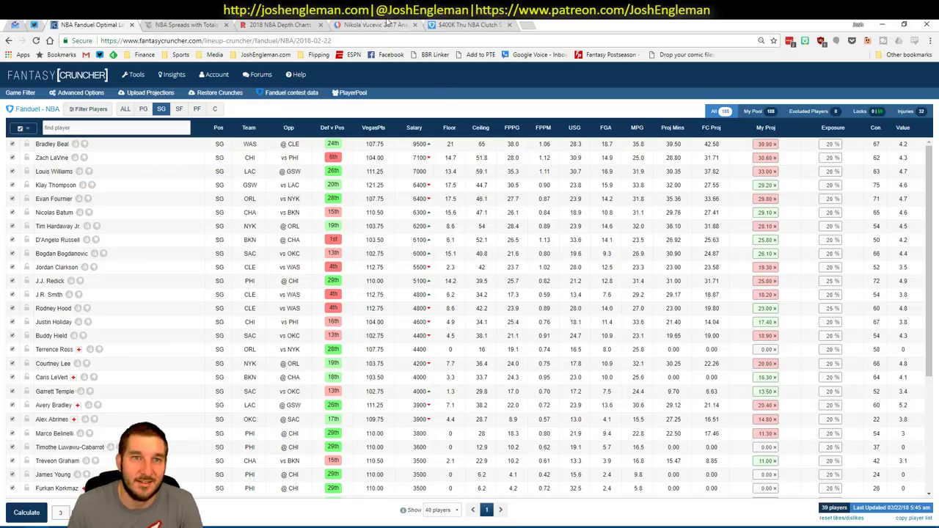
pyautogui.click(531, 26)
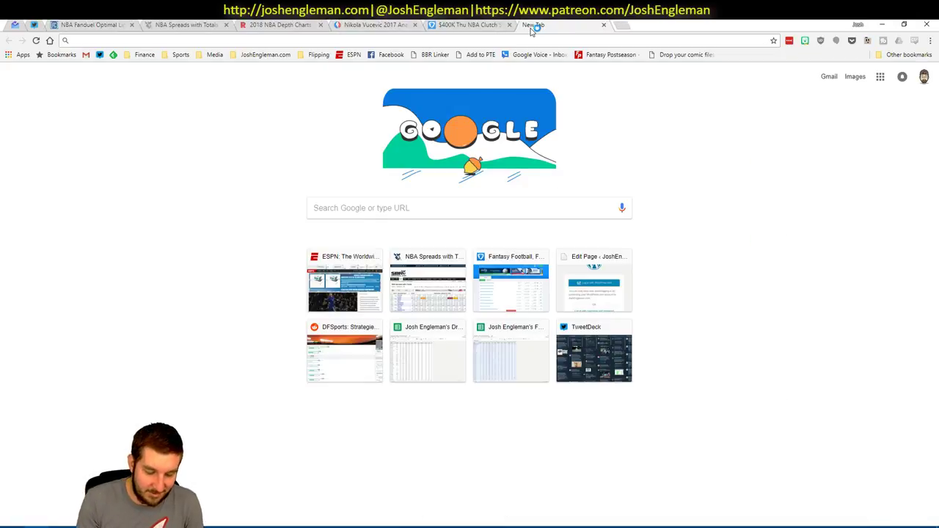
pyautogui.write('tim hardaway ')
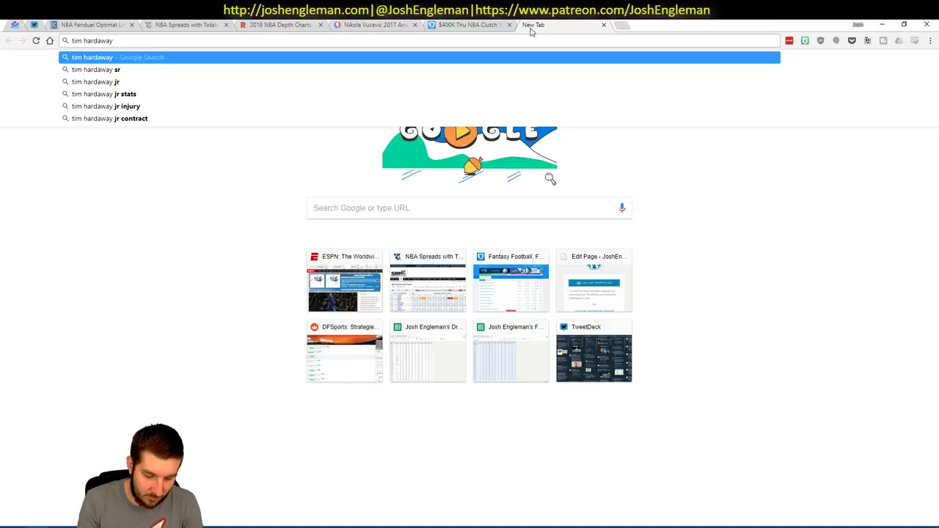
pyautogui.write('jr basketball refere')
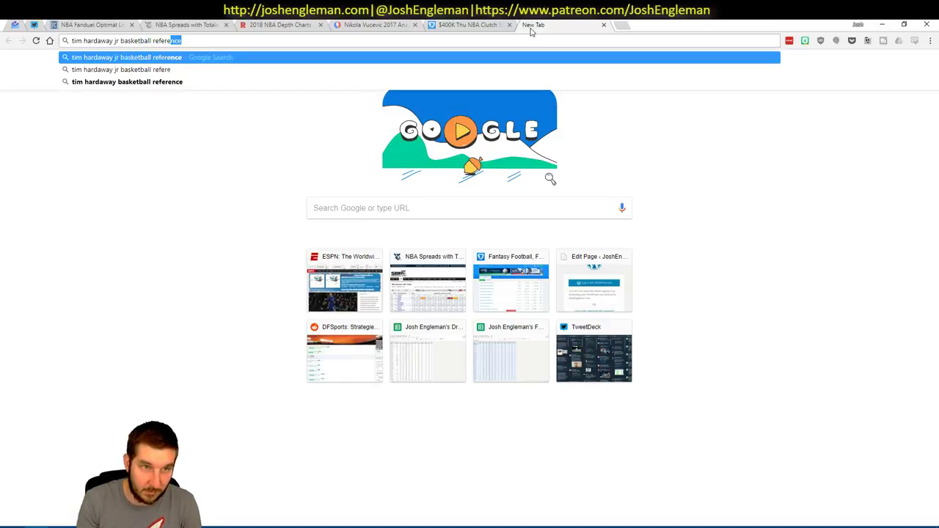
pyautogui.press('Return')
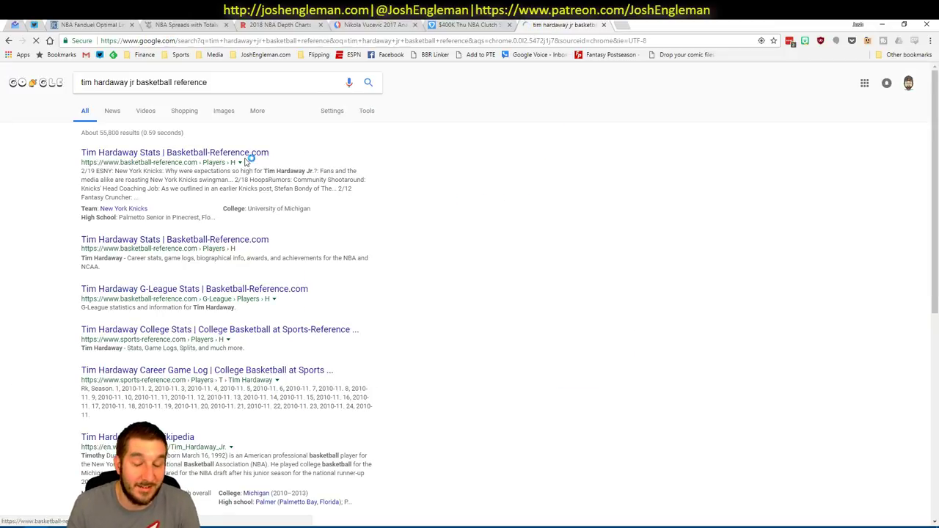
pyautogui.scroll(-6, 499, 258)
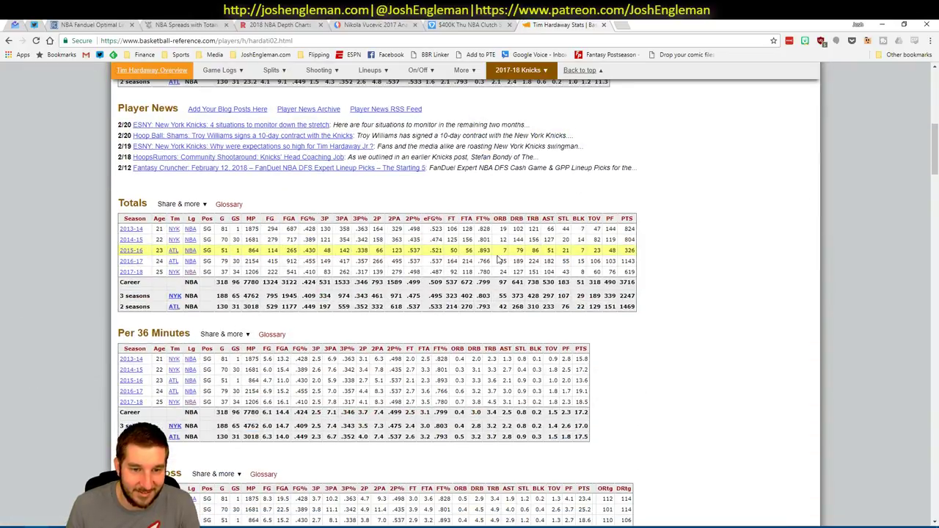
pyautogui.scroll(-5, 499, 258)
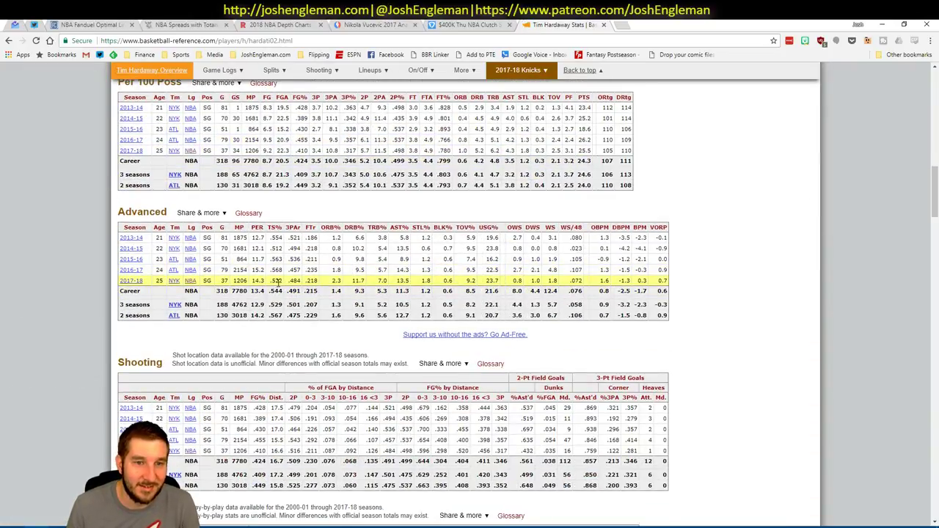
pyautogui.moveTo(273, 229)
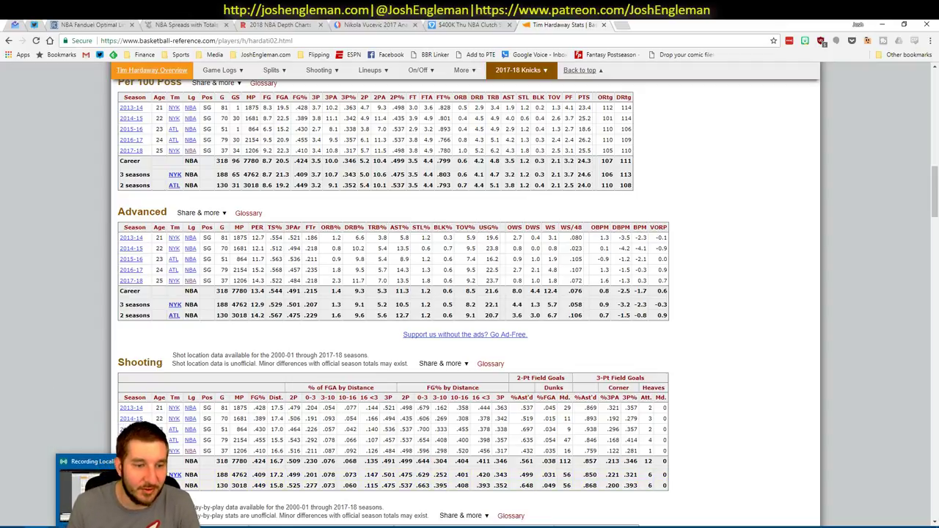
pyautogui.hotkey('alt', 'Tab')
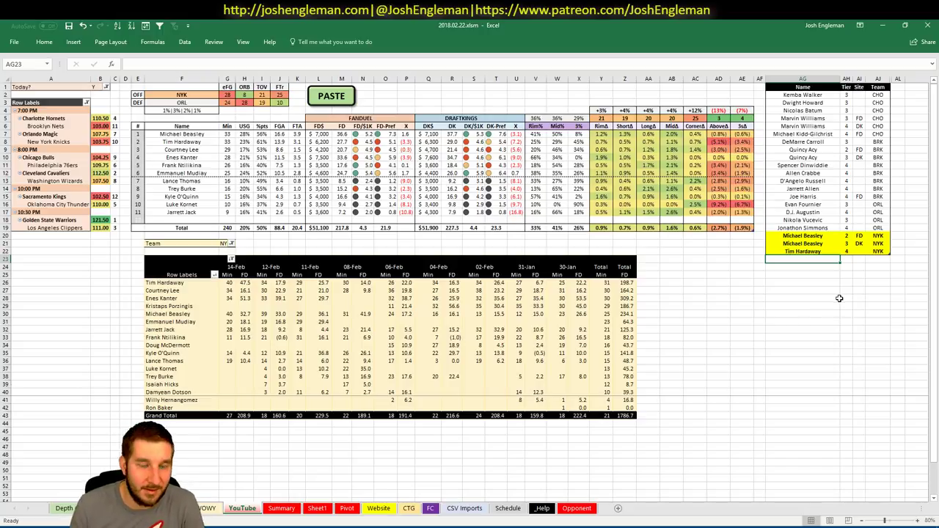
# Add Courtney Lee to the chosen-player list below Tim Hardaway with tier 4 and site FD
pyautogui.write('Courtnet')
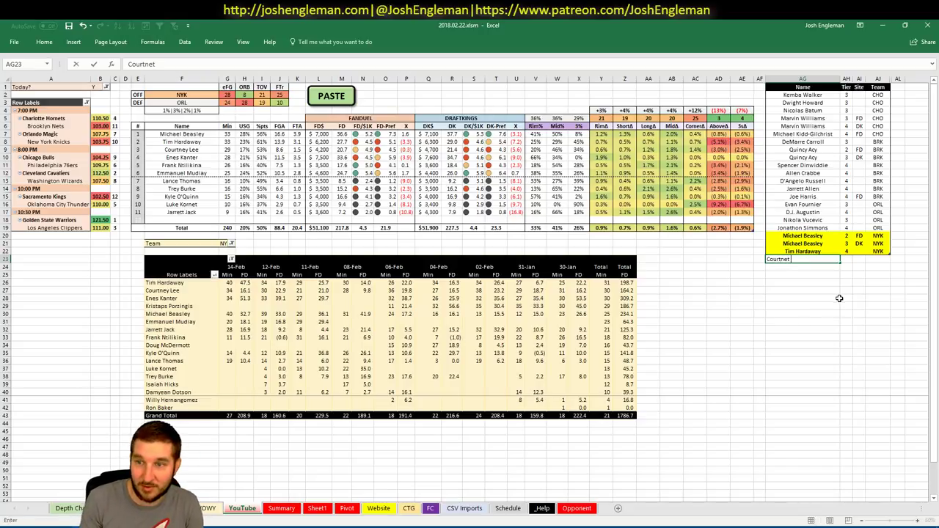
pyautogui.press('BackSpace')
pyautogui.write('y Lee')
pyautogui.press('Tab')
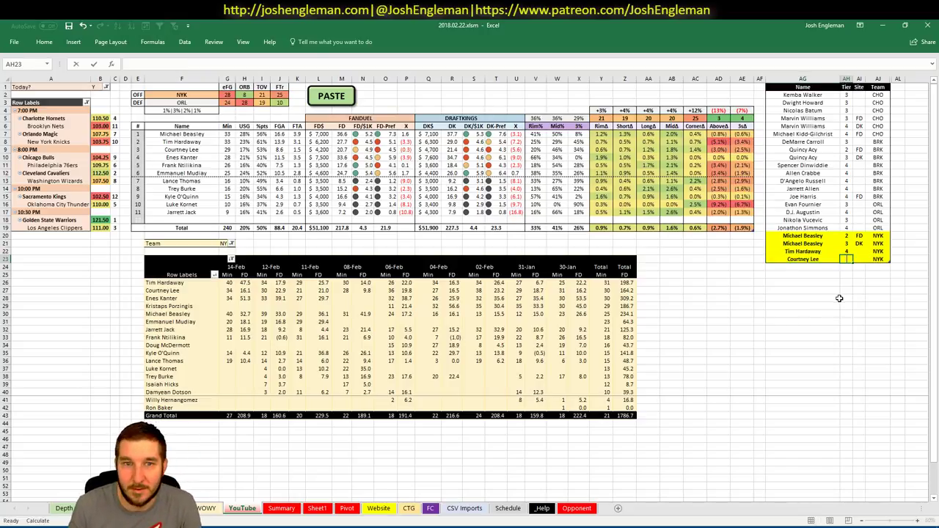
pyautogui.press('Return')
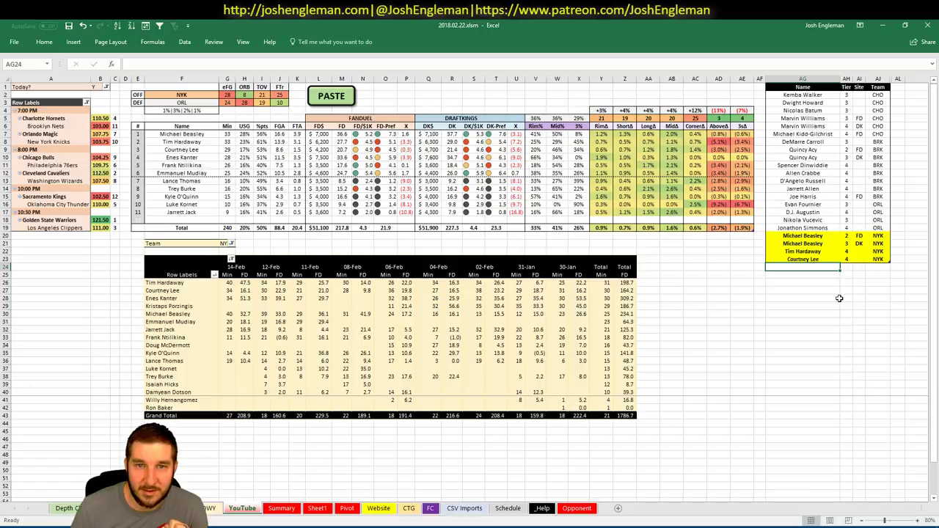
pyautogui.press('Up')
pyautogui.press('Right')
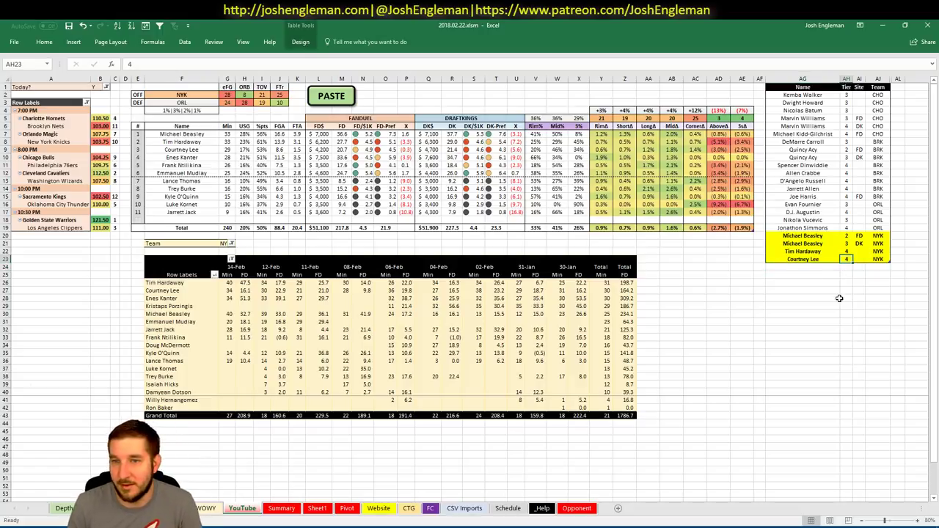
pyautogui.press('Right')
pyautogui.write('FD')
pyautogui.press('Return')
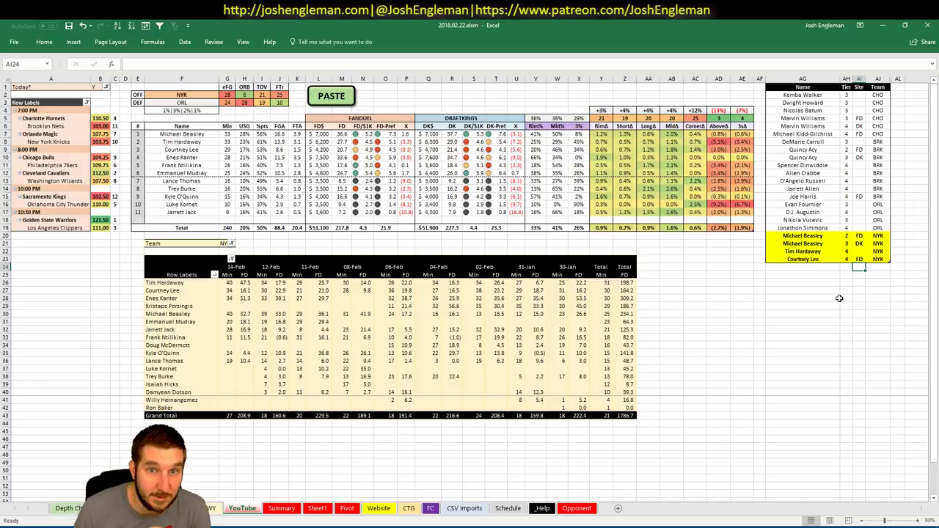
# Add Enes Kanter to the chosen-player list below Courtney Lee with tier 3 and site FD
pyautogui.press('Left')
pyautogui.press('Left')
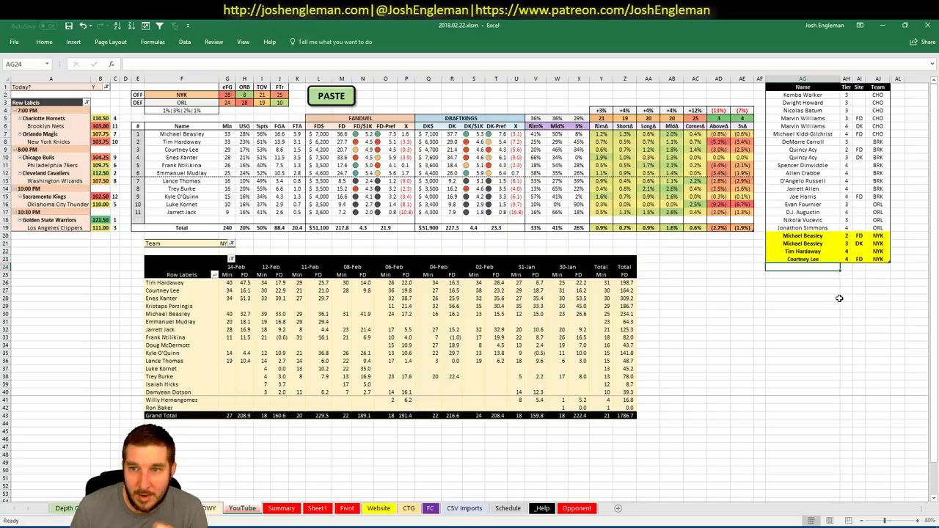
pyautogui.write('Enes')
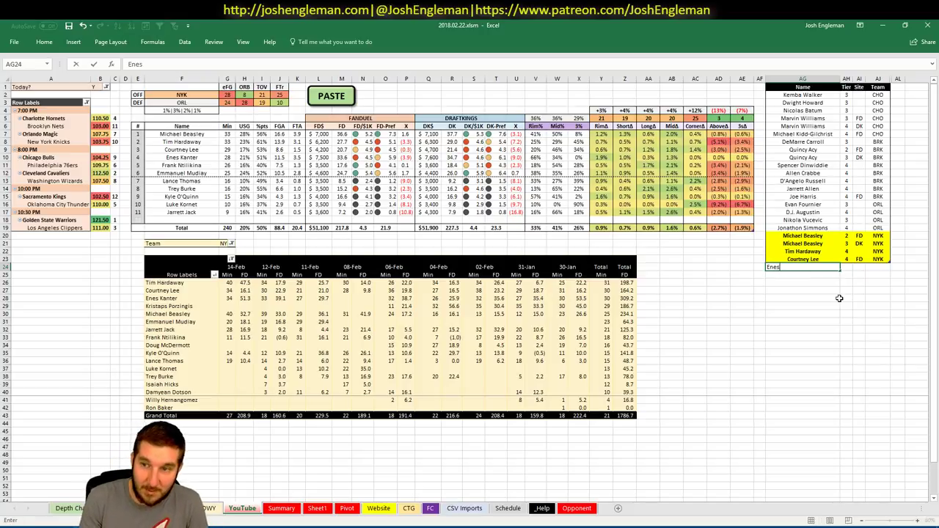
pyautogui.write(' Kanter')
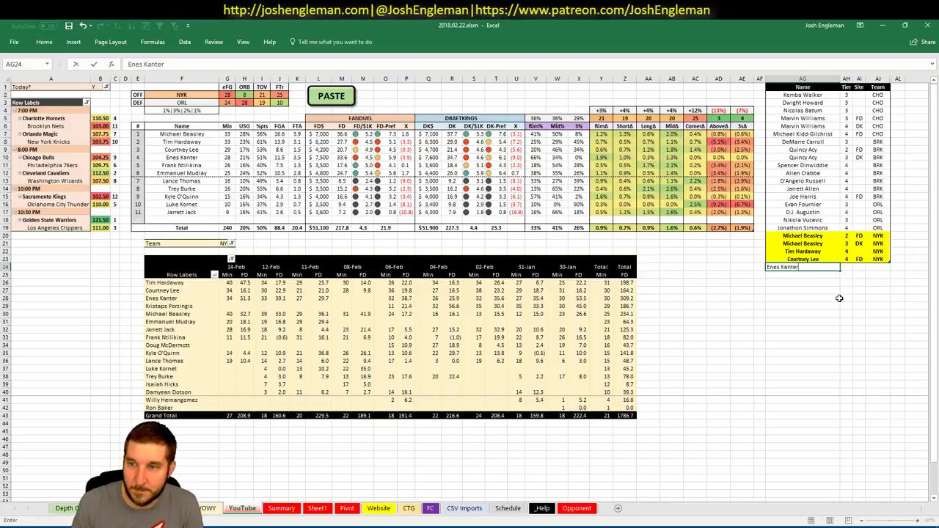
pyautogui.hotkey('ctrl', 'Return')
pyautogui.press('Tab')
pyautogui.write('3')
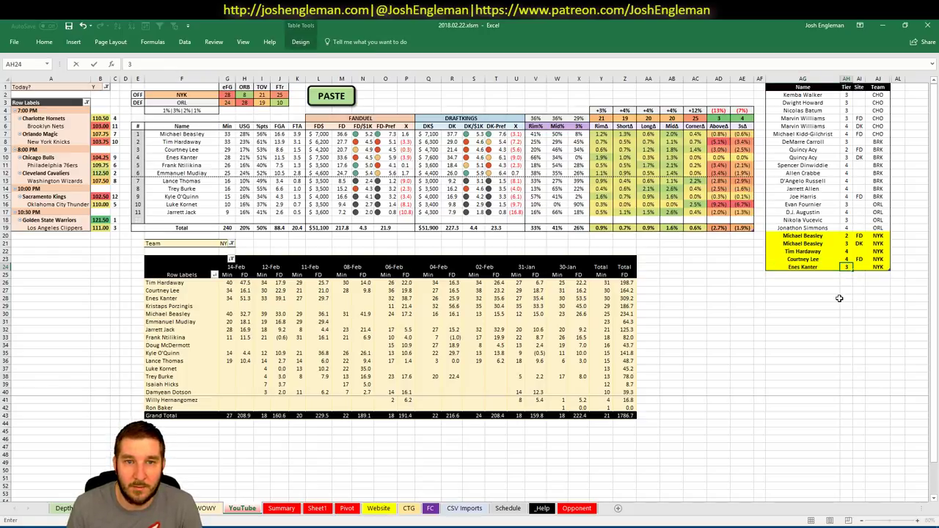
pyautogui.press('Tab')
pyautogui.write('FD')
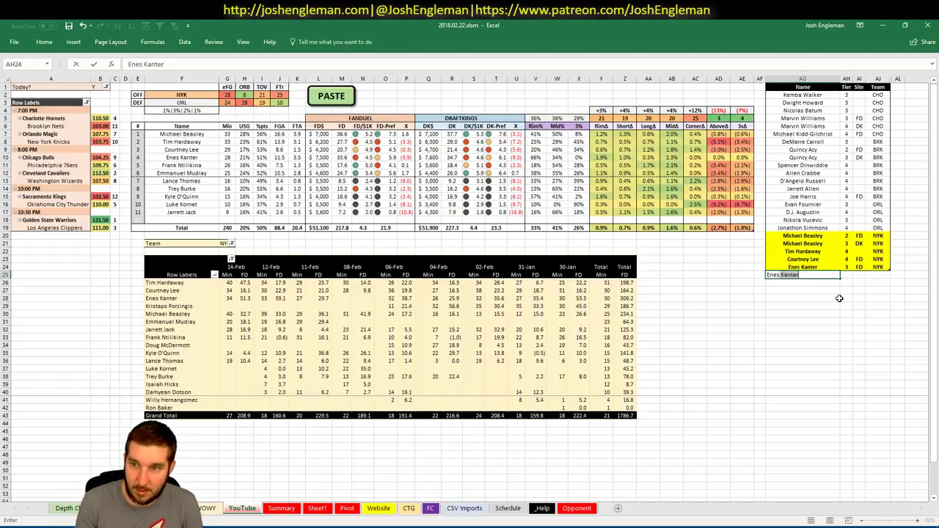
pyautogui.press('Return')
# Add a second Enes Kanter row to the chosen-player list with tier 4 and site DK
pyautogui.press('Left')
pyautogui.write('4')
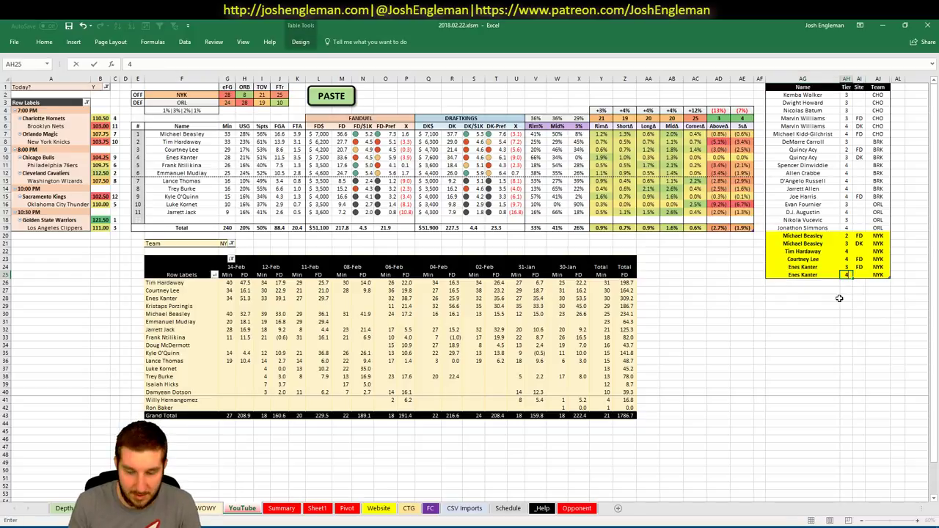
pyautogui.press('Tab')
pyautogui.write('DK')
pyautogui.press('Return')
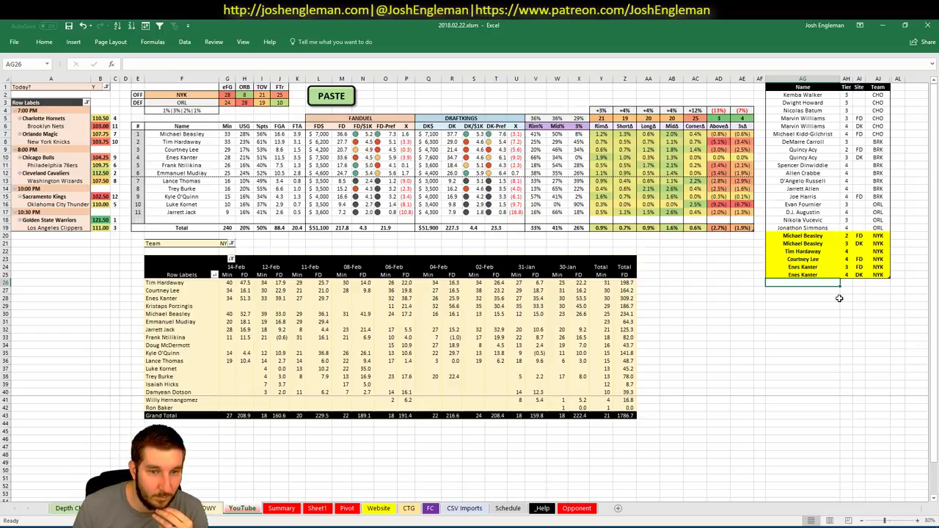
# Check Frank Ntilikina's recent game scores in the pivot table and add him to the chosen-player list with tier 4
pyautogui.click(283, 336)
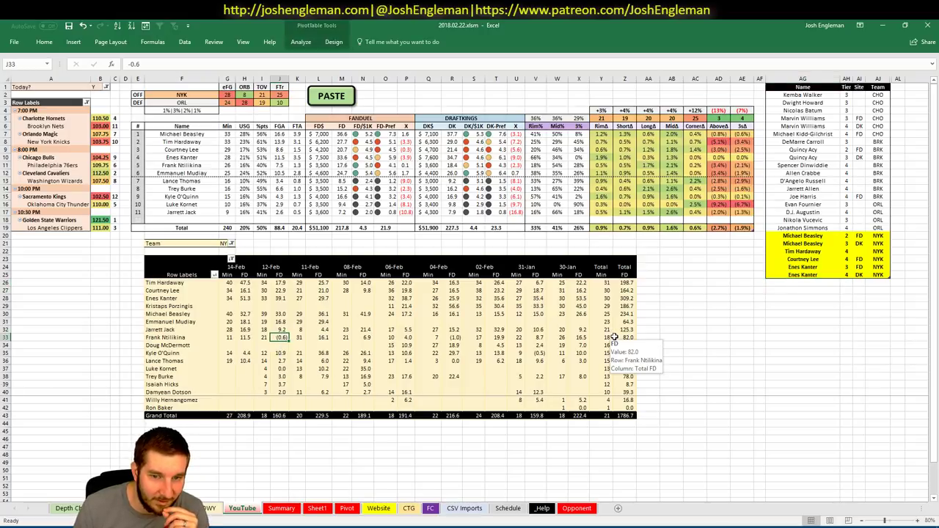
pyautogui.click(454, 338)
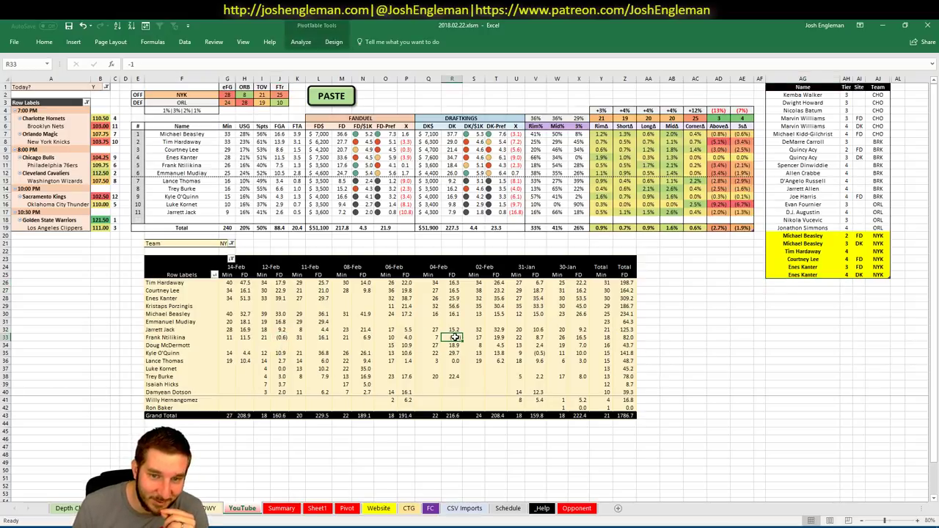
pyautogui.click(283, 337)
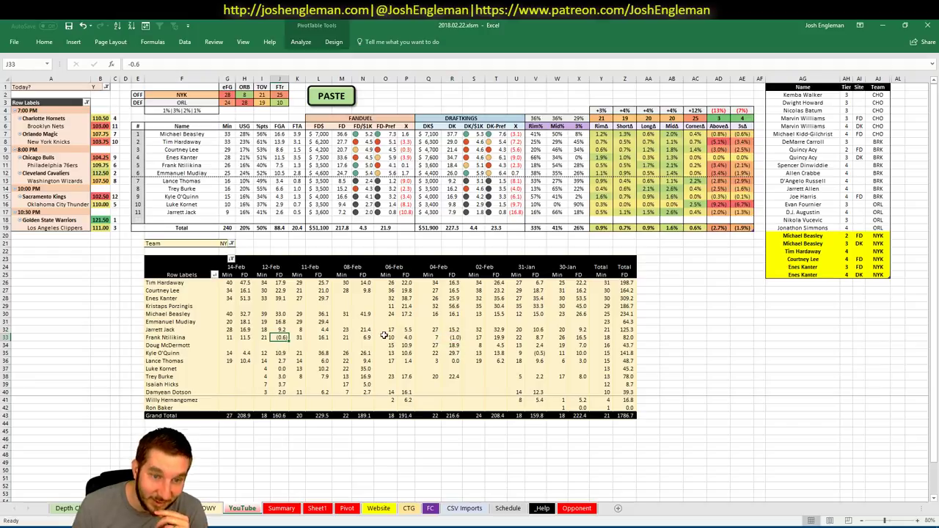
pyautogui.click(805, 283)
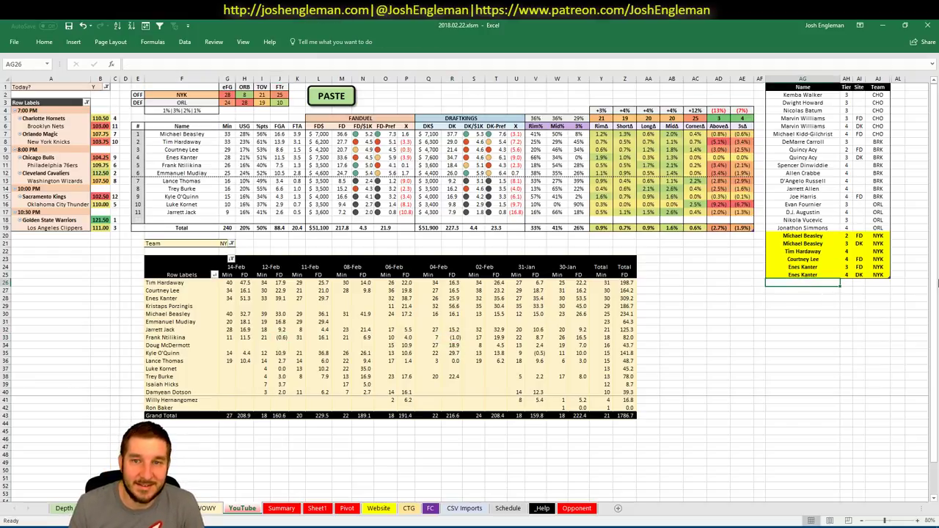
pyautogui.write('Frank N')
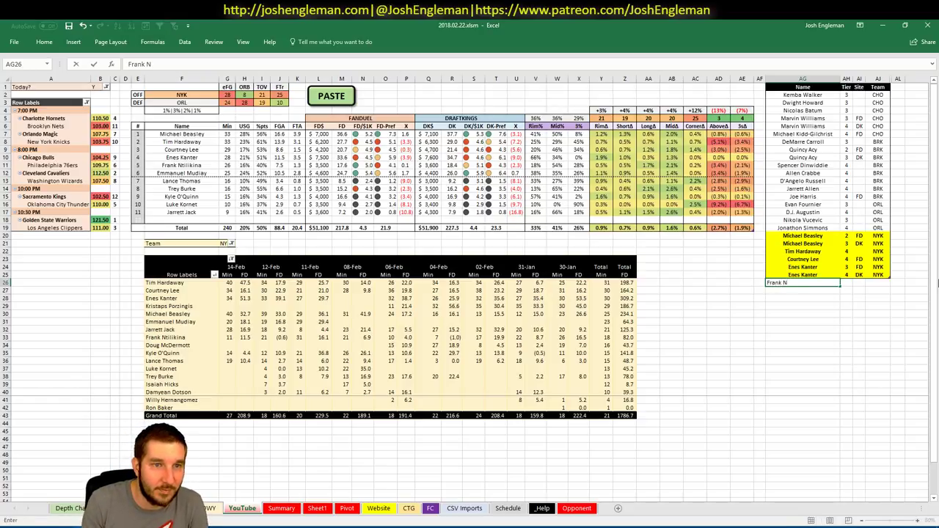
pyautogui.write('tilikina')
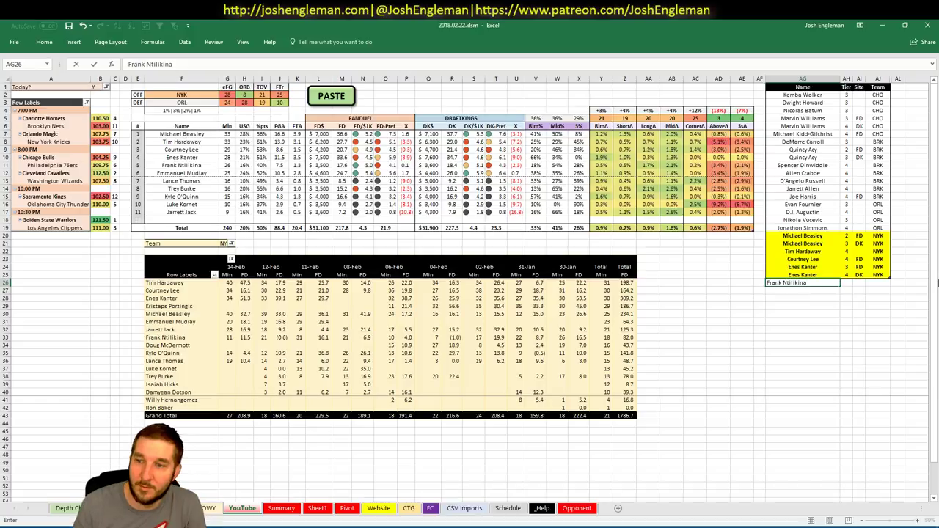
pyautogui.press('Return')
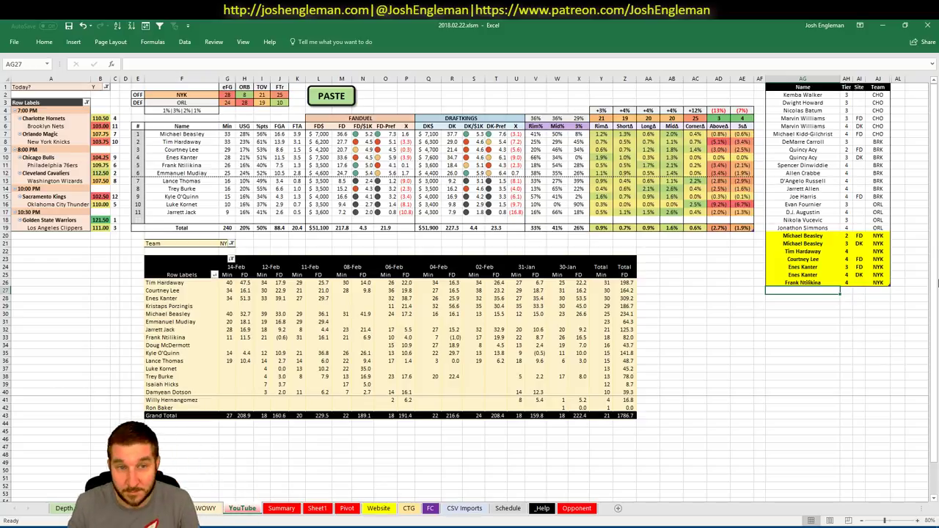
# Add Emmanuel Mudiay to the chosen-player list below Frank Ntilikina with tier 2
pyautogui.write('Emm')
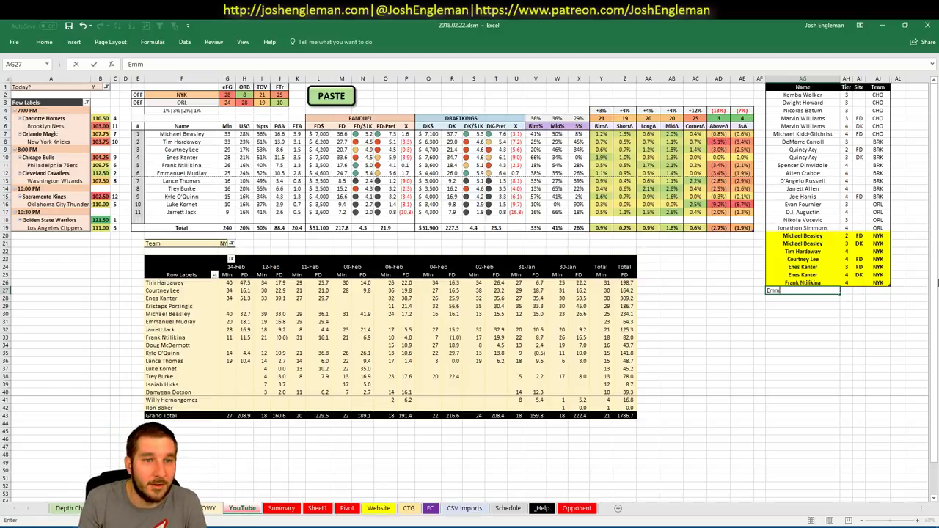
pyautogui.write('n')
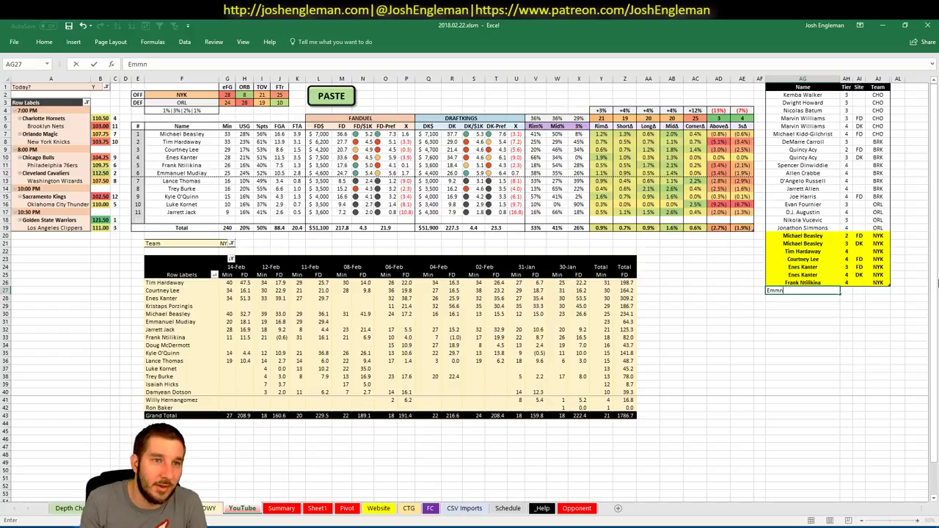
pyautogui.press('BackSpace')
pyautogui.write('anuel Mudiay')
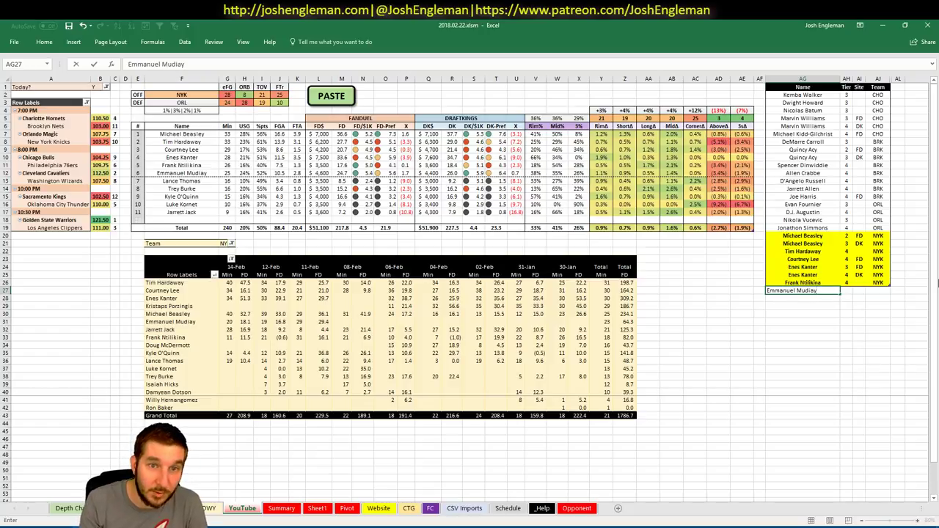
pyautogui.press('Tab')
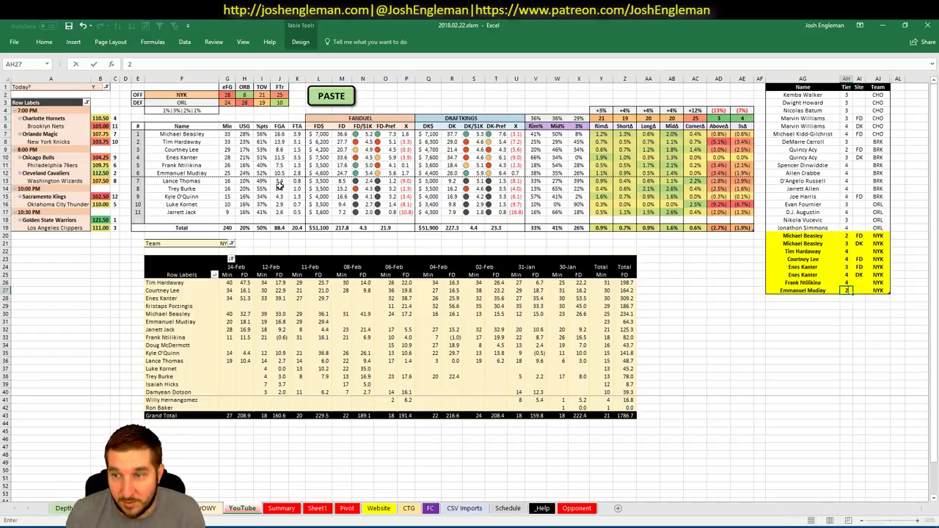
pyautogui.click(694, 261)
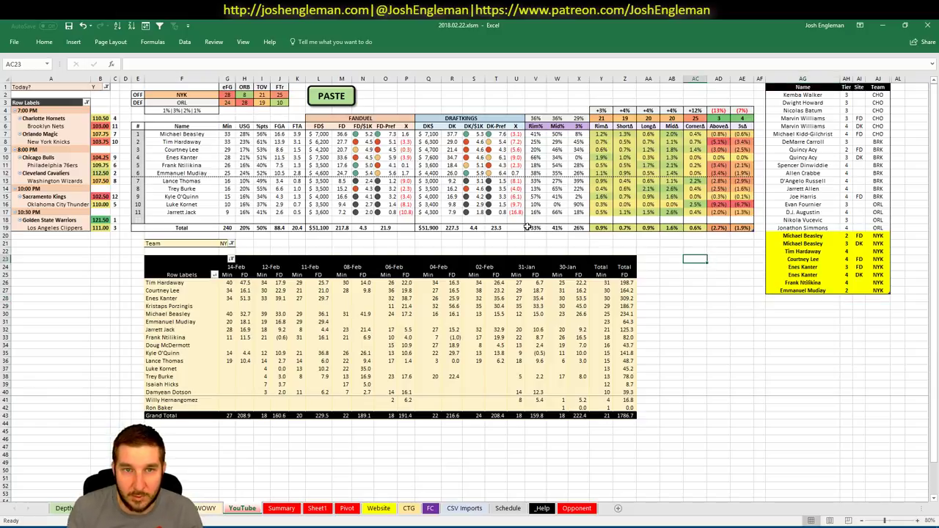
# Switch the matchup's offensive team and the game-log pivot table's Team filter to CHI
pyautogui.click(182, 96)
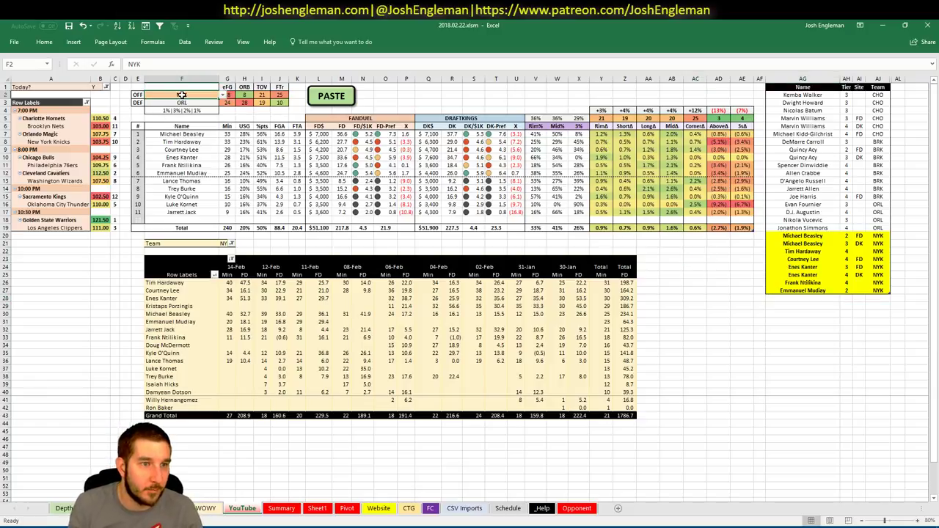
pyautogui.write('CHI')
pyautogui.press('Return')
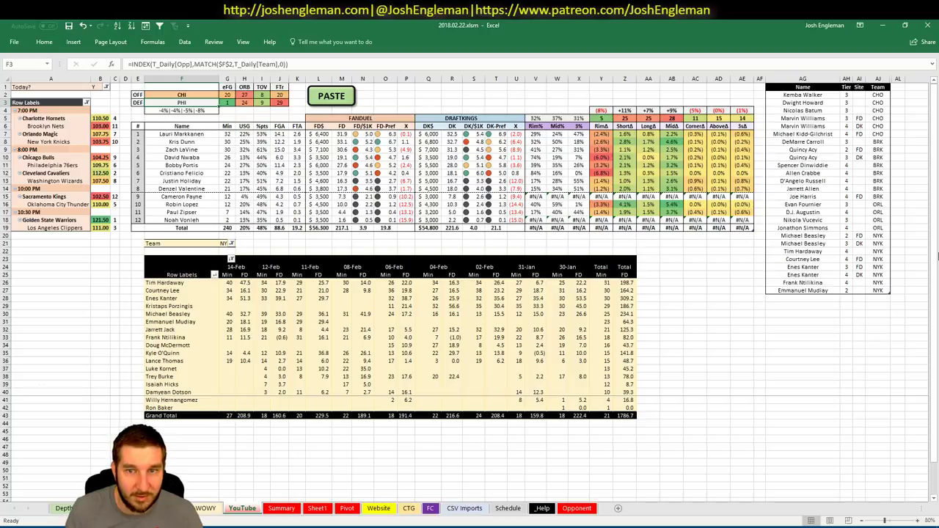
pyautogui.click(828, 297)
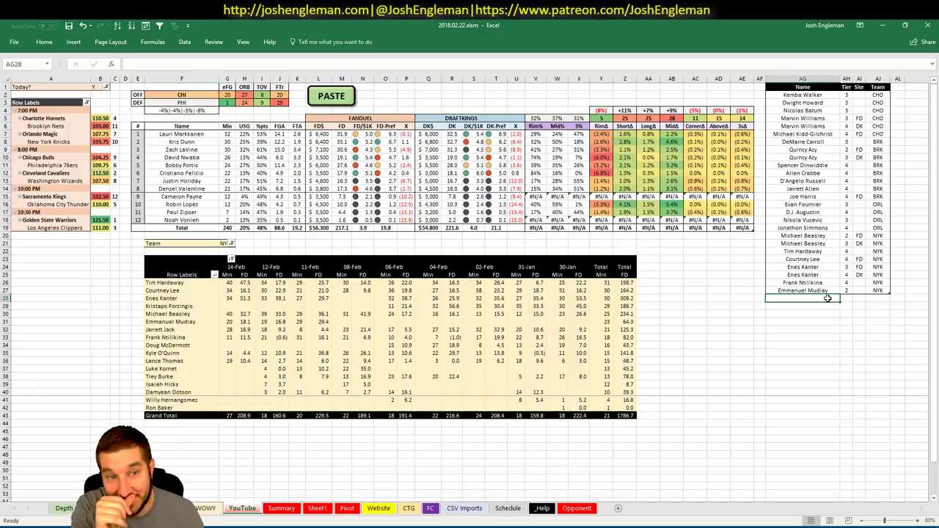
pyautogui.click(224, 243)
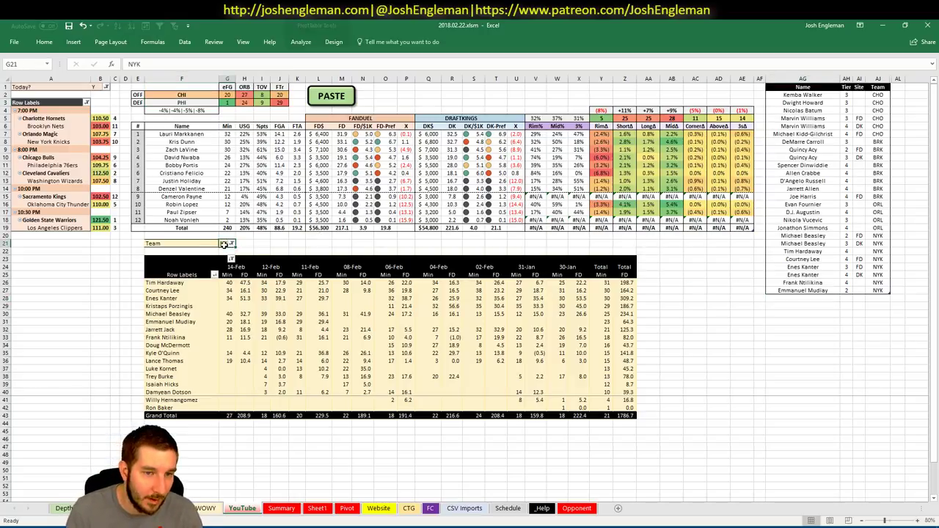
pyautogui.write('CHI')
pyautogui.press('Return')
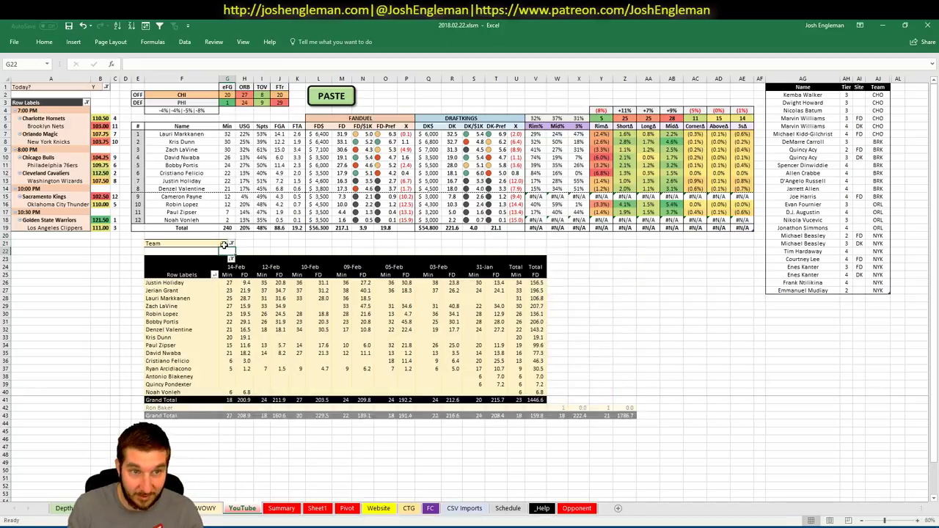
# Add Lauri Markkanen to the chosen-player list below Emmanuel Mudiay with tier 3
pyautogui.click(805, 297)
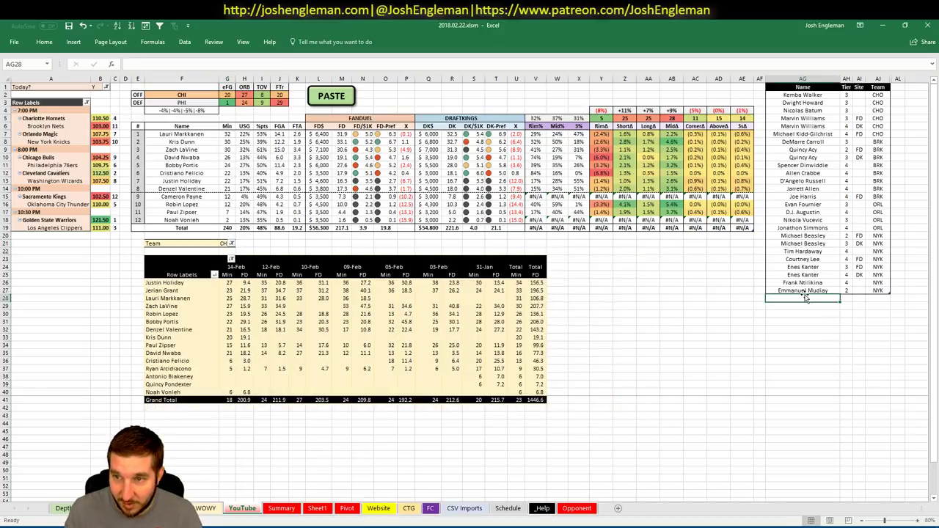
pyautogui.click(419, 243)
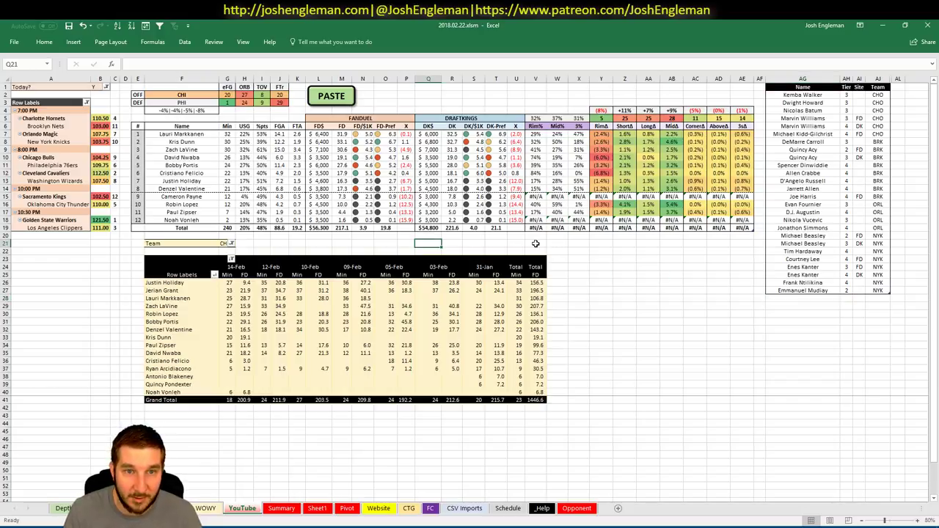
pyautogui.click(777, 299)
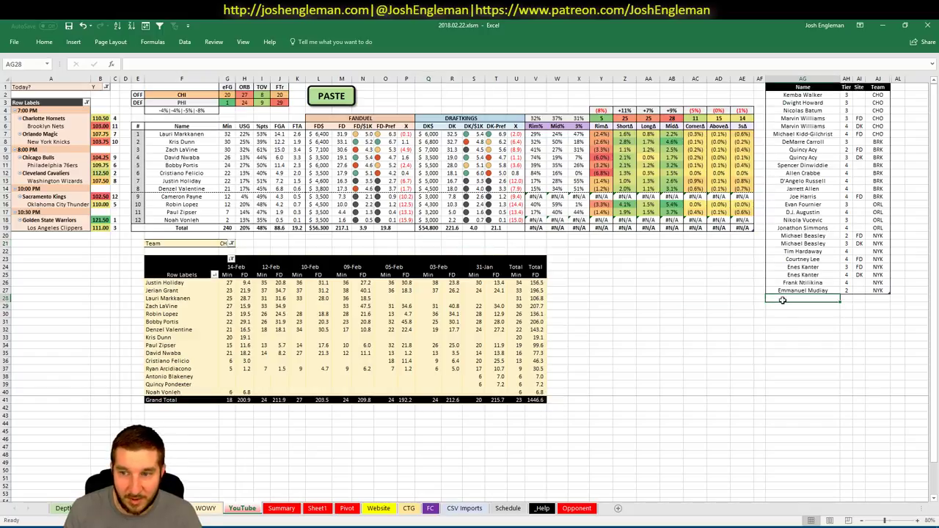
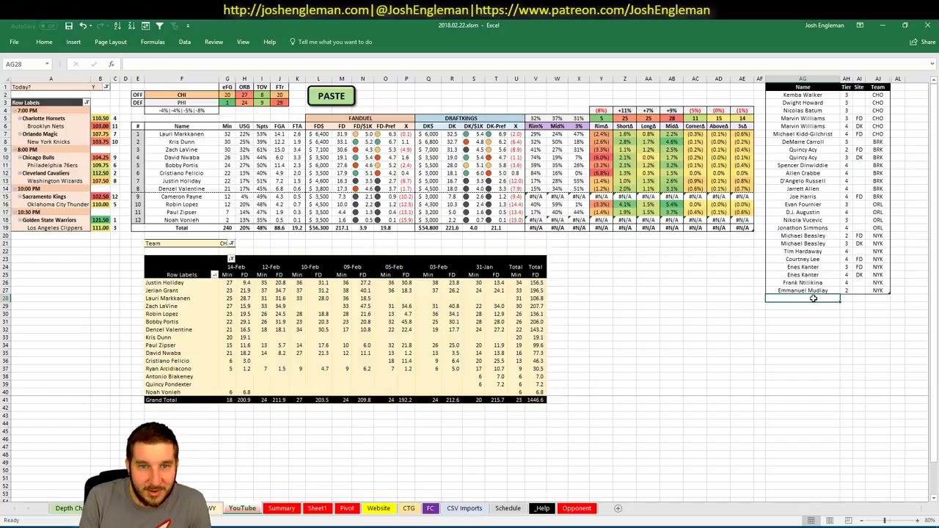
pyautogui.write('Lauri')
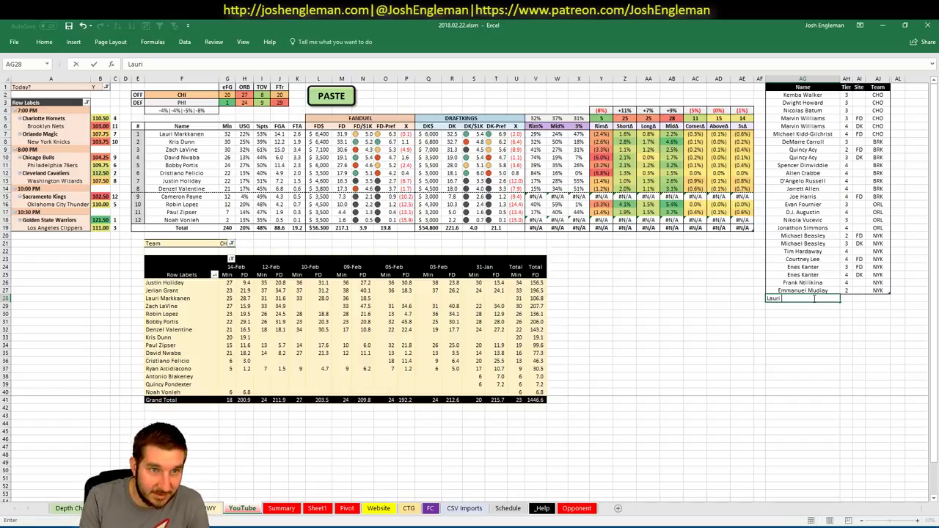
pyautogui.write(' Markkanen')
pyautogui.press('Tab')
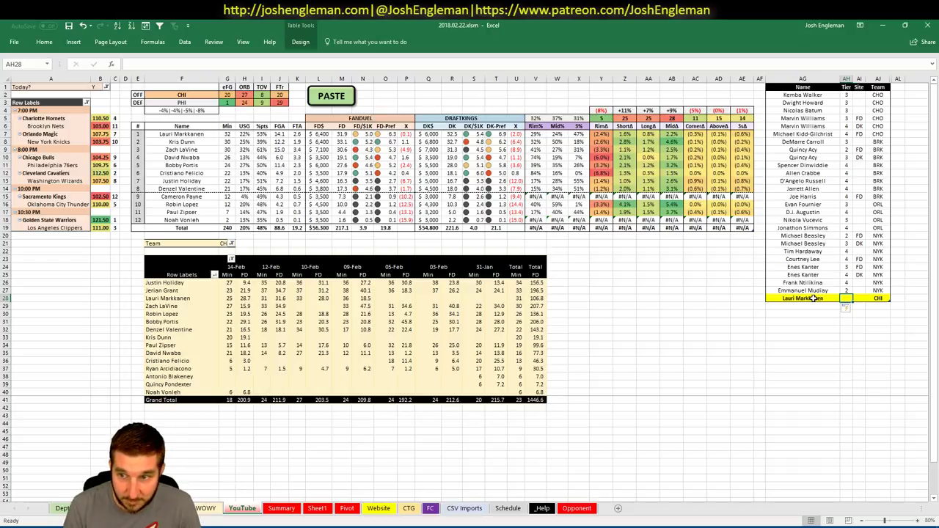
pyautogui.write('3')
pyautogui.press('Return')
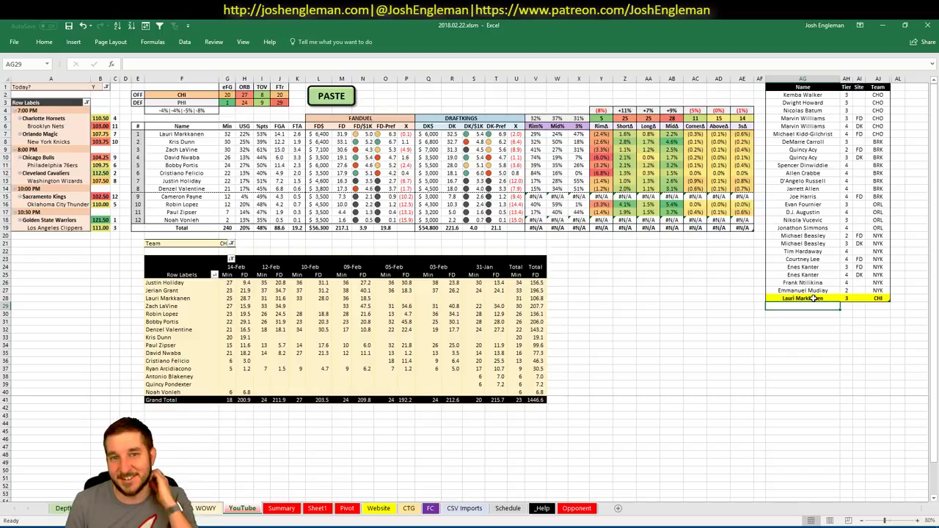
# Add Kris Dunn to the chosen-player list below Lauri Markkanen with tier 3 and site FD
pyautogui.write('Kris Dunn')
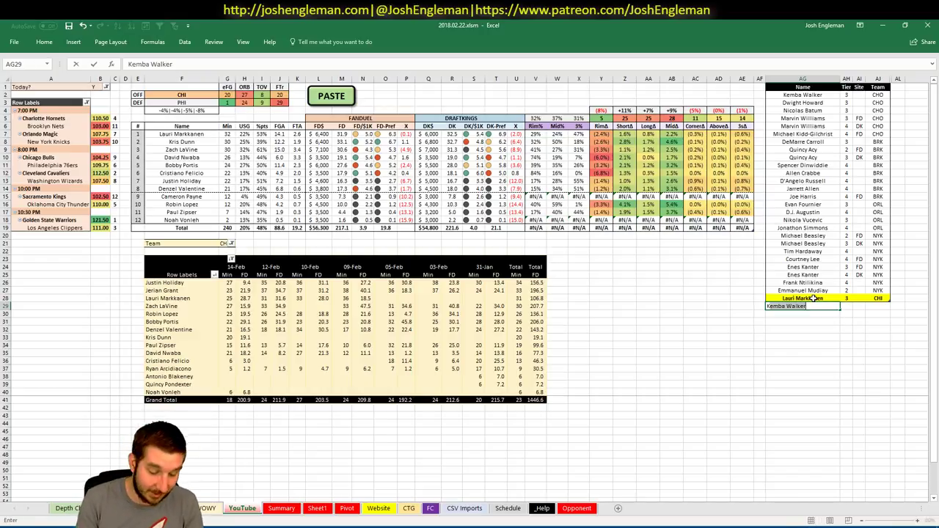
pyautogui.press('Tab')
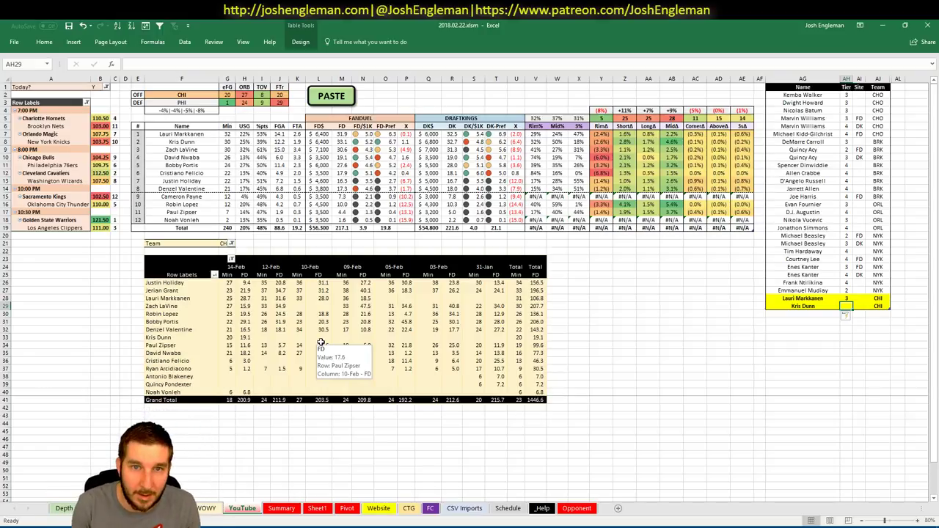
pyautogui.write('3')
pyautogui.press('Return')
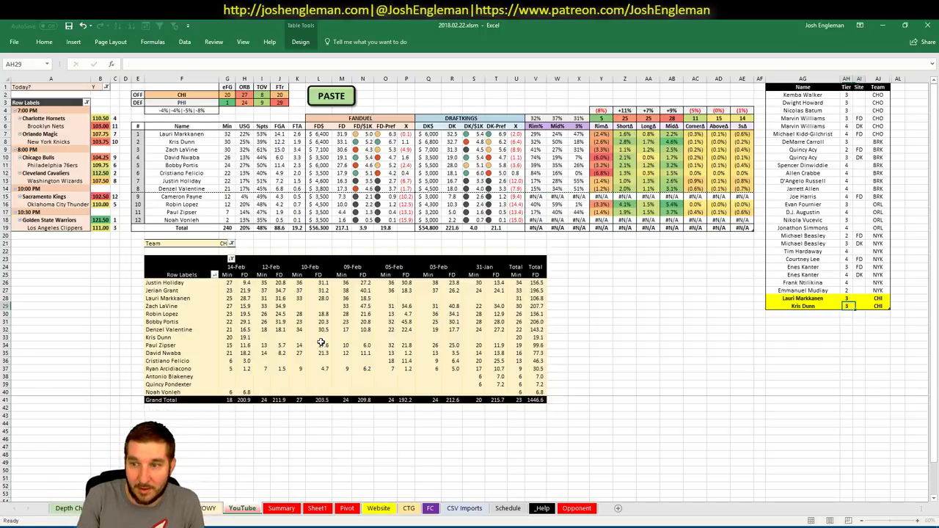
pyautogui.press('Right')
pyautogui.press('Left')
pyautogui.press('Left')
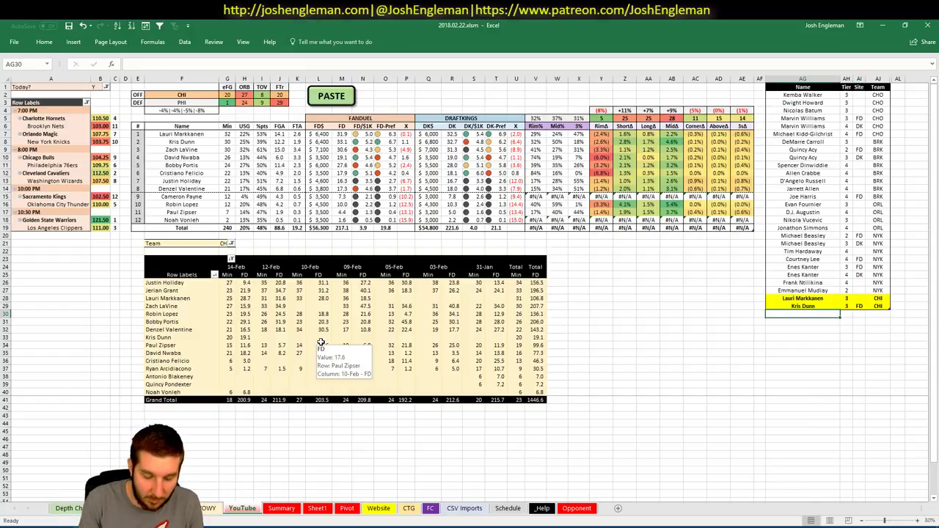
# Add a second Kris Dunn row to the chosen-player list with tier 4 and site DK
pyautogui.write('Kris Dunn')
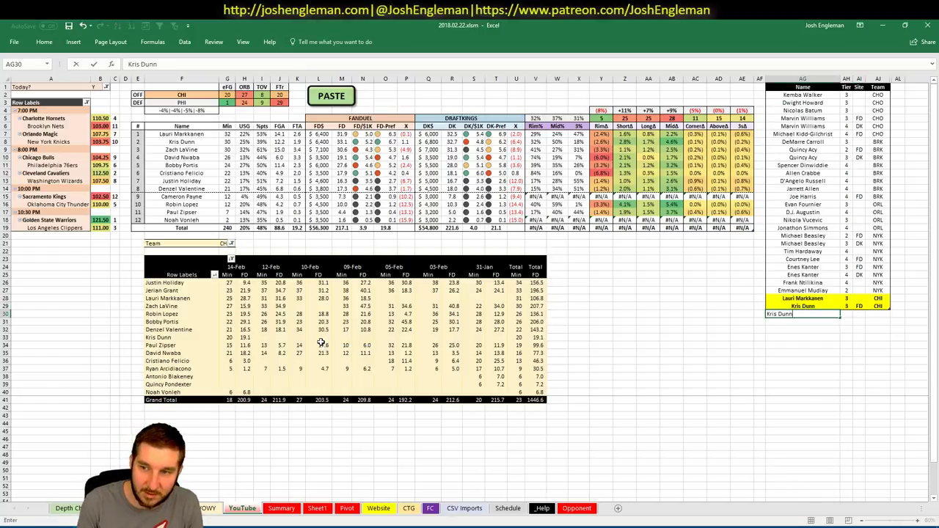
pyautogui.press('Tab')
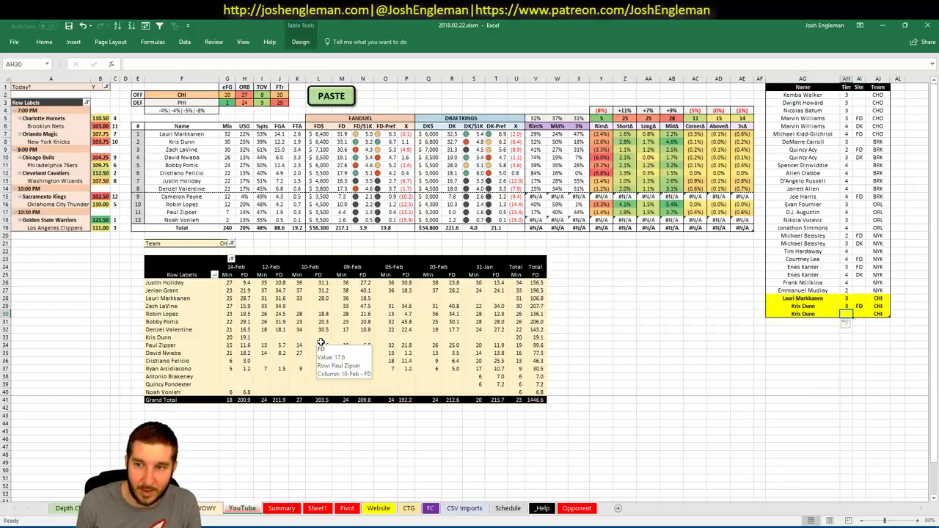
pyautogui.write('4')
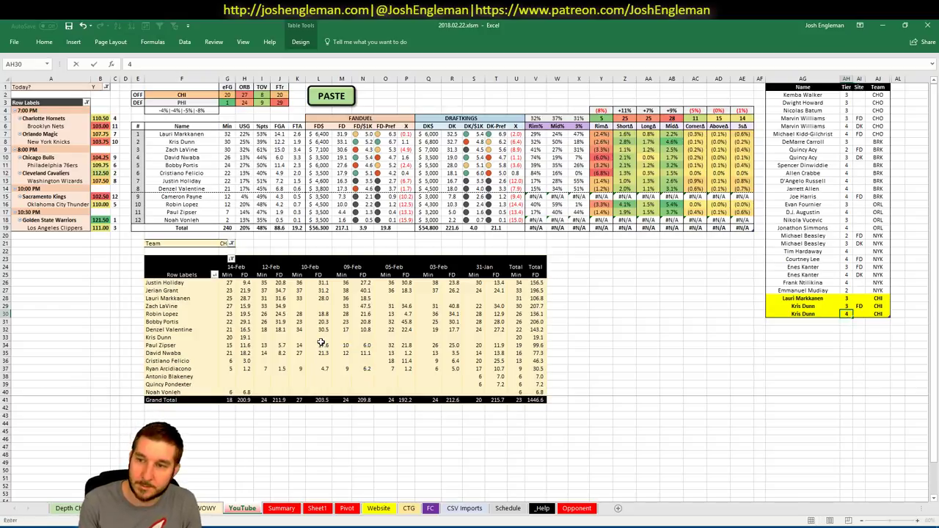
pyautogui.press('Return')
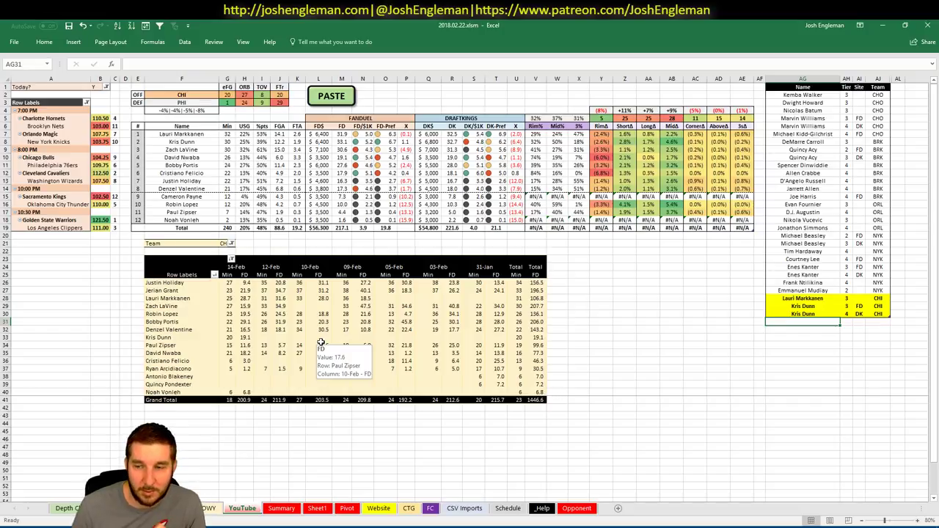
# Add Zach LaVine to the chosen-player list below the Kris Dunn rows with tier 4
pyautogui.write('Za')
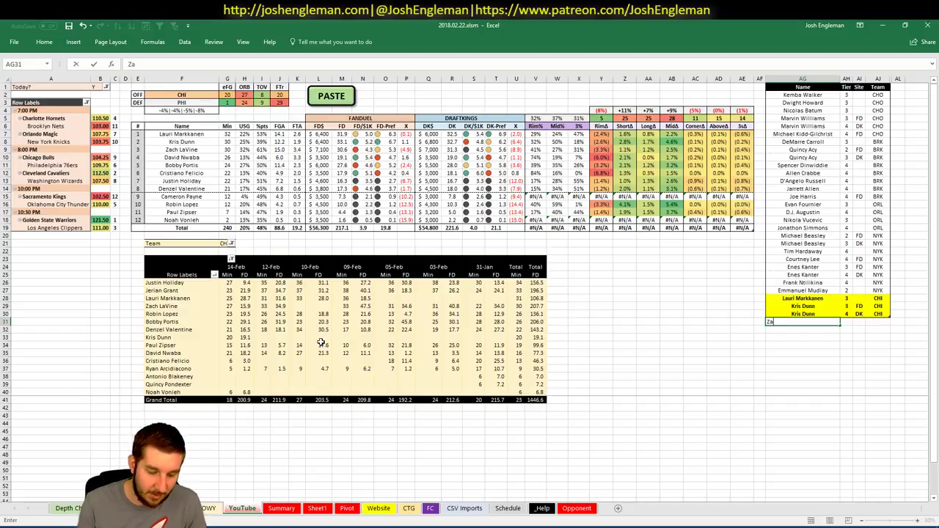
pyautogui.write('ch LaVine')
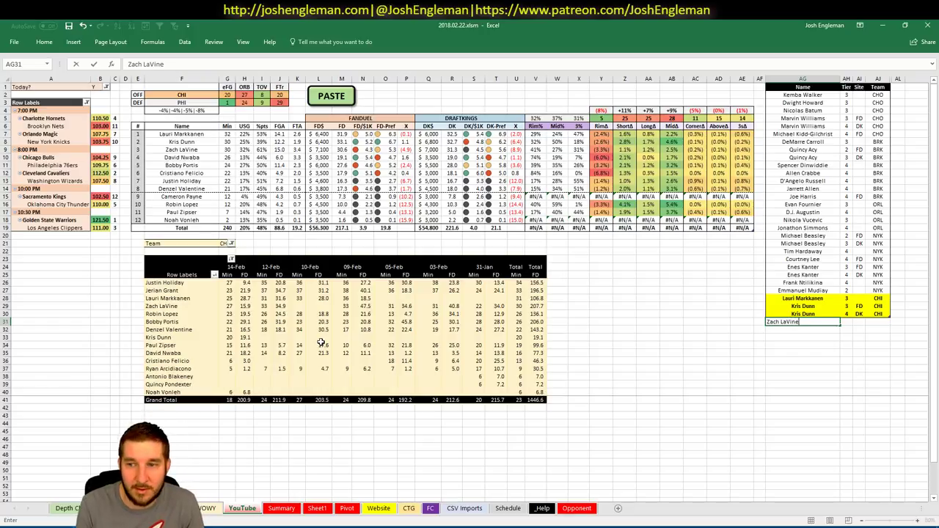
pyautogui.press('Tab')
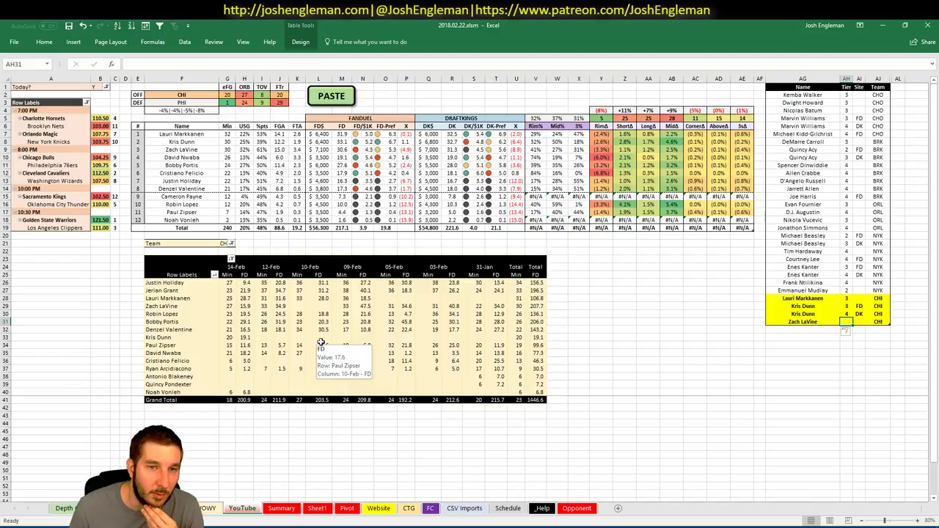
pyautogui.write('3')
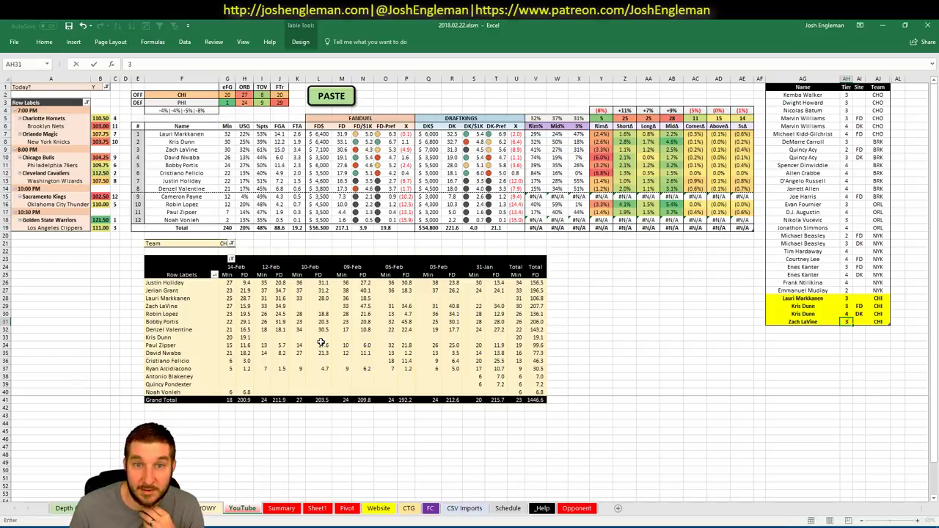
pyautogui.press('Return')
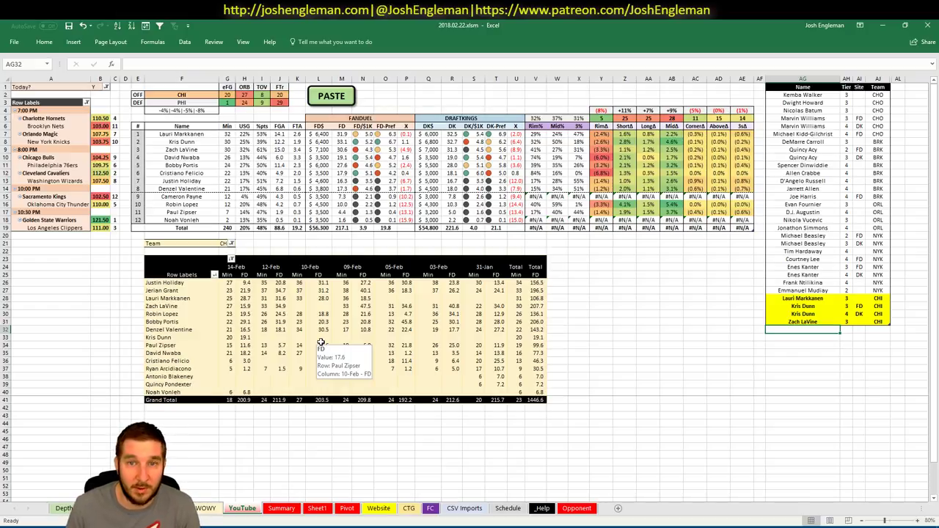
pyautogui.press('Up')
pyautogui.press('Tab')
pyautogui.write('4')
pyautogui.press('Return')
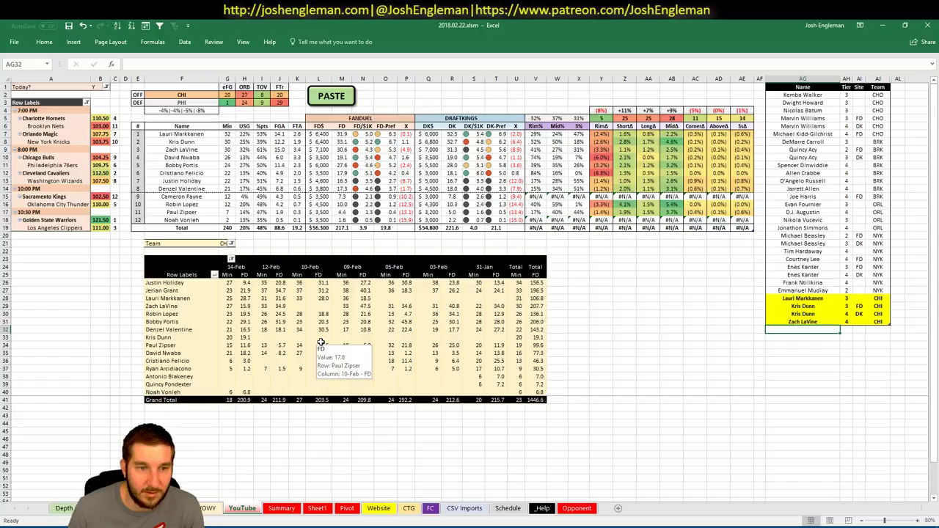
# Check Chicago's player projections on the Pivot sheet and add David Nwaba to the YouTube sheet's chosen-player list with tier 4
pyautogui.click(347, 508)
pyautogui.scroll(20, 374, 453)
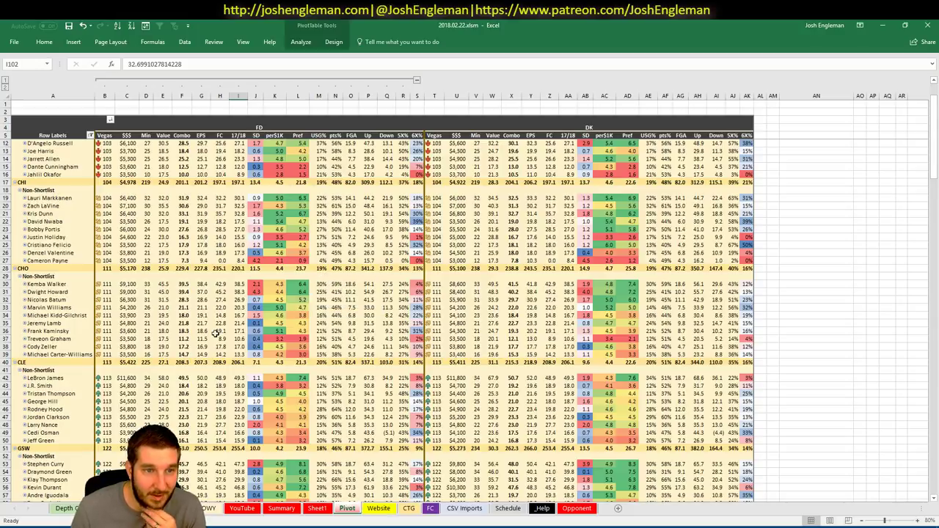
pyautogui.click(242, 509)
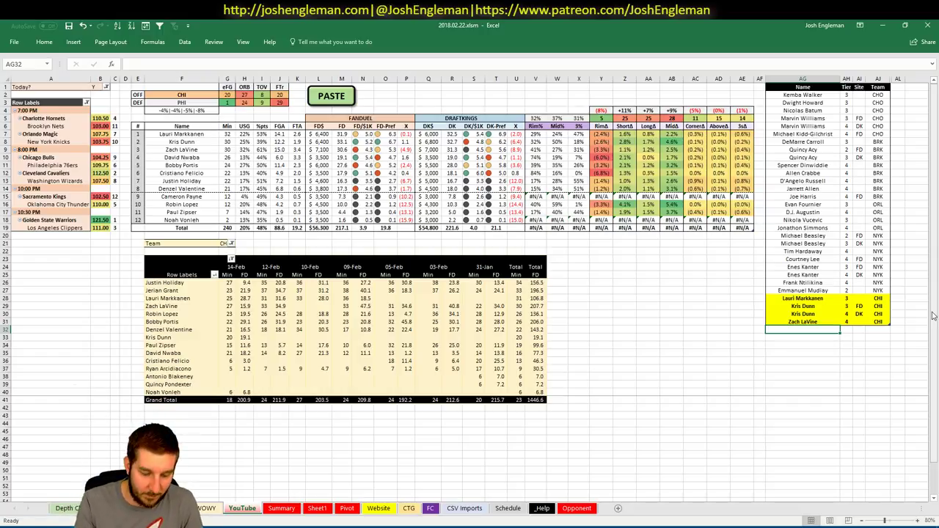
pyautogui.write('David Nwaba')
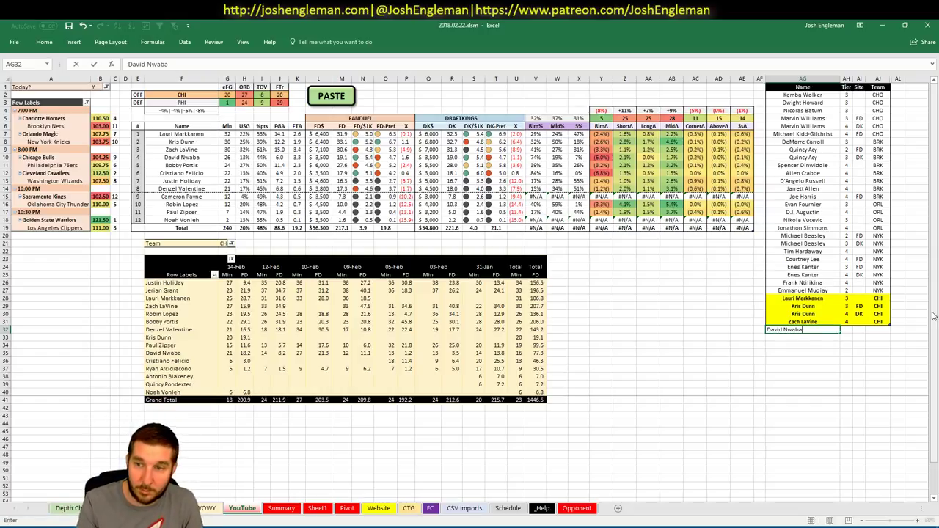
pyautogui.press('Tab')
pyautogui.write('4')
pyautogui.press('Return')
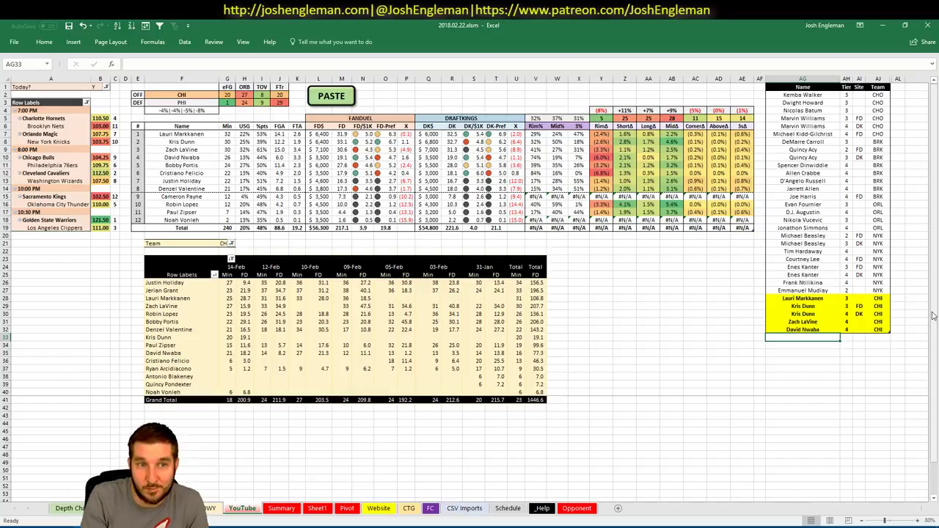
# Add Bobby Portis to the chosen-player list below David Nwaba with tier 4
pyautogui.write('Bobb')
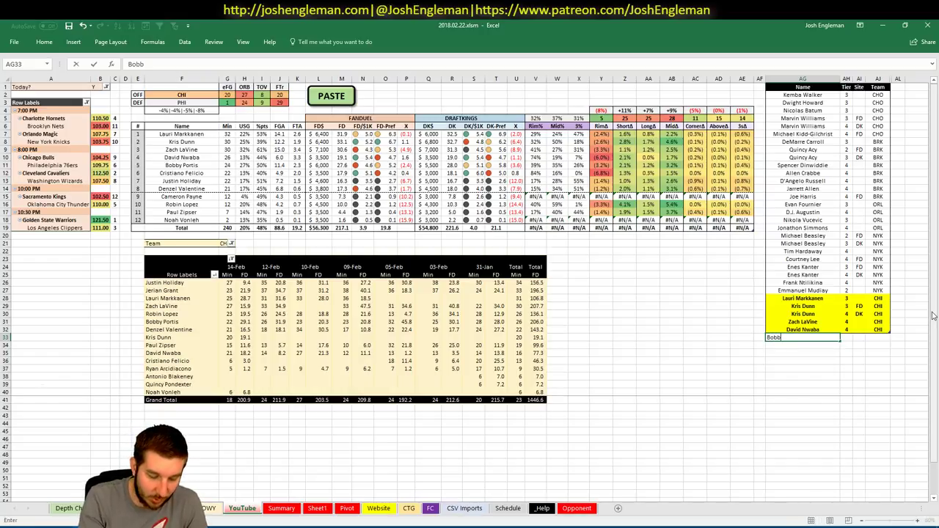
pyautogui.write('y Portis4')
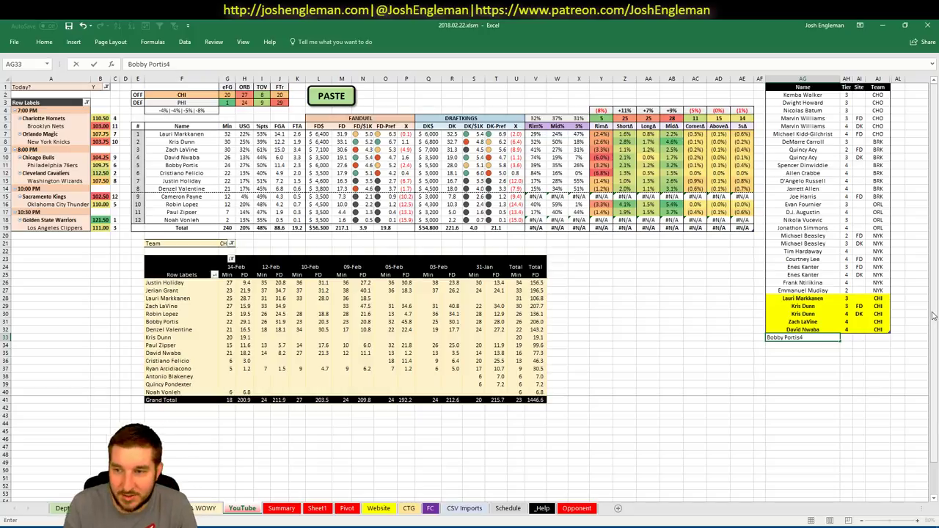
pyautogui.press('Tab')
pyautogui.write('4')
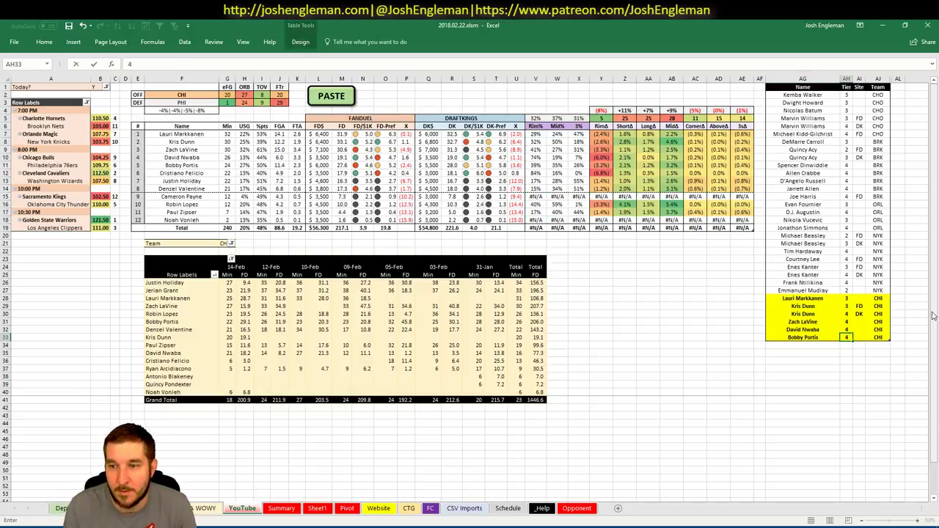
# Commit the tier 4 entry for Bobby Portis in the player list
pyautogui.press('Return')
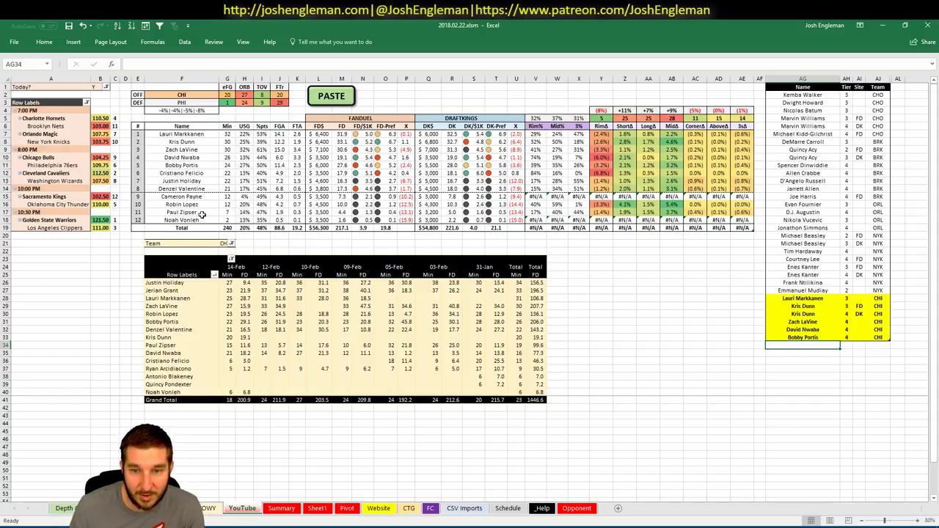
# Check Cristiano Felicio's minutes and FanDuel points for 31-Jan in the Chicago game log
pyautogui.click(496, 361)
pyautogui.click(477, 361)
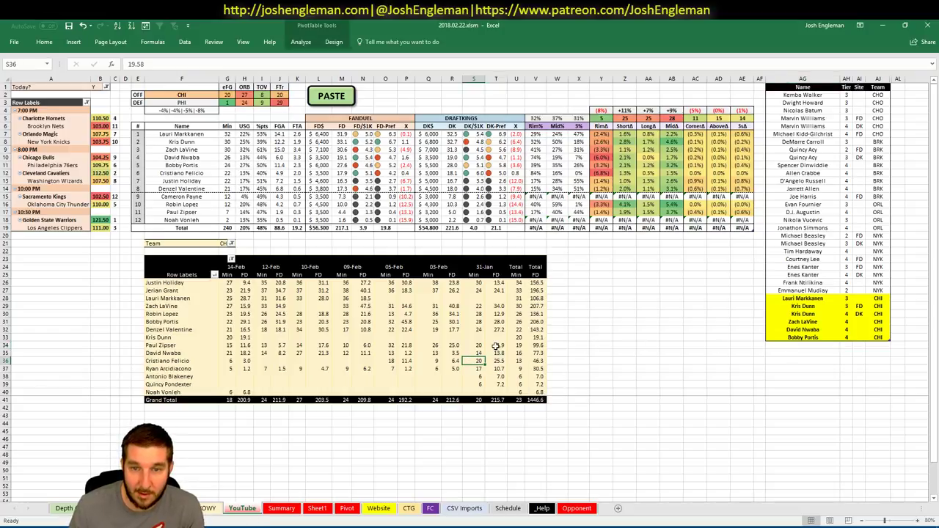
pyautogui.click(501, 359)
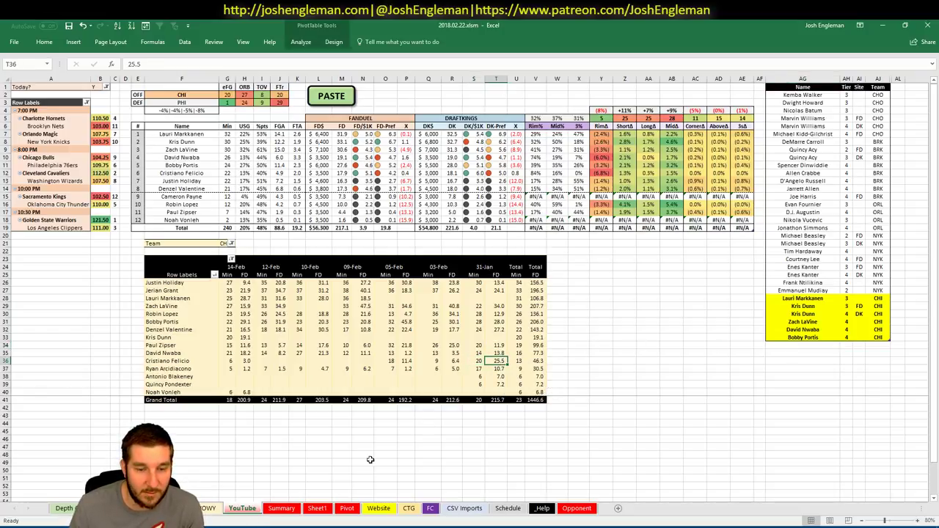
# Switch to the FantasyCruncher FanDuel page in Chrome, show only centers and search the players for "felic"
pyautogui.hotkey('alt', 'Tab')
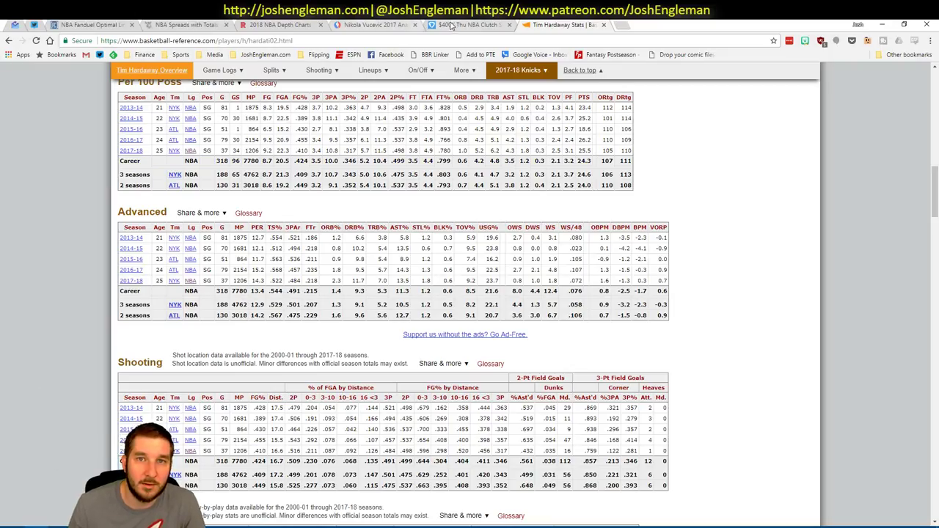
pyautogui.click(452, 25)
pyautogui.click(89, 25)
pyautogui.click(215, 109)
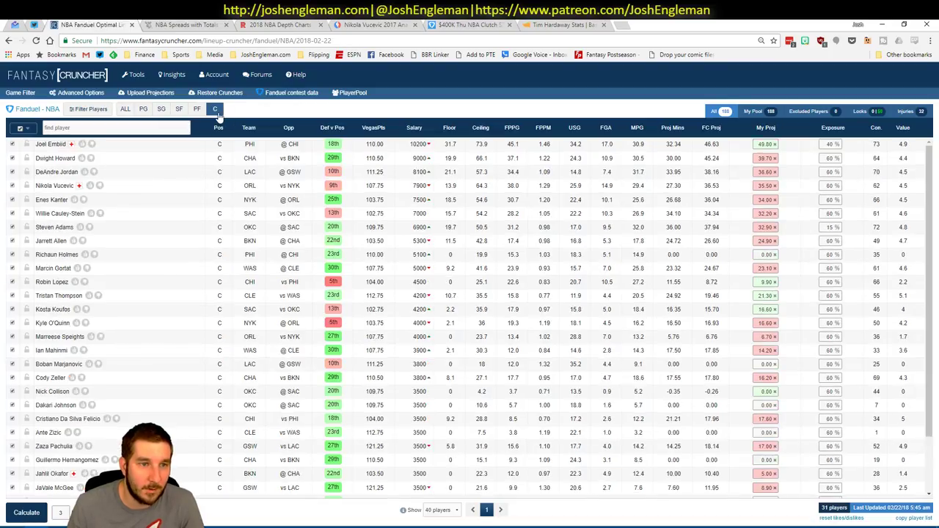
pyautogui.click(116, 130)
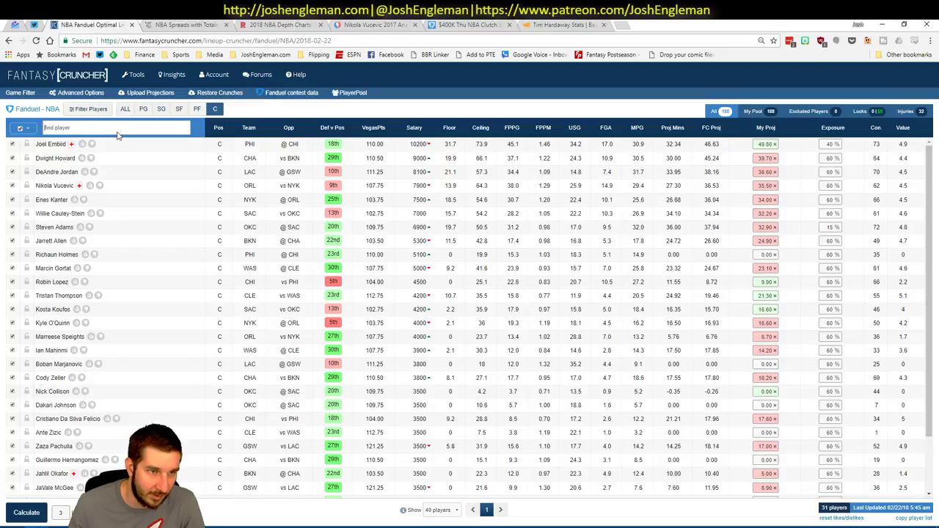
pyautogui.write('felic')
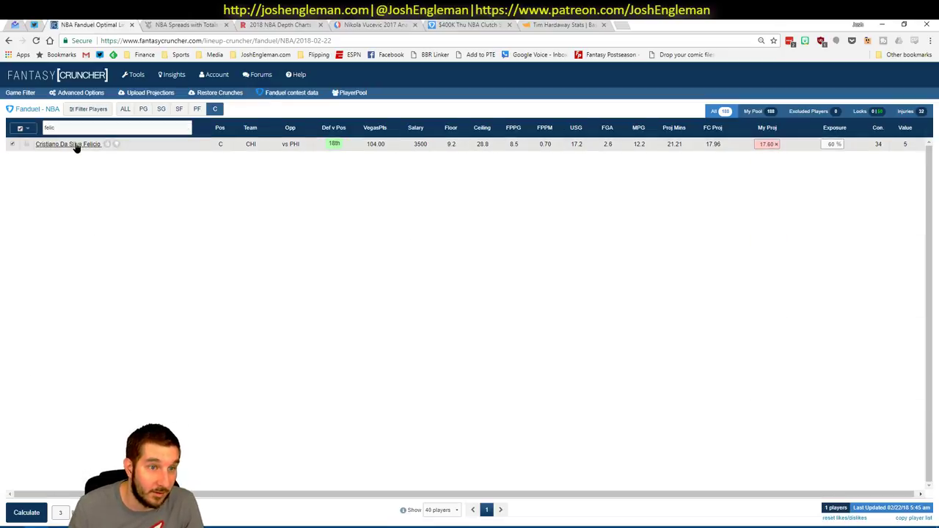
# Examine Cristiano Felicio's past game log for minutes and fantasy points, then close his player card
pyautogui.click(70, 145)
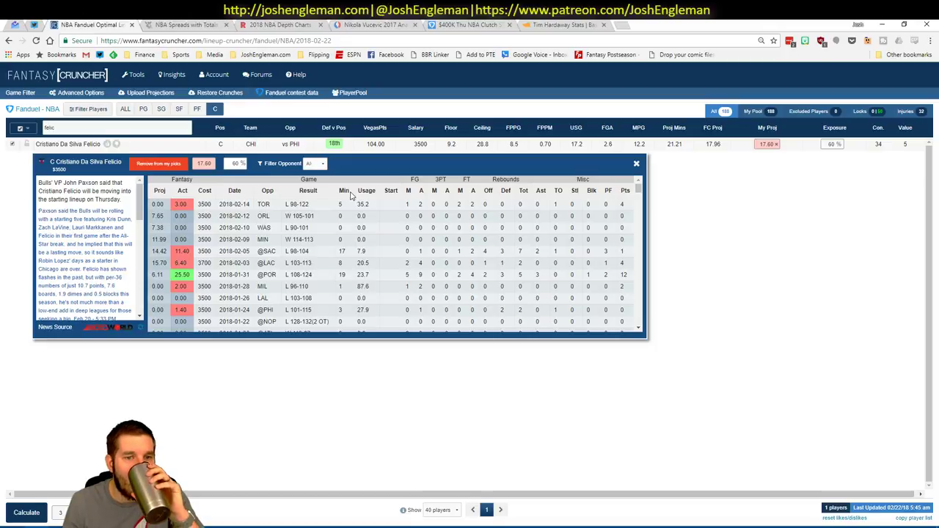
pyautogui.scroll(-5, 299, 250)
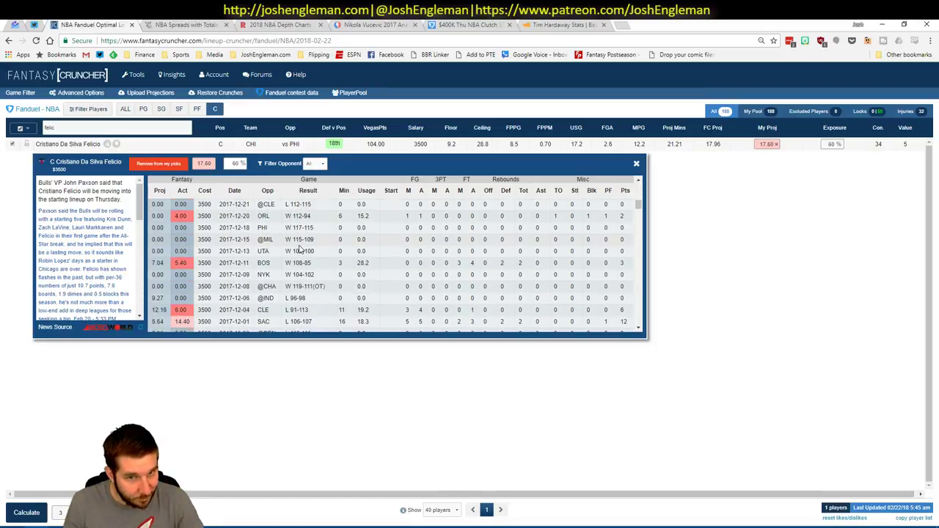
pyautogui.scroll(-3, 512, 242)
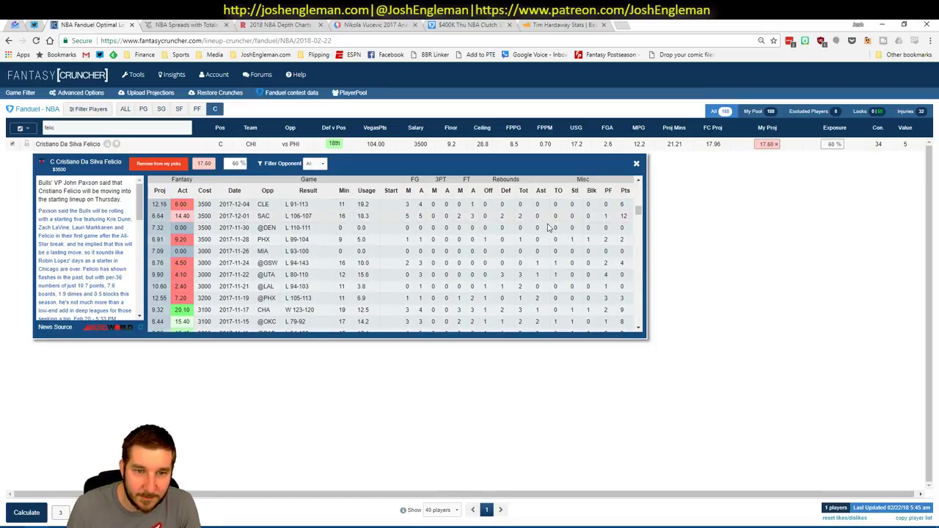
pyautogui.click(635, 163)
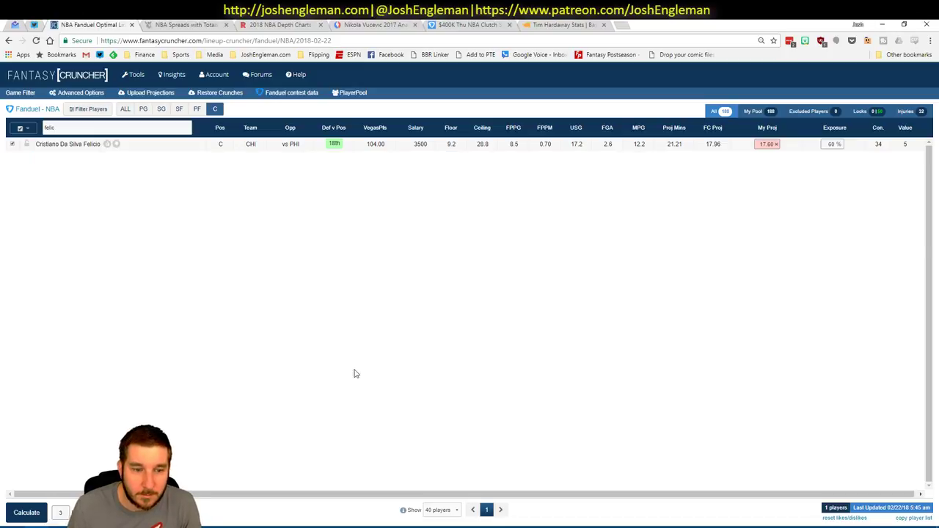
# Return to the Excel workbook and check Cristiano Felicio's projections on the Pivot sheet and his DraftKings X value on the YouTube sheet
pyautogui.hotkey('alt', 'Tab')
pyautogui.click(347, 507)
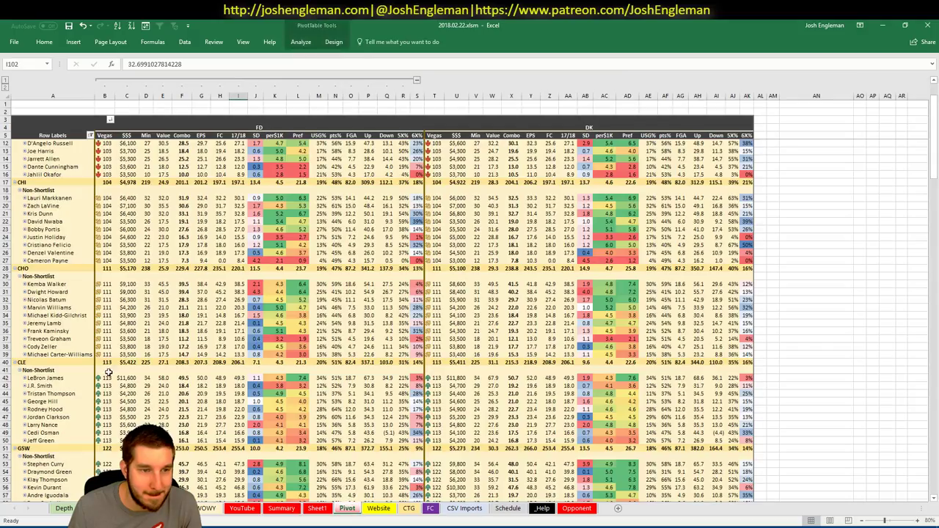
pyautogui.click(240, 245)
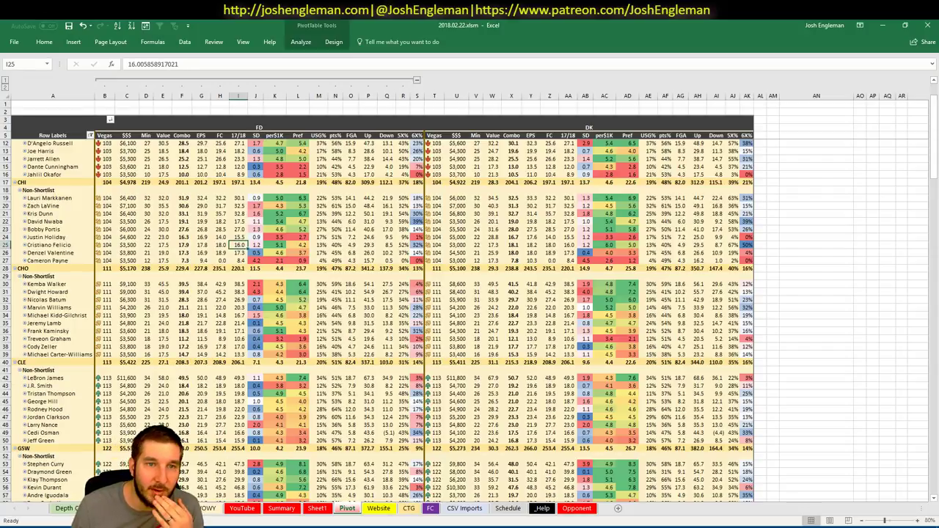
pyautogui.click(317, 508)
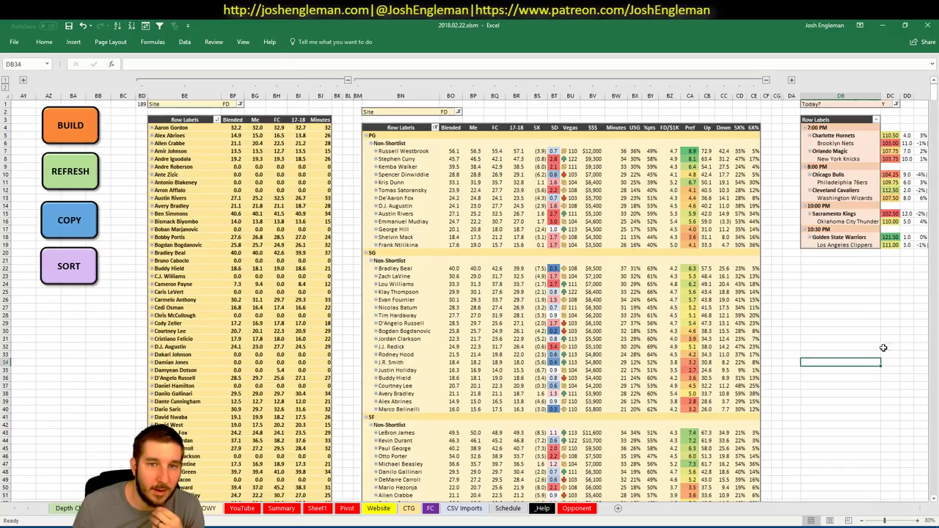
pyautogui.click(242, 508)
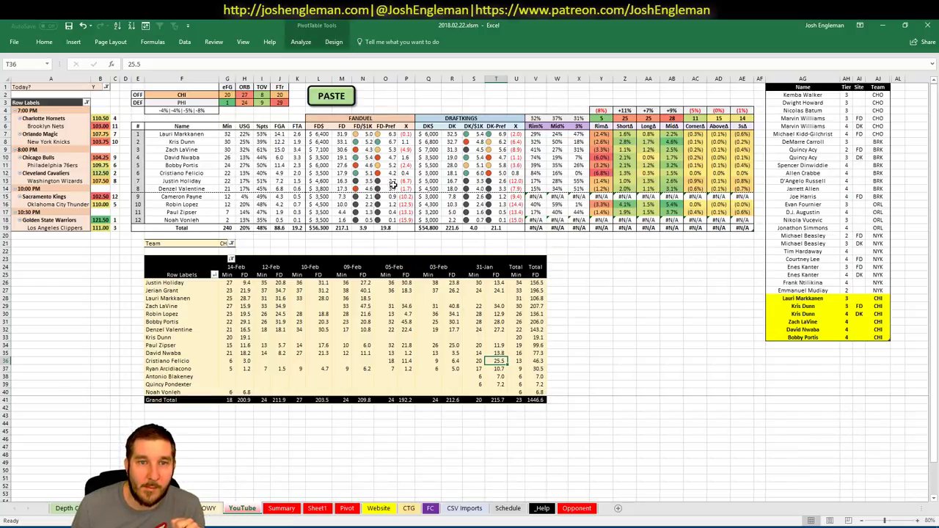
pyautogui.click(517, 173)
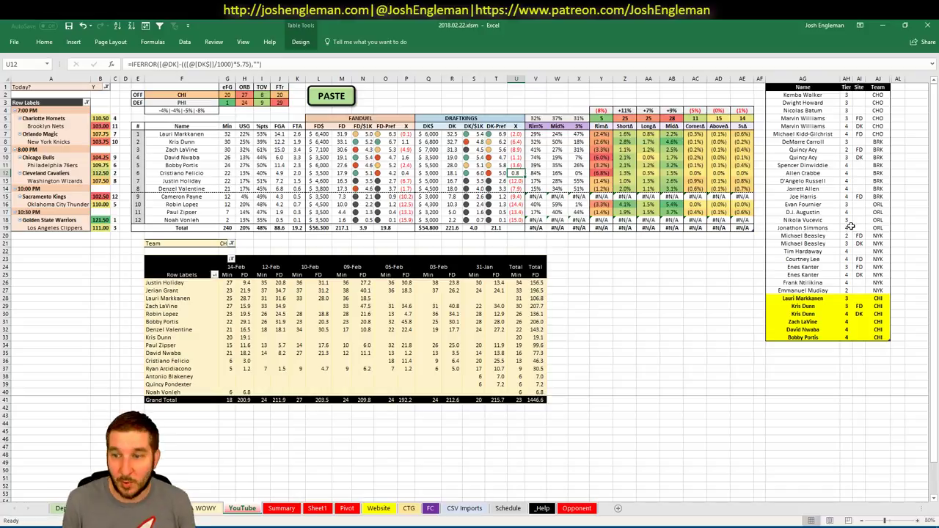
# Add Cristiano Felicio below Bobby Portis in the player list with tier 4, leaving his site blank
pyautogui.click(821, 345)
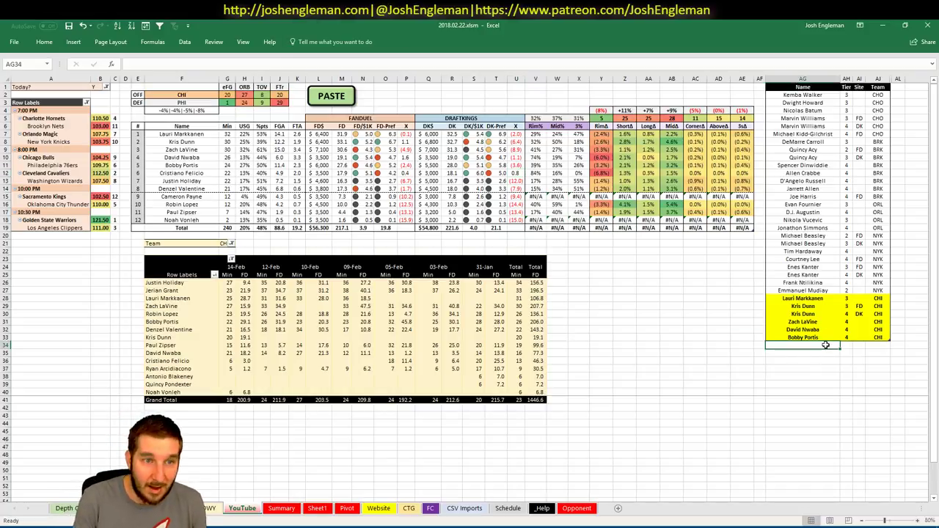
pyautogui.write('Cristiano Felicio')
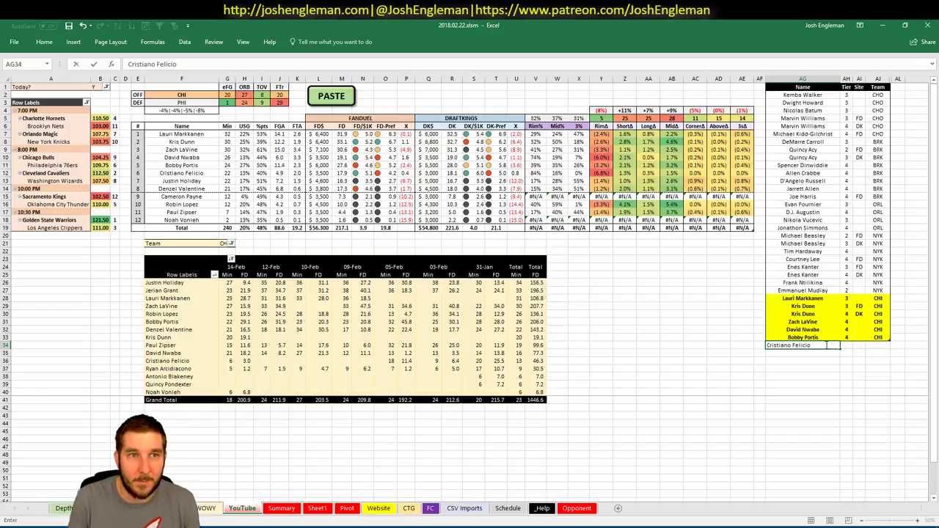
pyautogui.press('Return')
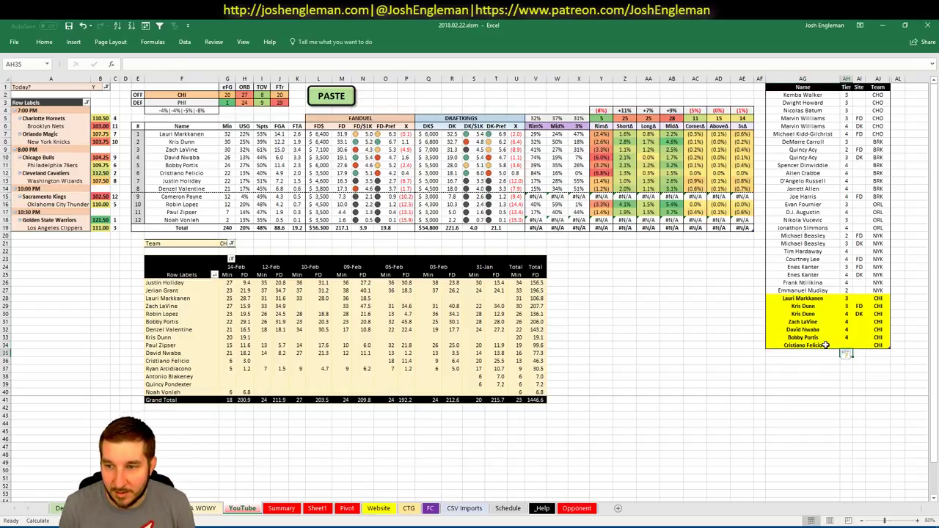
pyautogui.press('Up')
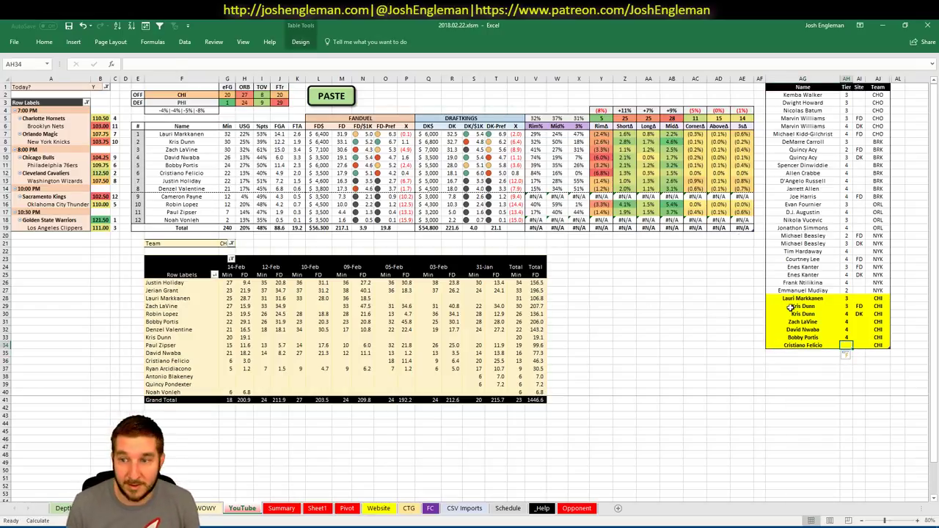
pyautogui.write('4')
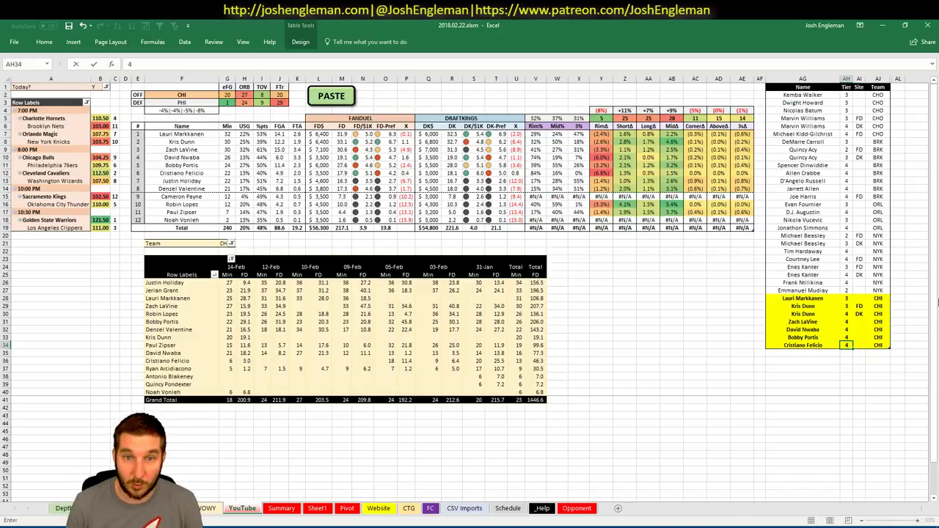
pyautogui.press('Return')
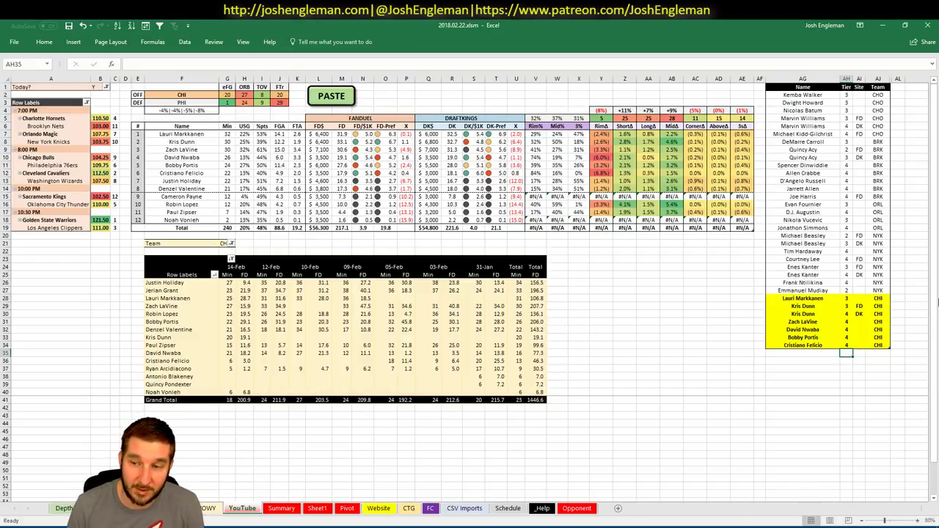
pyautogui.press('Up')
pyautogui.press('Right')
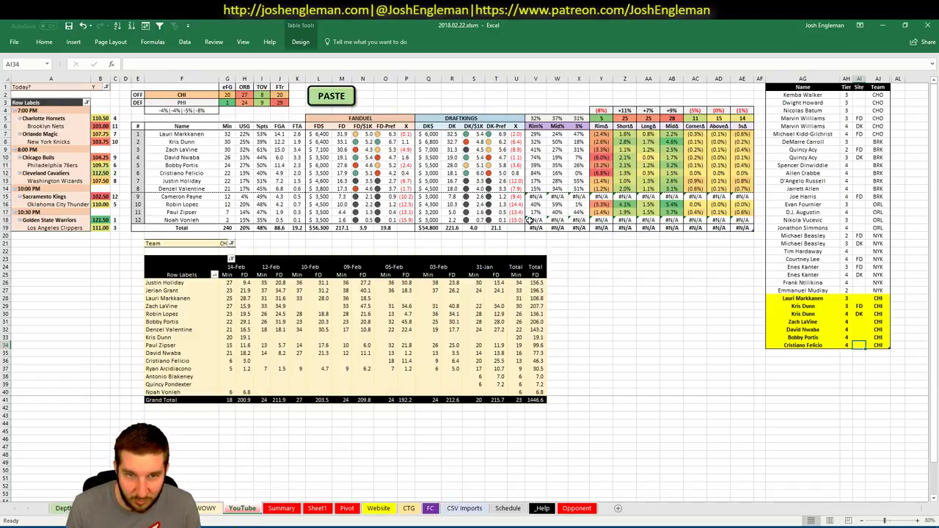
pyautogui.click(799, 354)
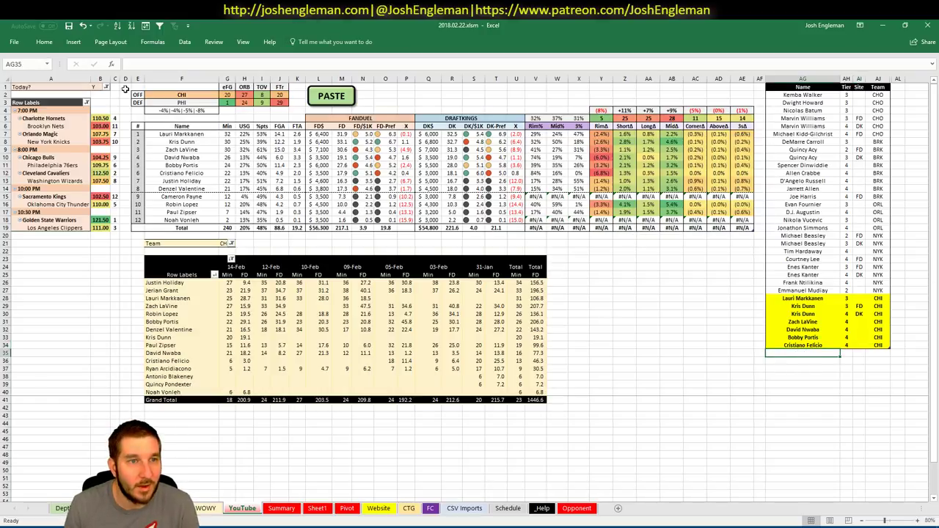
# Set the offensive team of the matchup table to PHI
pyautogui.click(201, 96)
pyautogui.write('PHI')
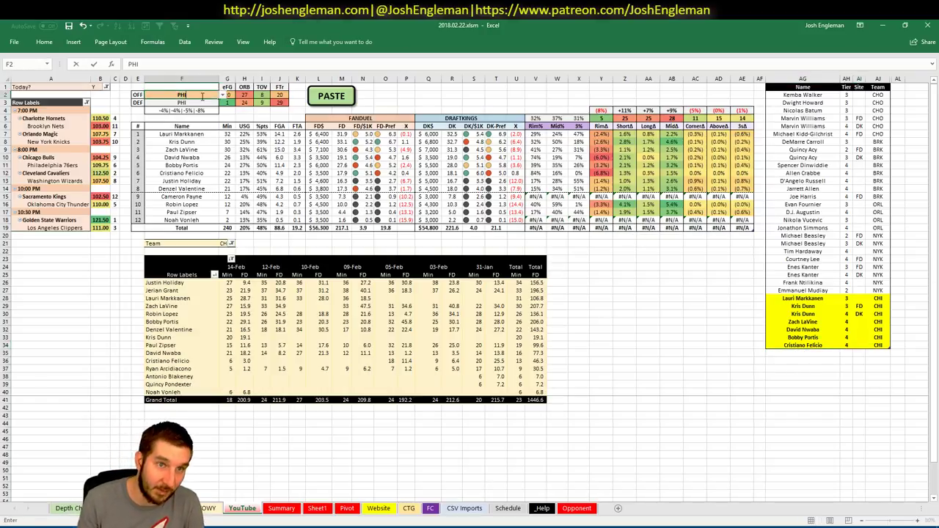
pyautogui.press('Return')
pyautogui.click(670, 306)
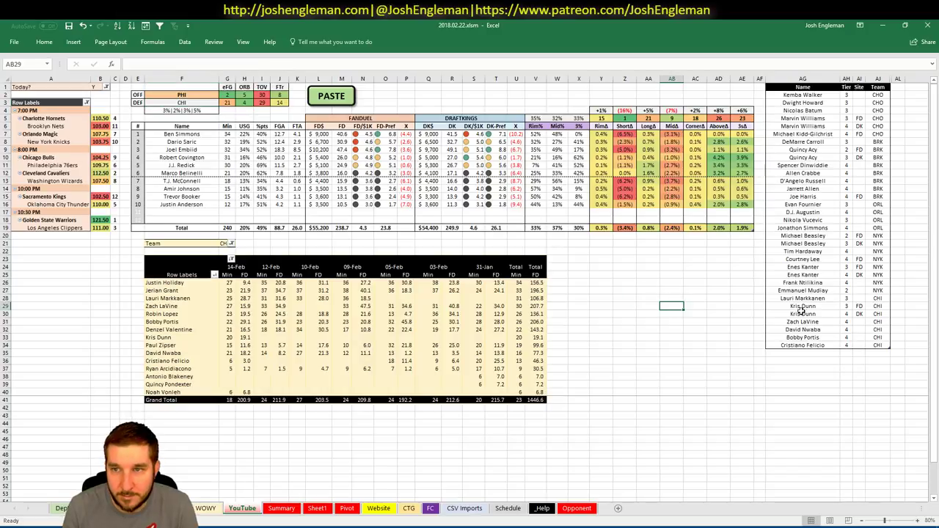
# Filter the recent-games pivot table to team PHI
pyautogui.click(227, 243)
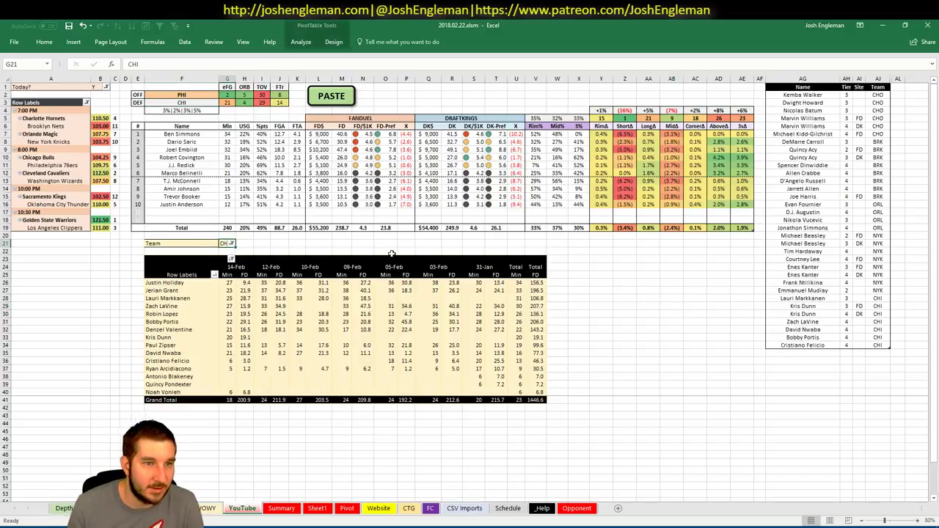
pyautogui.write('PHI')
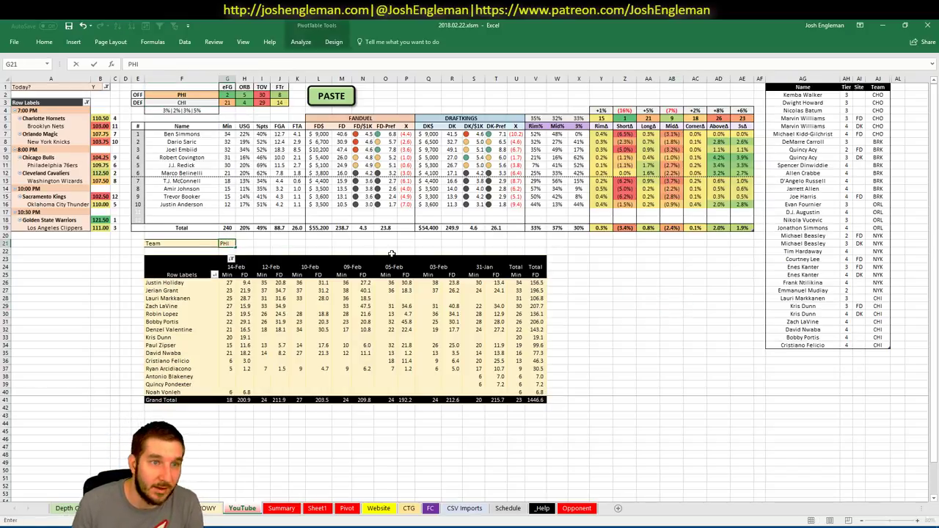
pyautogui.press('Return')
pyautogui.click(642, 267)
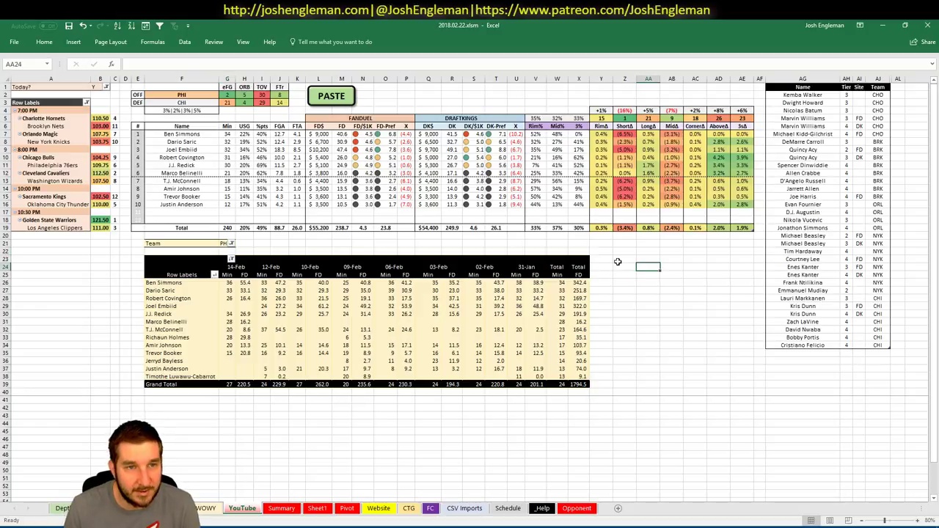
# Add Ben Simmons below Cristiano Felicio in the player list with tier 3, leaving his site blank
pyautogui.click(785, 353)
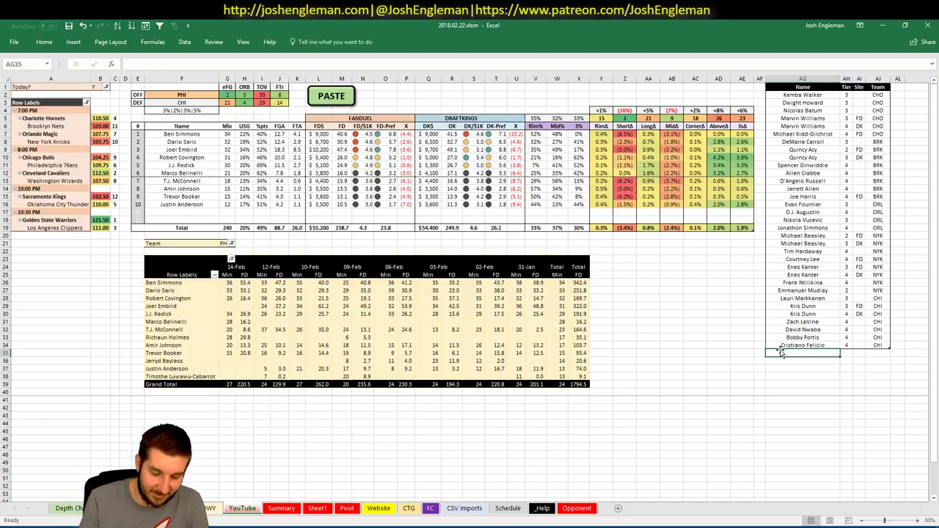
pyautogui.write('Ben Simmons')
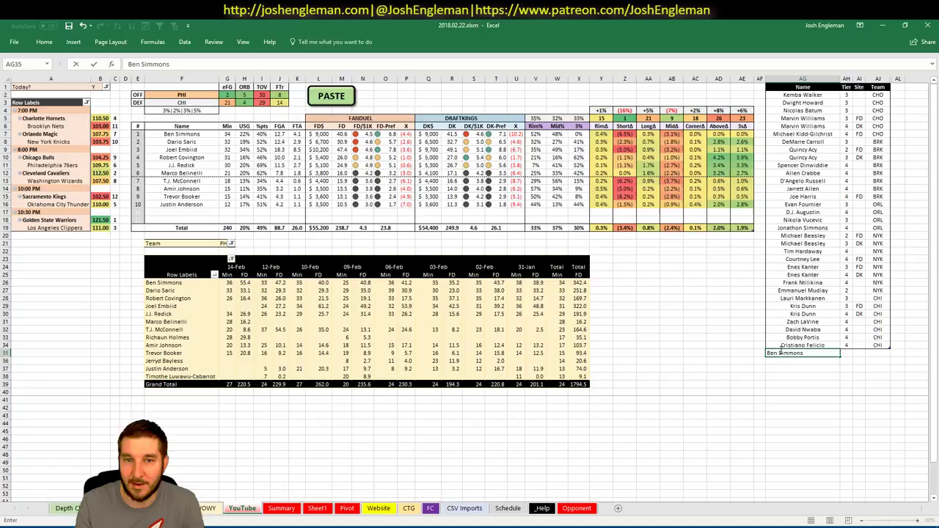
pyautogui.press('Tab')
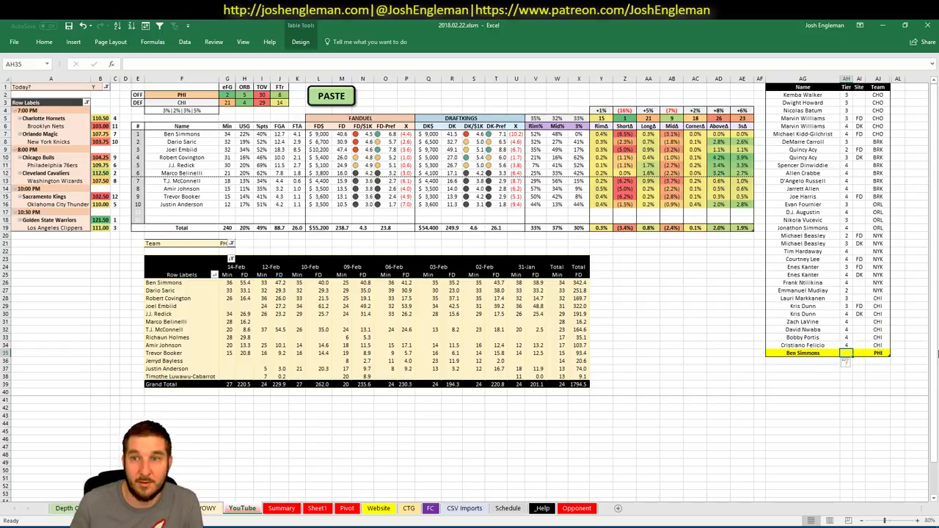
pyautogui.write('3')
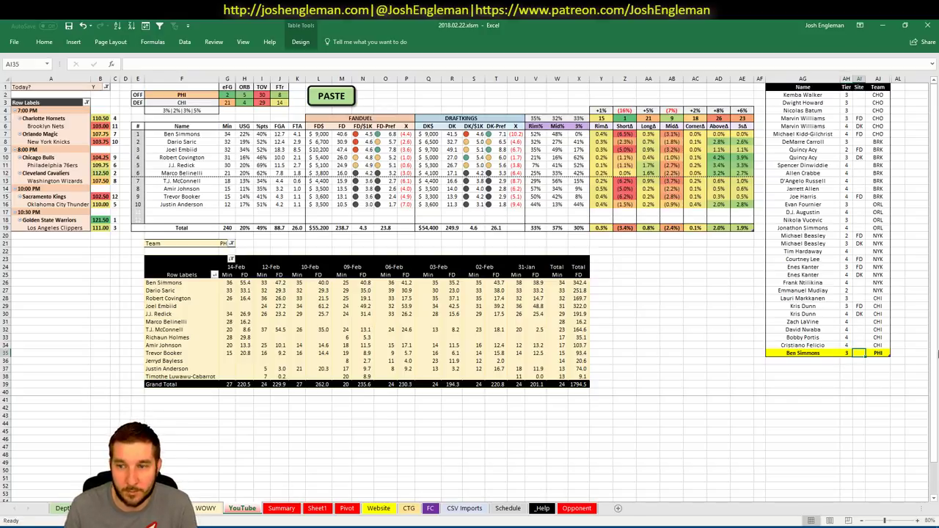
pyautogui.press('Return')
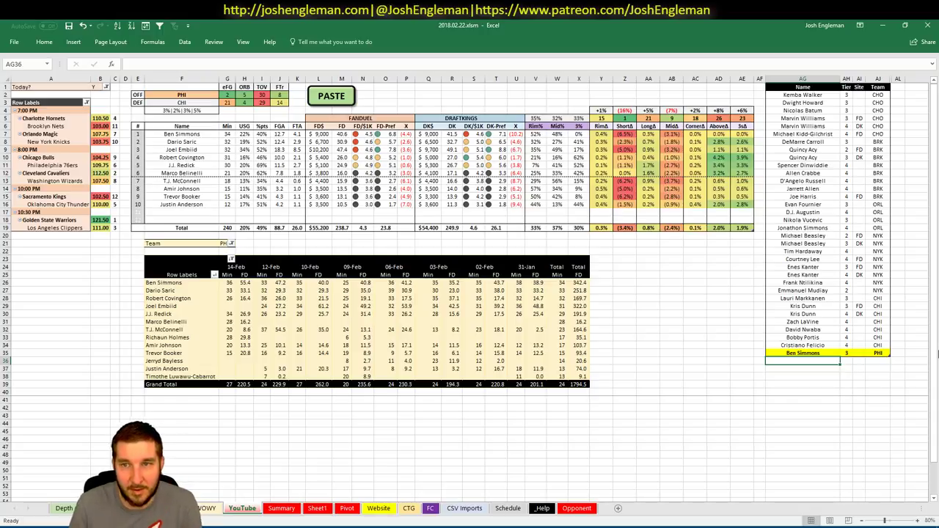
# Add Dario Saric below Ben Simmons in the player list with tier 3, leaving his site blank
pyautogui.write('Dario Saric')
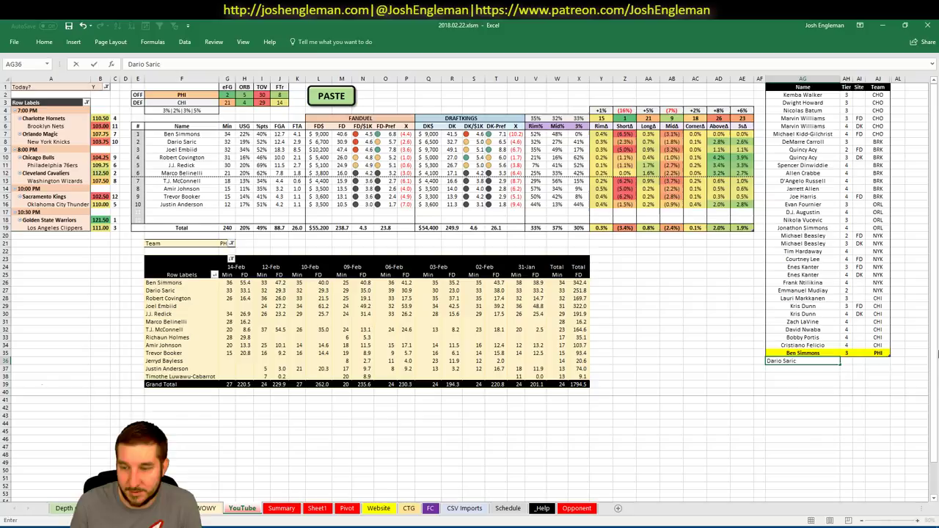
pyautogui.press('Tab')
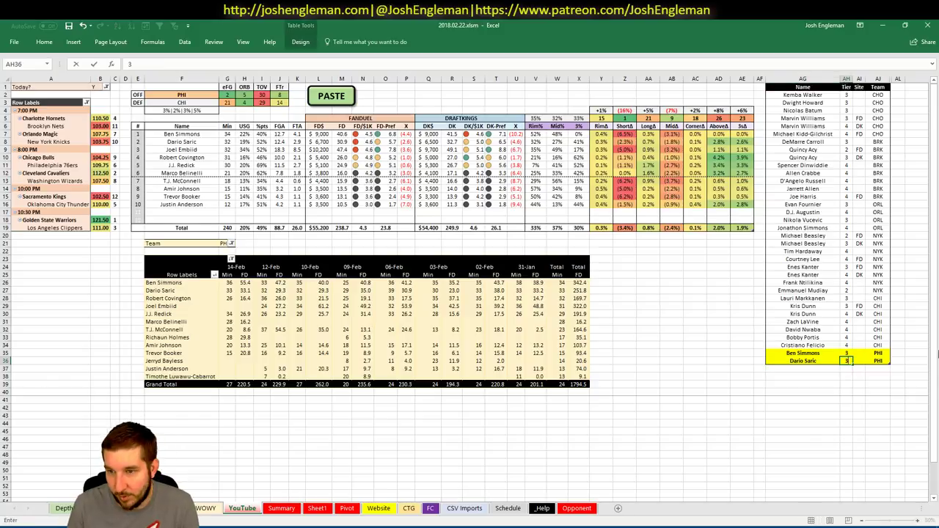
pyautogui.press('Return')
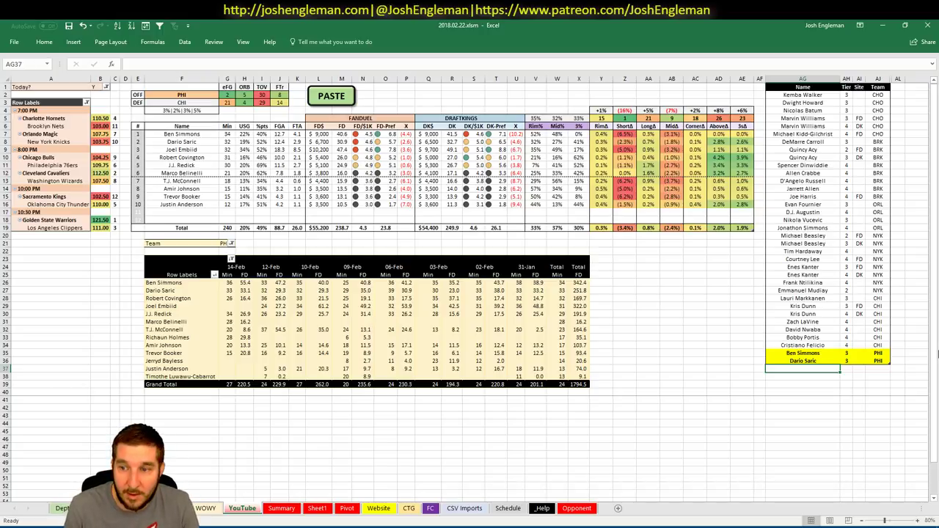
# Add Joel Embiid below Dario Saric in the player list with tier 3, leaving his site blank
pyautogui.write('Joel Embiid')
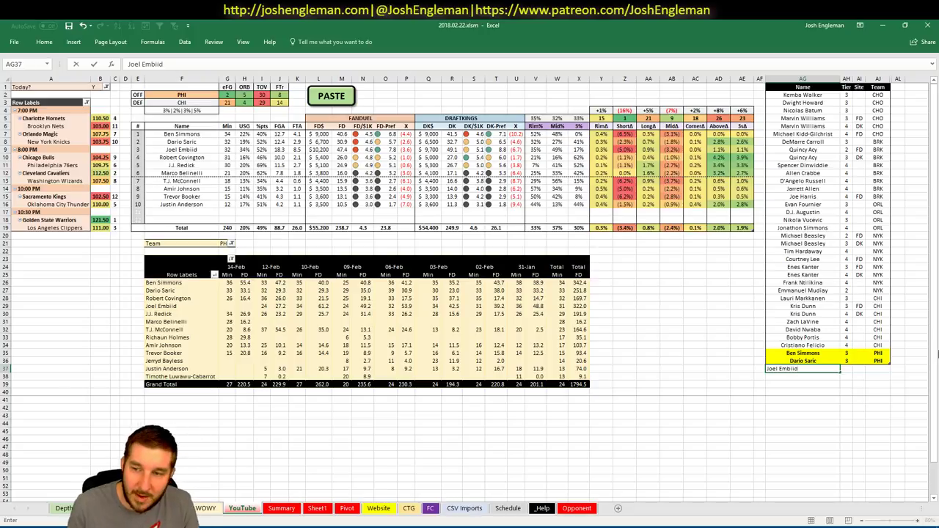
pyautogui.press('Tab')
pyautogui.write('3')
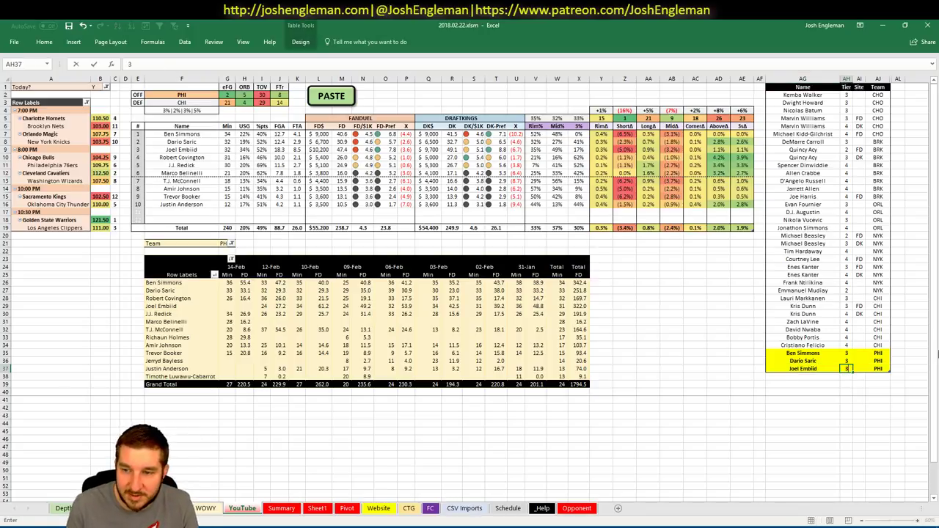
pyautogui.press('Return')
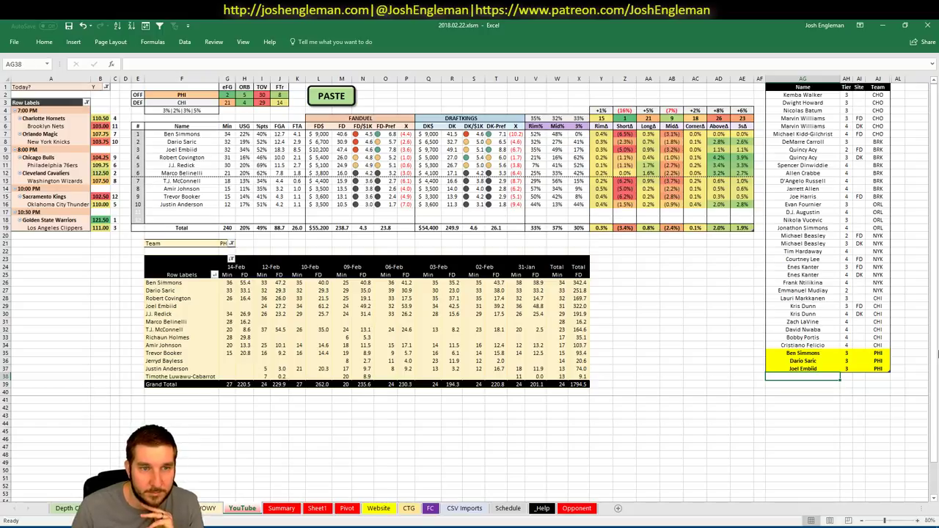
# Check the player projections on the Pivot sheet and the centers on the Summary sheet, and return to the YouTube sheet
pyautogui.press('Up')
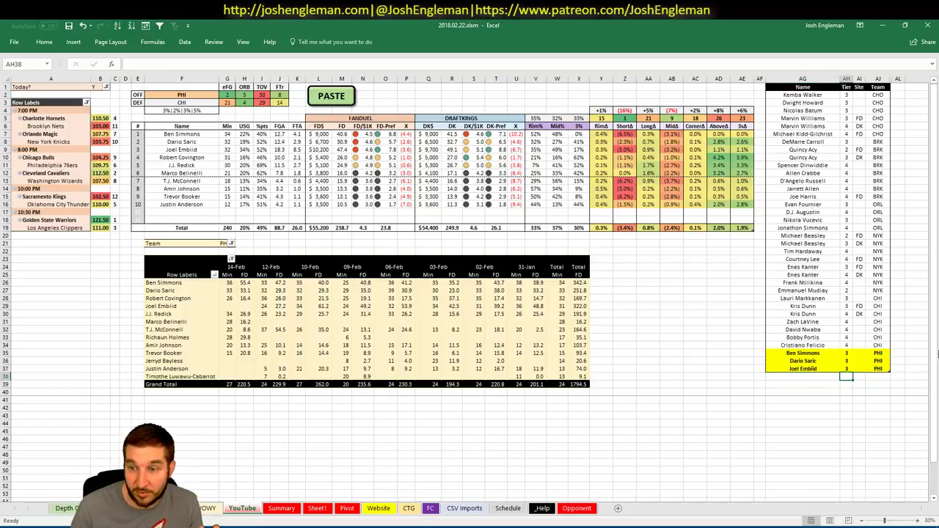
pyautogui.press('Right')
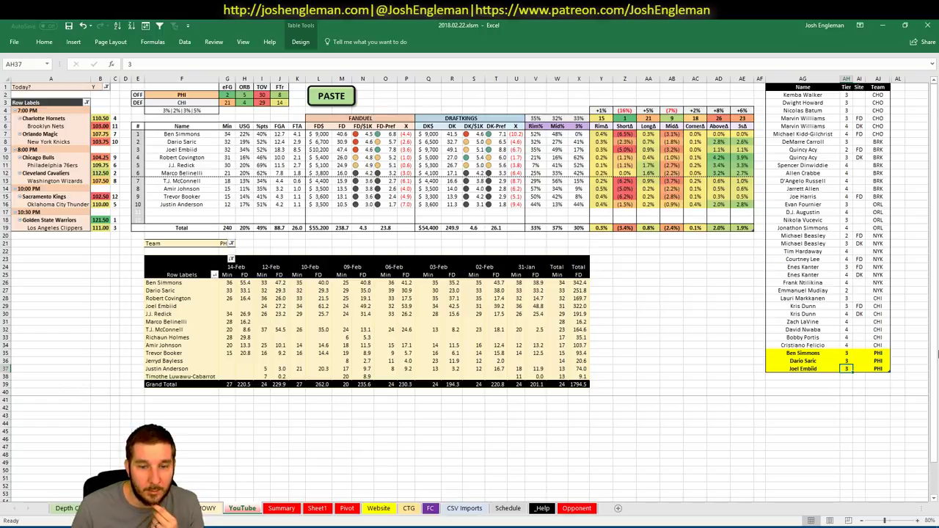
pyautogui.click(346, 507)
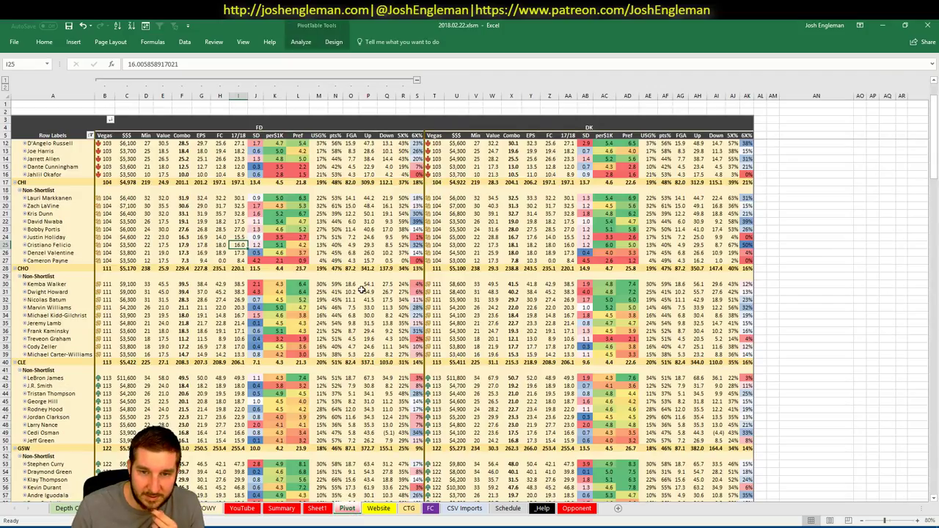
pyautogui.click(280, 507)
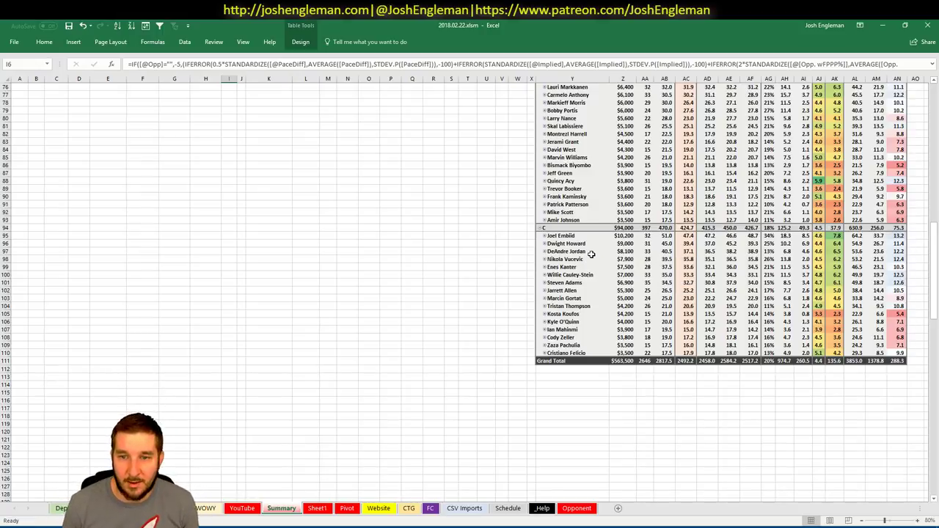
pyautogui.click(239, 509)
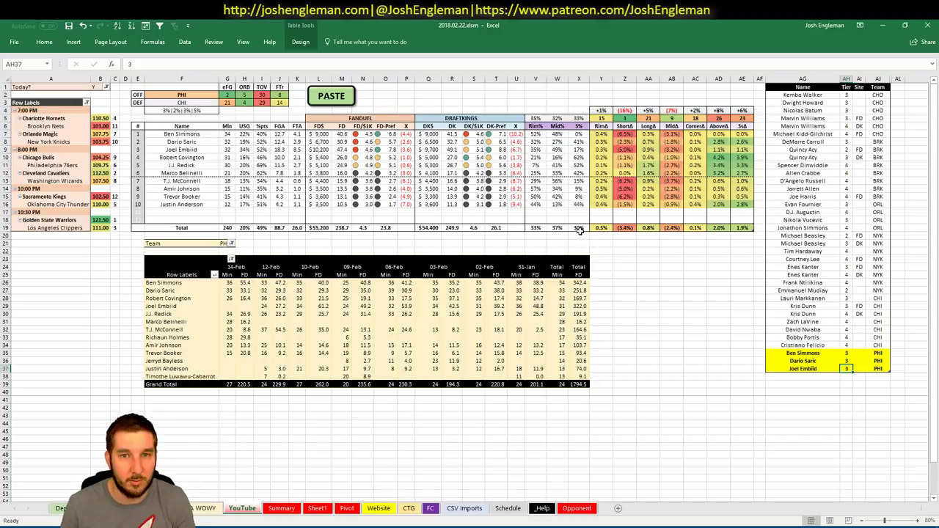
# Add Robert Covington below Joel Embiid in the player list with tier 3, leaving his site blank
pyautogui.click(818, 376)
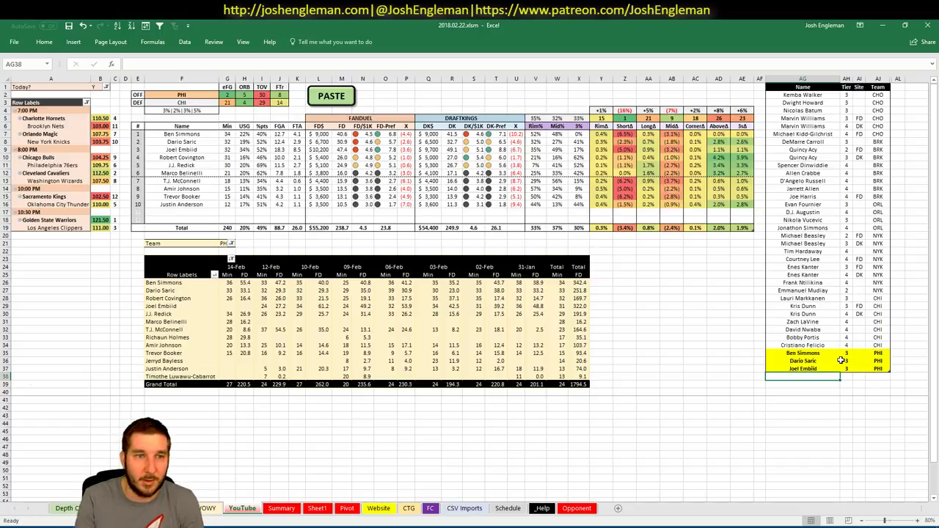
pyautogui.write('Robert')
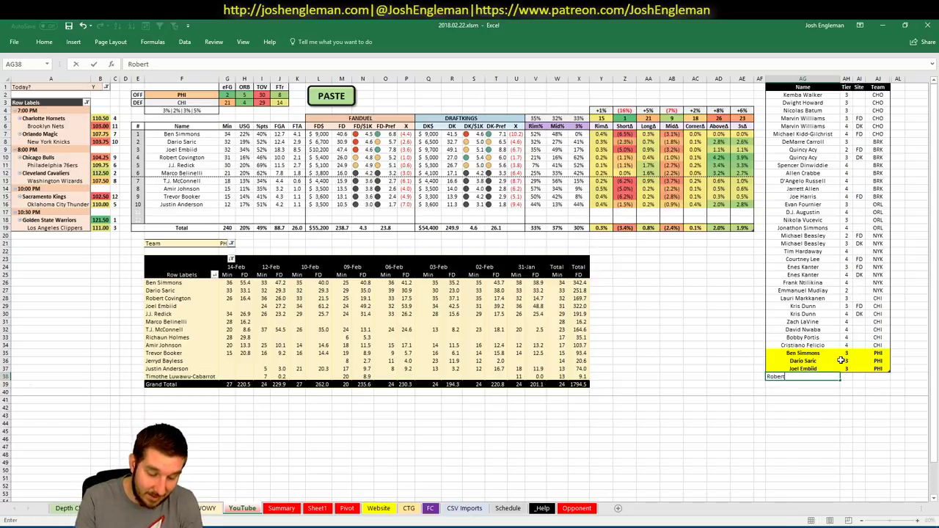
pyautogui.write(' Covington')
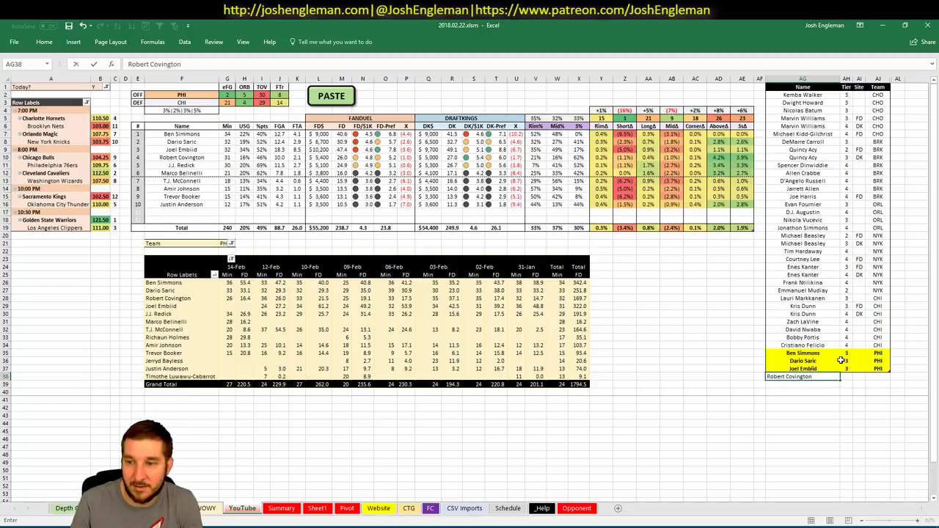
pyautogui.press('Tab')
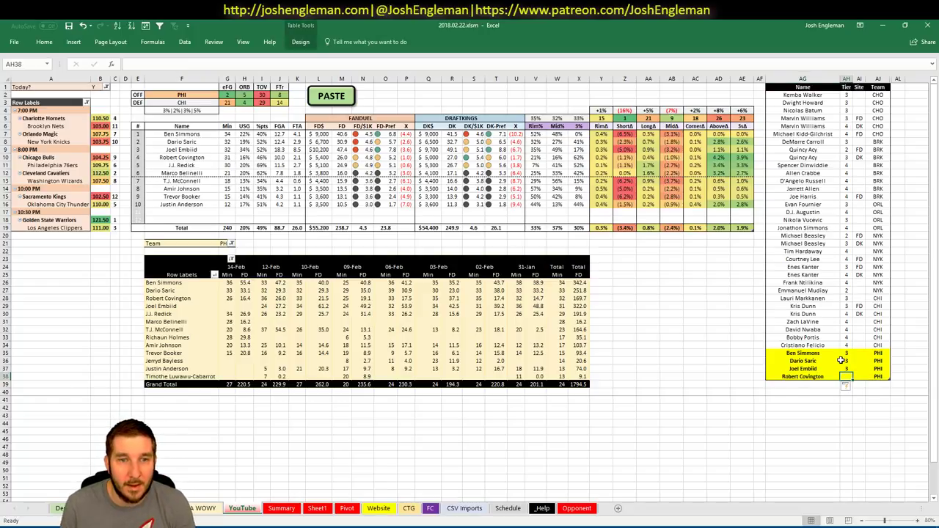
pyautogui.write('3')
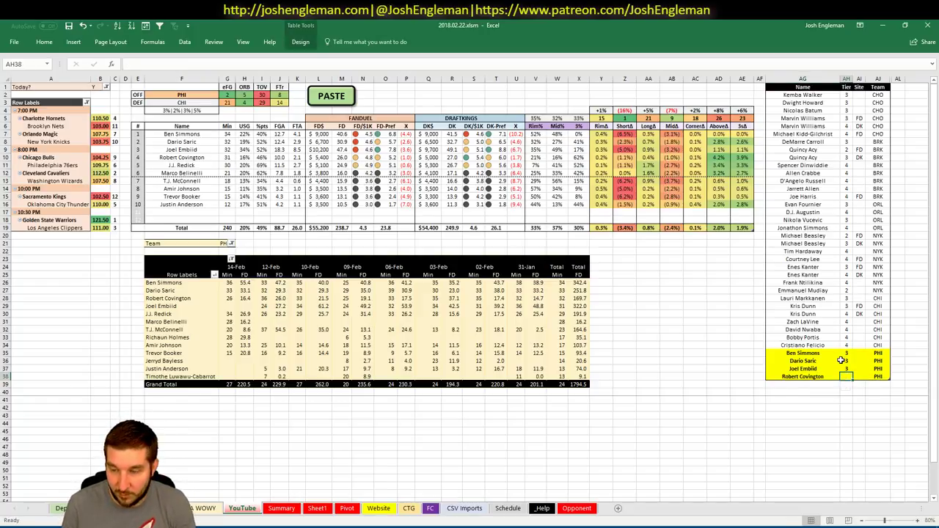
pyautogui.press('Return')
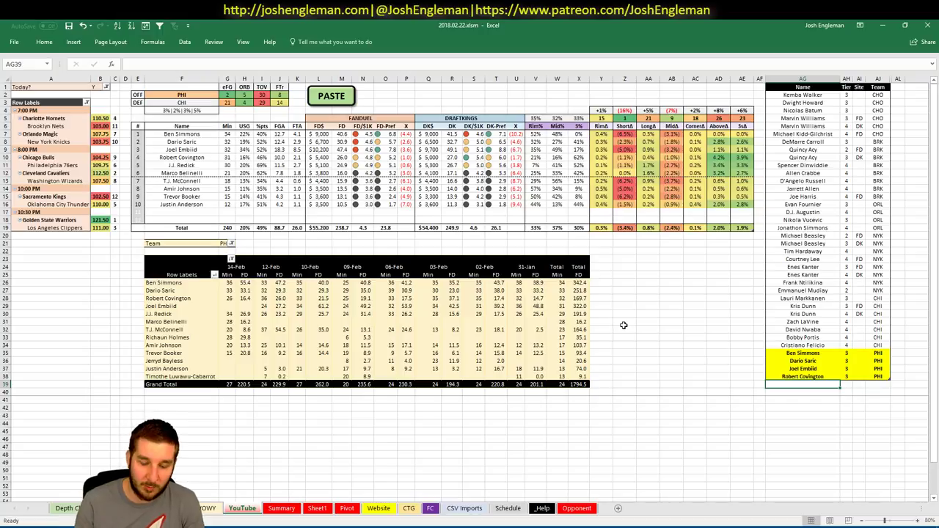
# Add J.J. Redick below Robert Covington in the player list with tier 3, leaving his site blank
pyautogui.write('J.J. Redick')
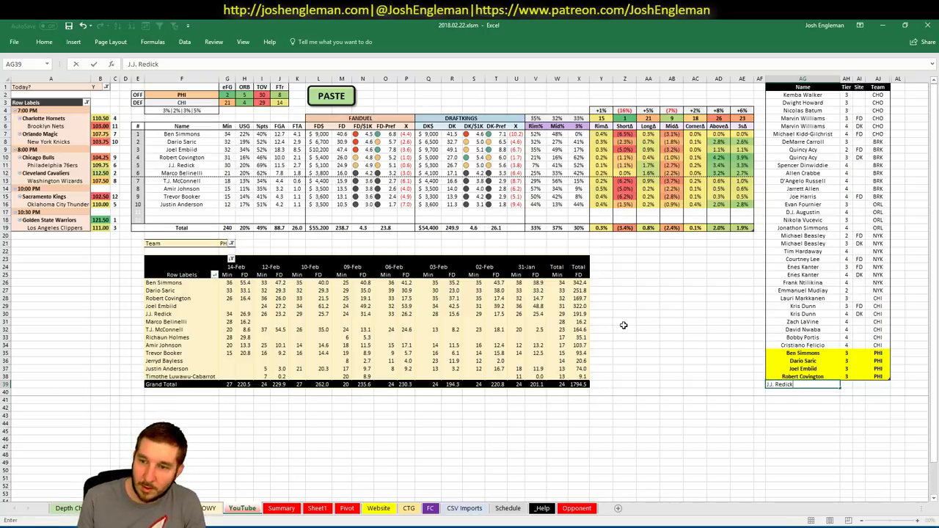
pyautogui.press('Tab')
pyautogui.write('3')
pyautogui.press('Return')
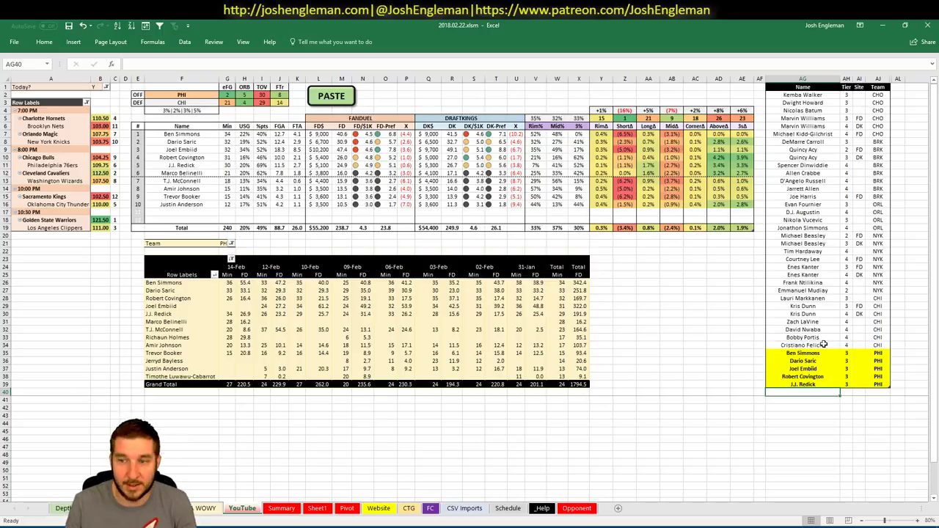
# Set the offensive team of the matchup table to CLE
pyautogui.click(149, 93)
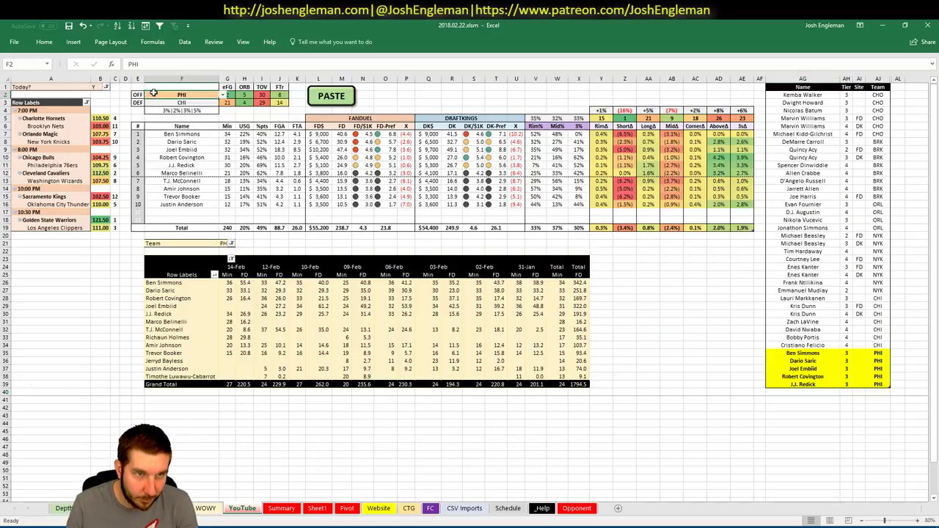
pyautogui.write('CLE')
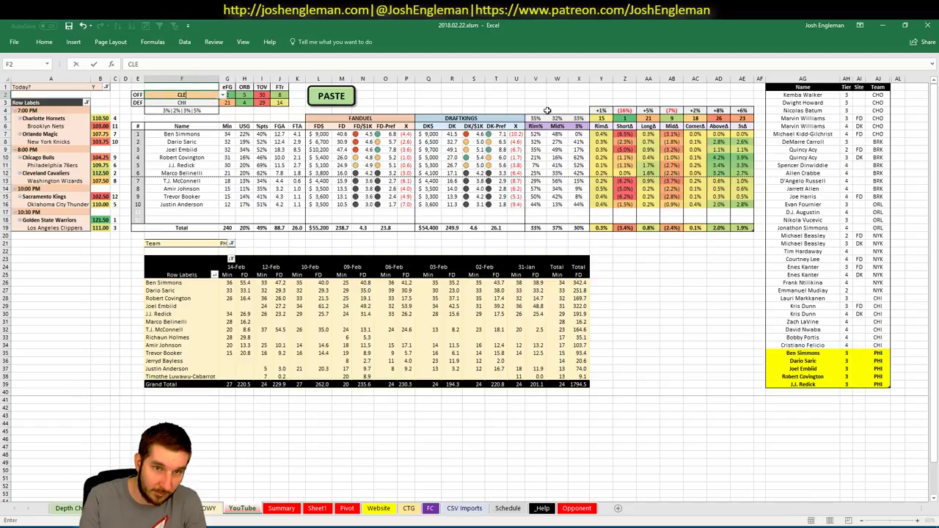
pyautogui.press('Return')
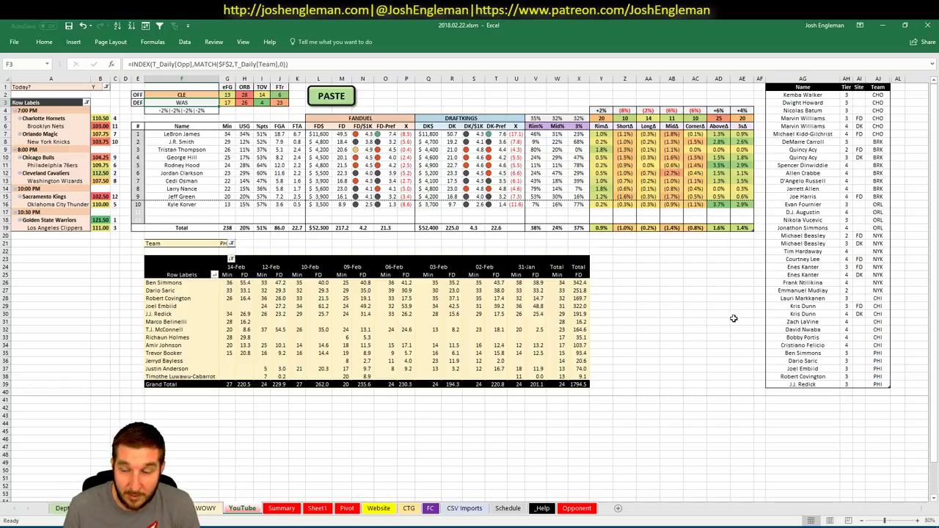
# Filter the recent-games pivot table to team CLE
pyautogui.click(806, 391)
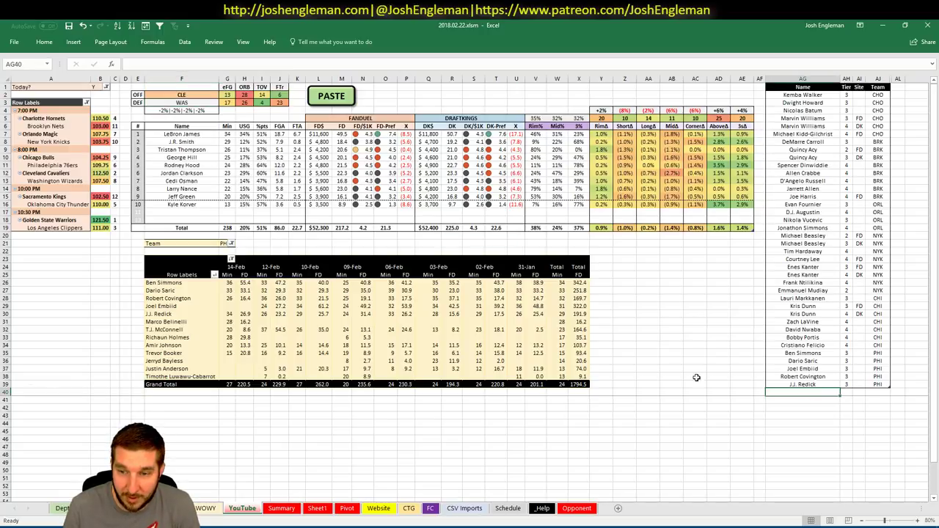
pyautogui.click(224, 243)
pyautogui.write('CLE')
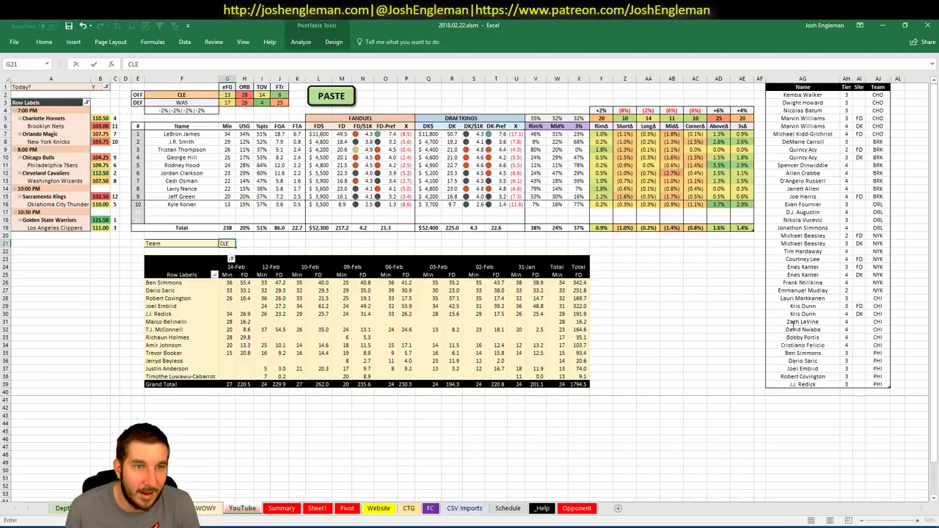
pyautogui.press('Return')
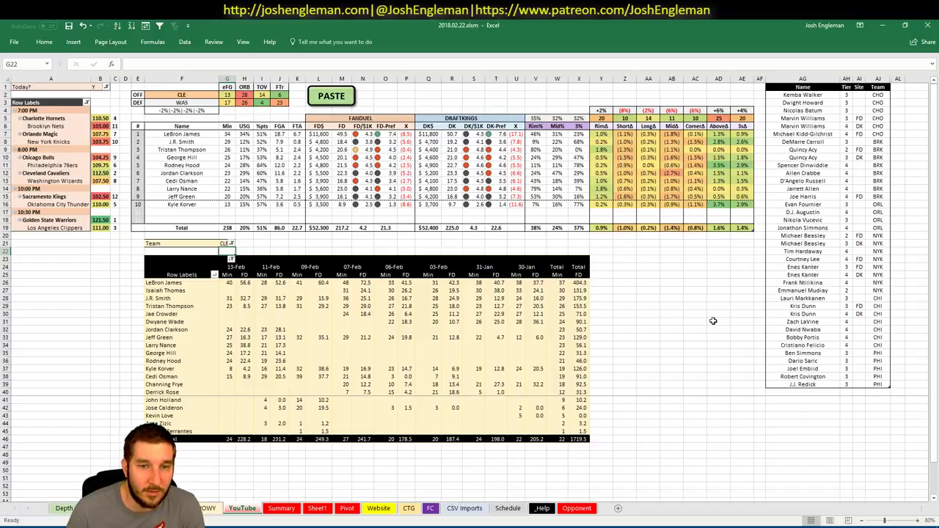
# Add LeBron James below J.J. Redick in the player list with tier 4, leaving his site blank
pyautogui.click(821, 392)
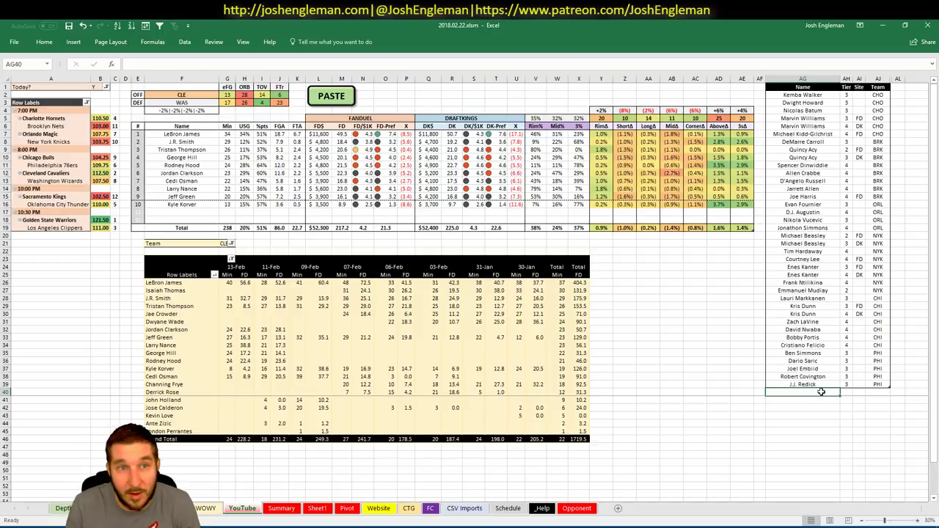
pyautogui.write('LeBron James')
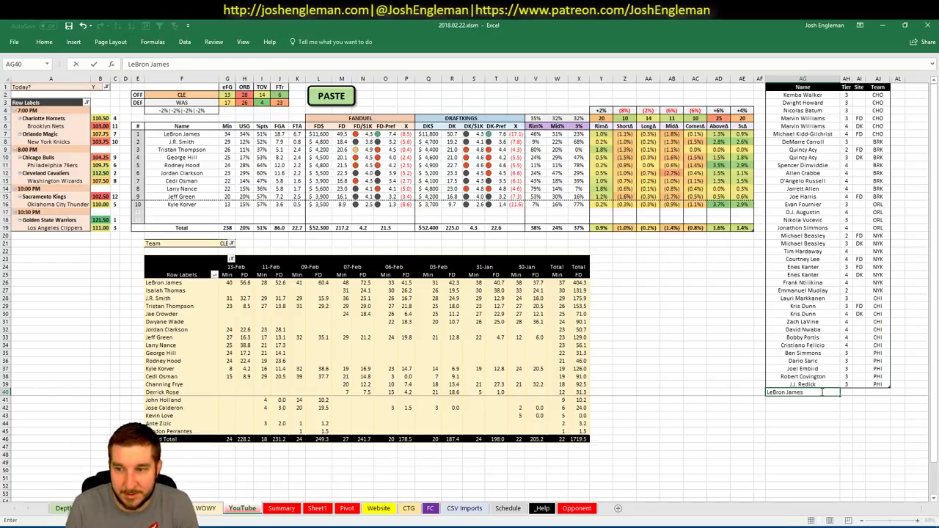
pyautogui.press('Tab')
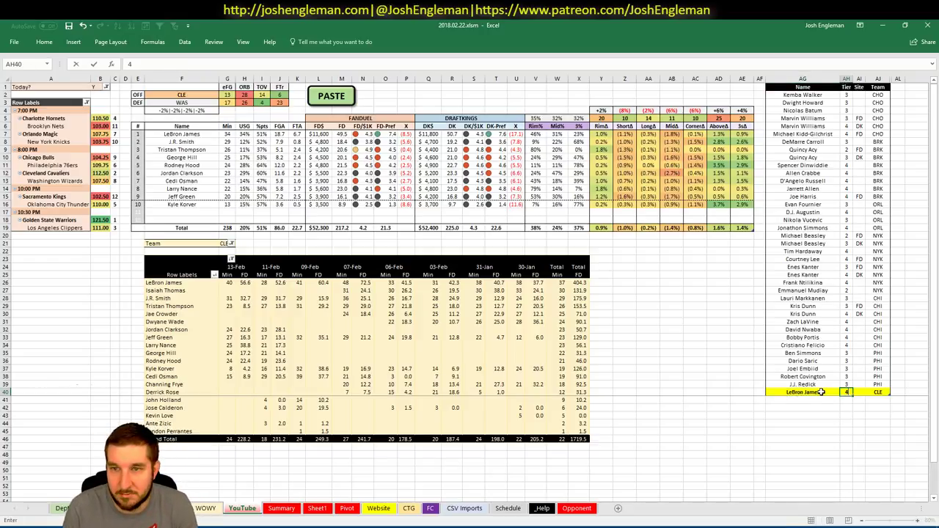
pyautogui.press('Return')
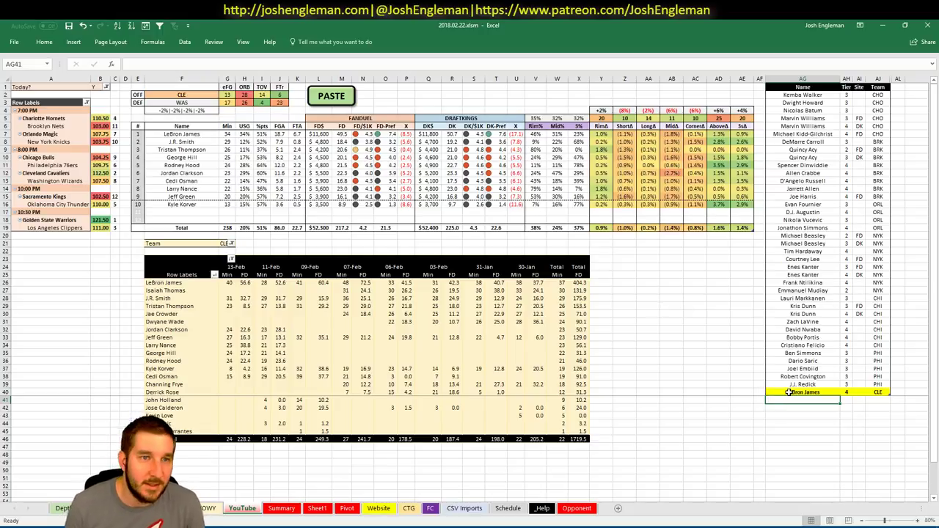
# Add J.R. Smith below LeBron James in the player list with tier 4, leaving his site blank
pyautogui.write('J.R.')
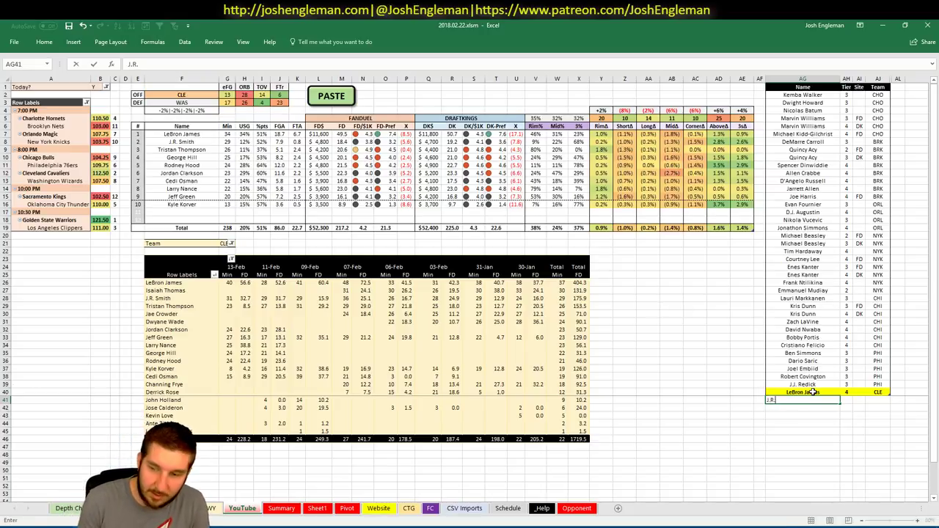
pyautogui.write(' Smith')
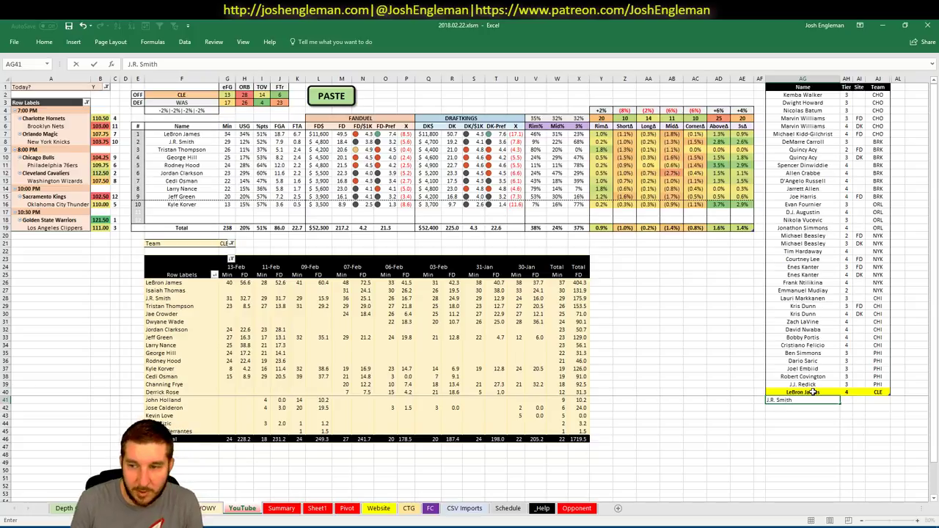
pyautogui.press('Return')
pyautogui.press('Left')
pyautogui.press('Right')
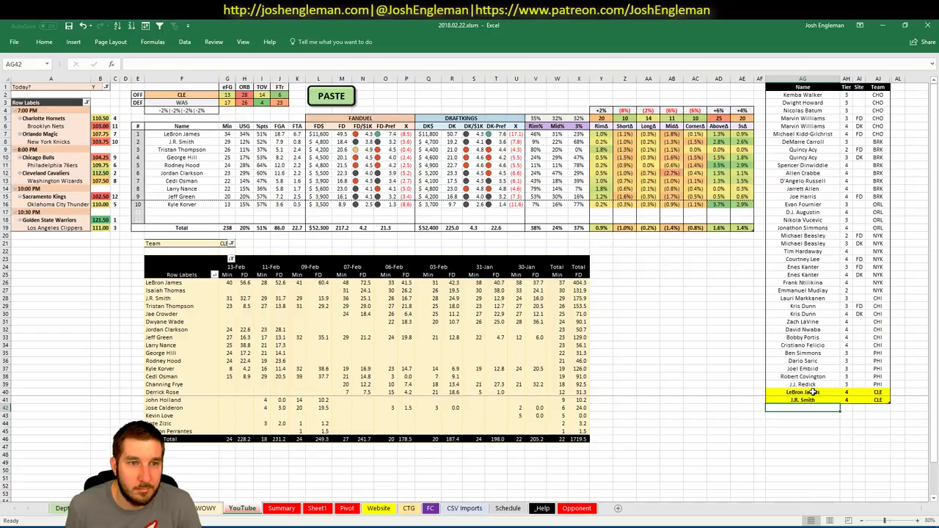
# Add Tristan Thompson below J.R. Smith in the player list with tier 4, leaving his site blank
pyautogui.write('Trist')
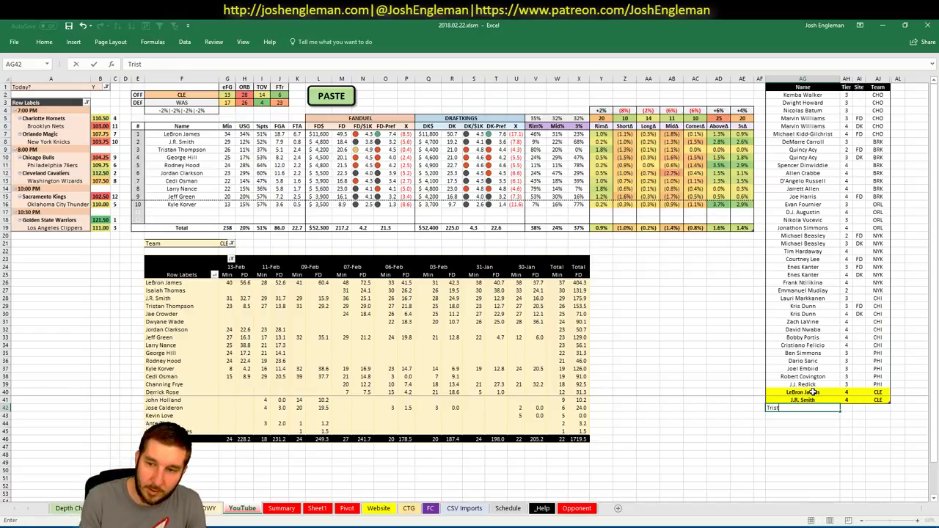
pyautogui.write('an Thompson')
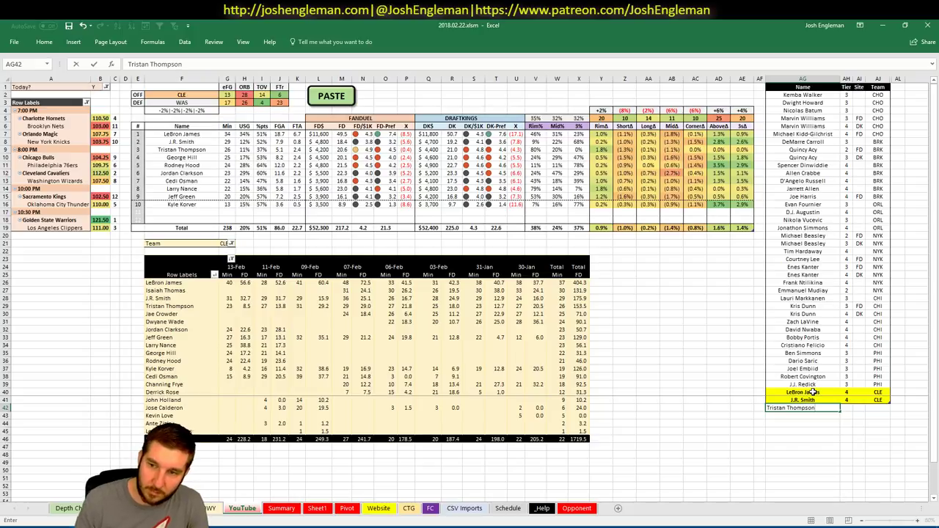
pyautogui.press('Tab')
pyautogui.write('4')
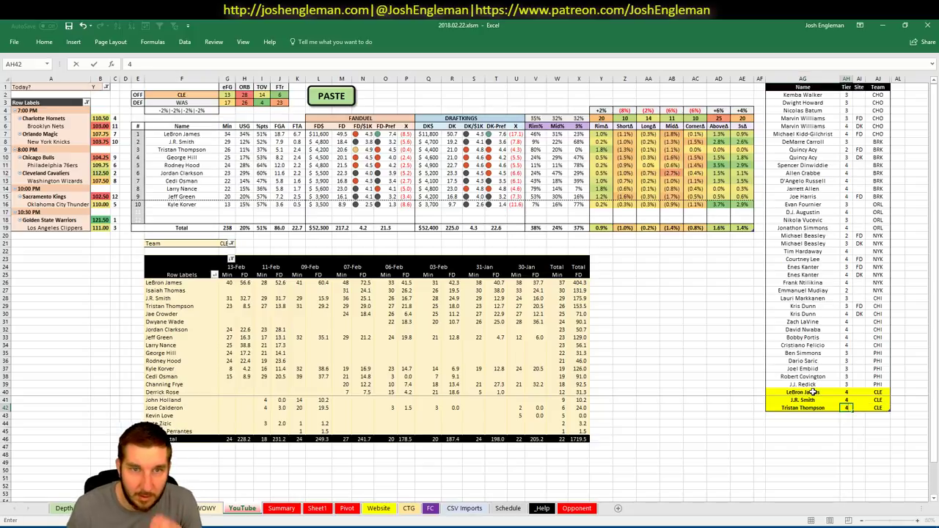
pyautogui.press('Return')
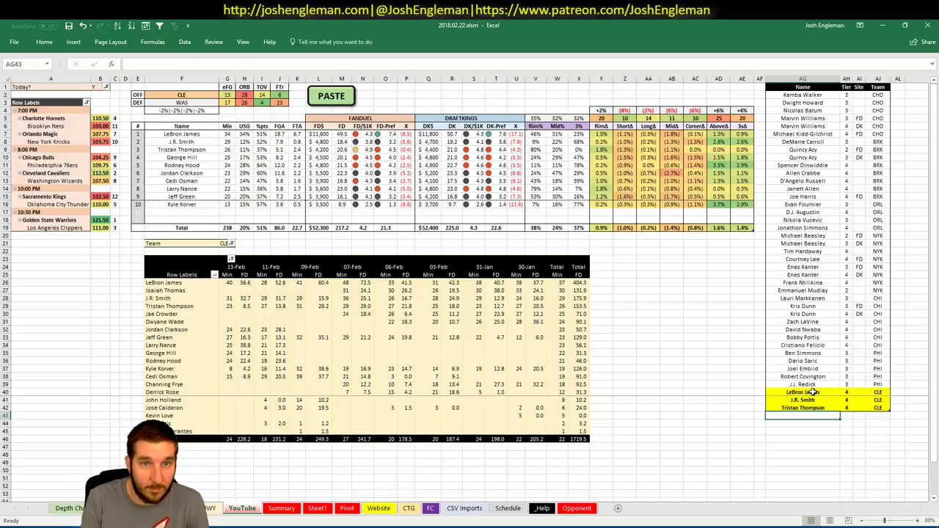
# Add George Hill and Rodney Hood below Tristan Thompson in the player list, both with tier 4 and no site
pyautogui.write('George Hill')
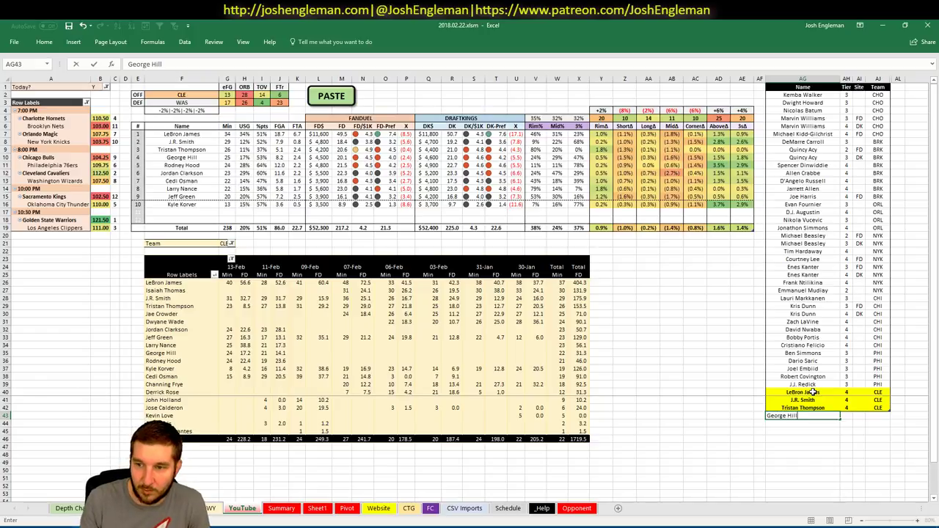
pyautogui.press('Return')
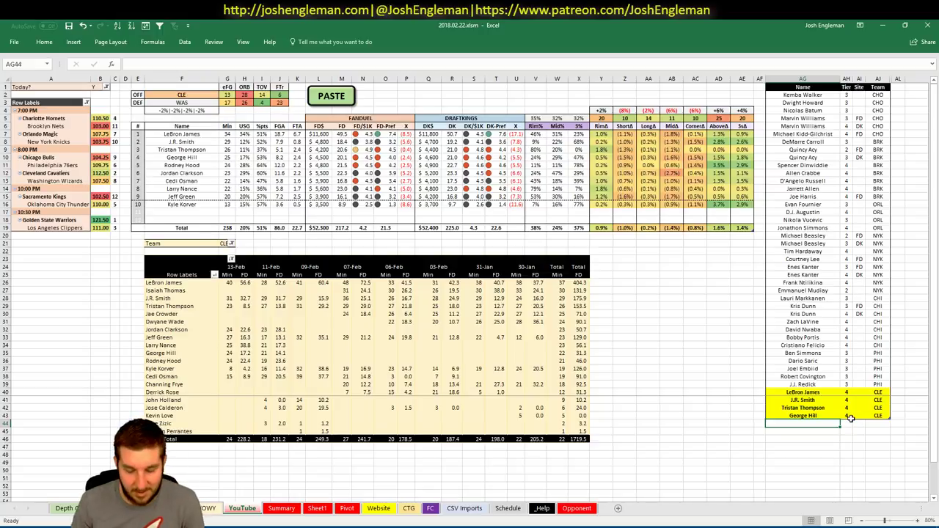
pyautogui.write('Rodney Hood')
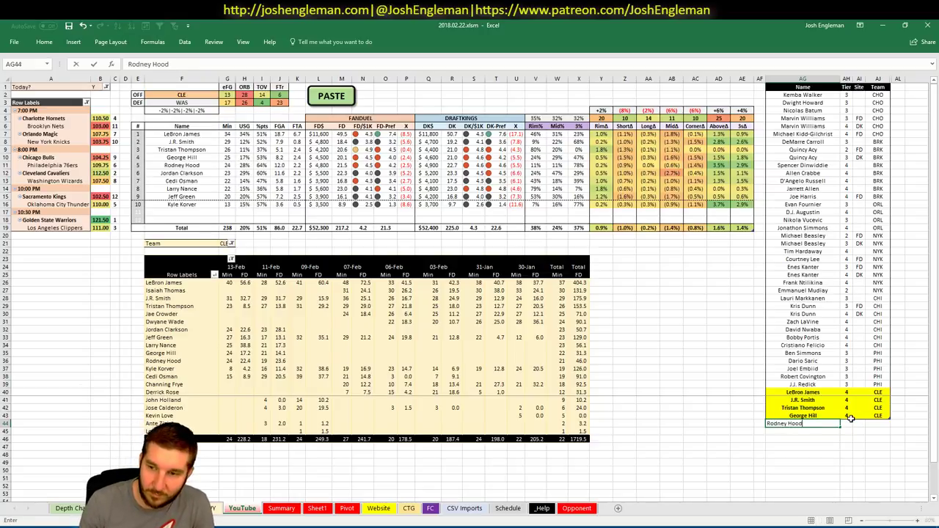
pyautogui.press('Tab')
pyautogui.press('Return')
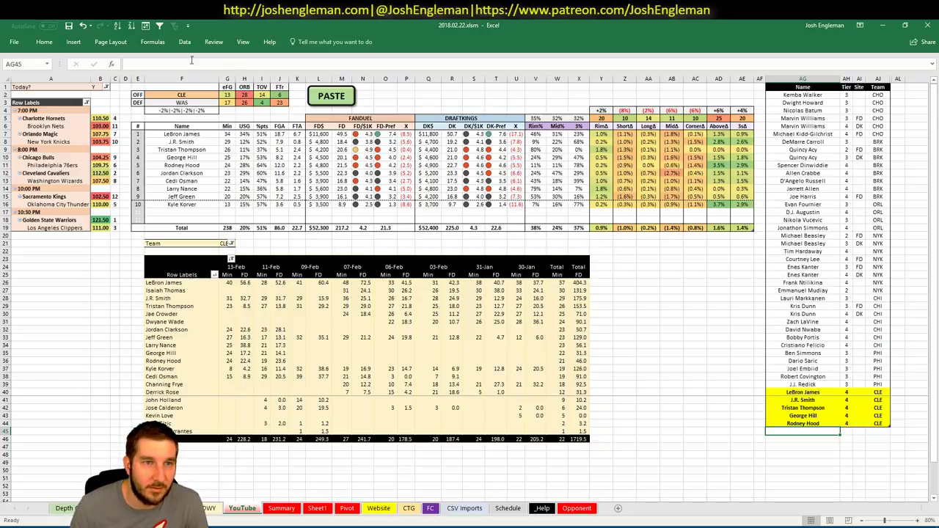
# Set the offensive team of the matchup table to WAS
pyautogui.click(182, 94)
pyautogui.write('WAS')
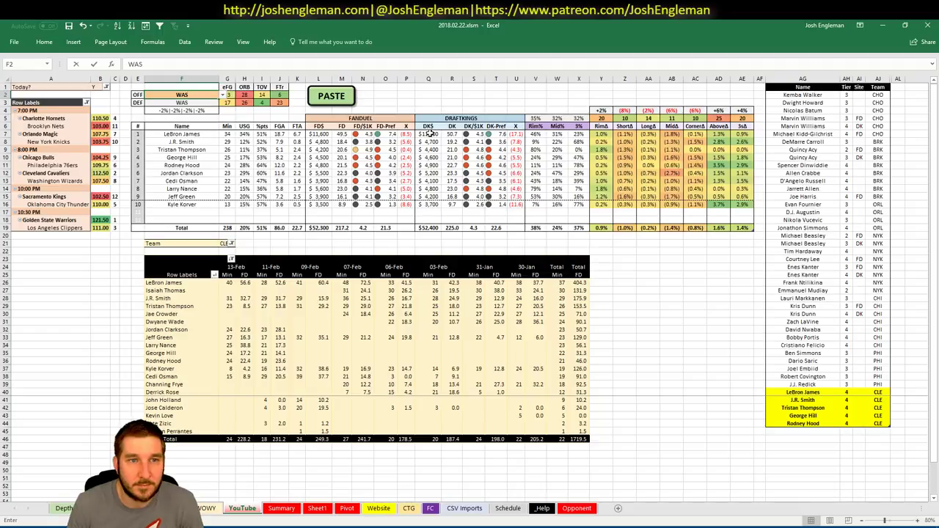
pyautogui.press('Tab')
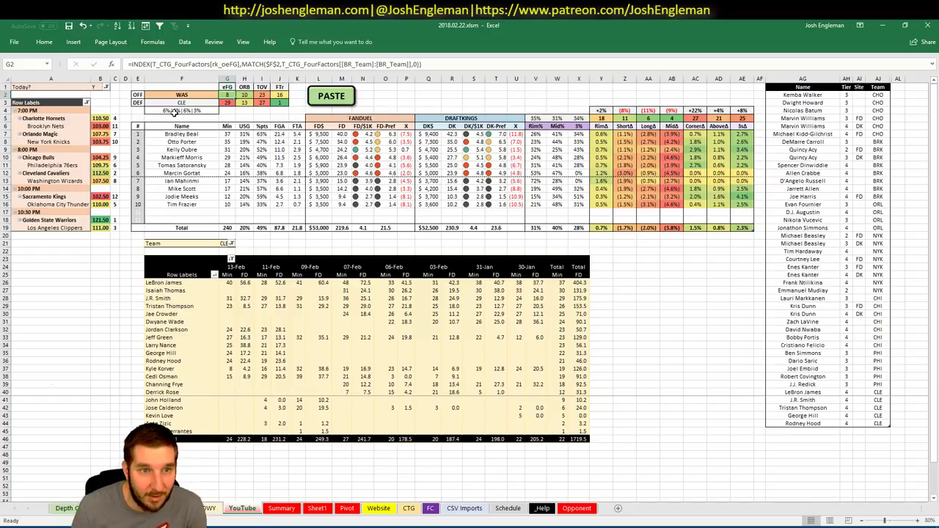
pyautogui.click(803, 430)
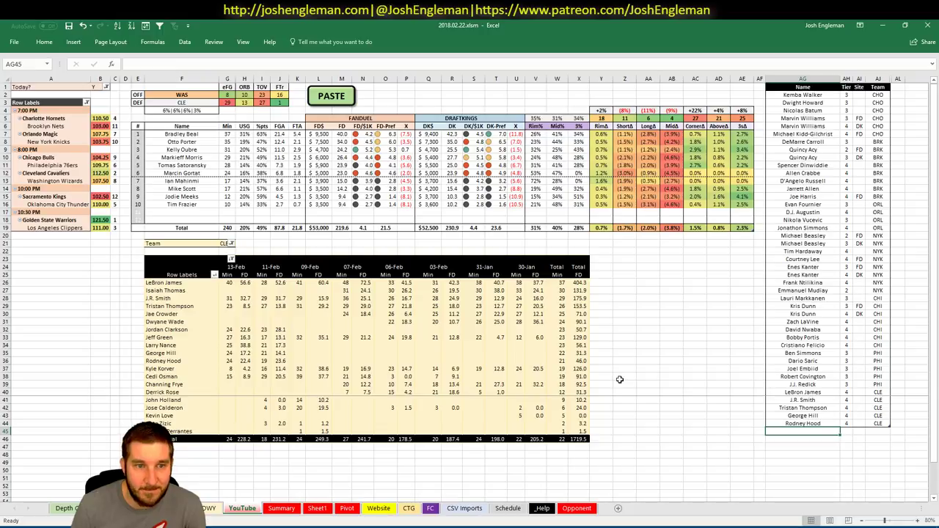
# Filter the recent-games pivot table to team WAS
pyautogui.click(224, 242)
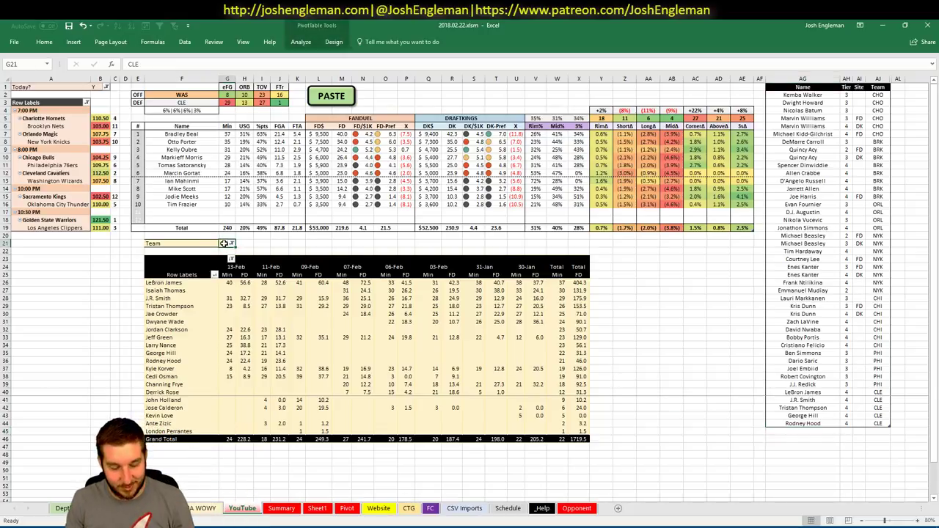
pyautogui.write('WAS')
pyautogui.press('Return')
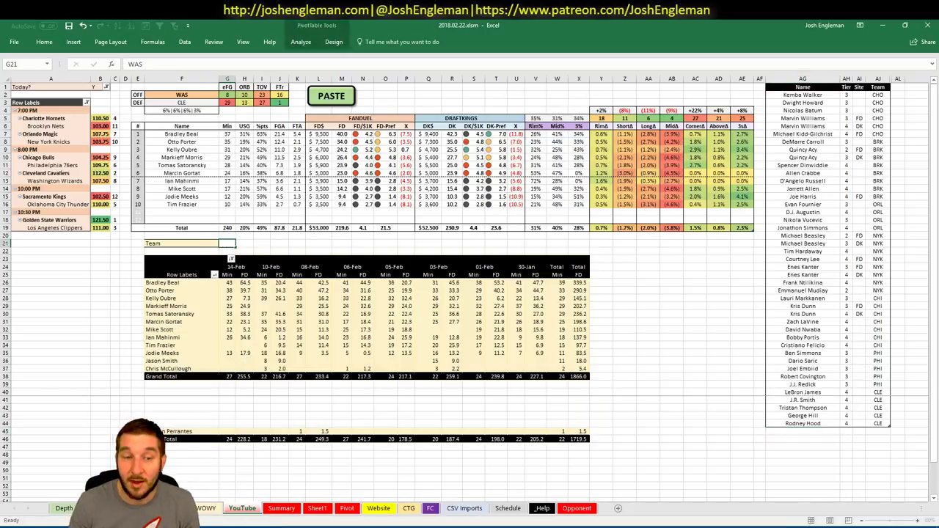
pyautogui.click(342, 243)
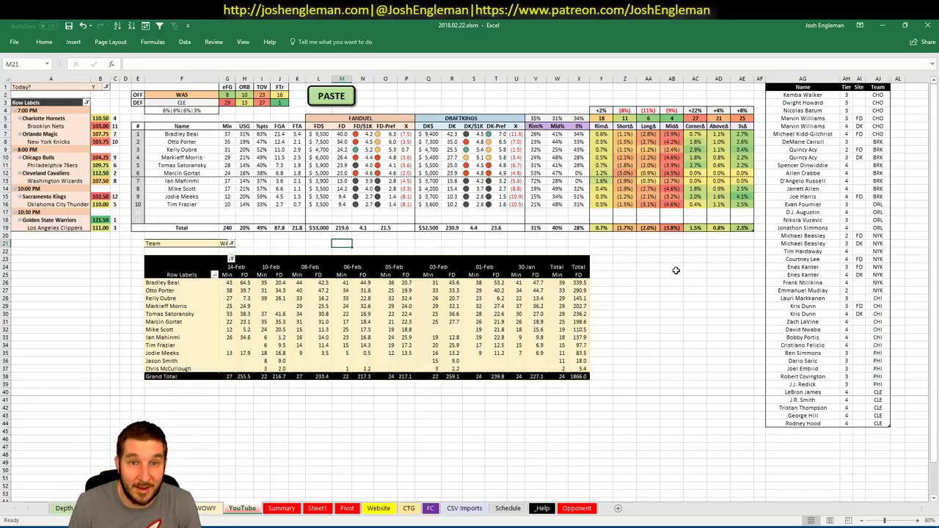
pyautogui.click(789, 430)
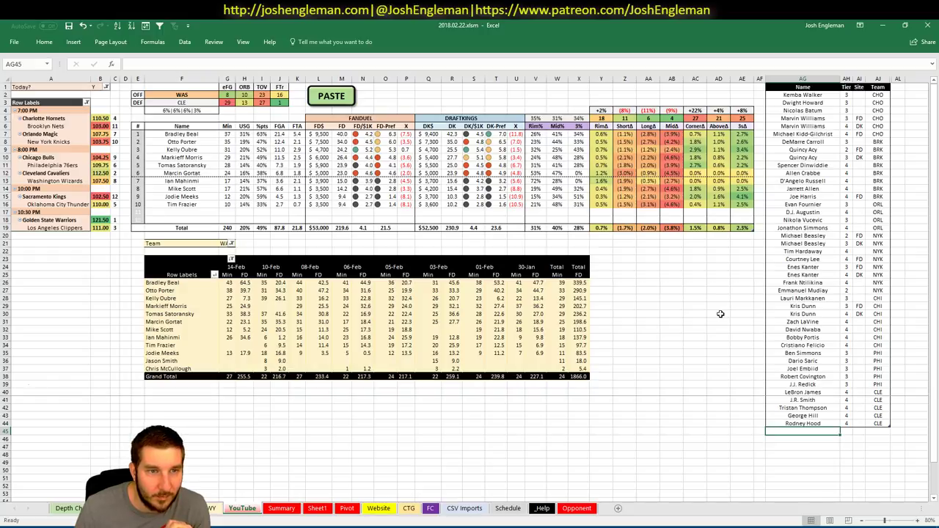
# Check the team matchup rankings on the Summary sheet and add Bradley Beal below Rodney Hood in the player list with tier 3
pyautogui.click(281, 508)
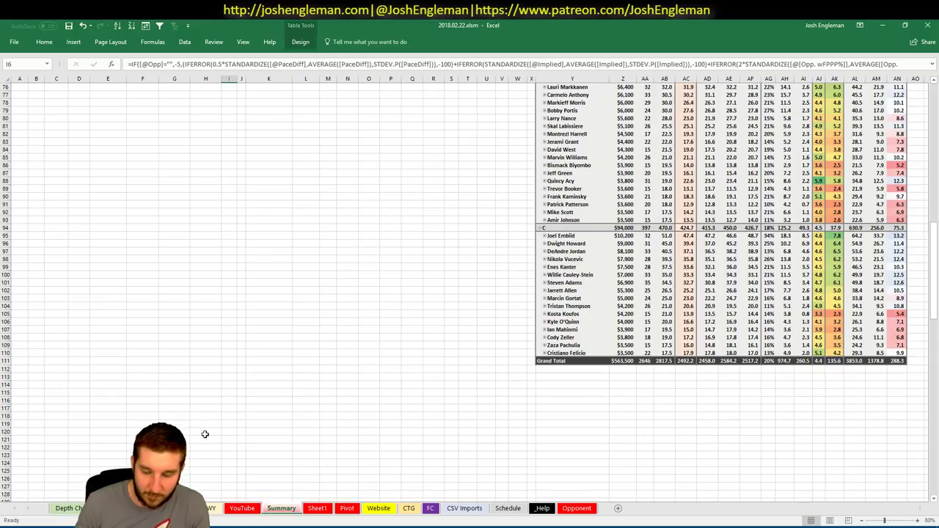
pyautogui.hotkey('ctrl', 'Home')
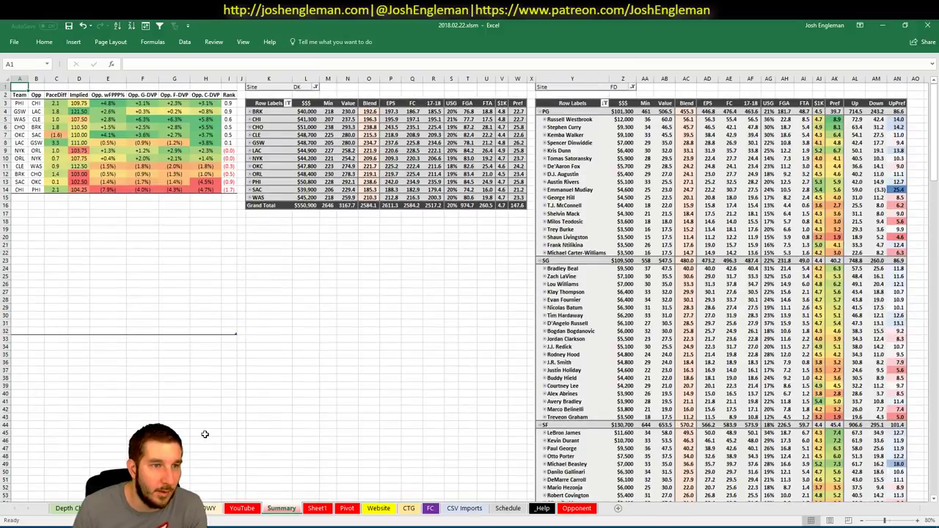
pyautogui.click(243, 508)
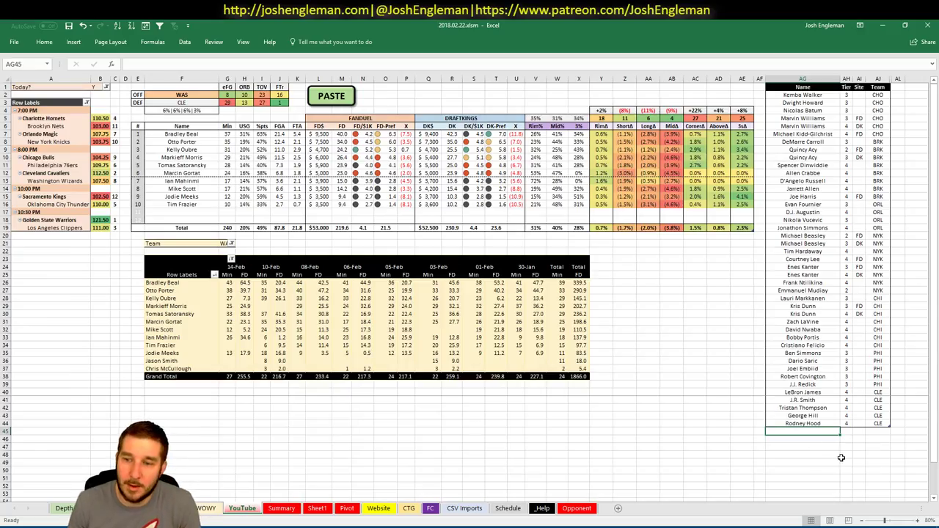
pyautogui.write('Bradley Beal')
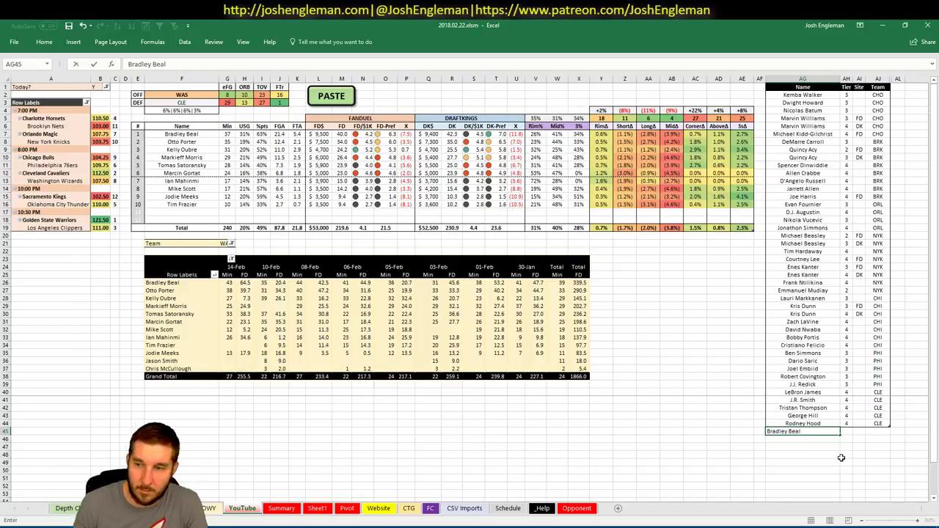
pyautogui.press('Return')
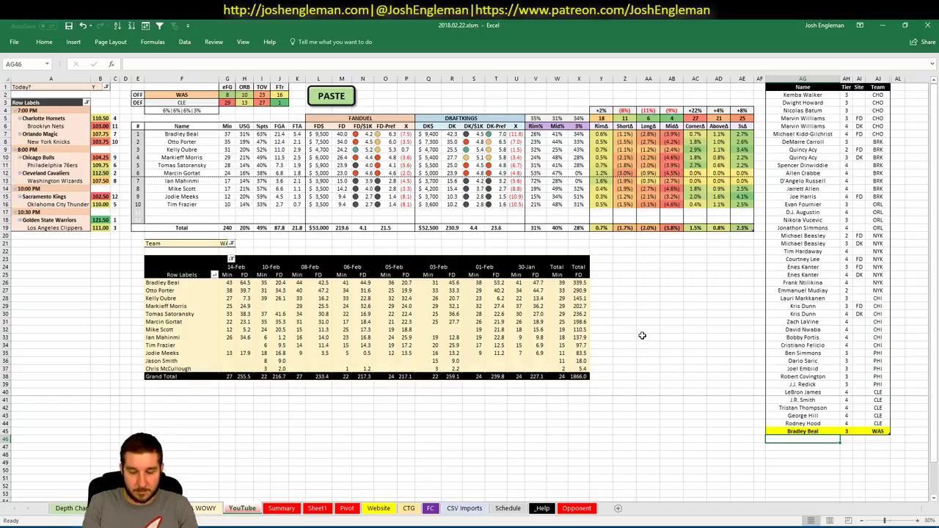
# Add Otto Porter below Bradley Beal in the player list with tier 3, leaving his site blank
pyautogui.write('Otto Por')
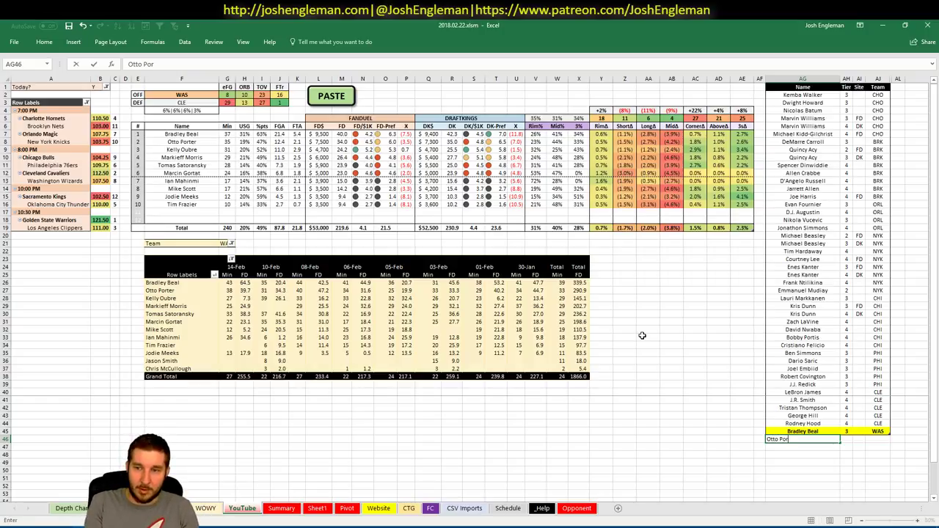
pyautogui.write('ter')
pyautogui.press('Return')
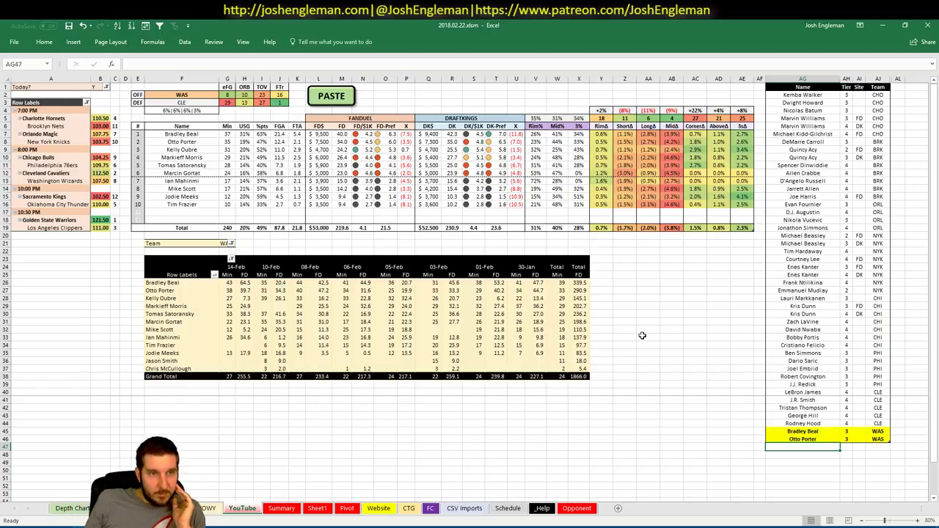
# Add Kelly Oubre below Otto Porter in the player list with tier 3, consulting the player projections on the Summary sheet
pyautogui.write('Kelly Oubre')
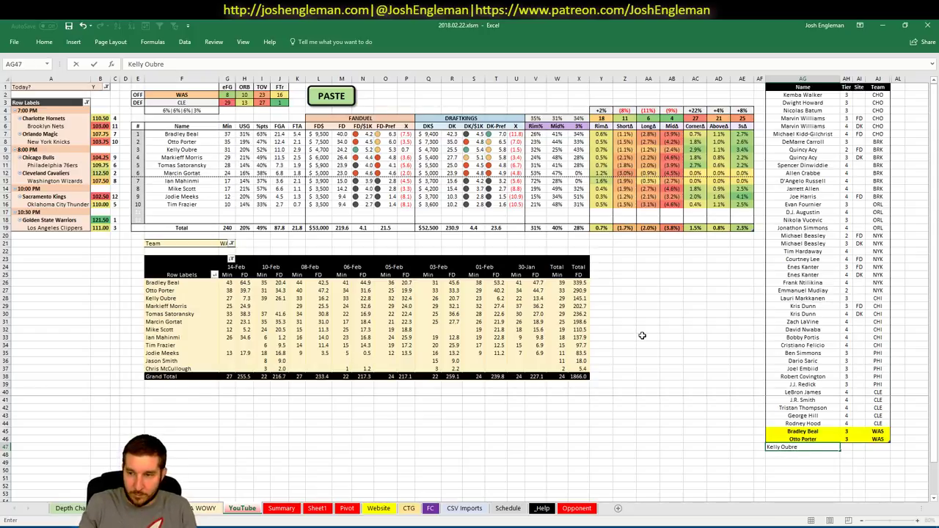
pyautogui.press('Return')
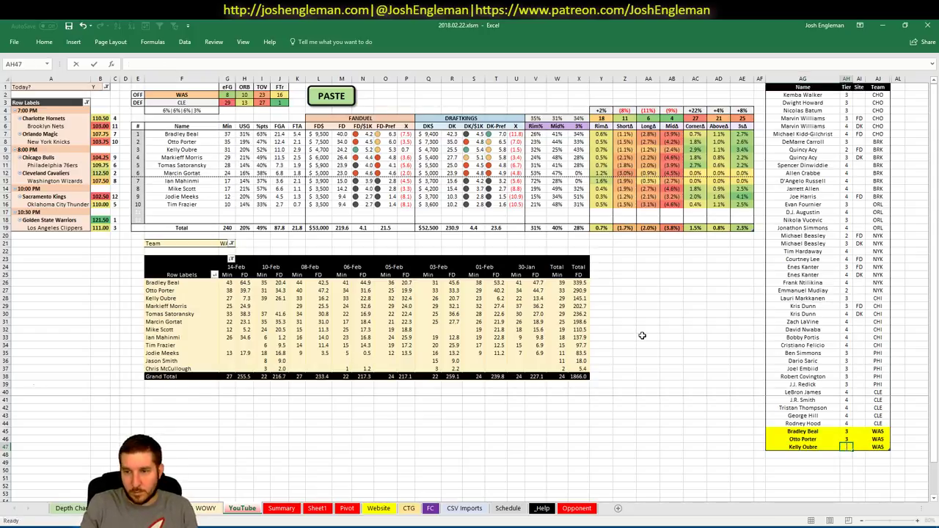
pyautogui.click(281, 508)
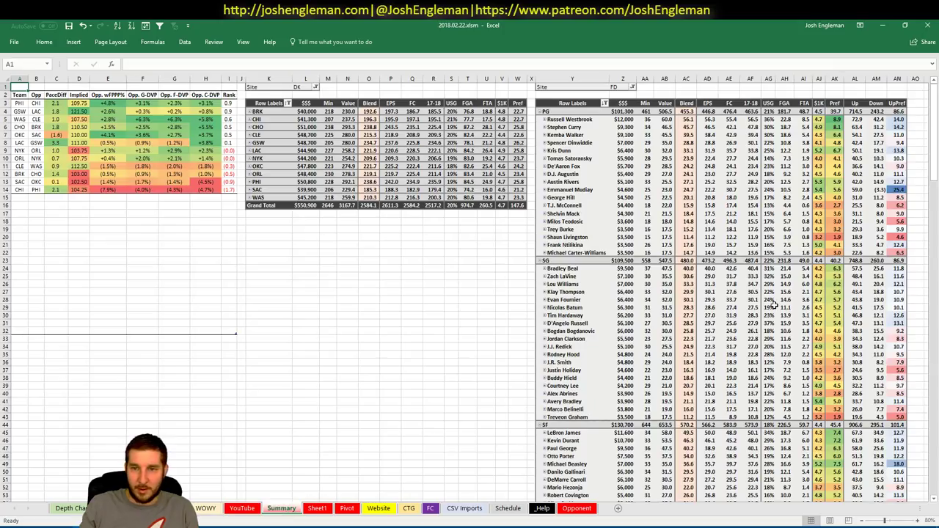
pyautogui.scroll(-8, 774, 305)
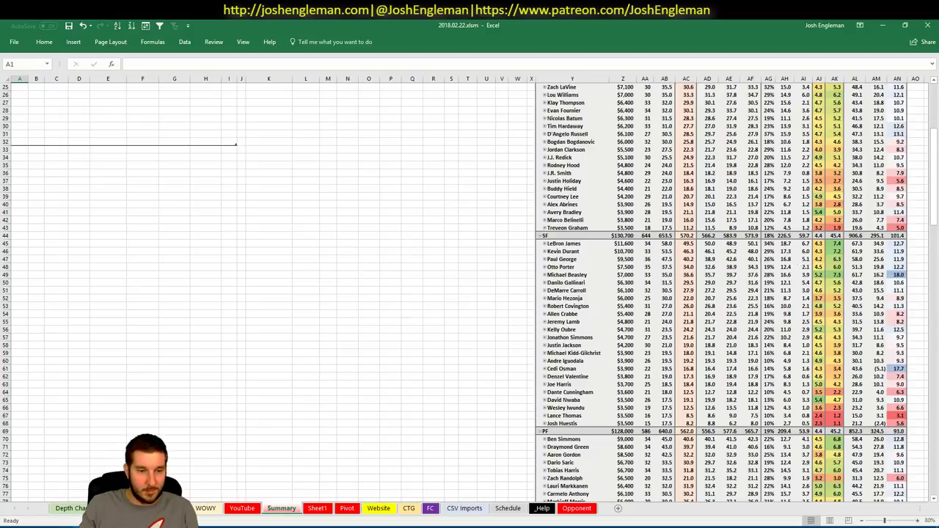
pyautogui.click(242, 508)
pyautogui.click(243, 511)
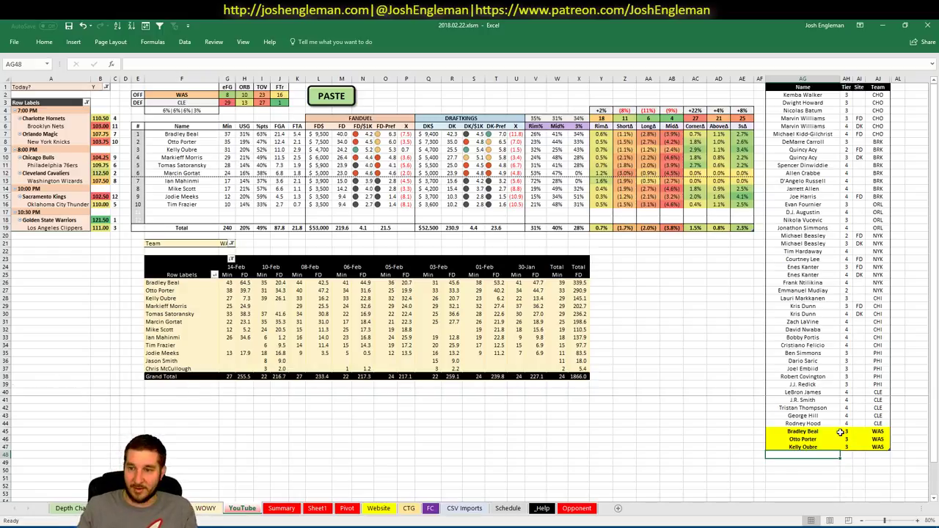
pyautogui.click(723, 438)
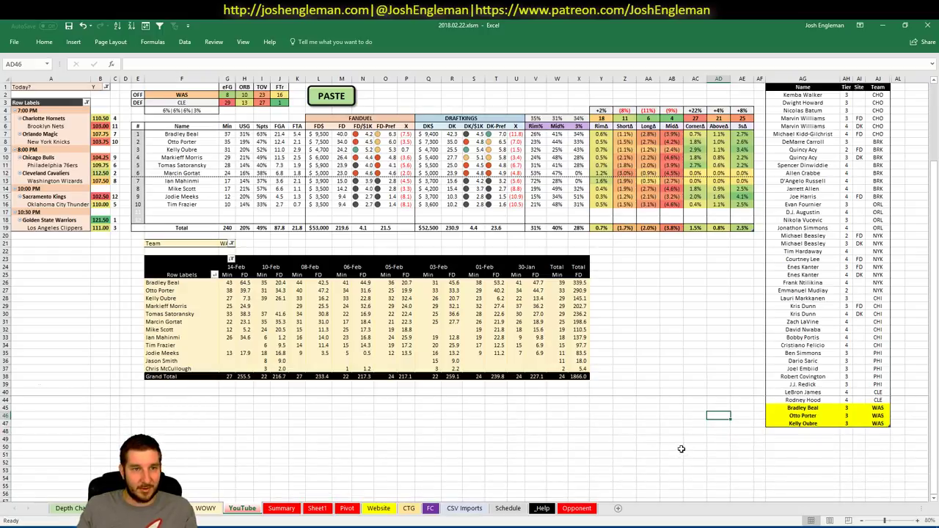
pyautogui.click(693, 417)
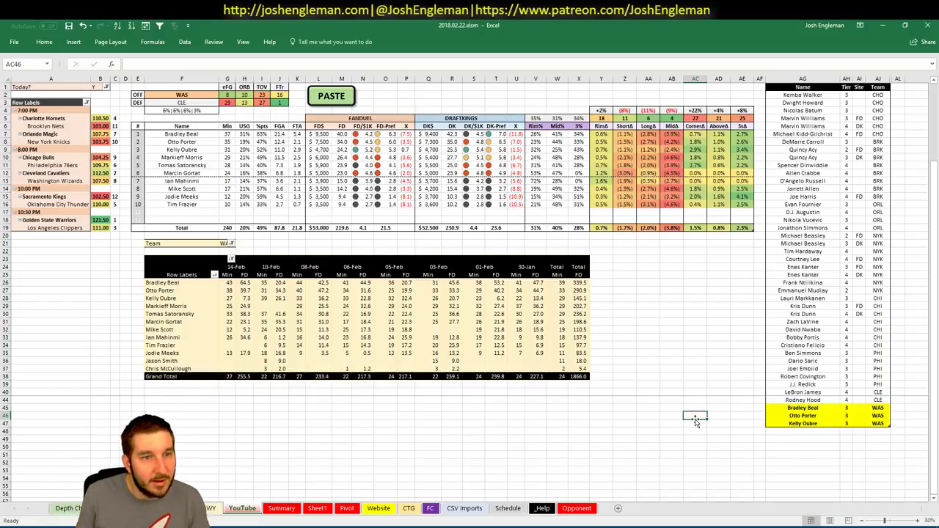
pyautogui.click(688, 408)
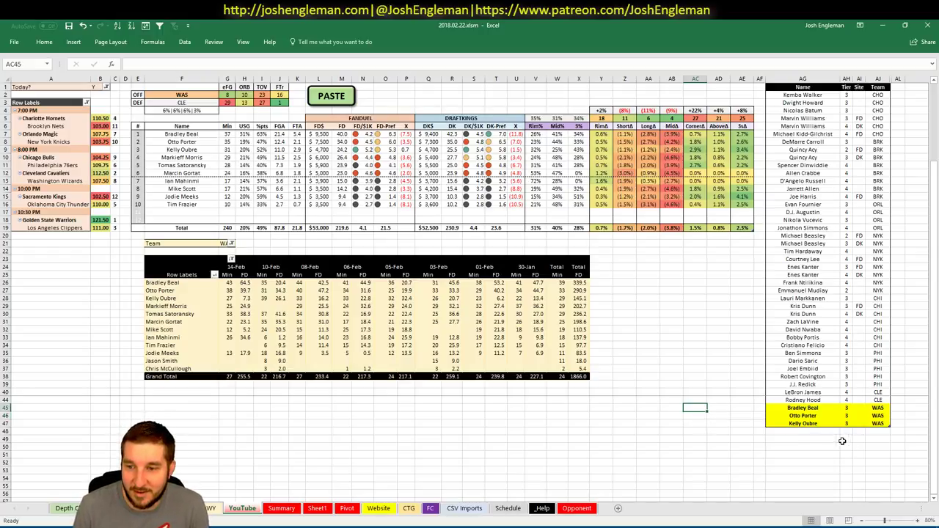
# Add Markieff Morris below Kelly Oubre in the player list with tier 3, leaving his site blank
pyautogui.click(822, 431)
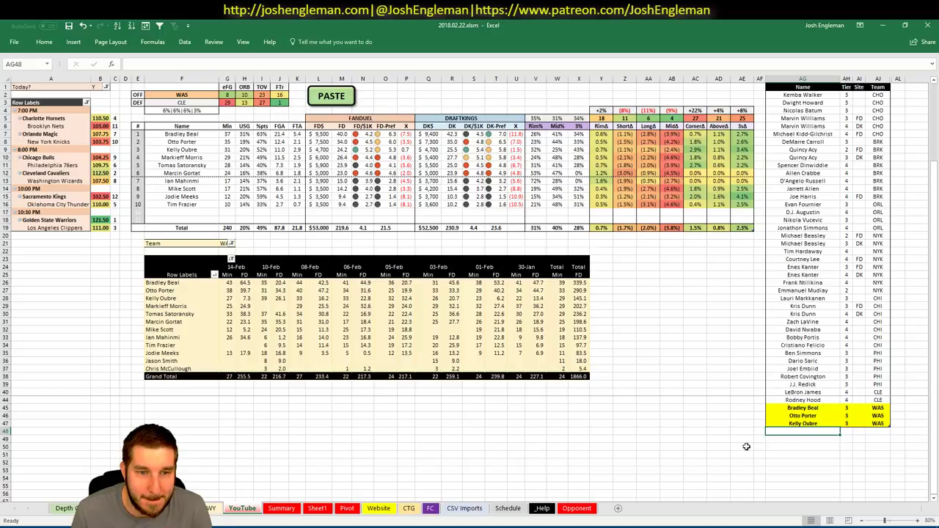
pyautogui.write('Markieff Morris')
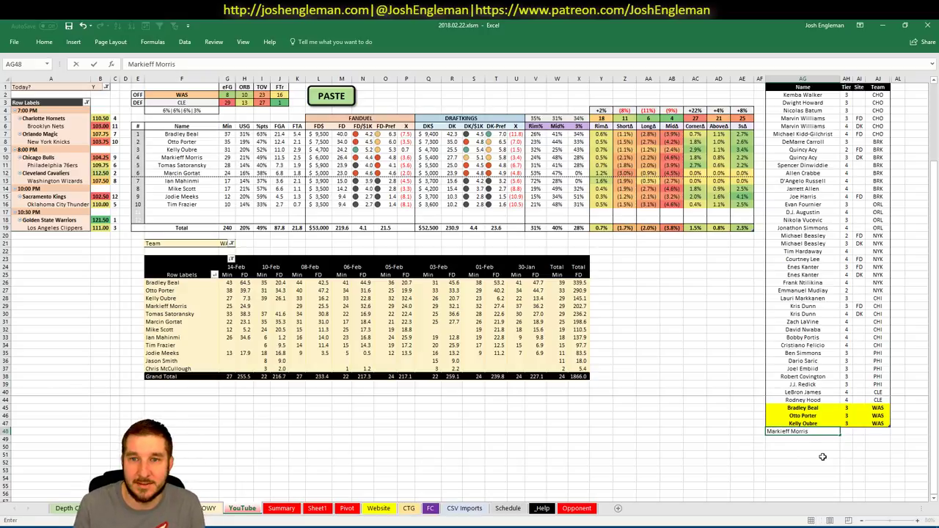
pyautogui.press('Return')
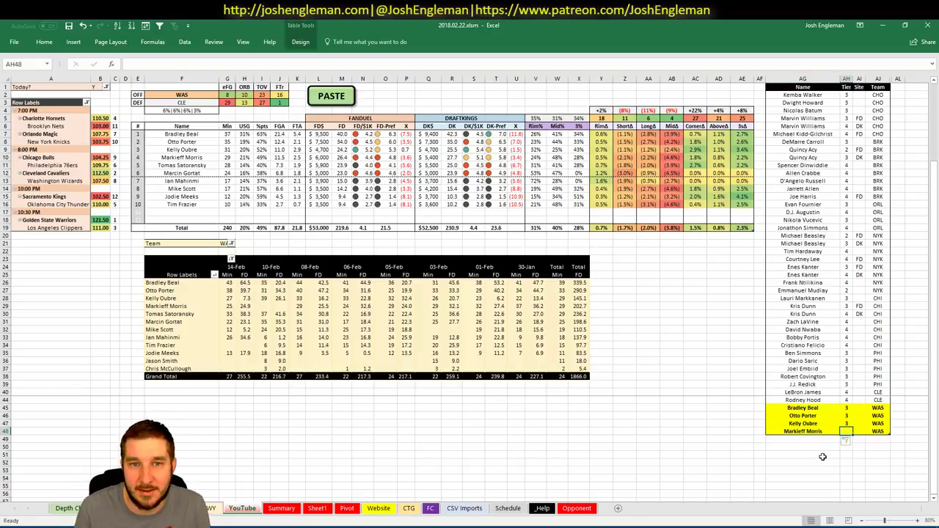
pyautogui.write('3')
pyautogui.press('Return')
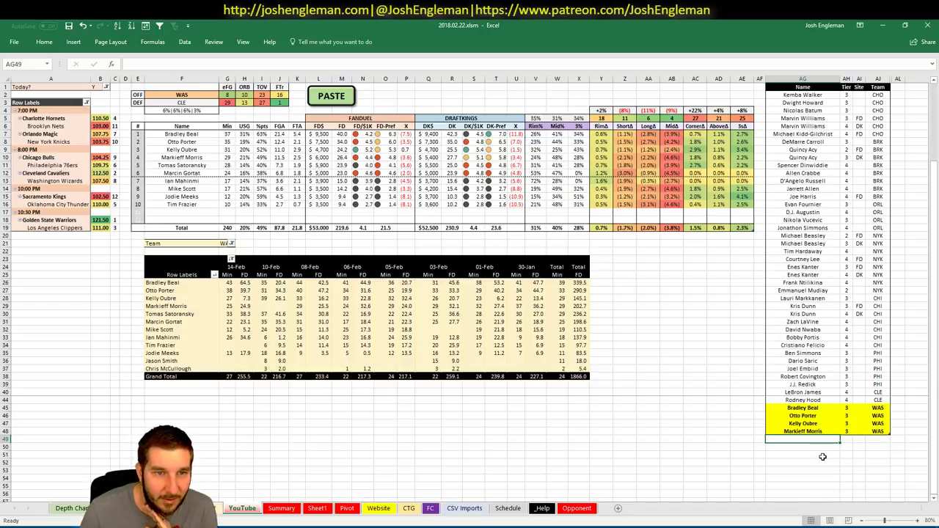
# Add Tomas Satoransky below Markieff Morris in the player list with tier 4, leaving his site blank
pyautogui.write('Tomas')
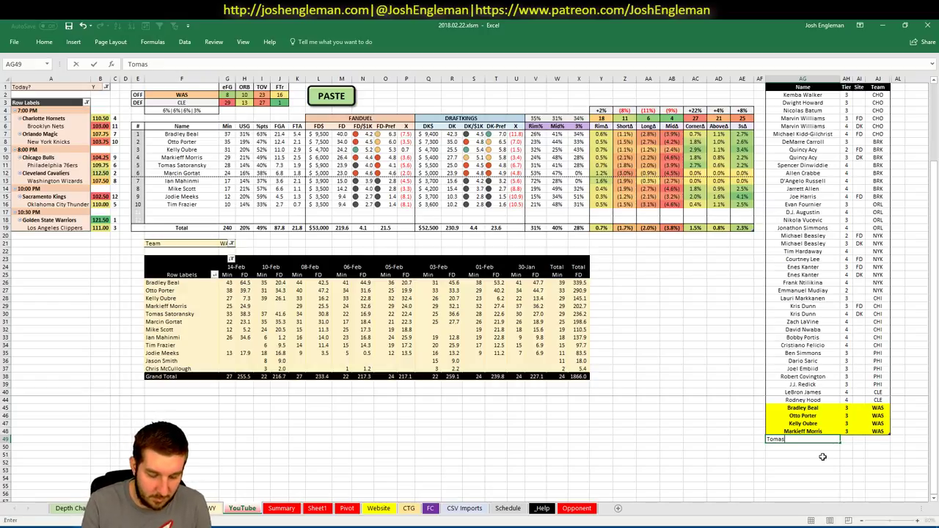
pyautogui.write(' Sat')
pyautogui.press('BackSpace')
pyautogui.write('ato')
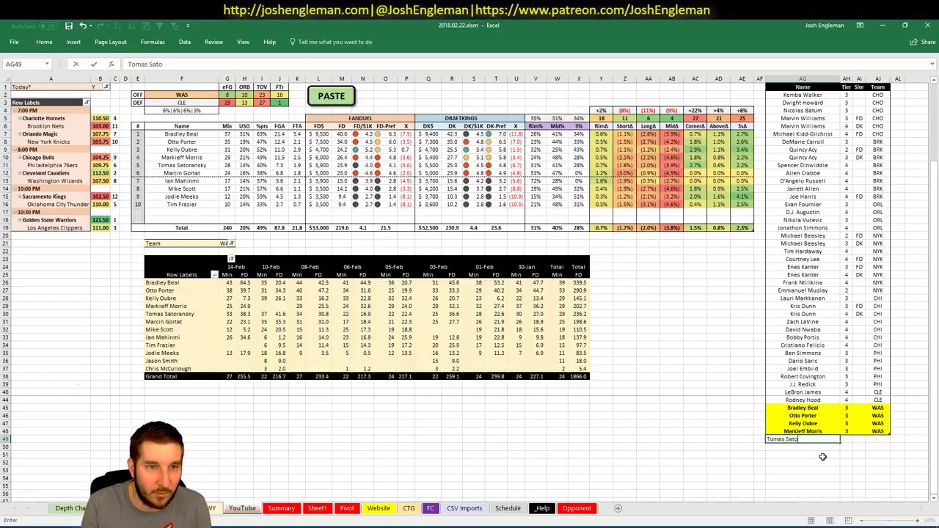
pyautogui.write('ransky')
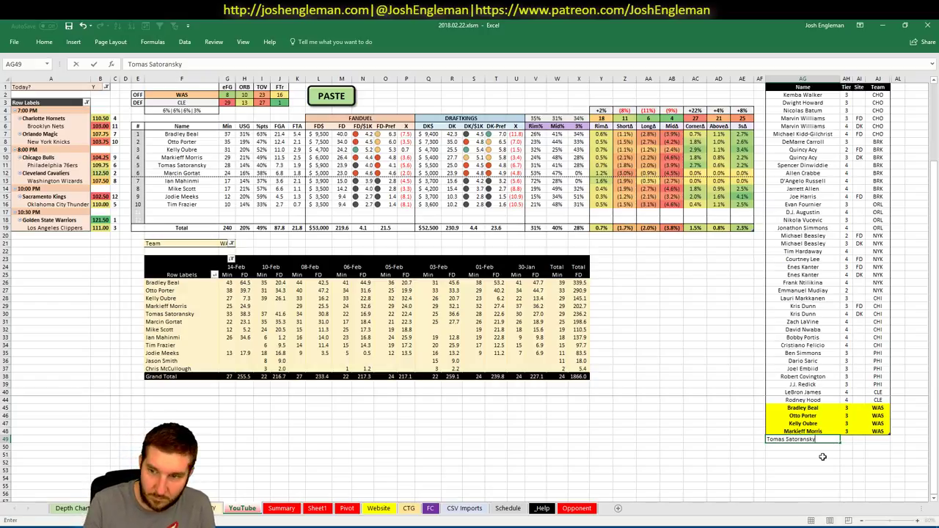
pyautogui.press('Return')
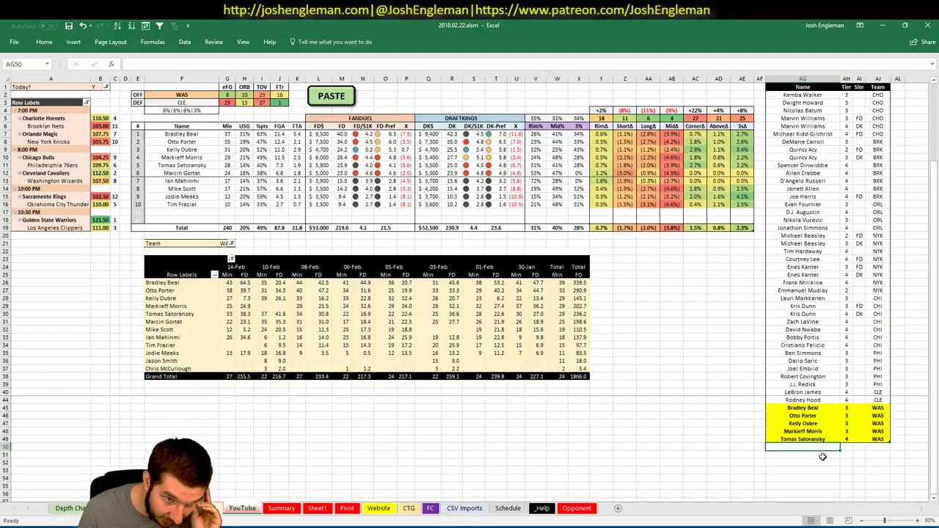
# Switch both the offensive team in the projections table and the recent-games pivot's team filter to SAC
pyautogui.click(184, 96)
pyautogui.write('SAC')
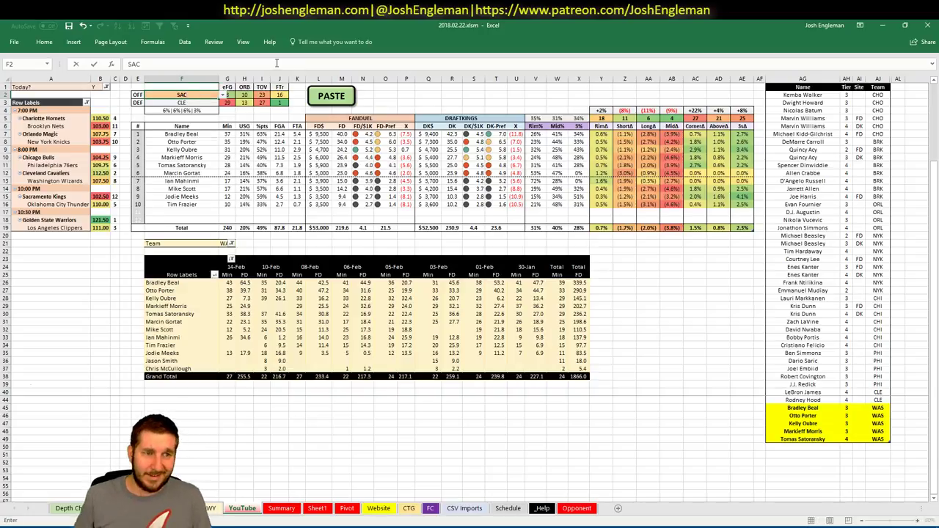
pyautogui.press('Return')
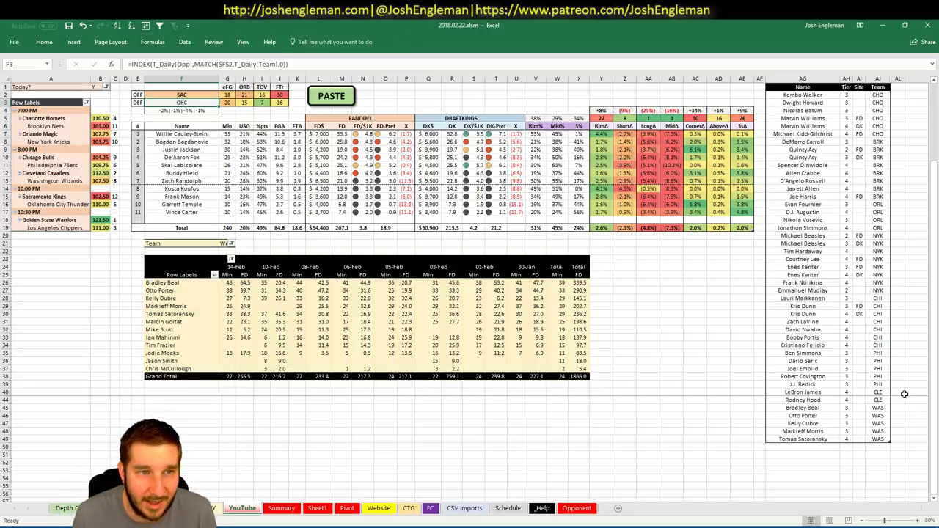
pyautogui.click(824, 449)
pyautogui.click(802, 424)
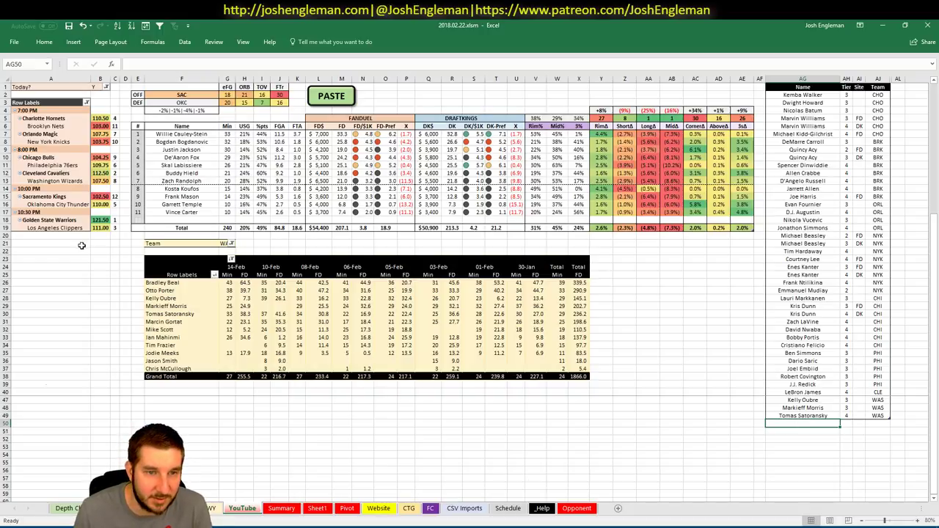
pyautogui.click(225, 243)
pyautogui.write('SAC')
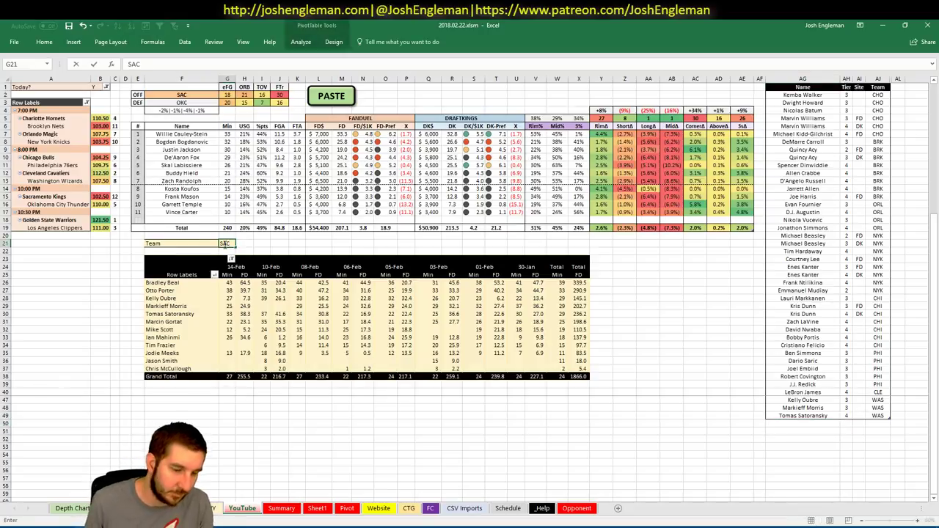
pyautogui.press('Return')
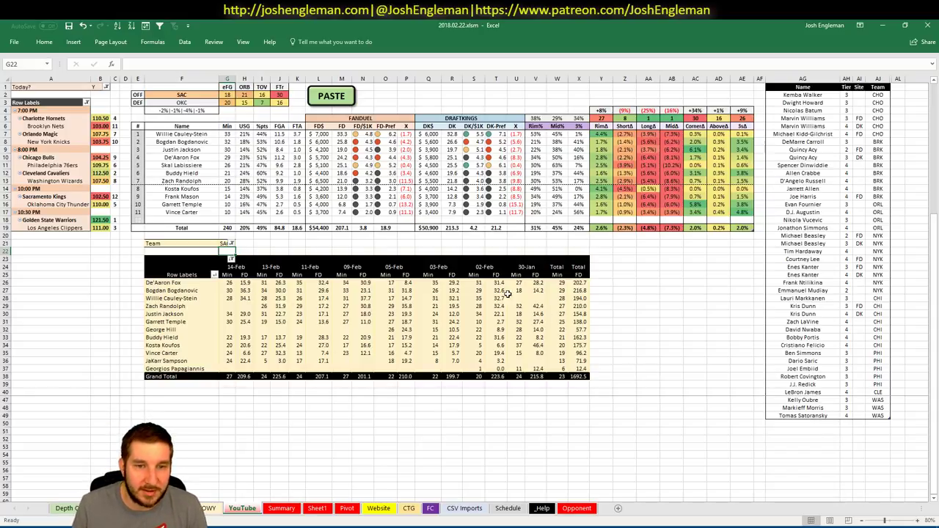
# Add Willie Cauley-Stein below Tomas Satoransky in the player list with tier 3, leaving his site blank
pyautogui.click(825, 424)
pyautogui.write('Wi')
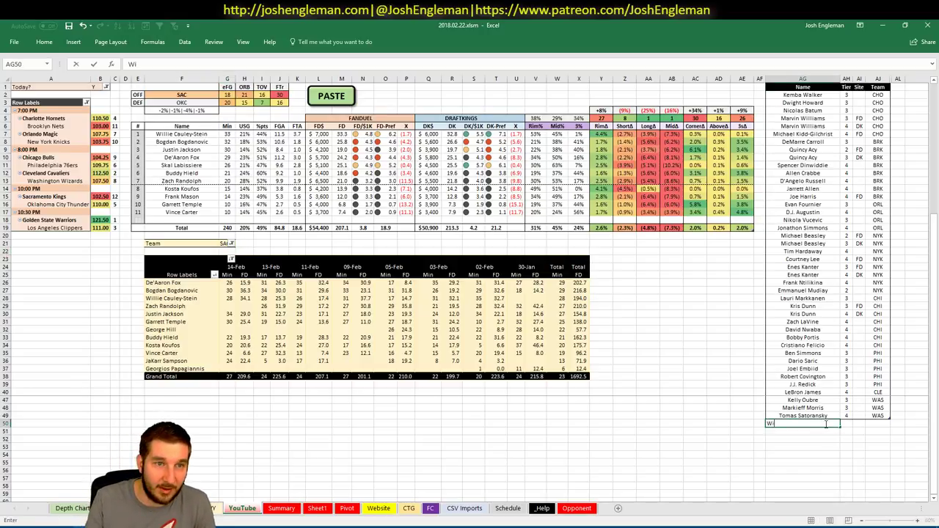
pyautogui.write('llie Cauley')
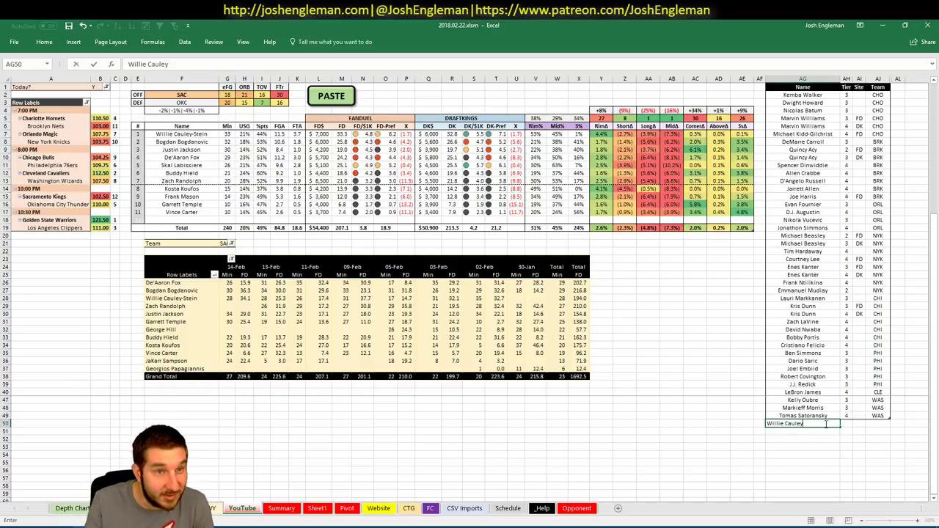
pyautogui.write('-Stein')
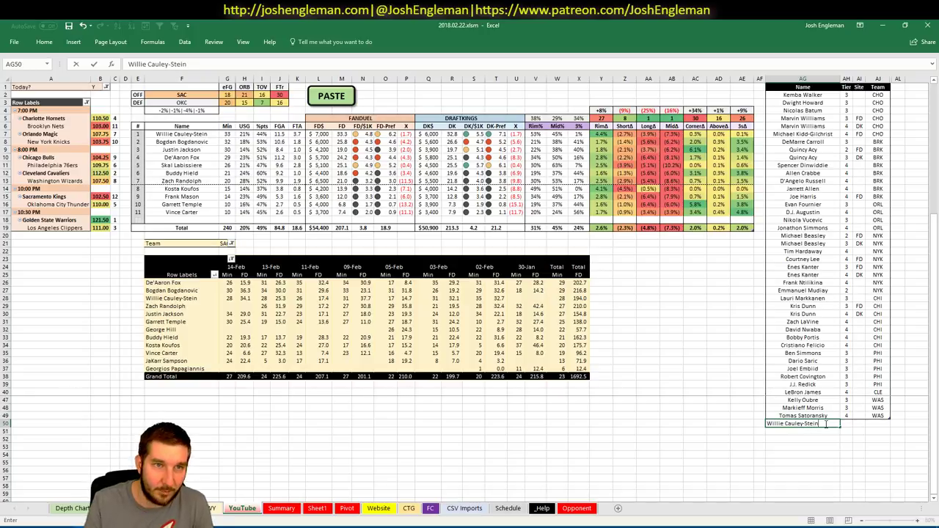
pyautogui.press('Tab')
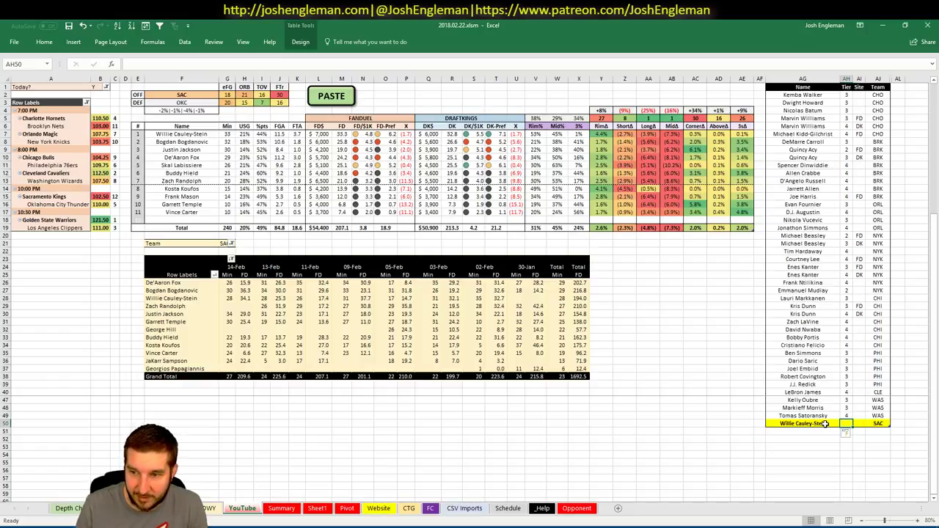
pyautogui.write('3')
pyautogui.press('Return')
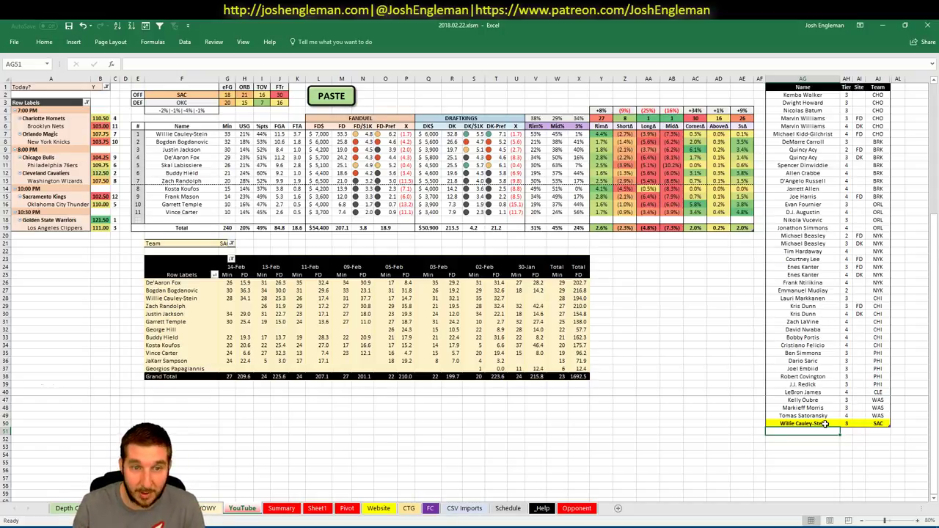
# Add Bogdan Bogdanovic below Willie Cauley-Stein in the player list with tier 4, leaving his site blank
pyautogui.write('Bog')
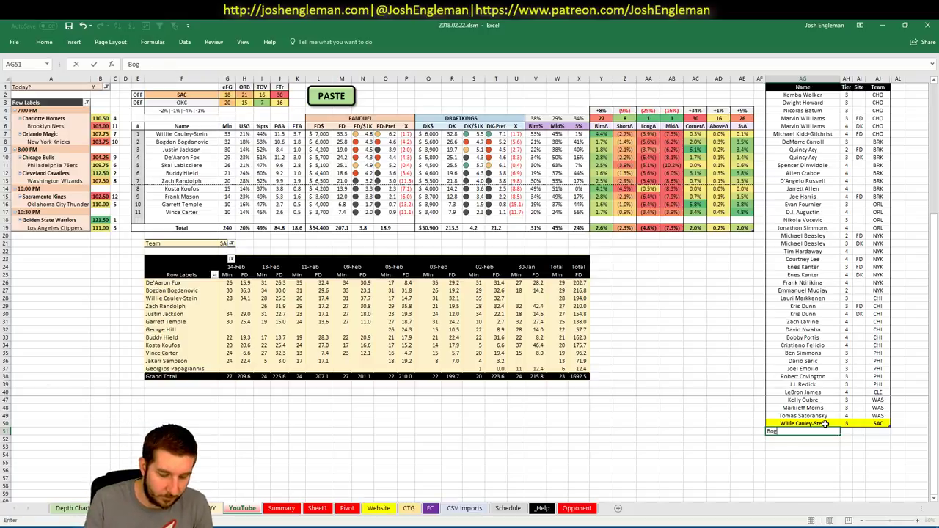
pyautogui.write('dan Bogdanovic')
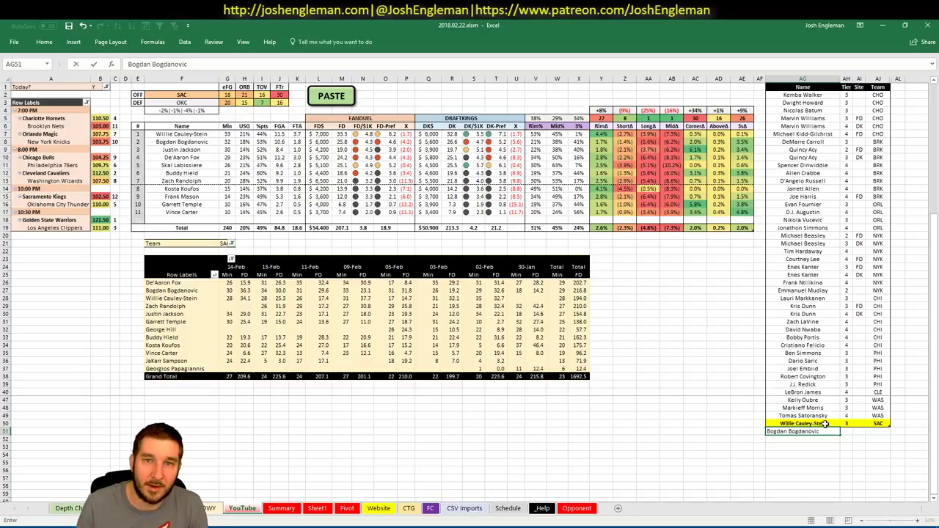
pyautogui.press('Tab')
pyautogui.write('4')
pyautogui.press('Return')
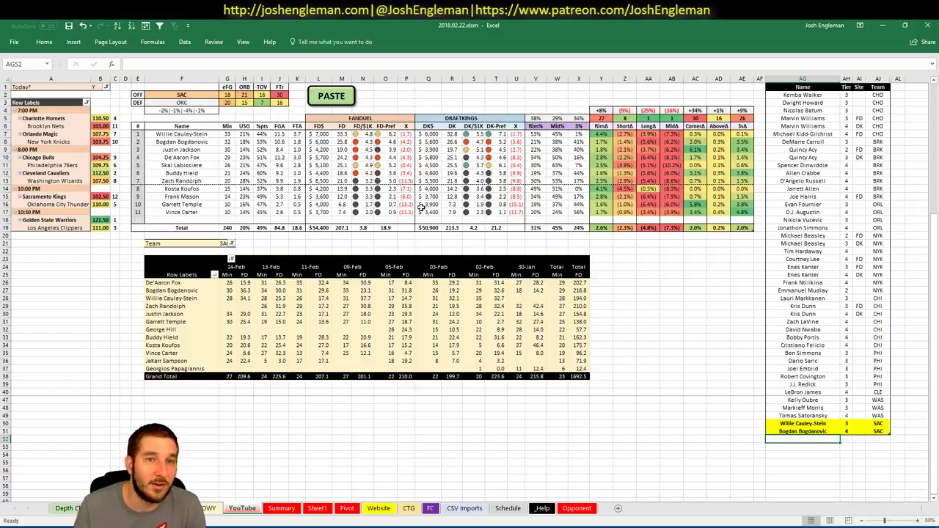
# Add Justin Jackson below Bogdan Bogdanovic in the player list with tier 4, leaving his site blank
pyautogui.moveTo(518, 289)
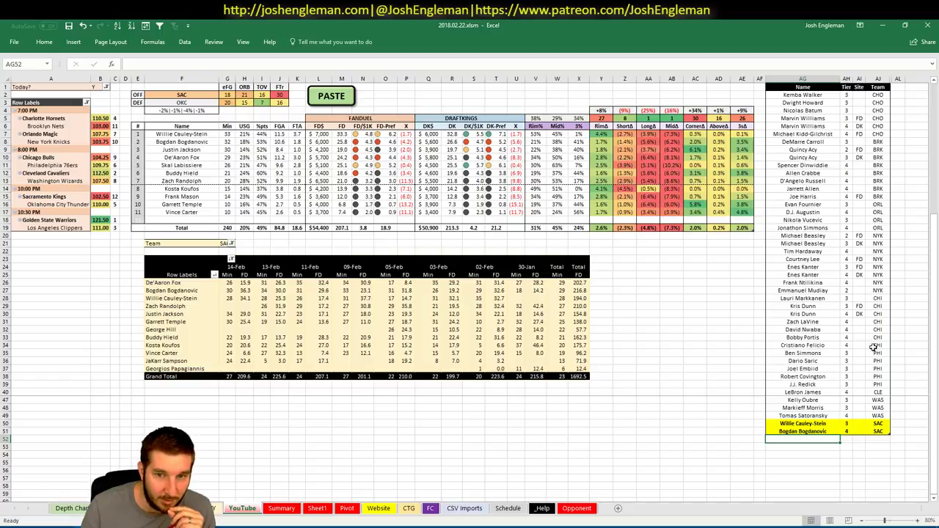
pyautogui.write('tin Jackson')
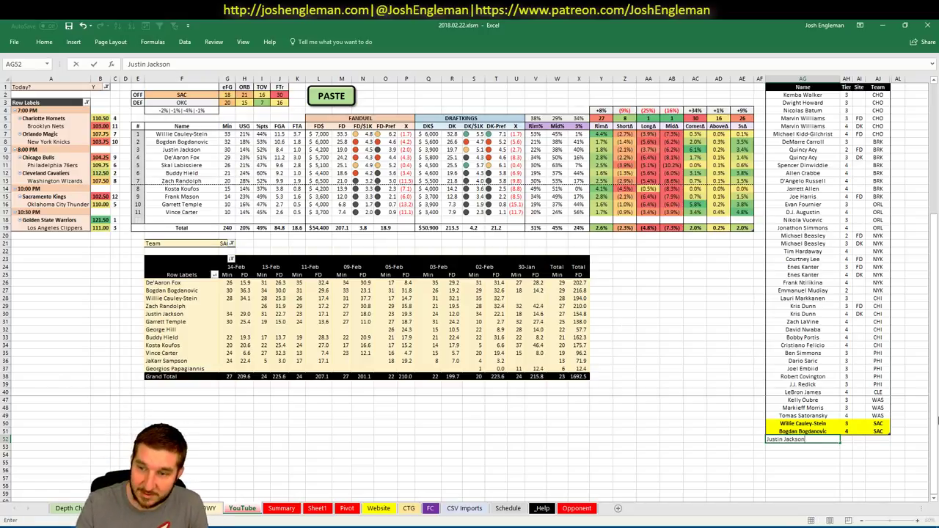
pyautogui.press('Tab')
pyautogui.write('4')
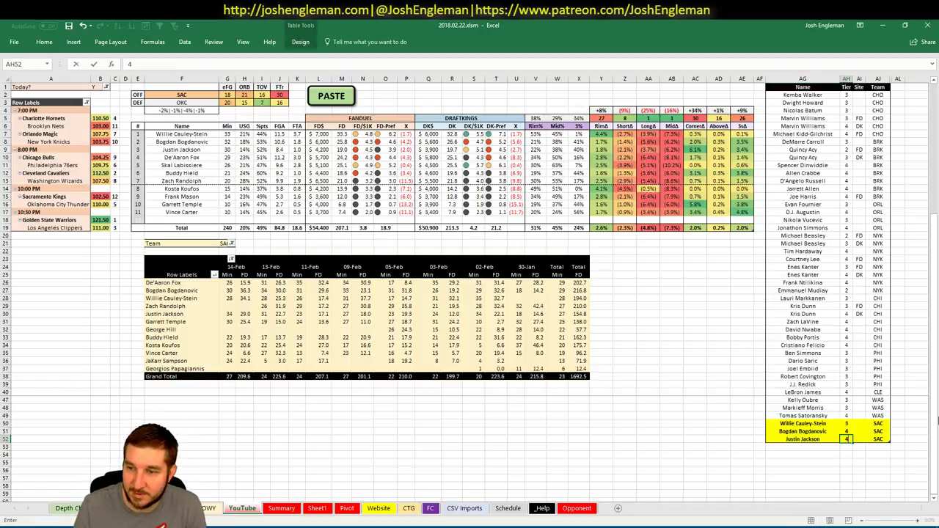
pyautogui.press('Return')
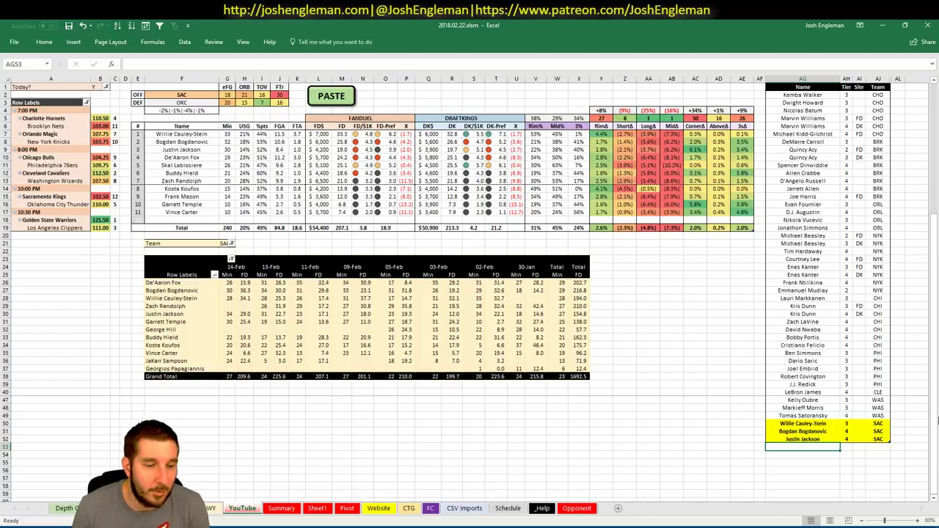
# Check De'Aaron Fox's news and game log against OKC among the FantasyCruncher point guards, then return to the Excel workbook
pyautogui.hotkey('alt', 'Tab')
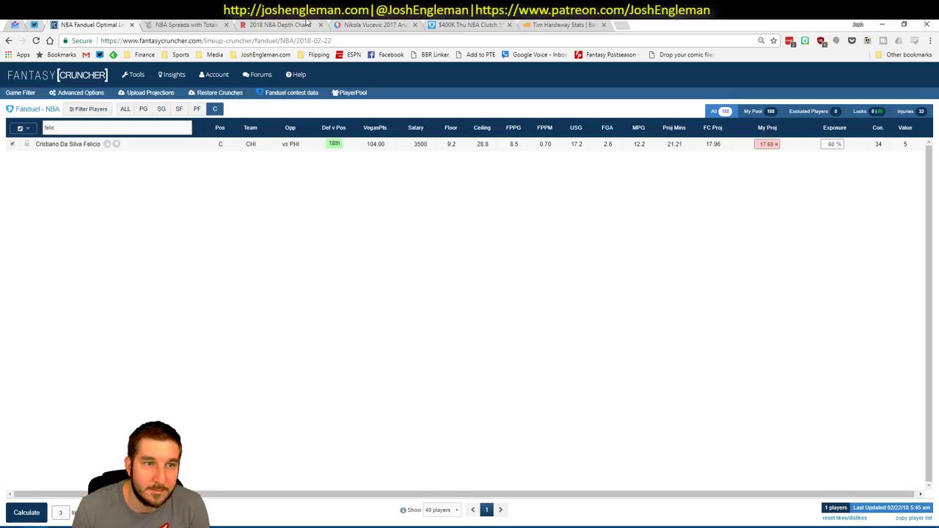
pyautogui.click(188, 129)
pyautogui.click(143, 109)
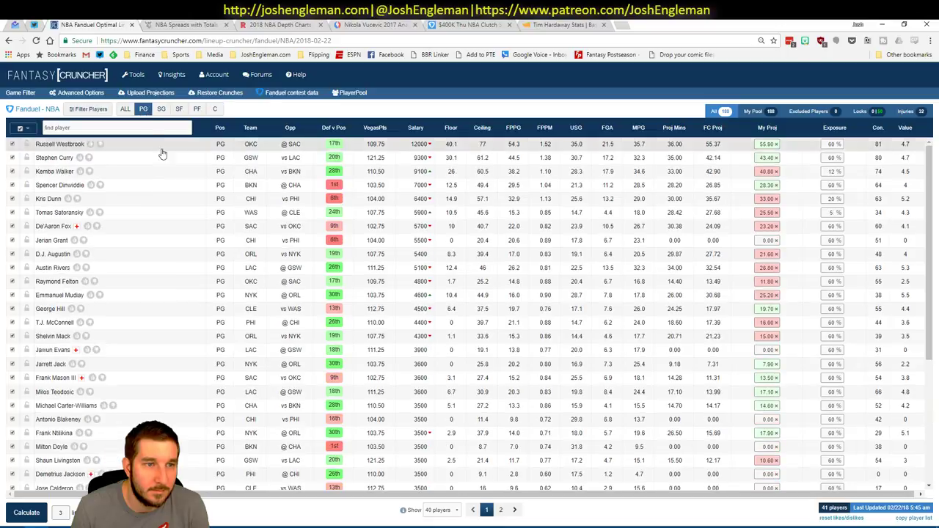
pyautogui.click(54, 226)
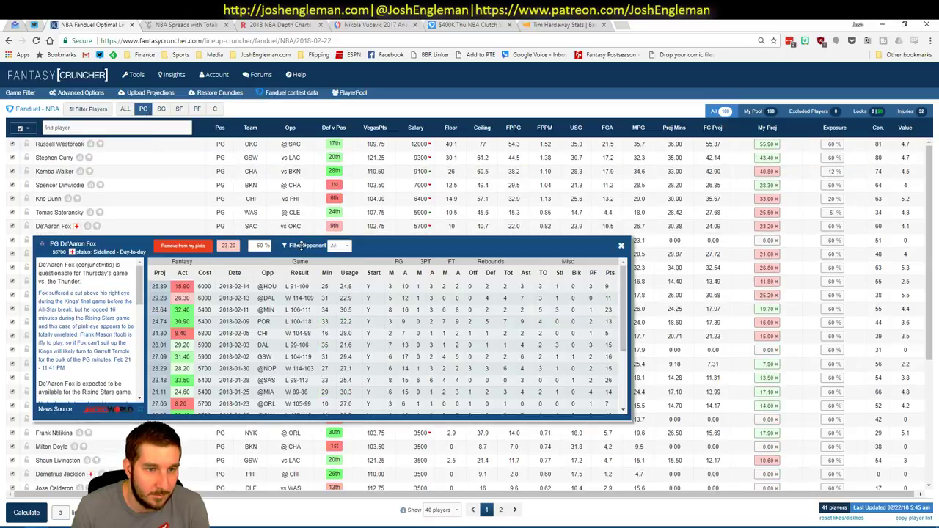
pyautogui.click(343, 247)
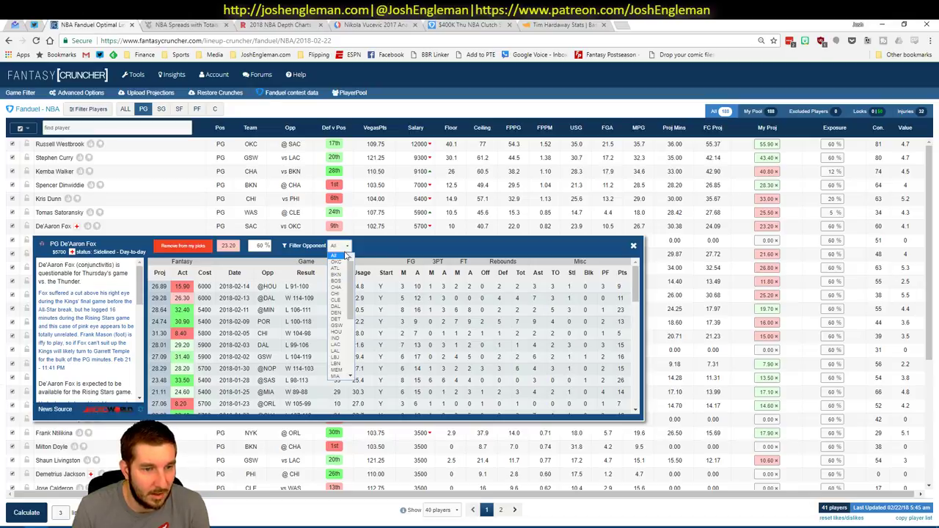
pyautogui.click(337, 264)
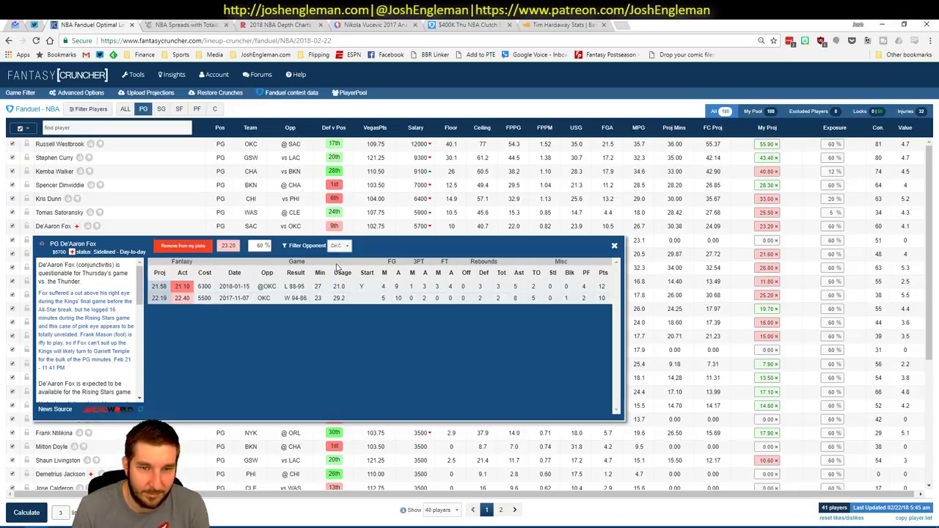
pyautogui.click(613, 249)
pyautogui.hotkey('alt', 'Tab')
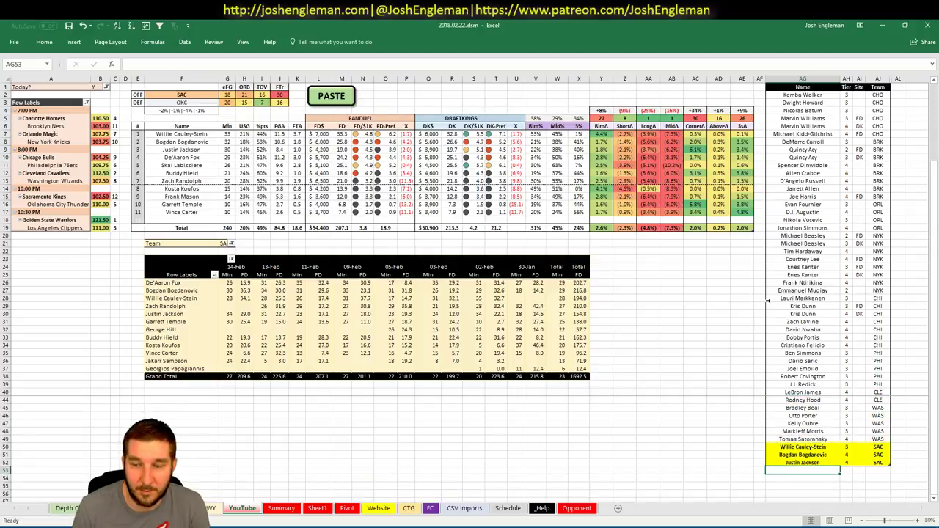
# Check Skal Labissiere's injury news and game log among the power forwards in FantasyCruncher
pyautogui.click(740, 333)
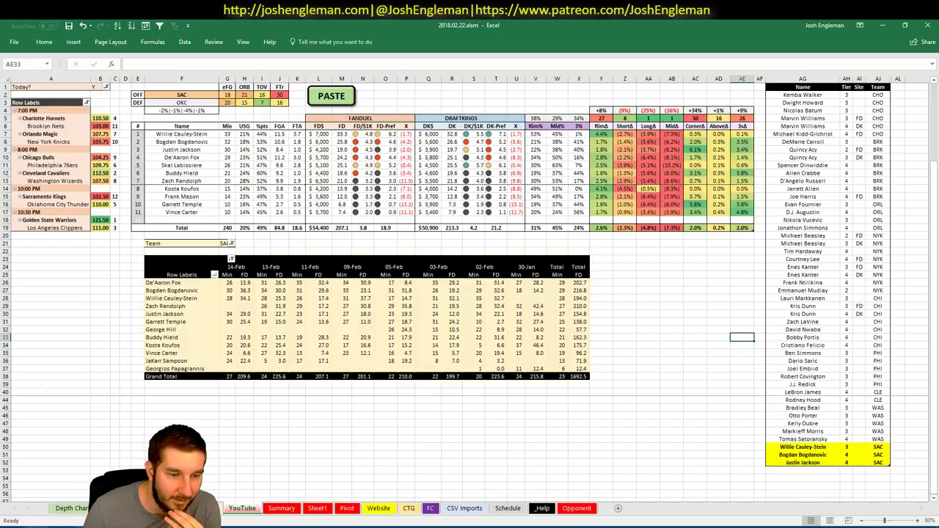
pyautogui.hotkey('alt', 'Tab')
pyautogui.click(196, 109)
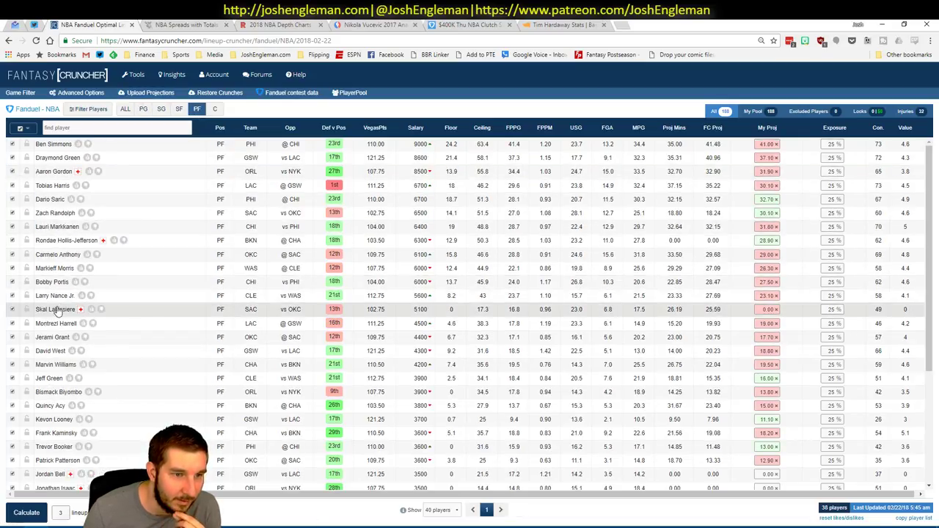
pyautogui.click(55, 309)
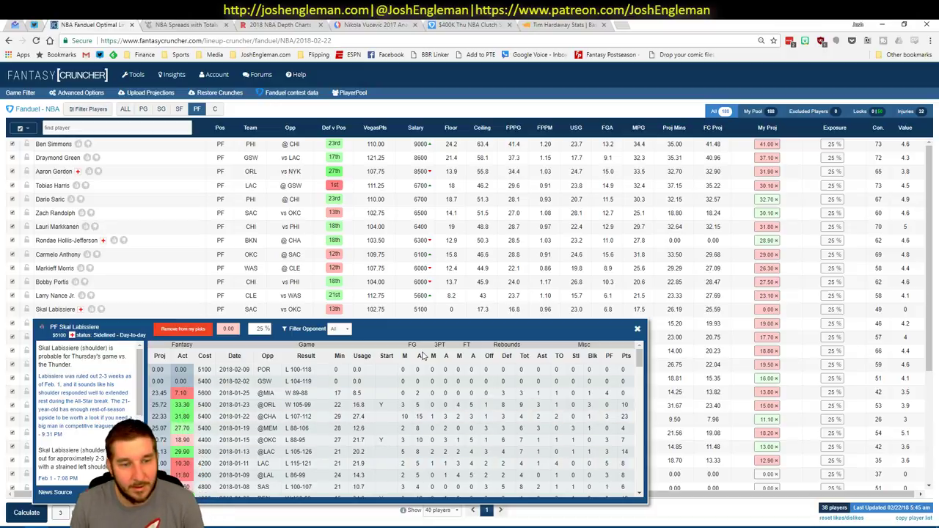
# Return to the Excel workbook and add Skal Labissiere below Justin Jackson in the player list with tier 3
pyautogui.hotkey('alt', 'Tab')
pyautogui.click(799, 470)
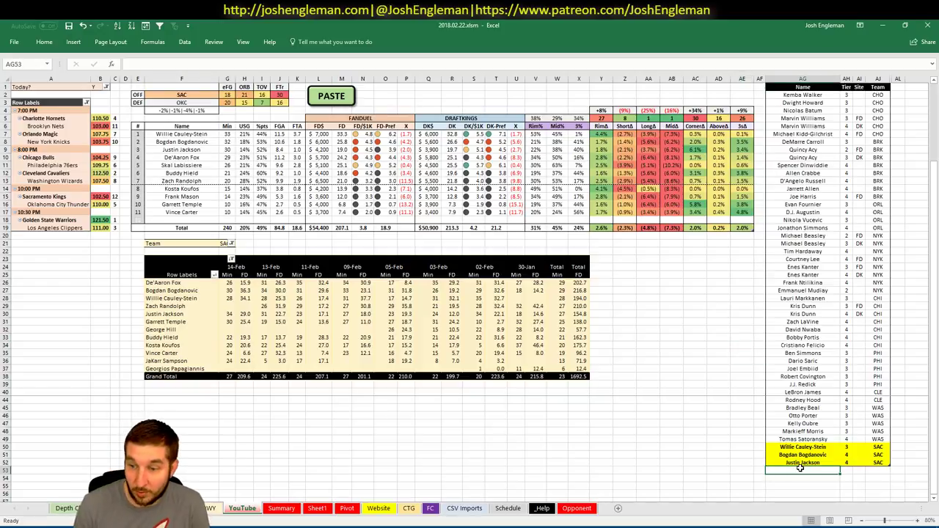
pyautogui.write('Ska')
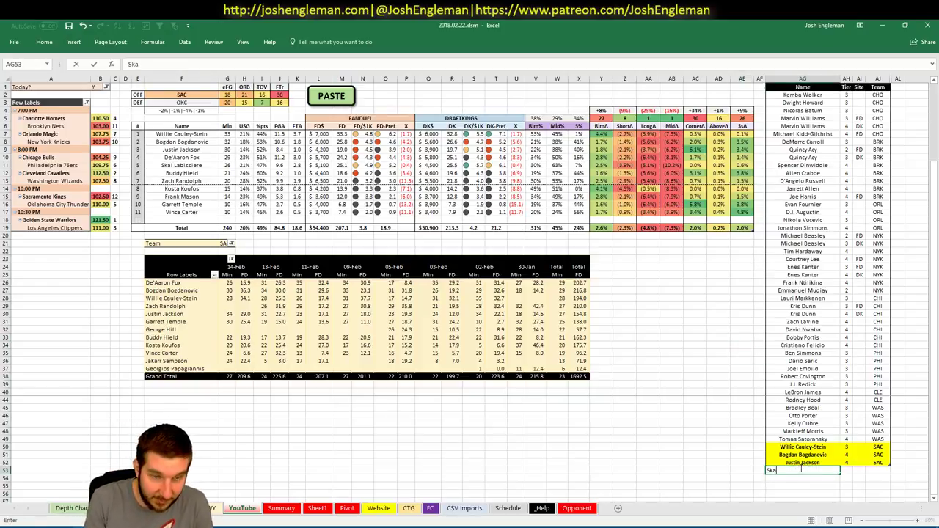
pyautogui.write('l Labissi')
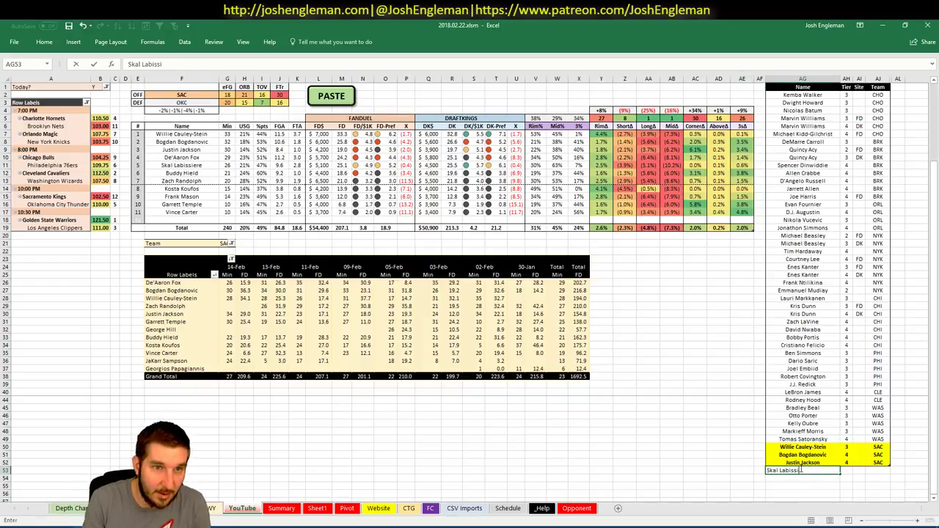
pyautogui.write('ere')
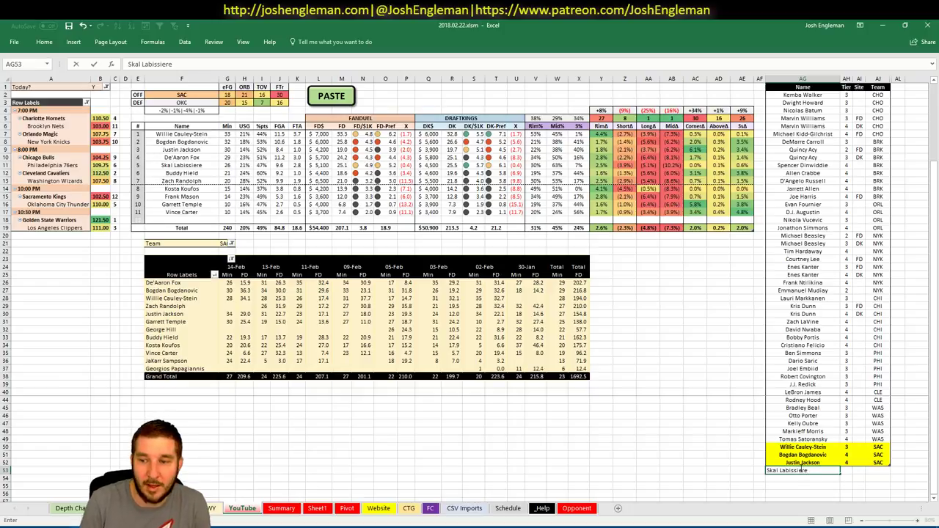
pyautogui.press('Tab')
pyautogui.press('Return')
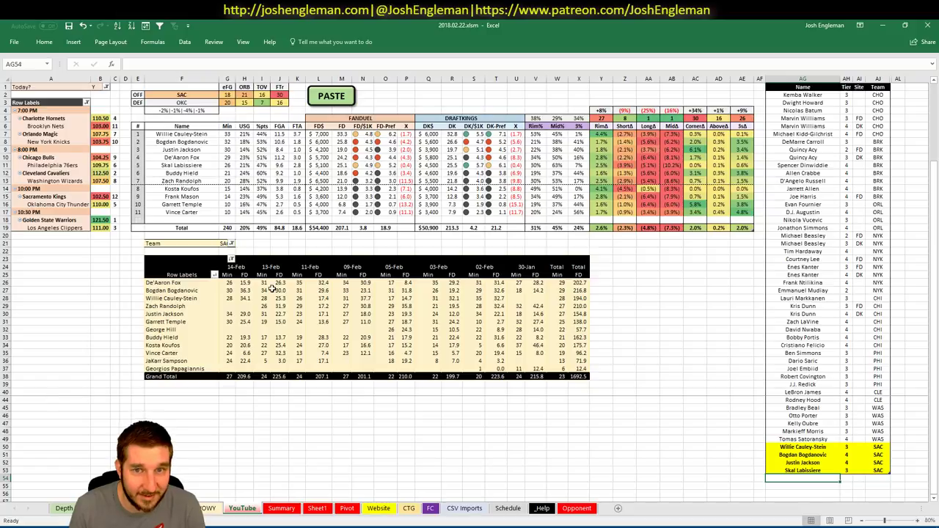
# Switch the offensive team in the matchup projections to OKC
pyautogui.click(180, 95)
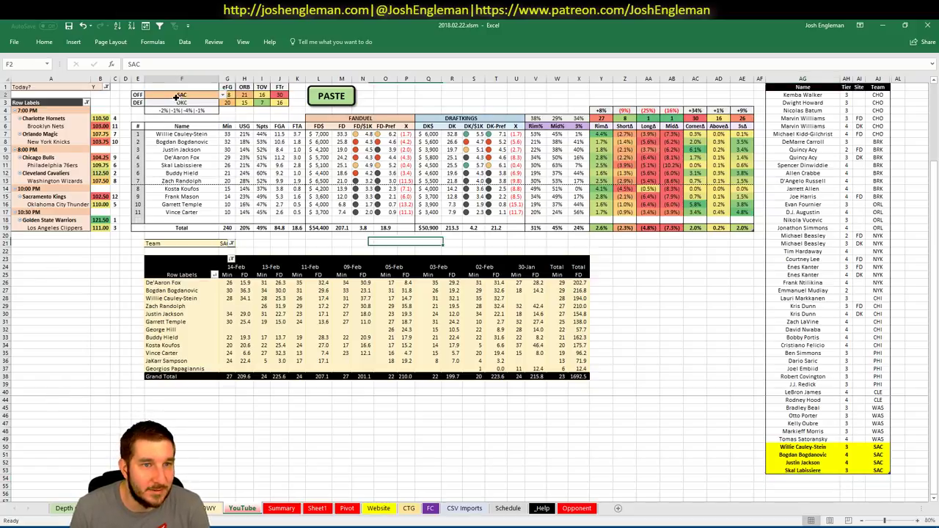
pyautogui.write('OKC')
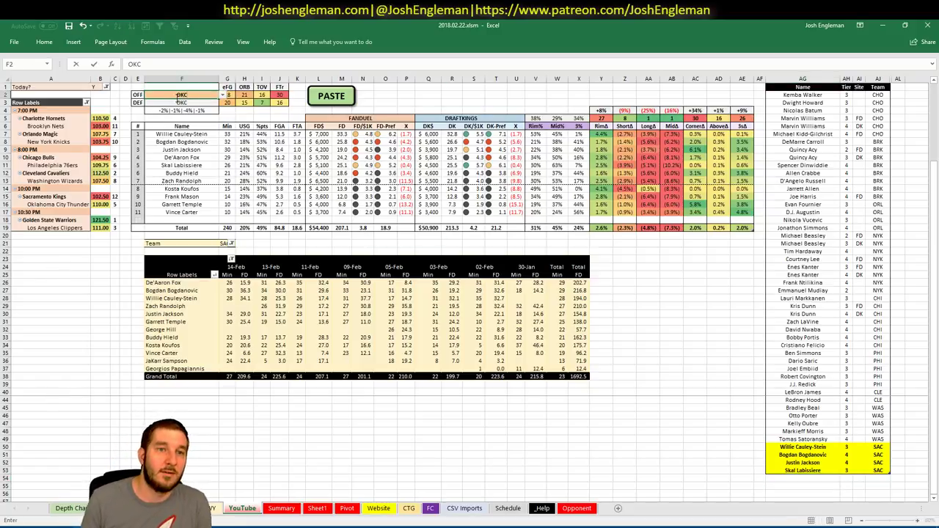
pyautogui.press('Return')
pyautogui.click(758, 402)
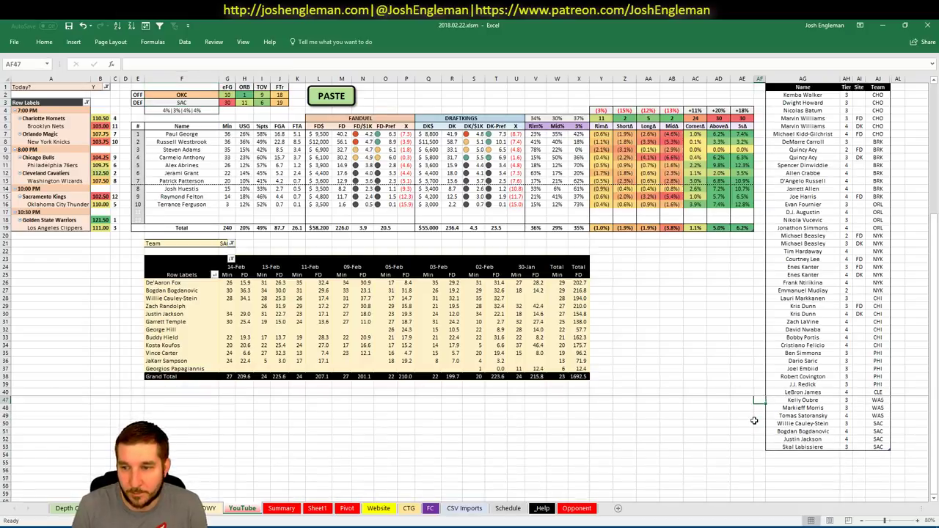
# Copy Paul George, Russell Westbrook, Steven Adams and Carmelo Anthony and paste them as values below Skal Labissiere in the player list
pyautogui.moveTo(181, 134); pyautogui.dragTo(194, 155)
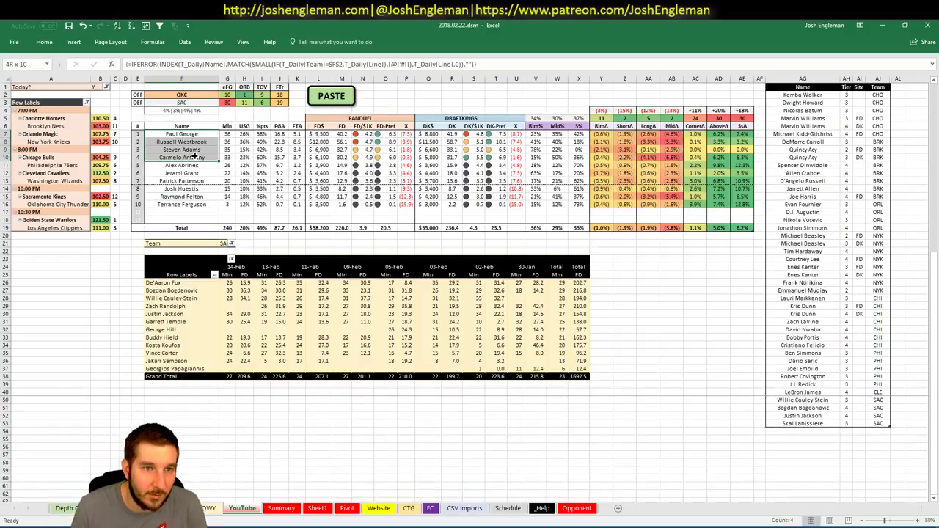
pyautogui.hotkey('ctrl', 'c')
pyautogui.rightClick(813, 432)
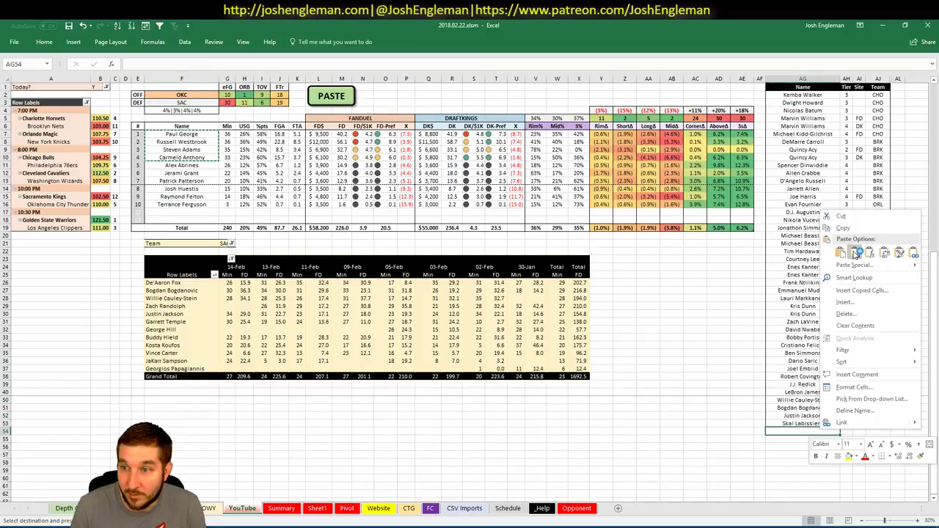
pyautogui.click(855, 252)
# Filter the recent-games pivot table to team OKC
pyautogui.click(225, 244)
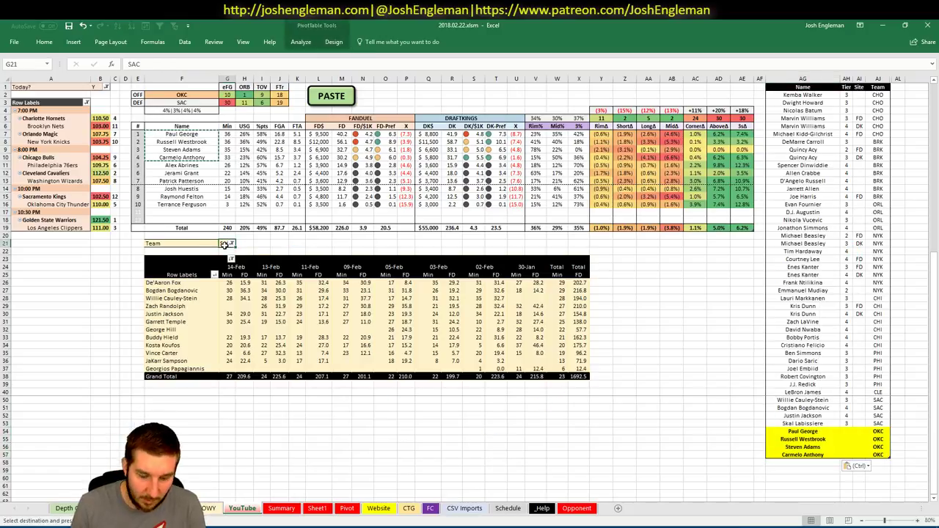
pyautogui.write('OKC')
pyautogui.press('Return')
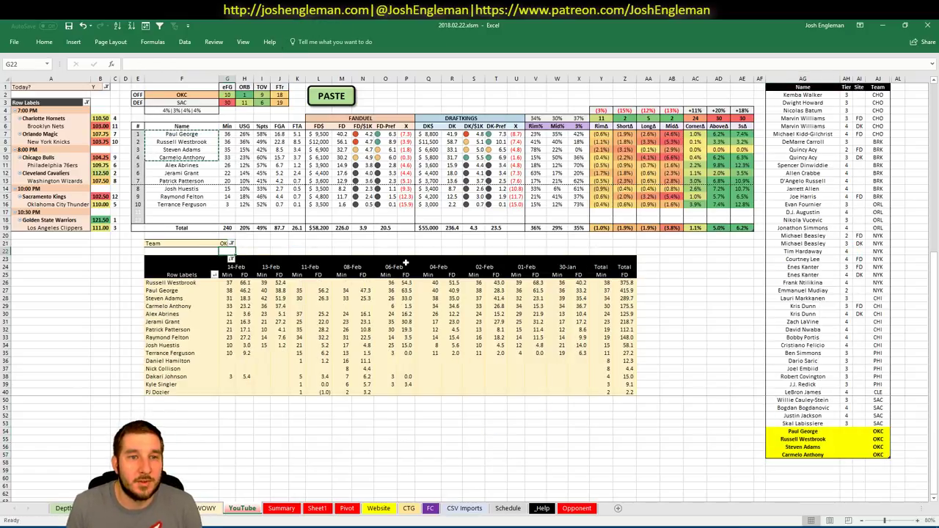
pyautogui.click(363, 250)
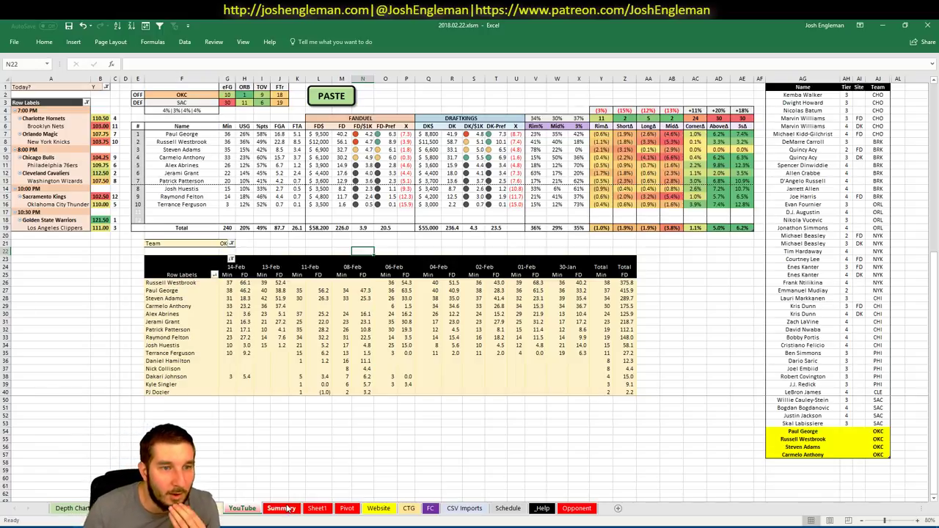
# Review the team matchup ratings and position projections from the start of the Summary sheet, and return to the YouTube sheet
pyautogui.click(242, 508)
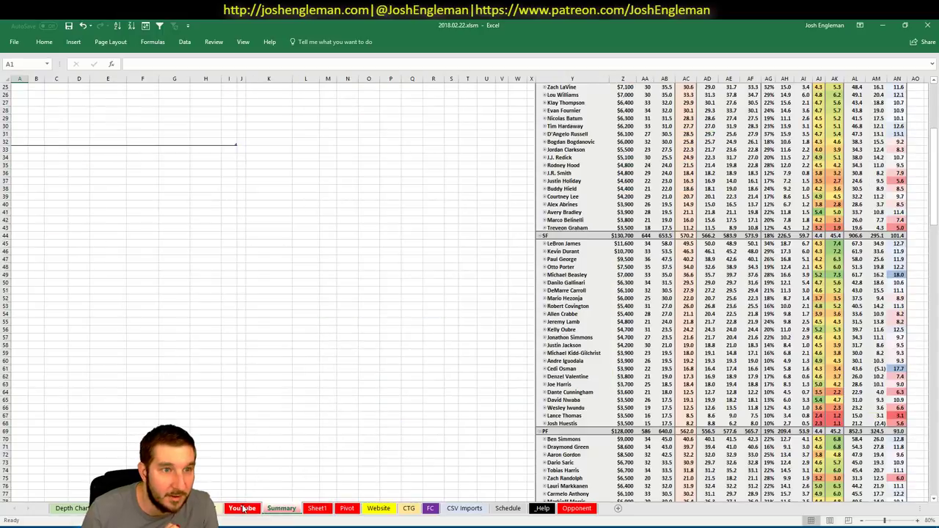
pyautogui.hotkey('ctrl', 'Home')
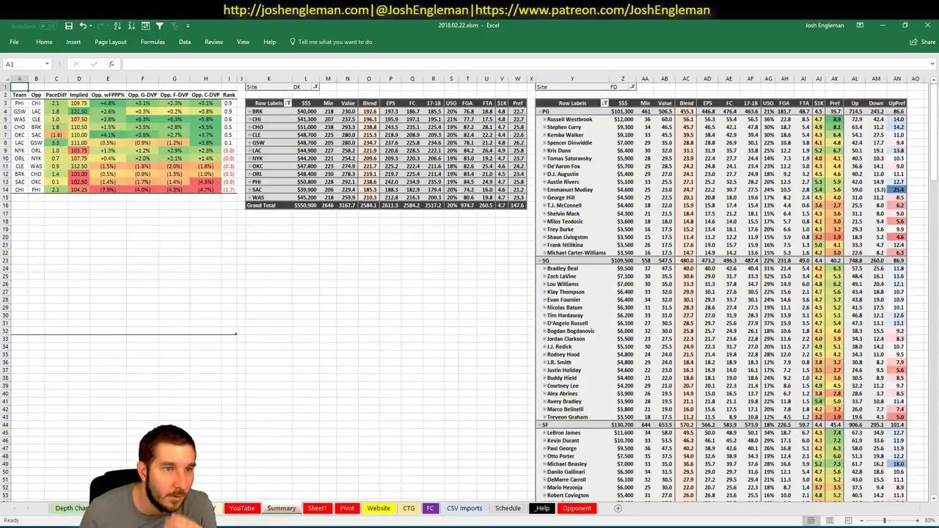
pyautogui.click(242, 508)
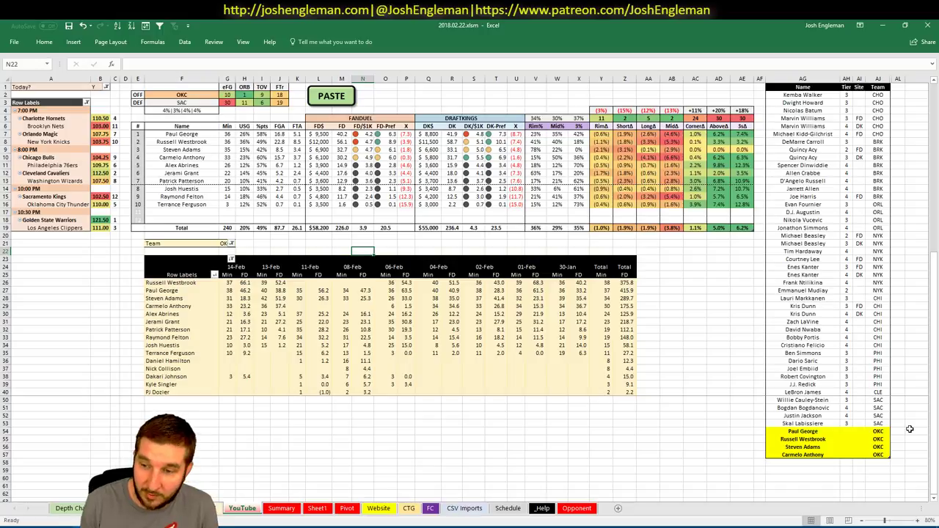
# Assign tier 3 to Paul George, Russell Westbrook and Carmelo Anthony, and tier 4 to Steven Adams in the player list
pyautogui.click(847, 433)
pyautogui.write('3')
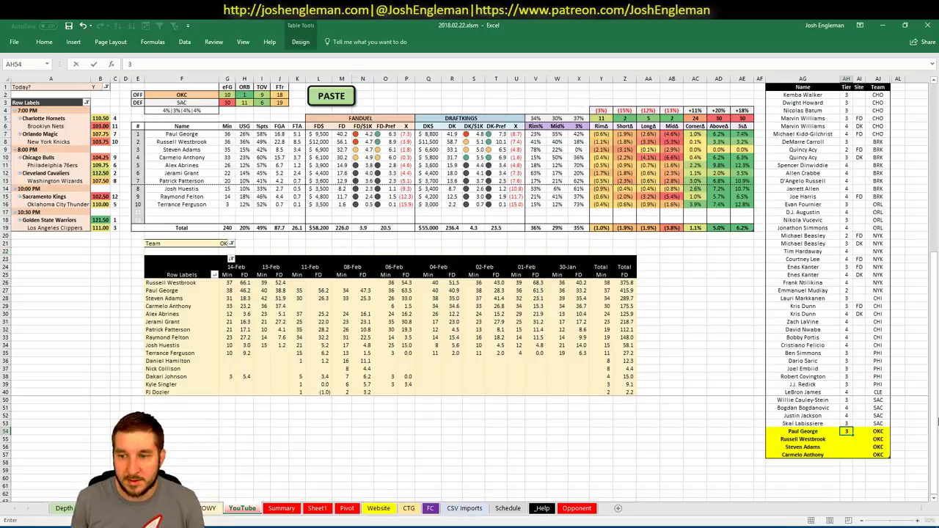
pyautogui.press('Return')
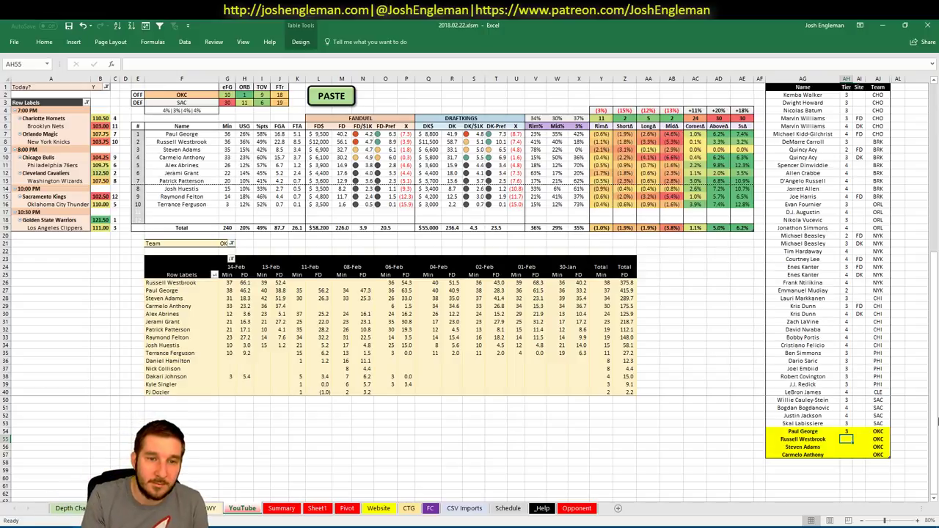
pyautogui.write('3')
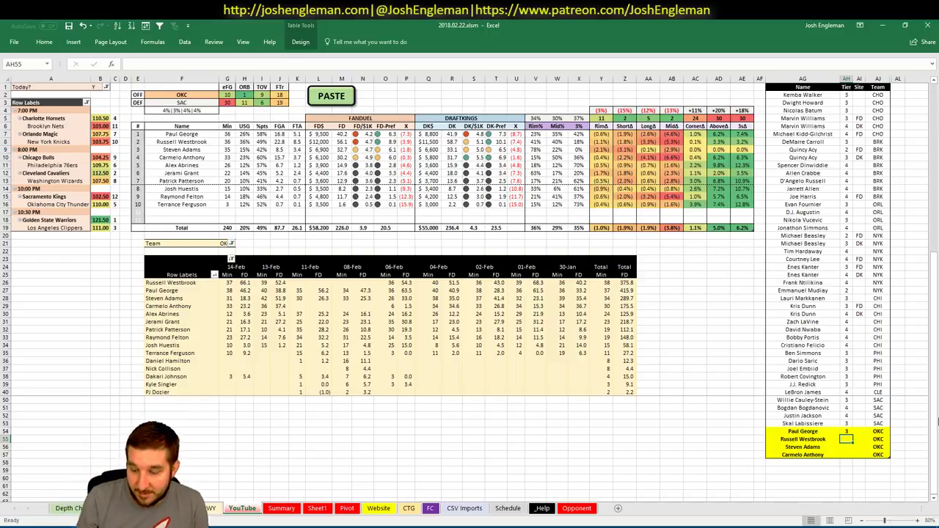
pyautogui.press('Return')
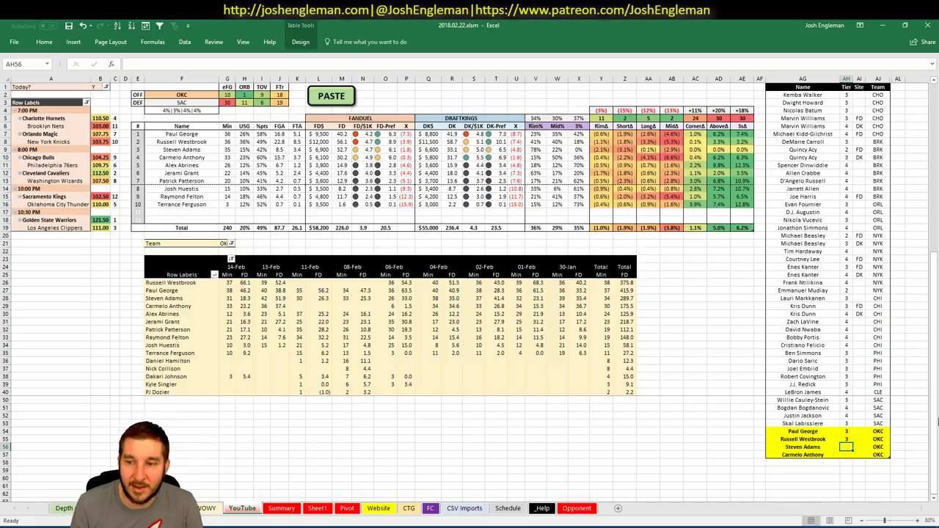
pyautogui.write('4')
pyautogui.press('Return')
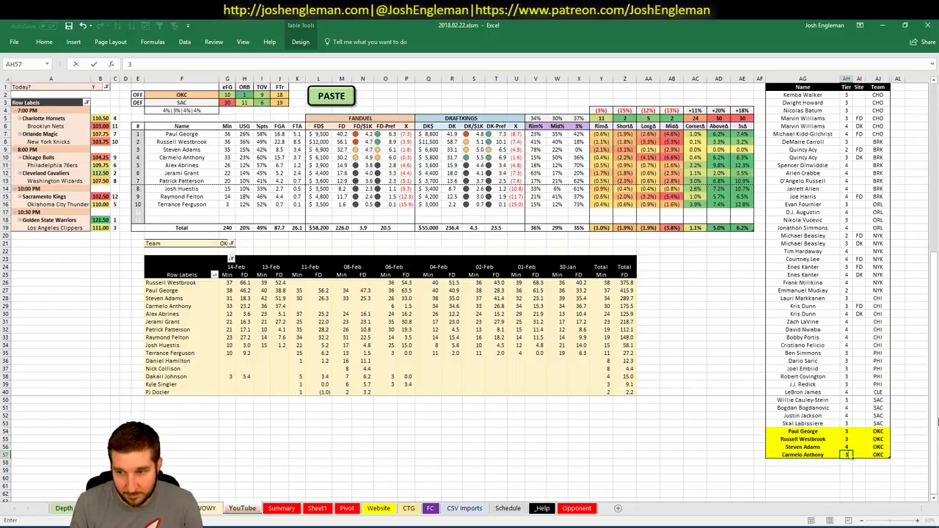
pyautogui.press('Down')
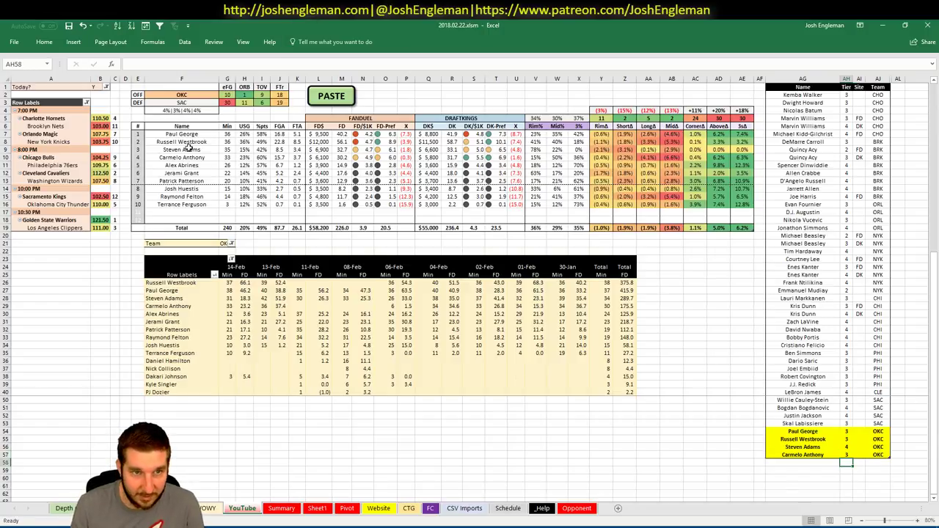
# Switch the offensive team in the matchup projections to GSW
pyautogui.click(205, 103)
pyautogui.click(205, 94)
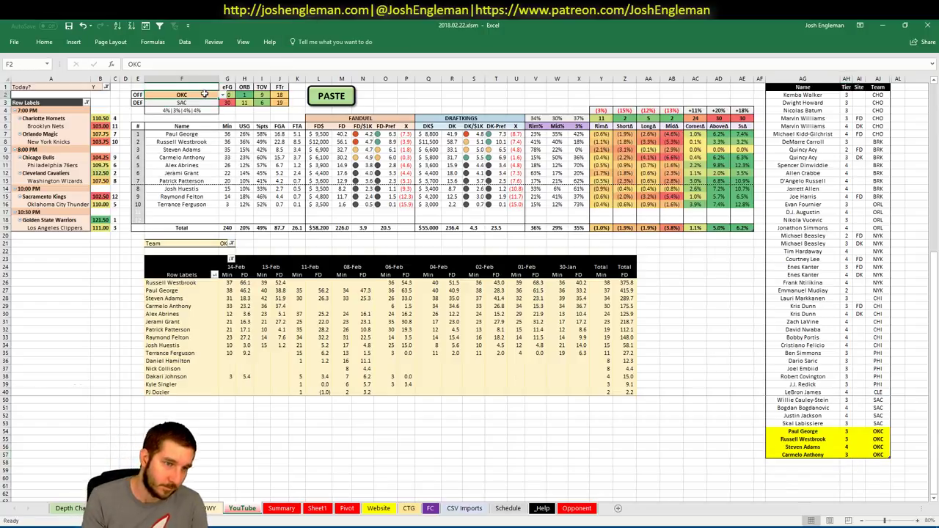
pyautogui.write('GSW')
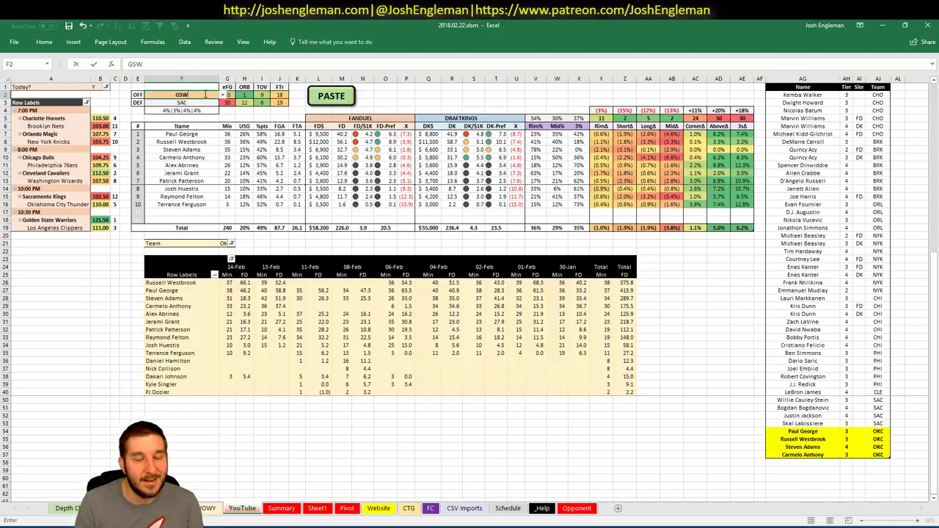
pyautogui.press('Return')
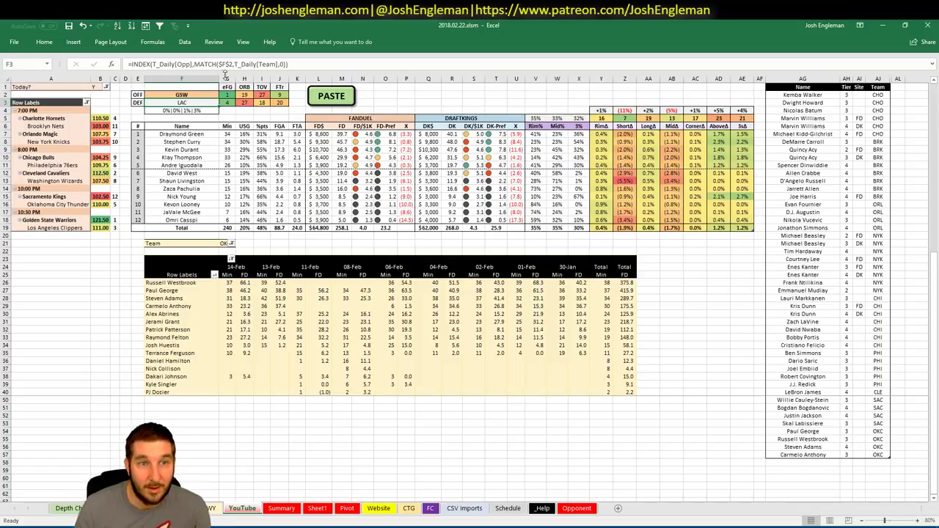
# Copy the five names from Draymond Green through Andre Iguodala and paste them as values below Carmelo Anthony in the player list
pyautogui.moveTo(204, 137); pyautogui.dragTo(196, 157)
pyautogui.hotkey('ctrl', 'c')
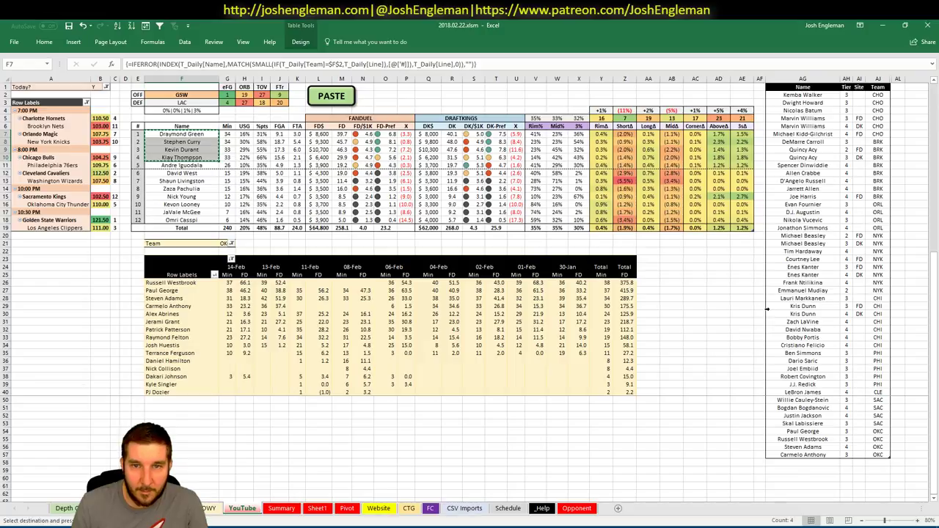
pyautogui.moveTo(180, 132); pyautogui.dragTo(184, 166)
pyautogui.hotkey('ctrl', 'c')
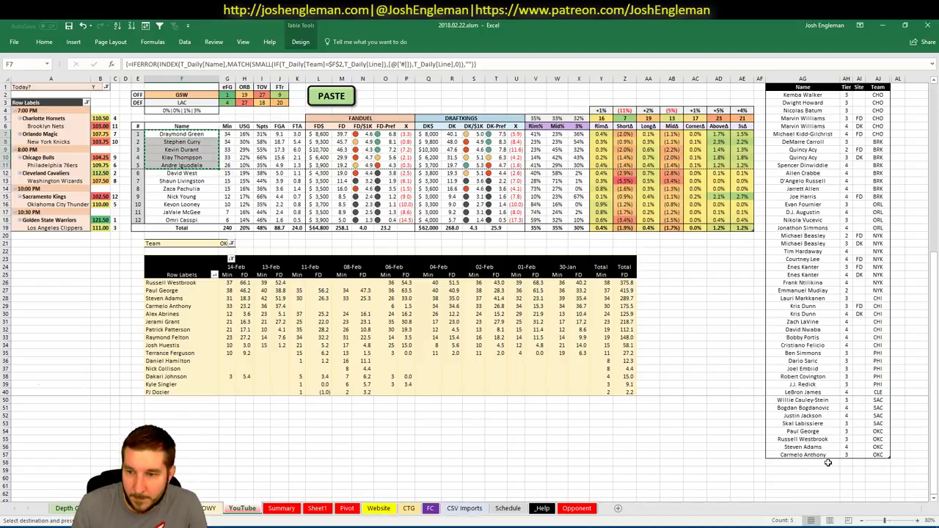
pyautogui.rightClick(826, 462)
pyautogui.click(864, 286)
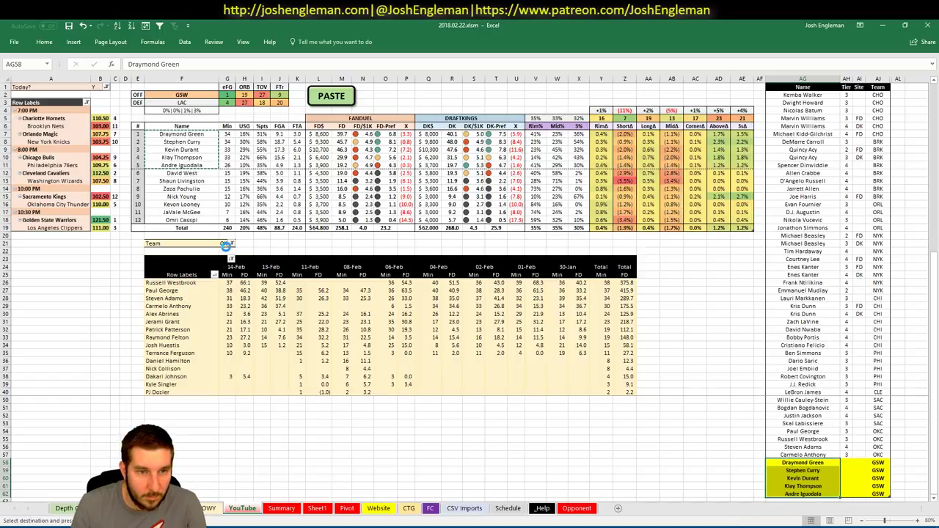
# Filter the recent-games pivot table to team GSW and set Draymond Green's tier to 3 in the player list
pyautogui.click(226, 243)
pyautogui.write('GSW')
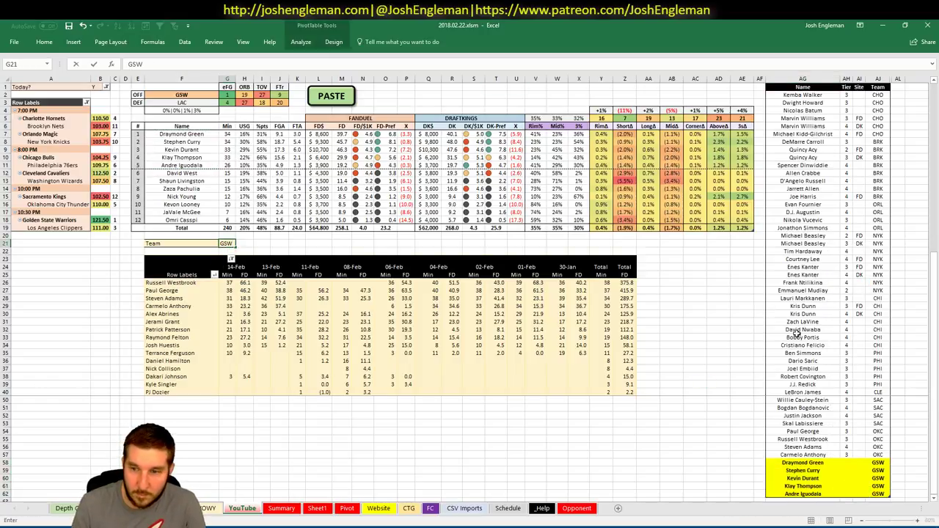
pyautogui.click(734, 448)
pyautogui.click(845, 462)
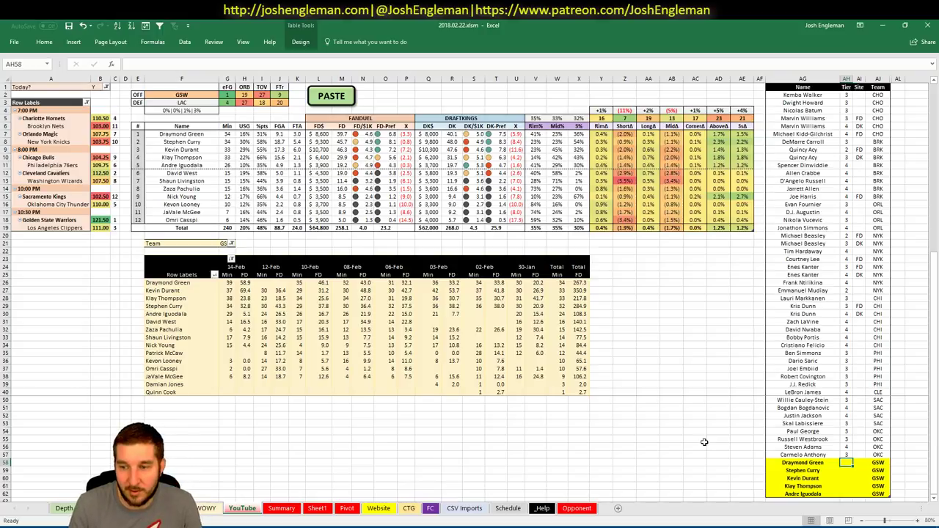
pyautogui.write('3')
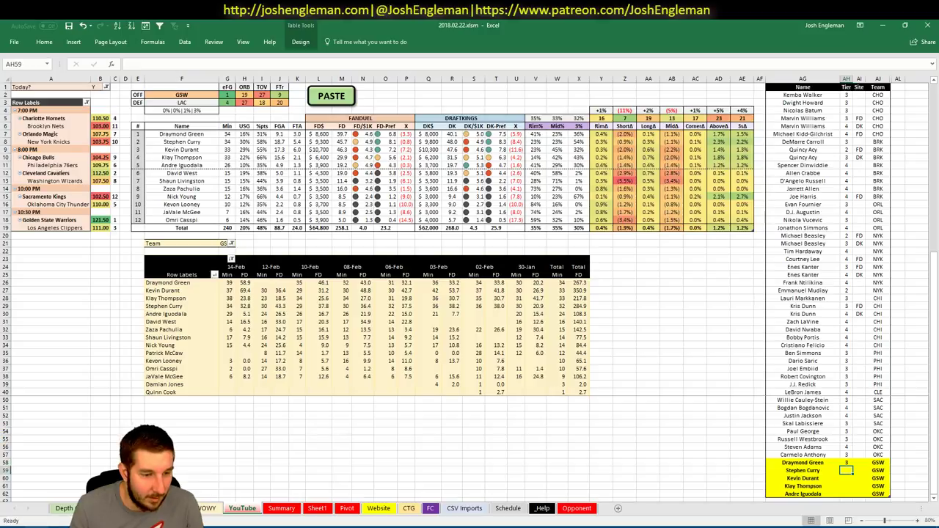
# Check Draymond Green's news and game log against LAC among the FantasyCruncher power forwards, and return to the Excel workbook
pyautogui.hotkey('alt', 'Tab')
pyautogui.click(214, 108)
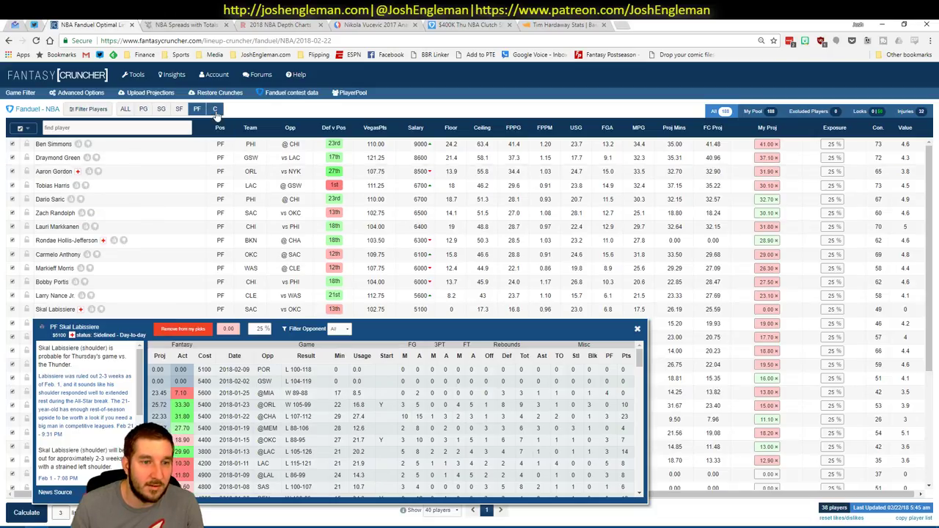
pyautogui.click(638, 332)
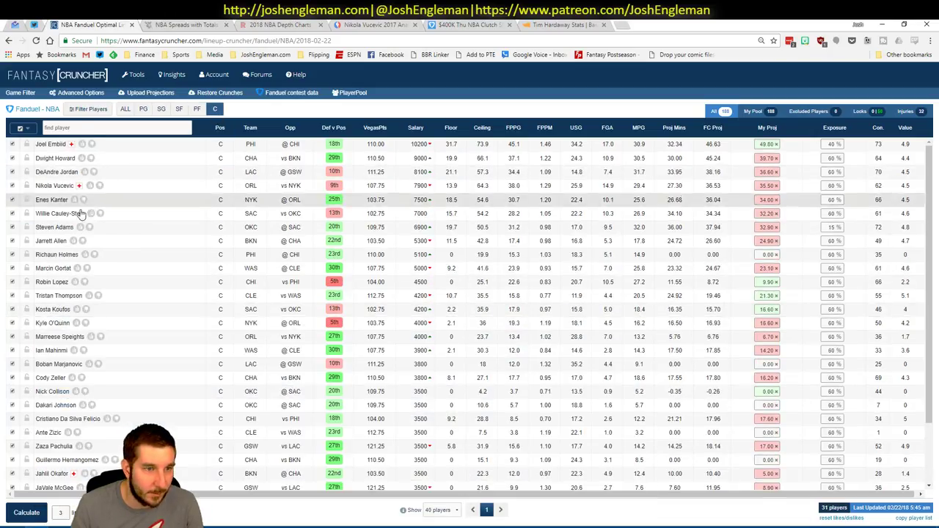
pyautogui.click(196, 109)
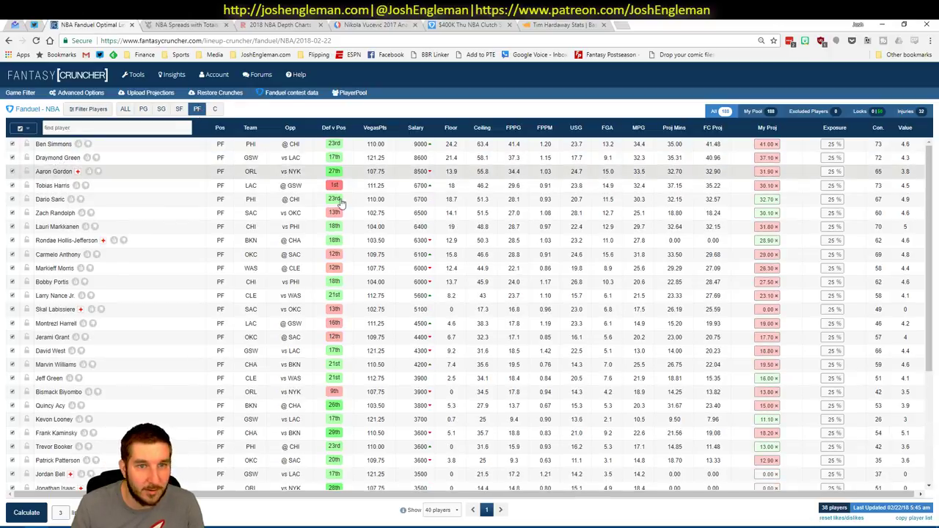
pyautogui.click(57, 158)
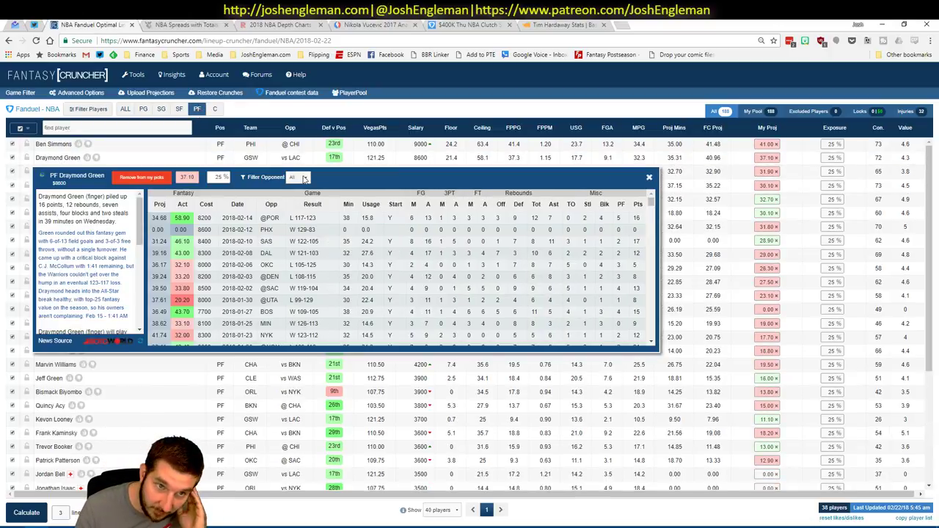
pyautogui.click(305, 179)
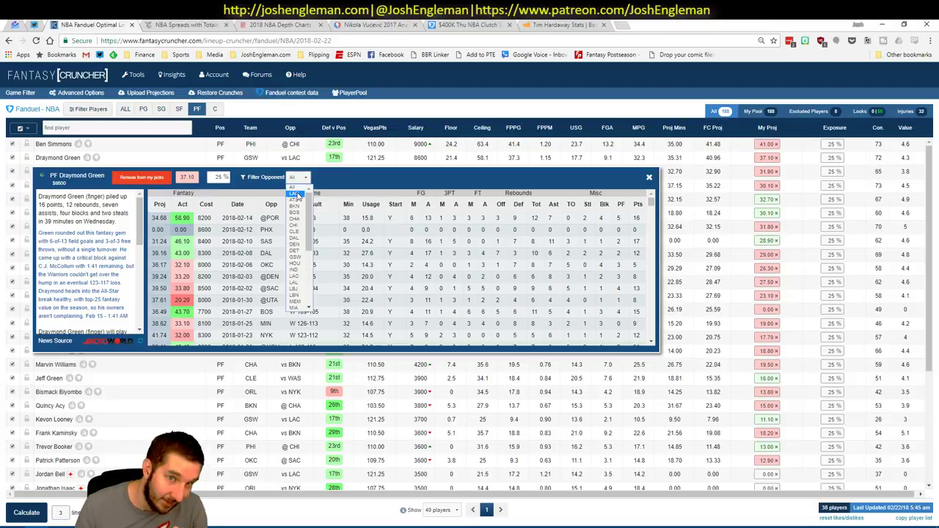
pyautogui.click(294, 193)
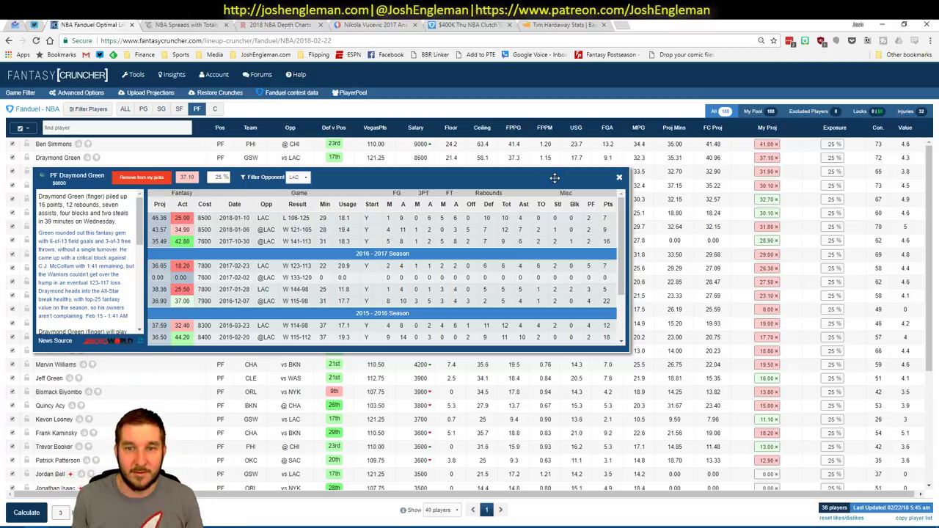
pyautogui.click(620, 179)
pyautogui.hotkey('alt', 'Tab')
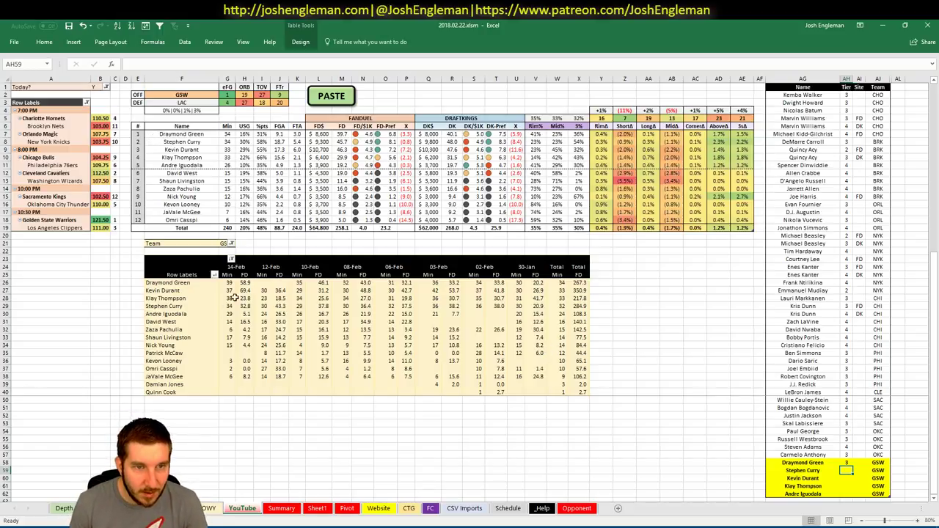
# Check Stephen Curry's news and game log against LAC among the FantasyCruncher point guards, and return to the Excel workbook
pyautogui.click(704, 329)
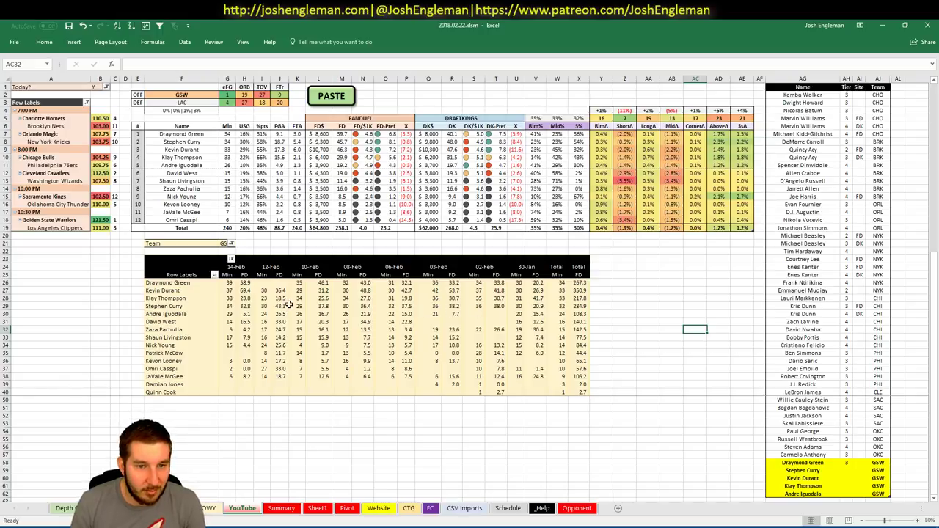
pyautogui.hotkey('alt', 'Tab')
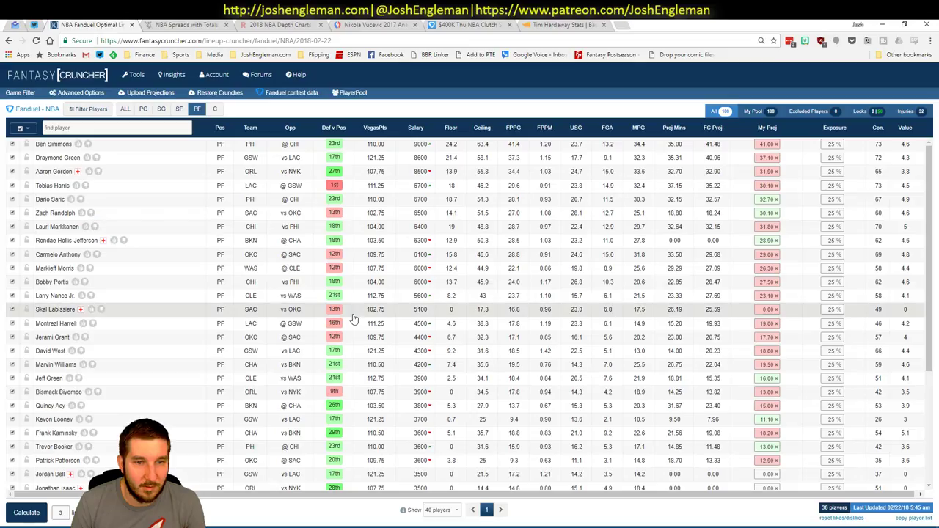
pyautogui.click(143, 108)
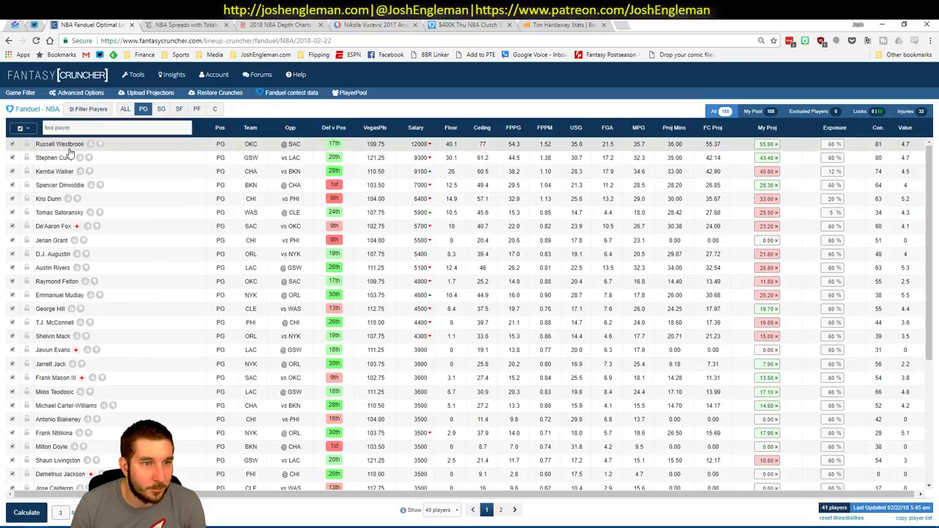
pyautogui.click(55, 158)
pyautogui.click(293, 177)
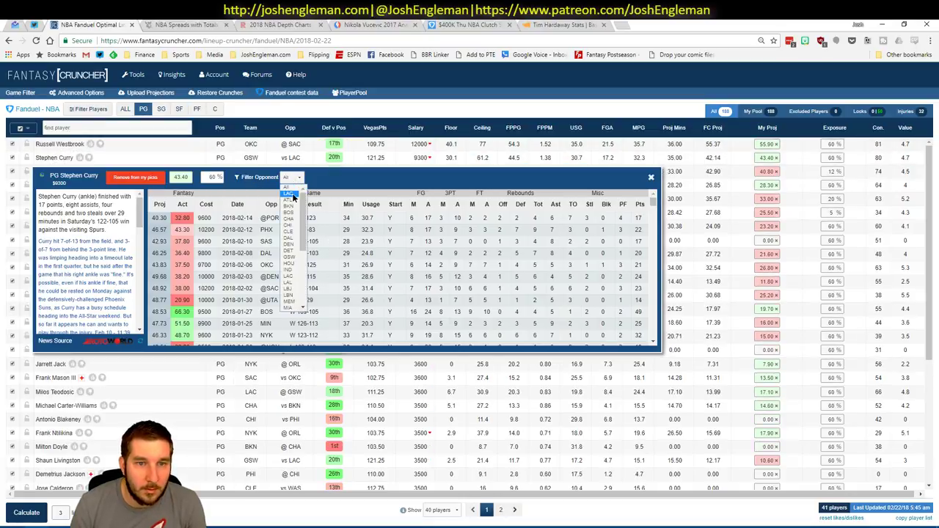
pyautogui.click(292, 192)
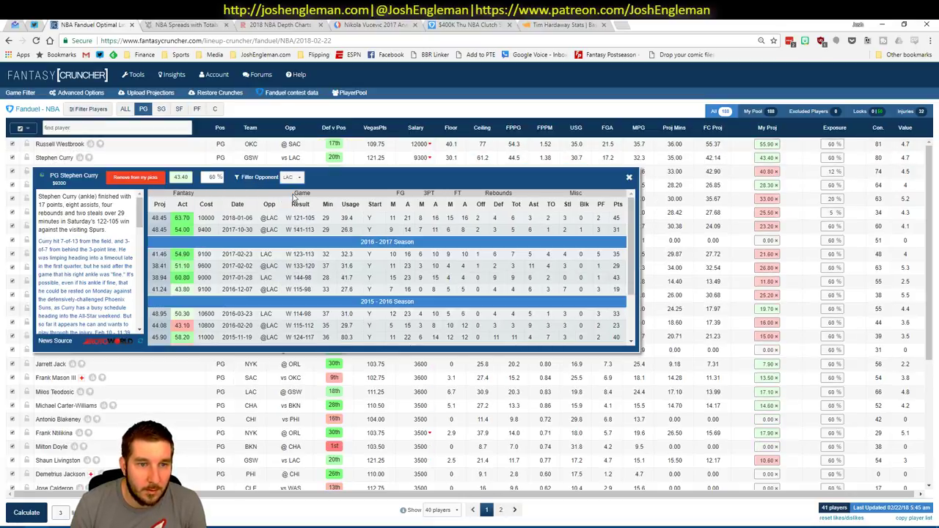
pyautogui.click(629, 179)
pyautogui.hotkey('alt', 'Tab')
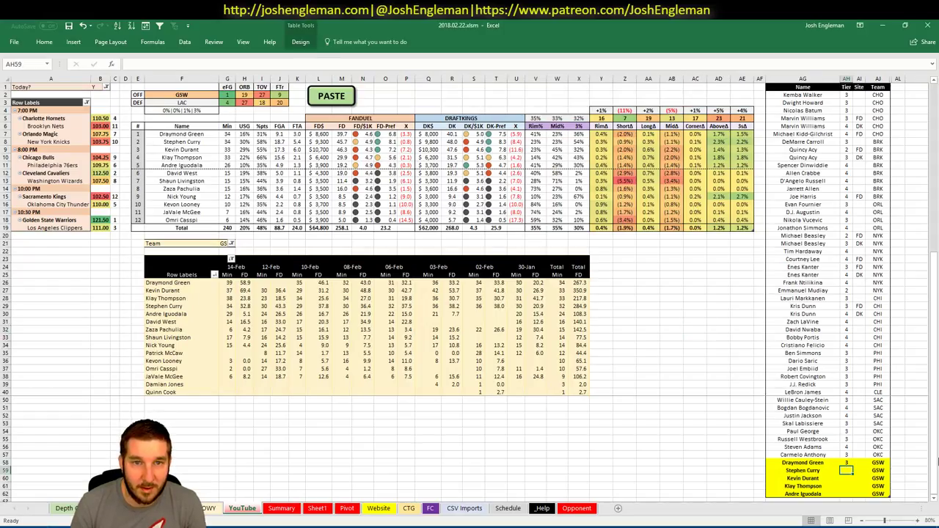
# Set Stephen Curry's tier to 2 for site FD and add a second Stephen Curry row with tier 3 for DK below Andre Iguodala
pyautogui.write('2')
pyautogui.press('Return')
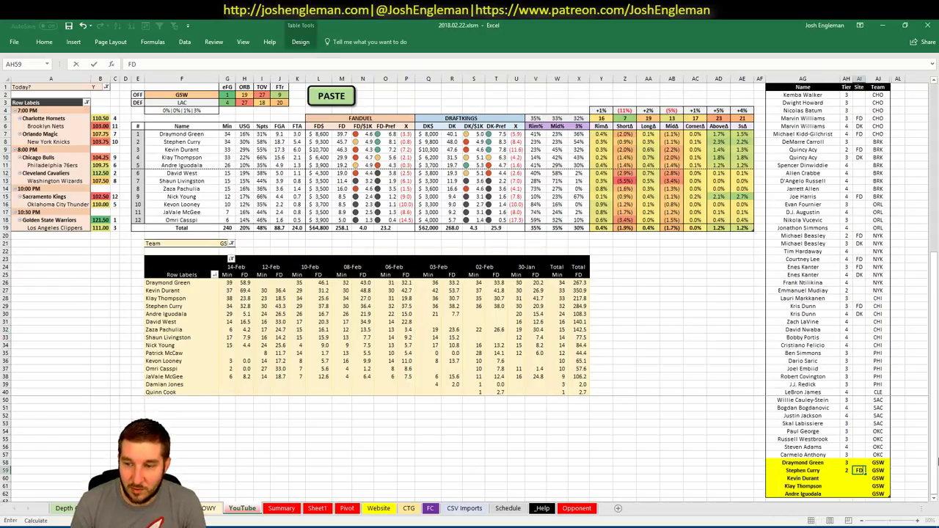
pyautogui.write('Ste')
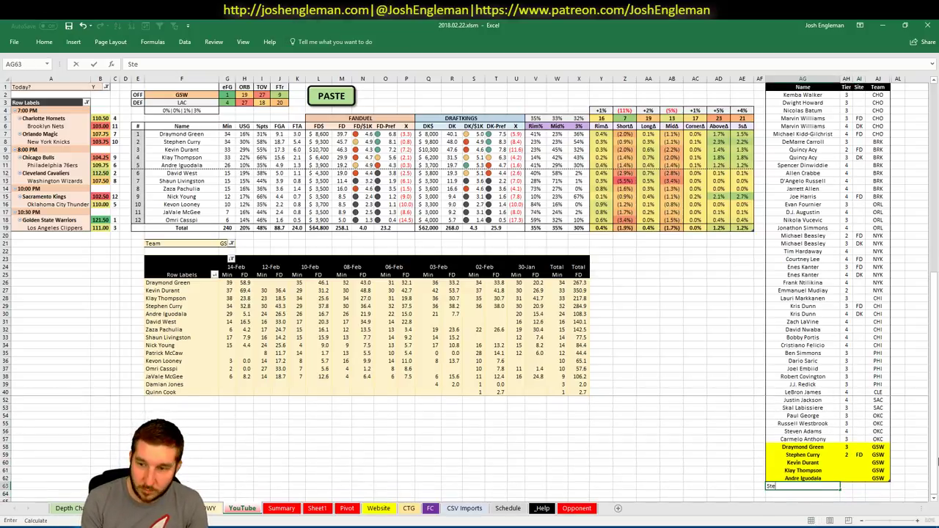
pyautogui.write('phen Curry')
pyautogui.press('Tab')
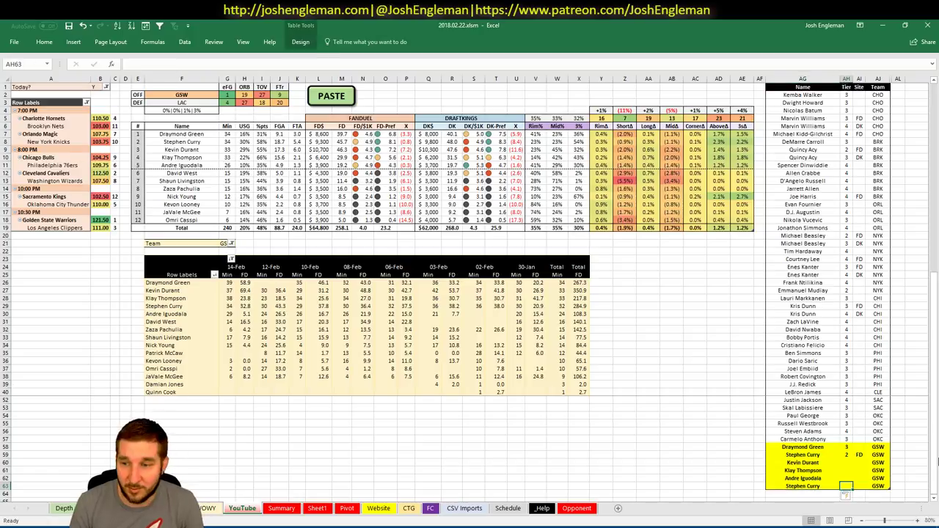
pyautogui.write('3')
pyautogui.press('Tab')
pyautogui.write('DK')
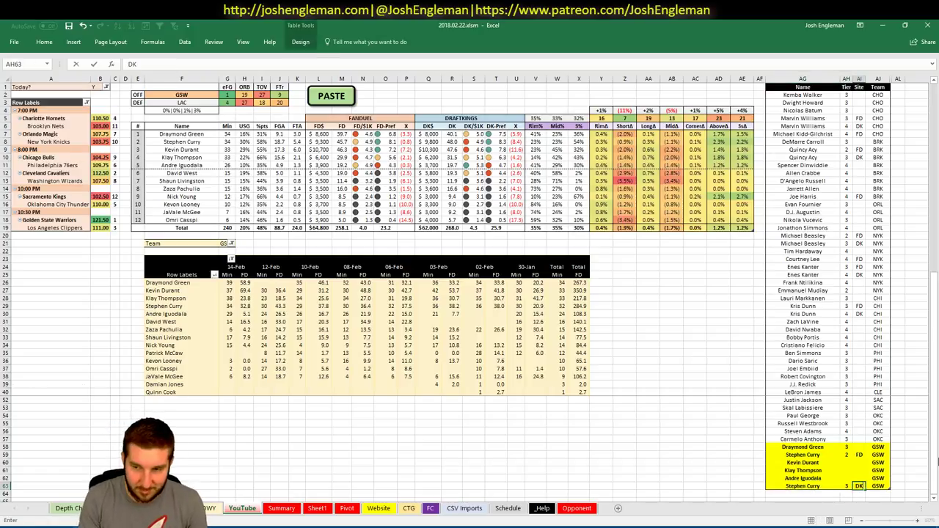
pyautogui.click(715, 430)
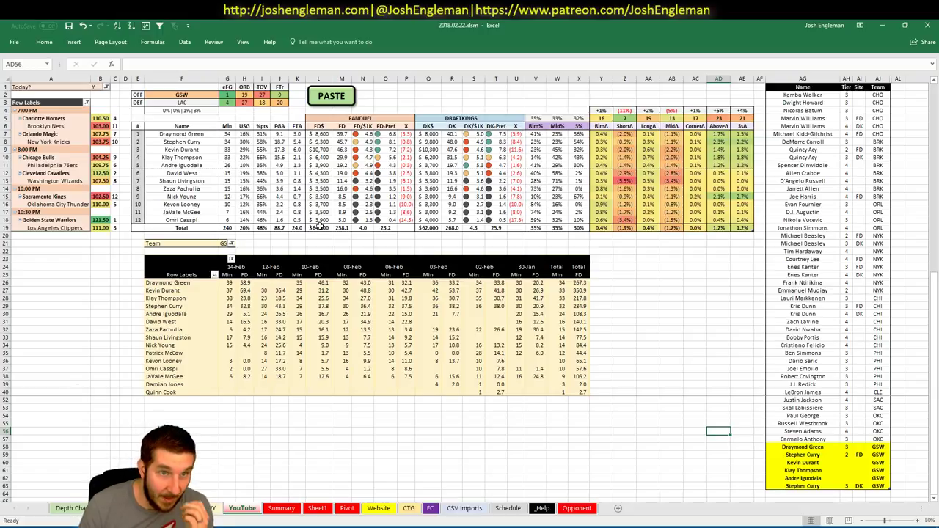
# Set Kevin Durant's tier to 4 in the player list
pyautogui.scroll(-1, 653, 309)
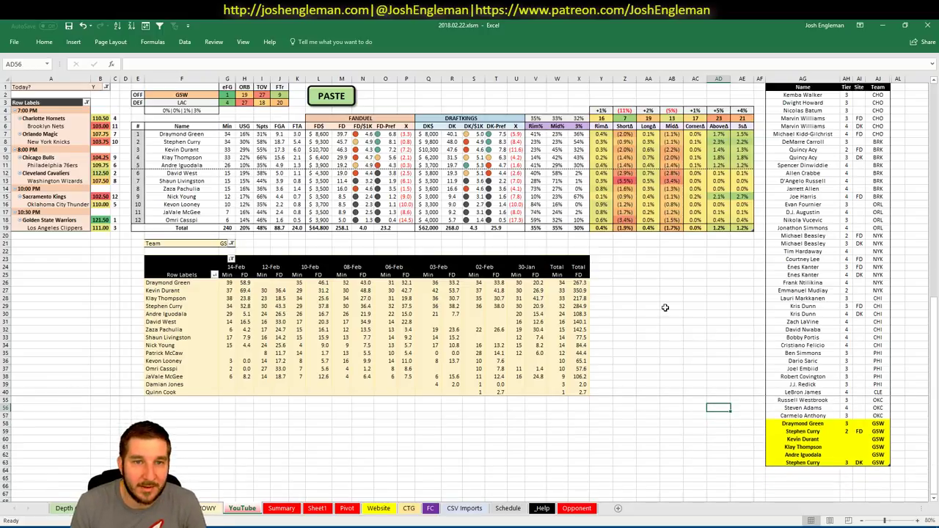
pyautogui.click(802, 470)
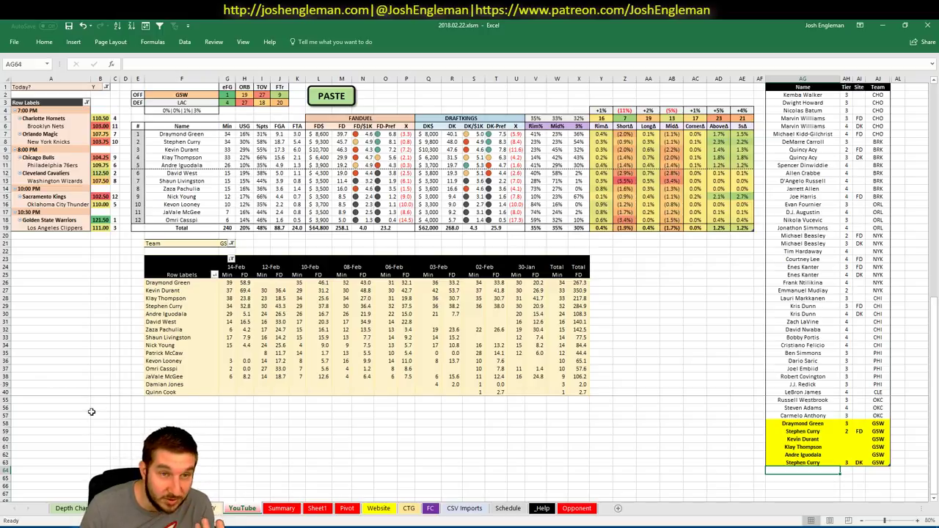
pyautogui.moveTo(51, 527)
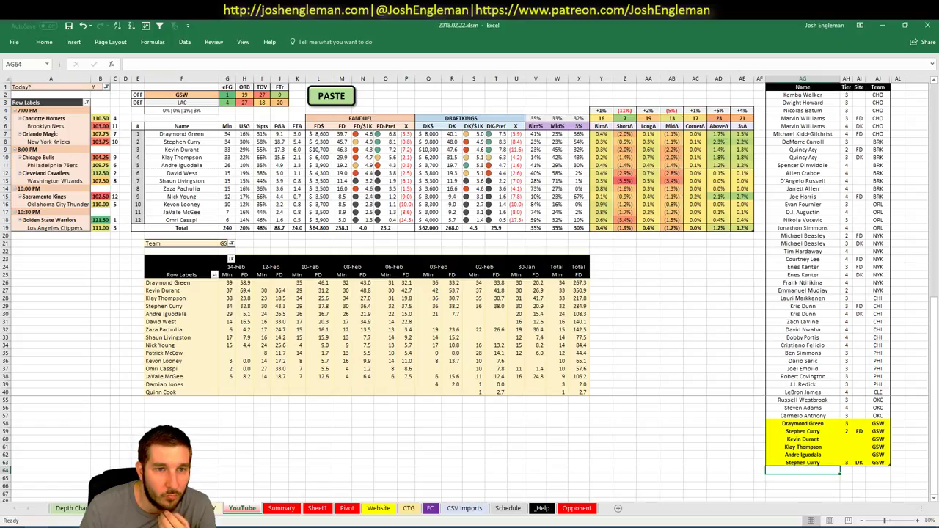
pyautogui.click(846, 439)
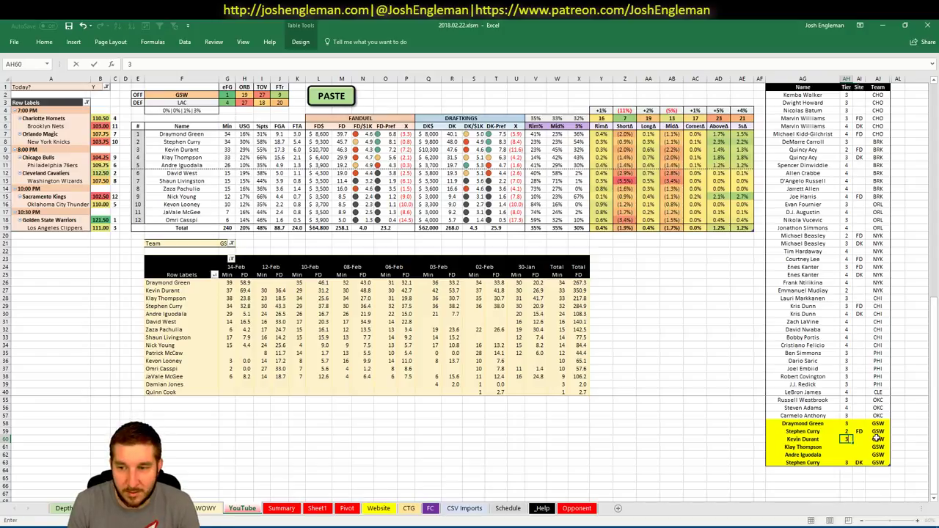
pyautogui.write('4')
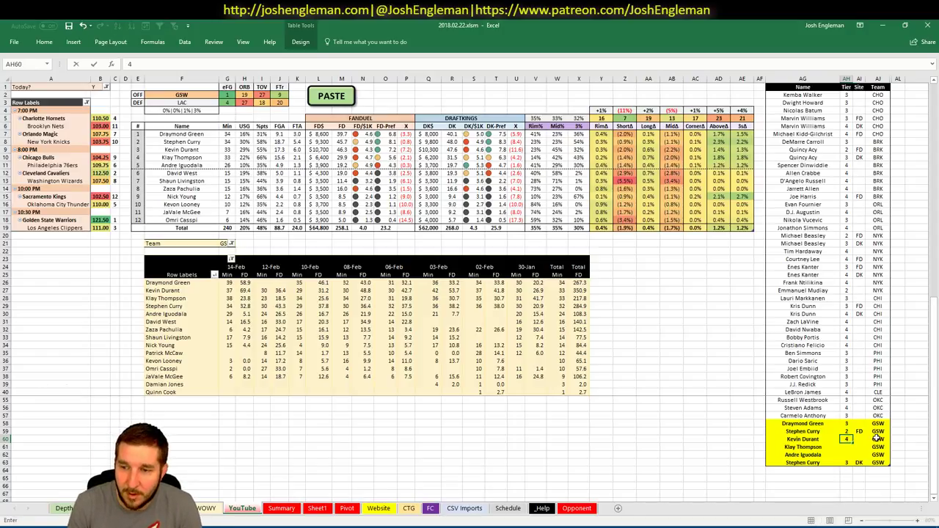
pyautogui.press('Return')
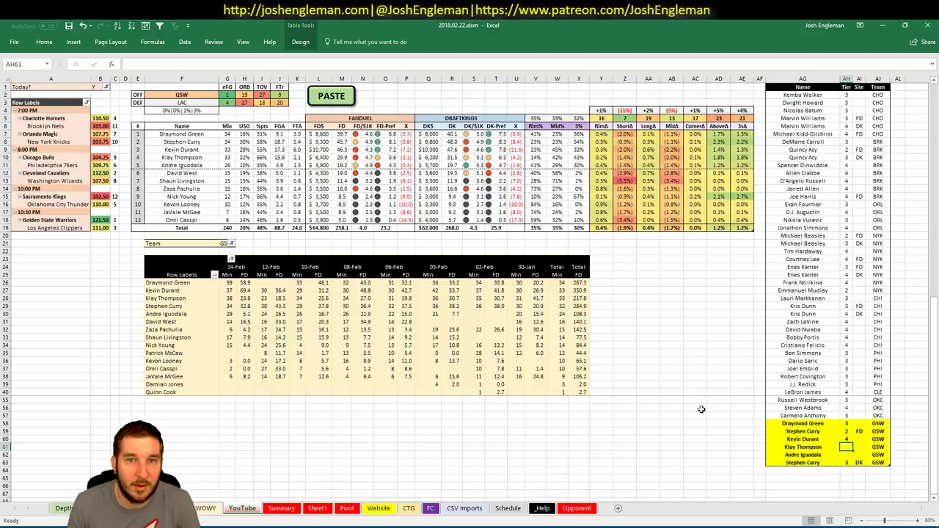
# Check Klay Thompson's news and game log against LAC among the FantasyCruncher shooting guards, and return to the Excel workbook
pyautogui.hotkey('alt', 'Tab')
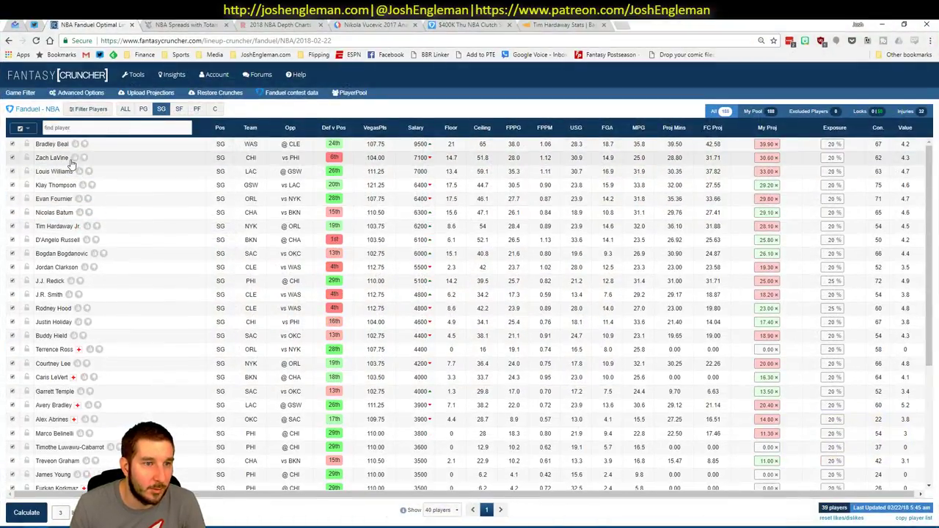
pyautogui.click(56, 185)
pyautogui.click(294, 205)
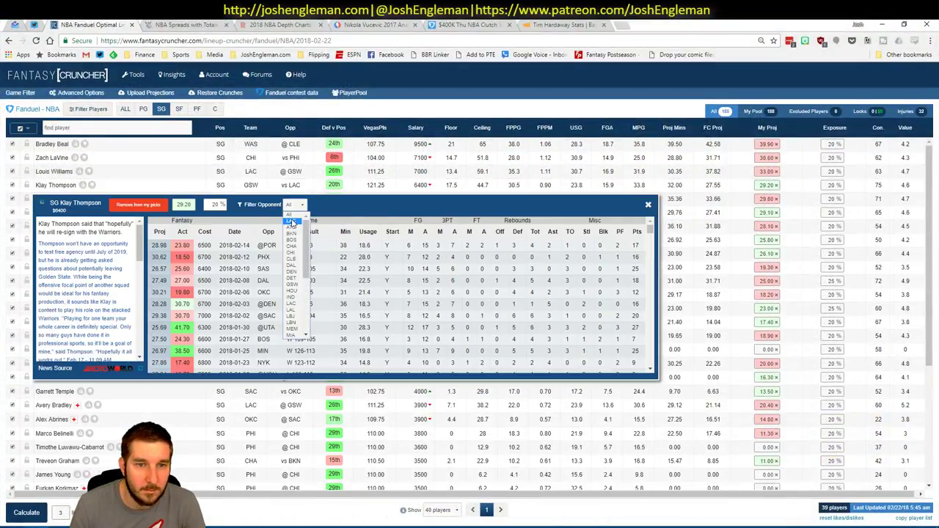
pyautogui.click(293, 242)
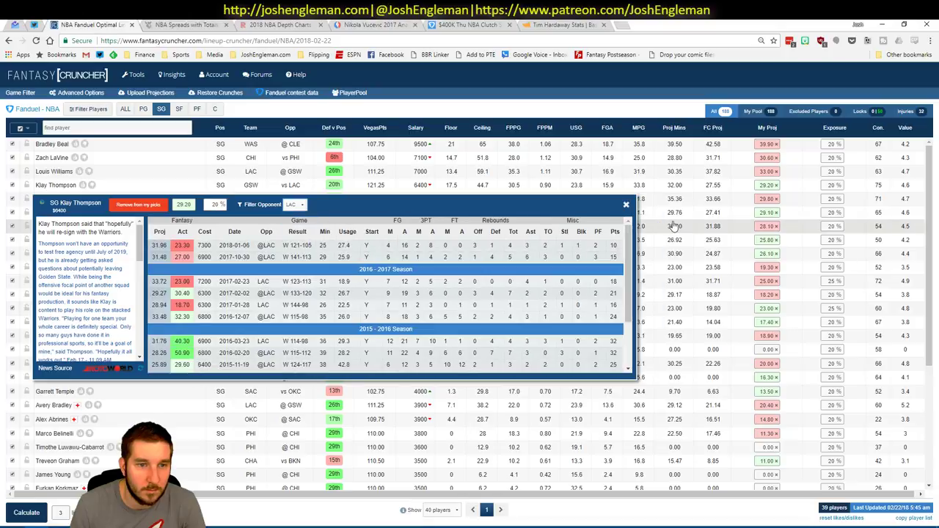
pyautogui.click(624, 206)
pyautogui.hotkey('alt', 'Tab')
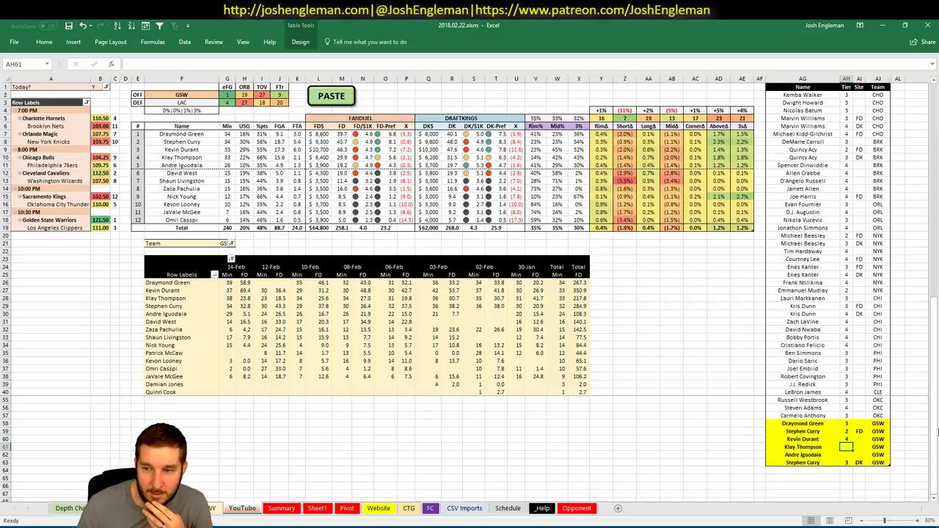
# Set Klay Thompson's tier to 3 and Andre Iguodala's tier to 4 in the player list
pyautogui.write('3')
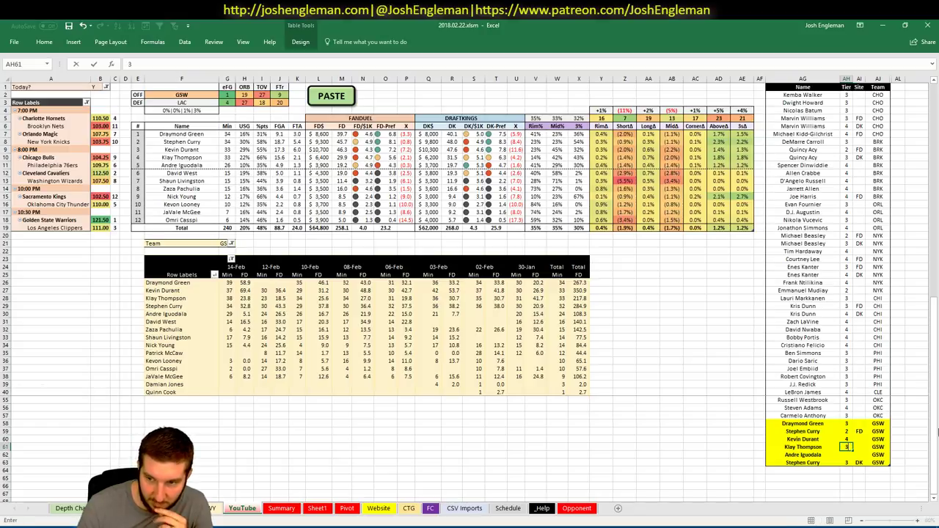
pyautogui.press('Return')
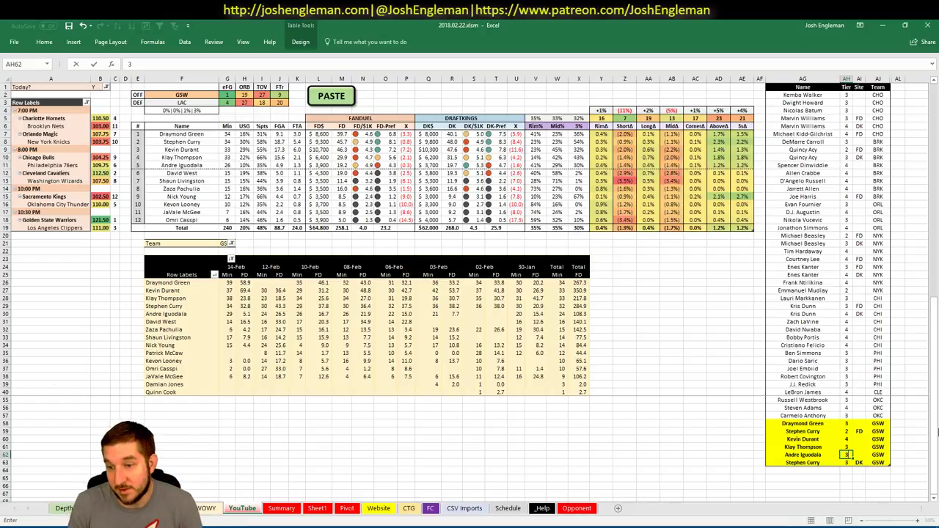
pyautogui.write('3')
pyautogui.press('Return')
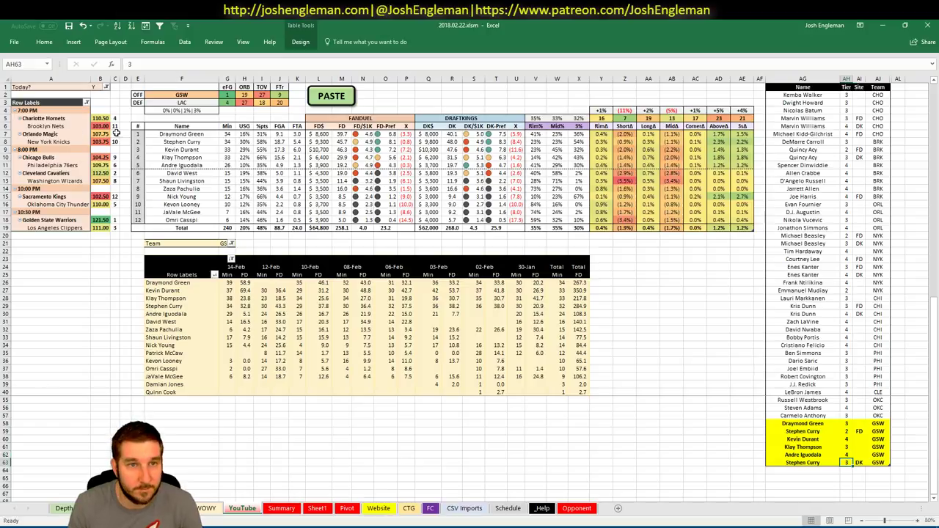
# Switch the offensive team in the matchup projections to LAC
pyautogui.click(186, 95)
pyautogui.write('LAC')
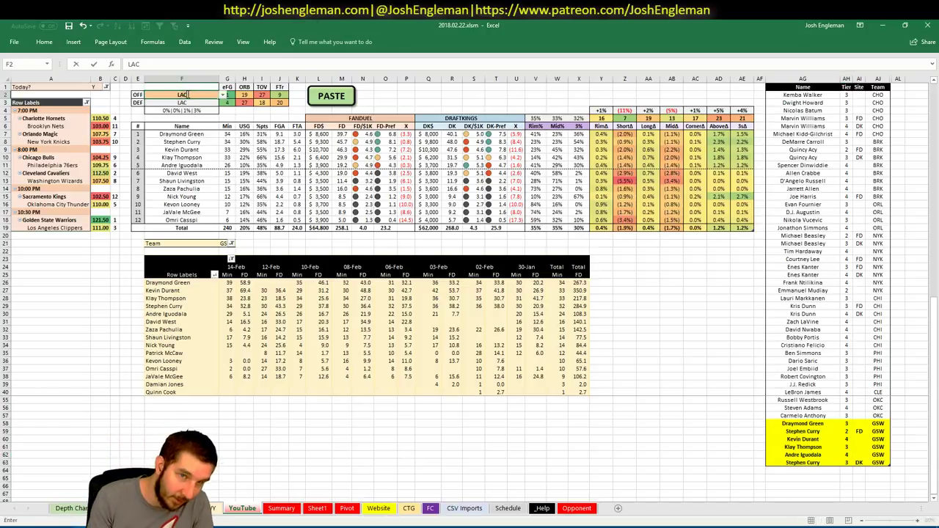
pyautogui.press('Return')
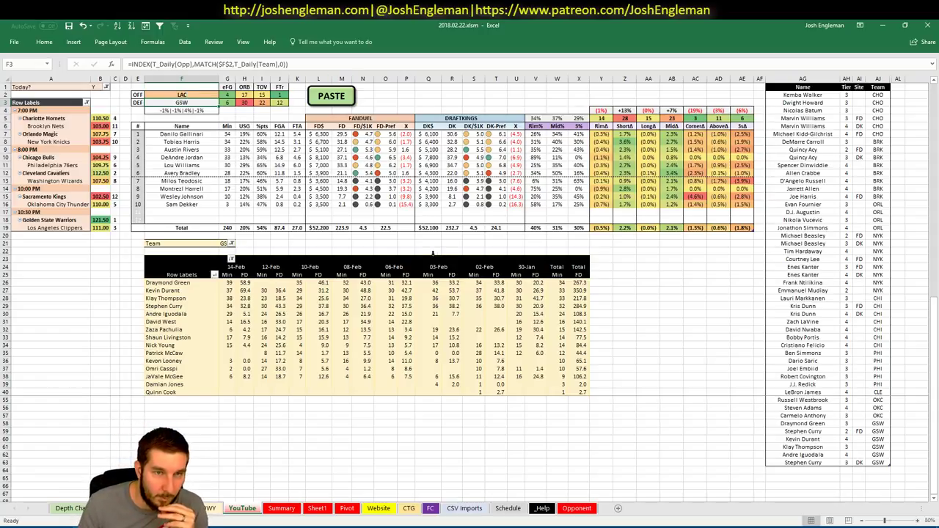
# Add Danilo Gallinari as a new row at the end of the player list, below Stephen Curry's DK row
pyautogui.click(806, 469)
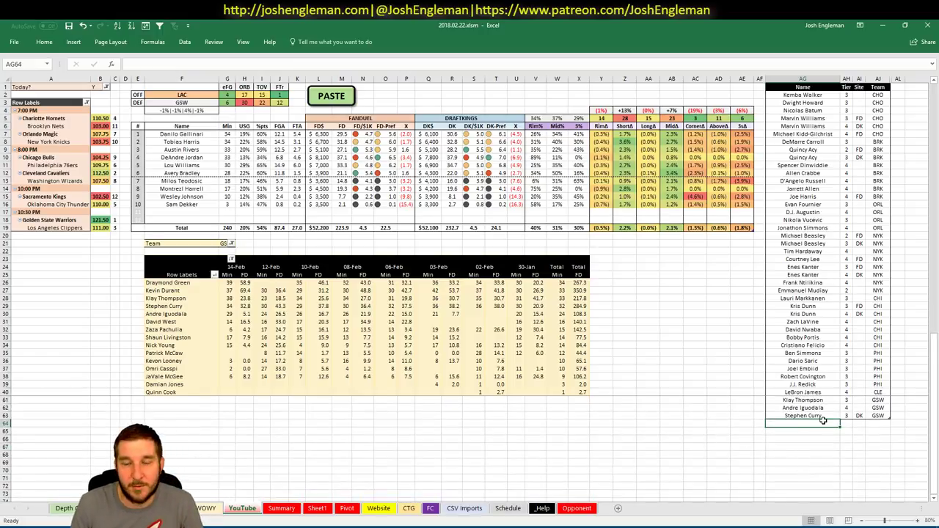
pyautogui.write('Dani')
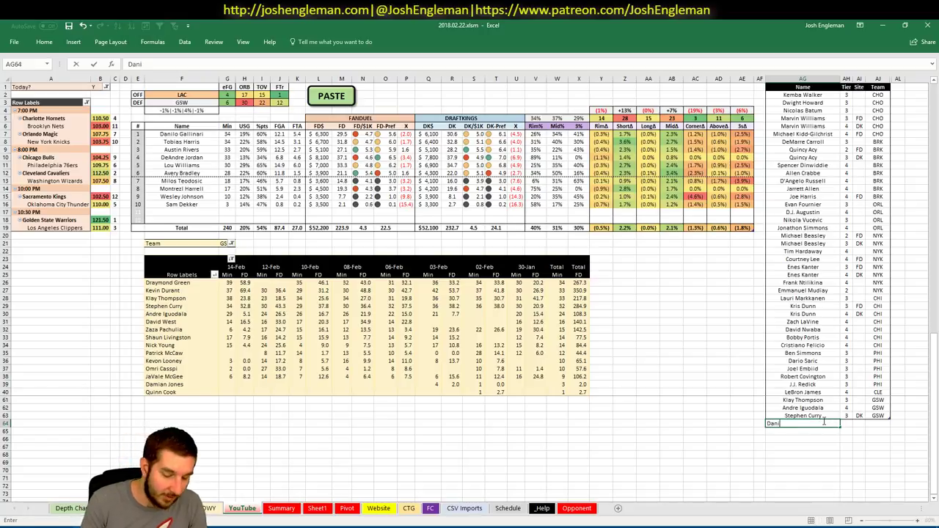
pyautogui.write('lo Gallinari')
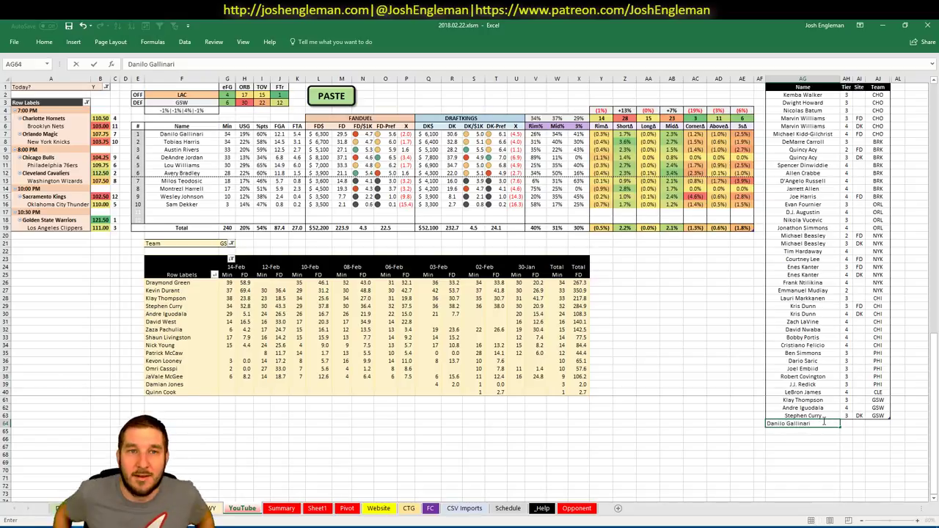
pyautogui.press('Tab')
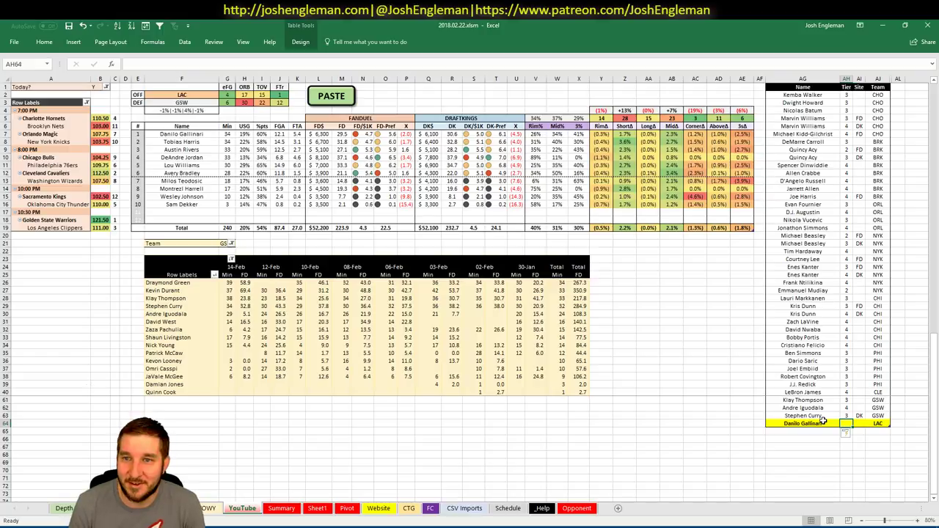
# Filter the recent-games pivot table to team LAC
pyautogui.click(224, 244)
pyautogui.write('LAC')
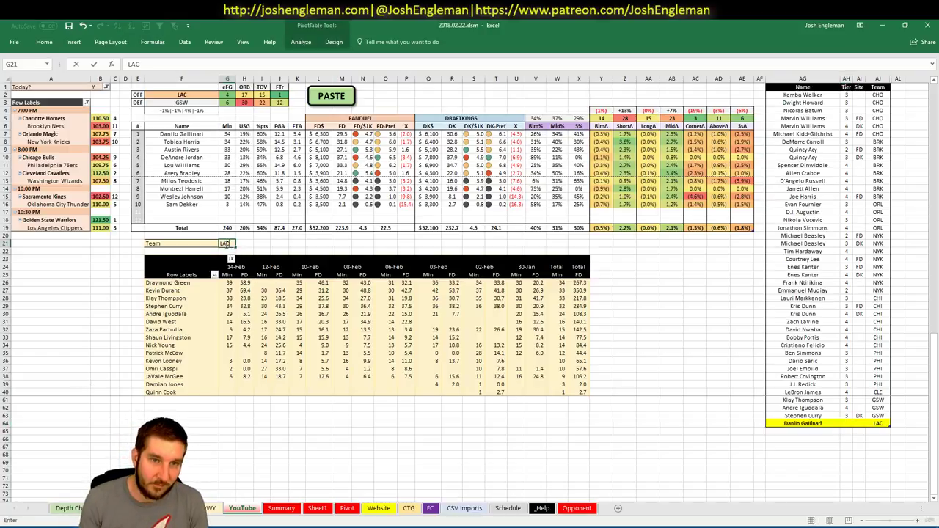
pyautogui.press('Return')
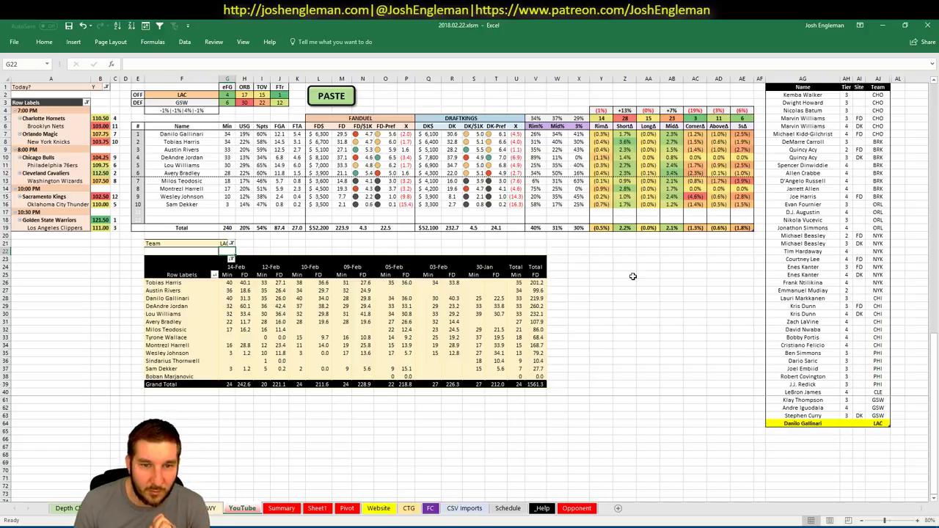
# Set Danilo Gallinari's tier to 3 in the player list and go to the empty name cell below him
pyautogui.click(847, 423)
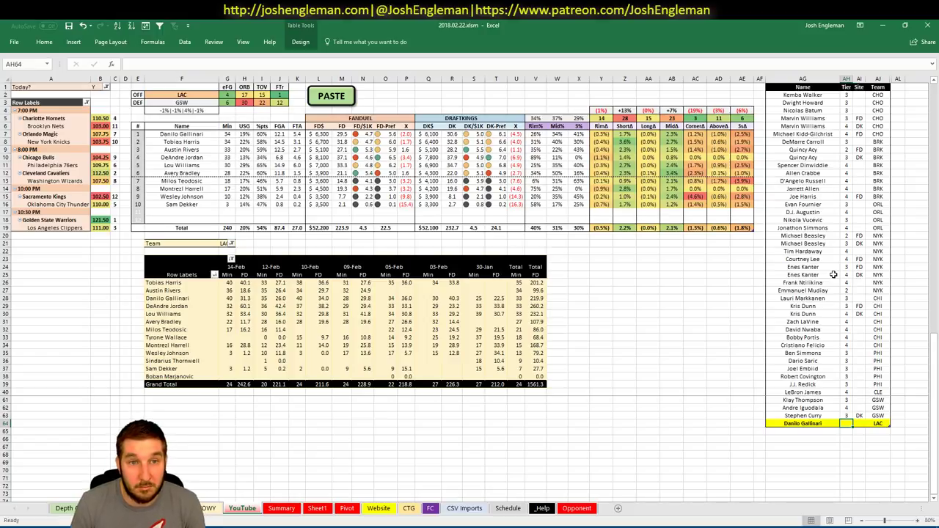
pyautogui.write('3')
pyautogui.press('Return')
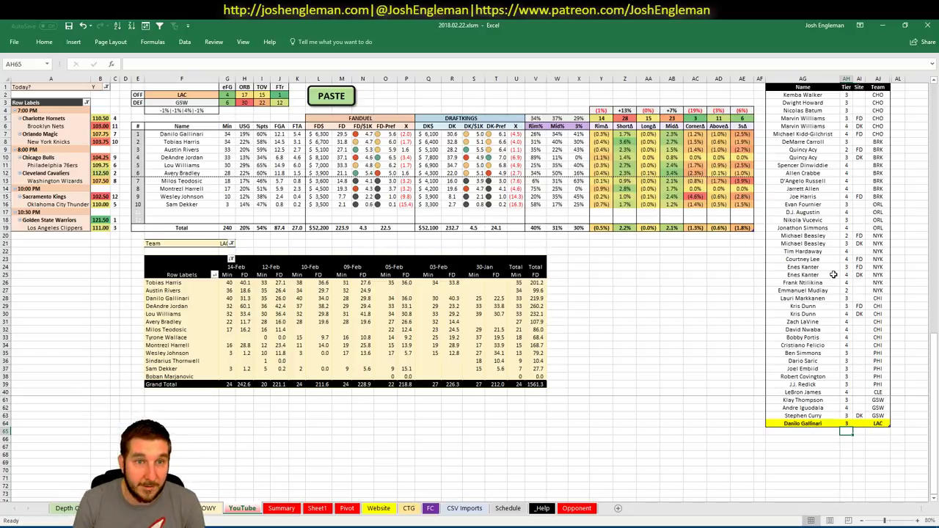
pyautogui.press('Left')
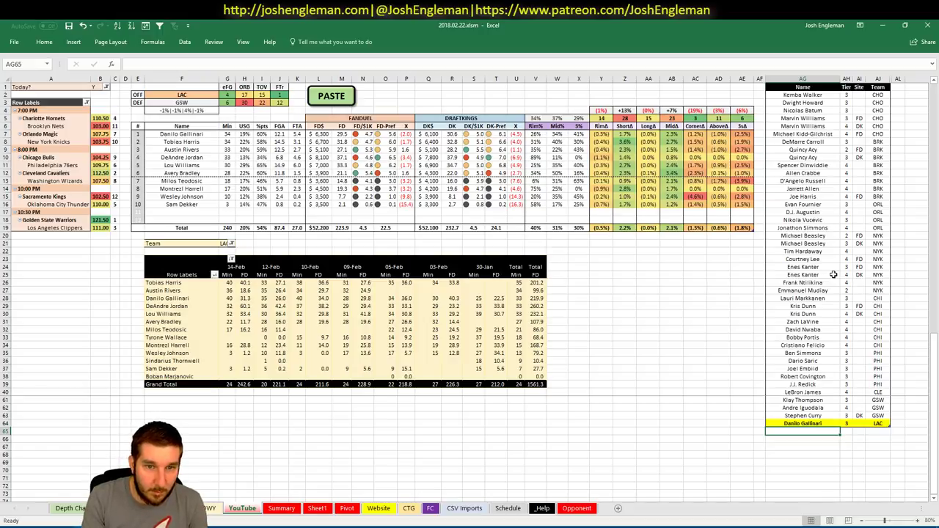
# Add Tobias Harris with tier 3 as a new row below Danilo Gallinari in the player list
pyautogui.write('Tobias Harris')
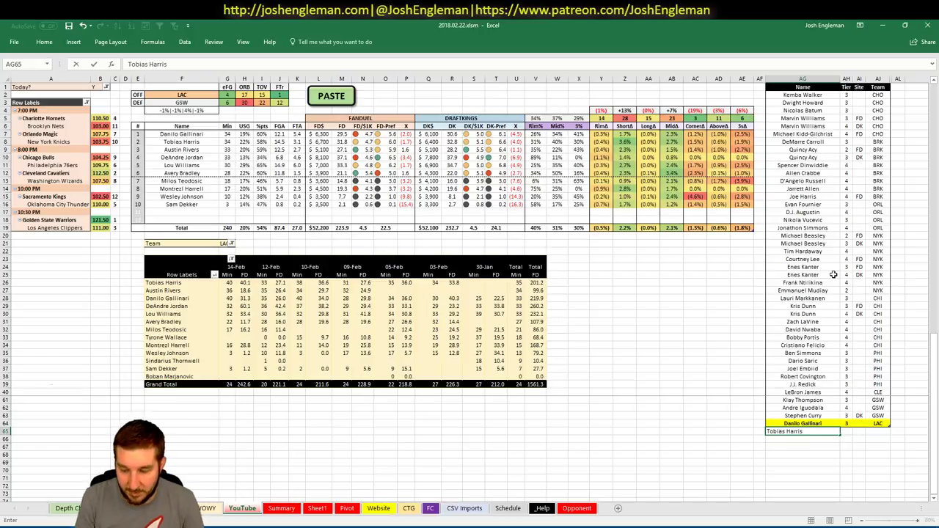
pyautogui.press('Tab')
pyautogui.write('3')
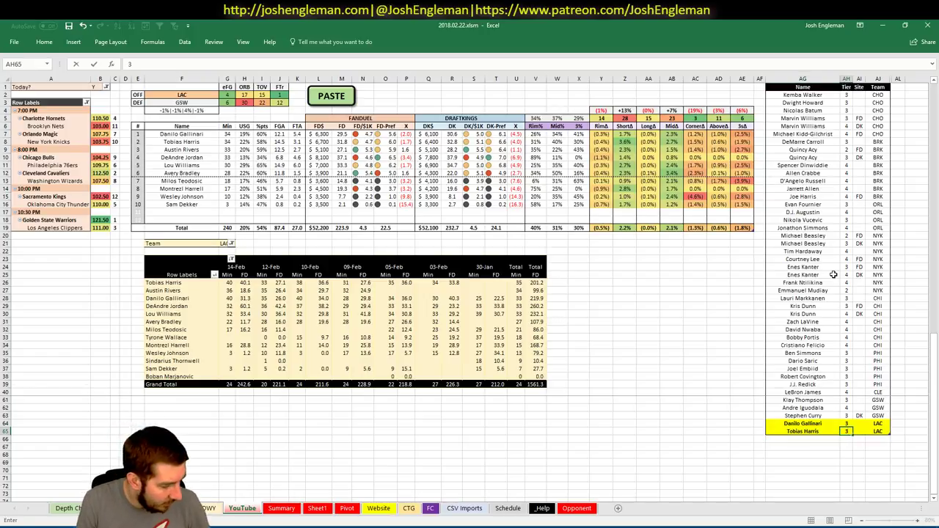
pyautogui.press('Return')
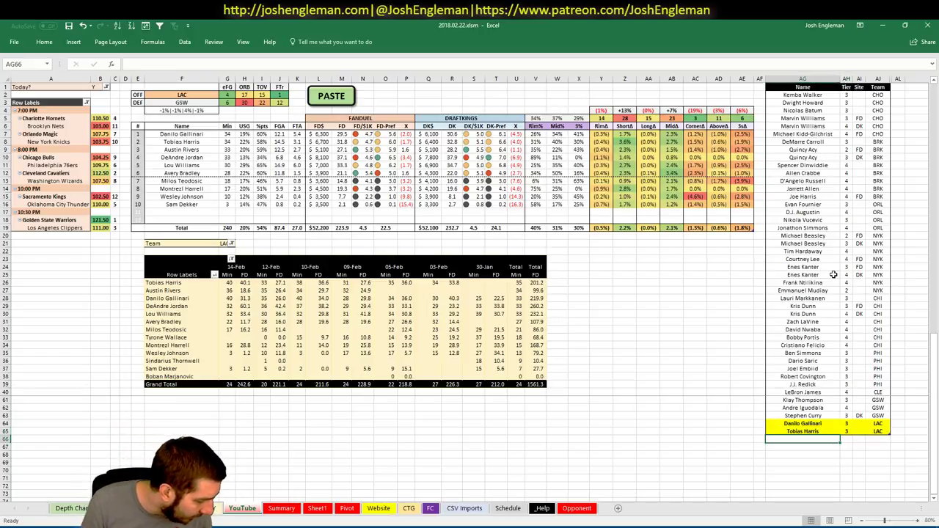
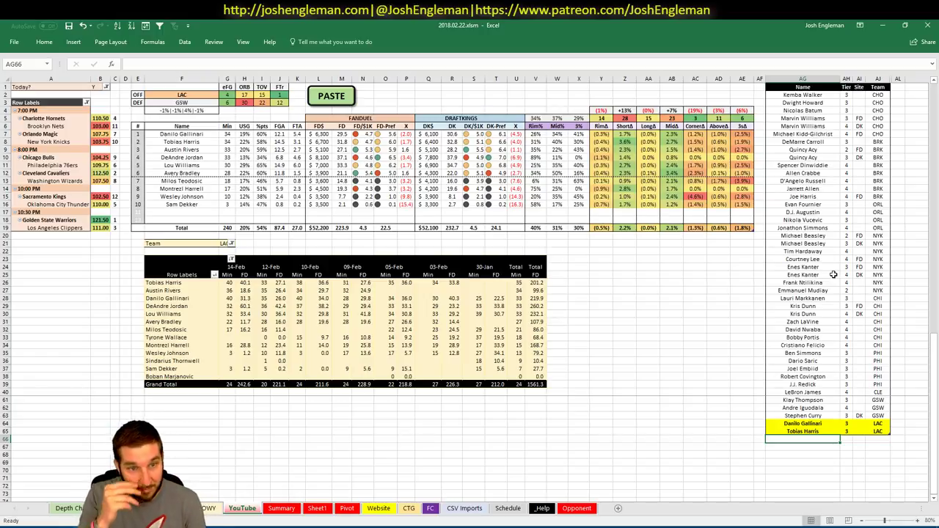
# Add Austin Rivers with tier 3 as a new row below Tobias Harris in the player list
pyautogui.write('Austin Rivers')
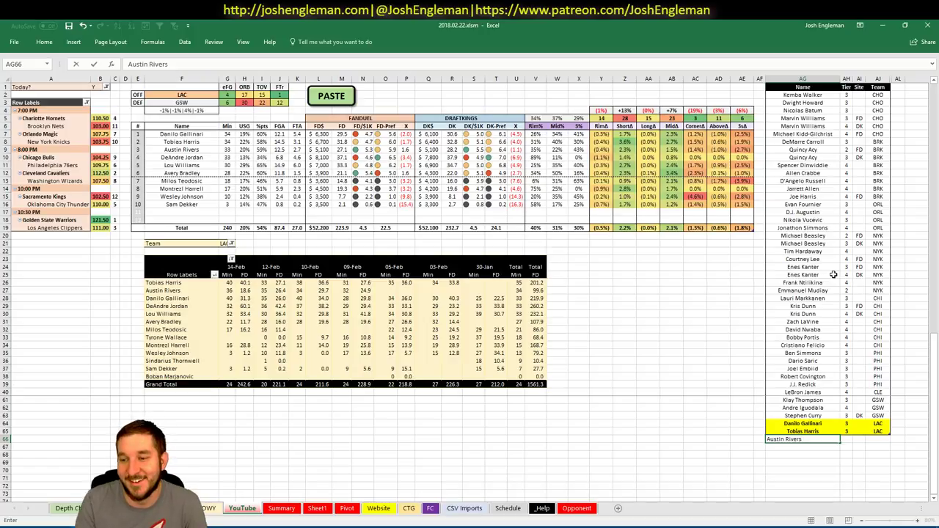
pyautogui.press('Tab')
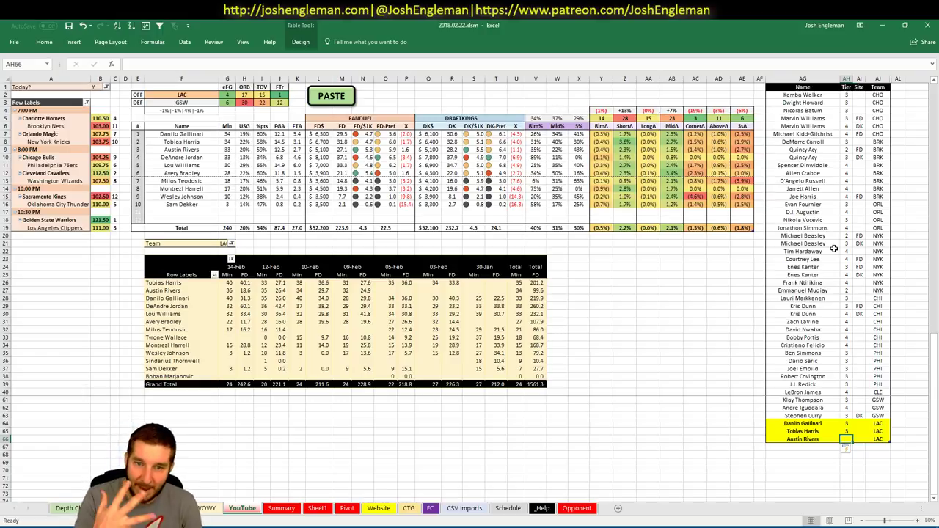
pyautogui.write('3')
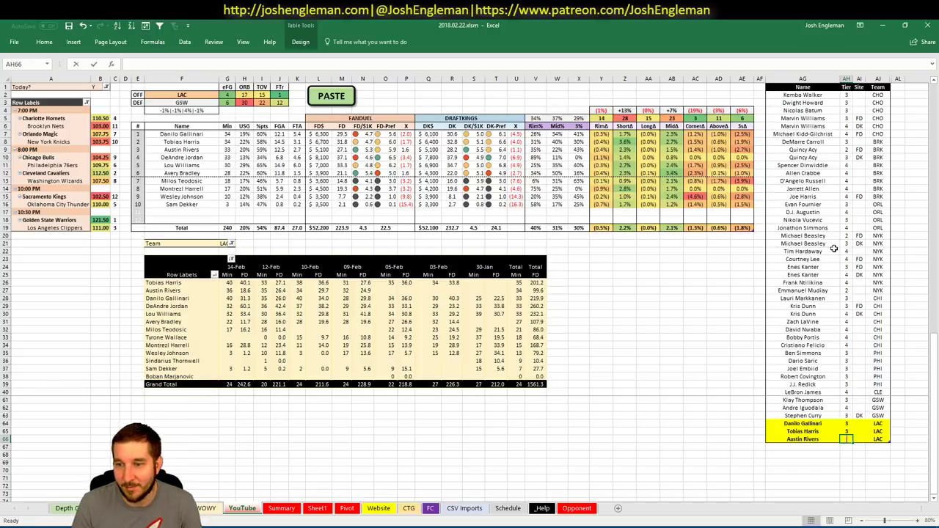
pyautogui.press('Return')
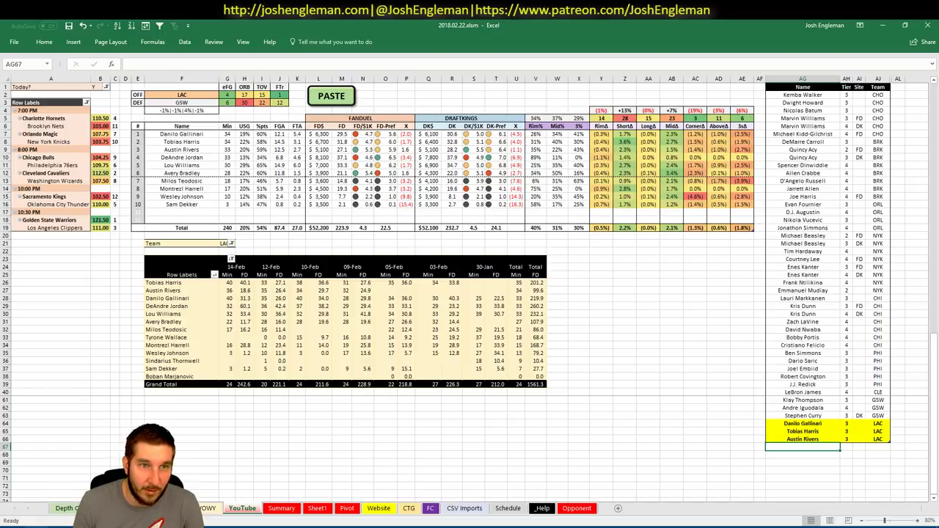
# Switch to FantasyCruncher in the browser and review DeAndre Jordan's game log filtered to opponent GSW, then close his card
pyautogui.hotkey('alt', 'Tab')
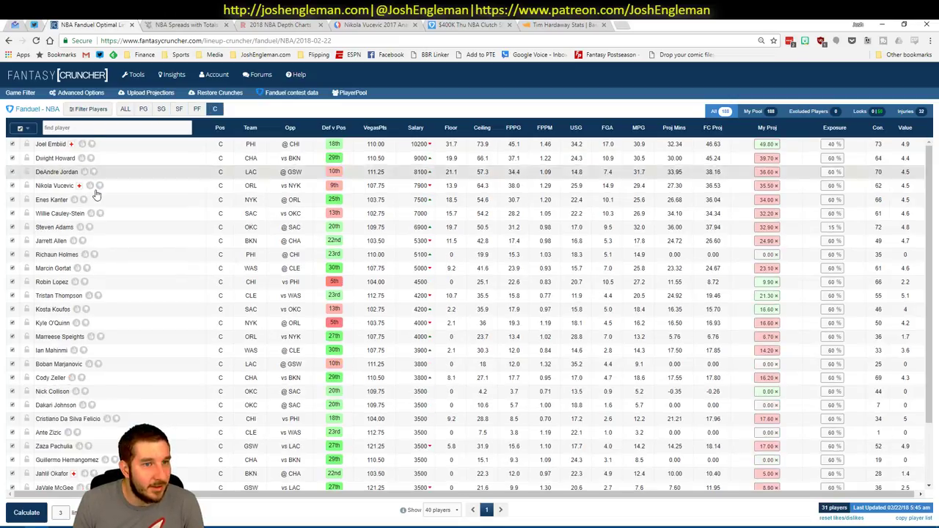
pyautogui.click(57, 173)
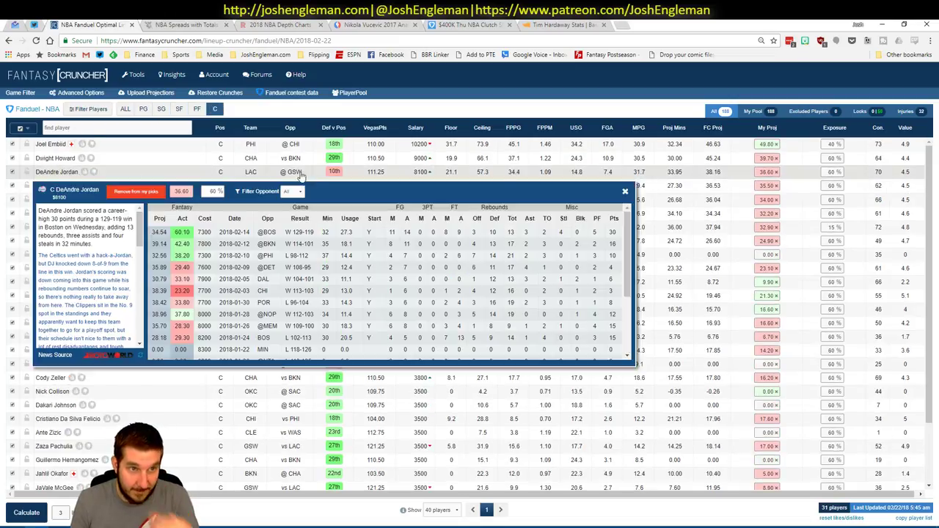
pyautogui.click(297, 192)
pyautogui.click(287, 209)
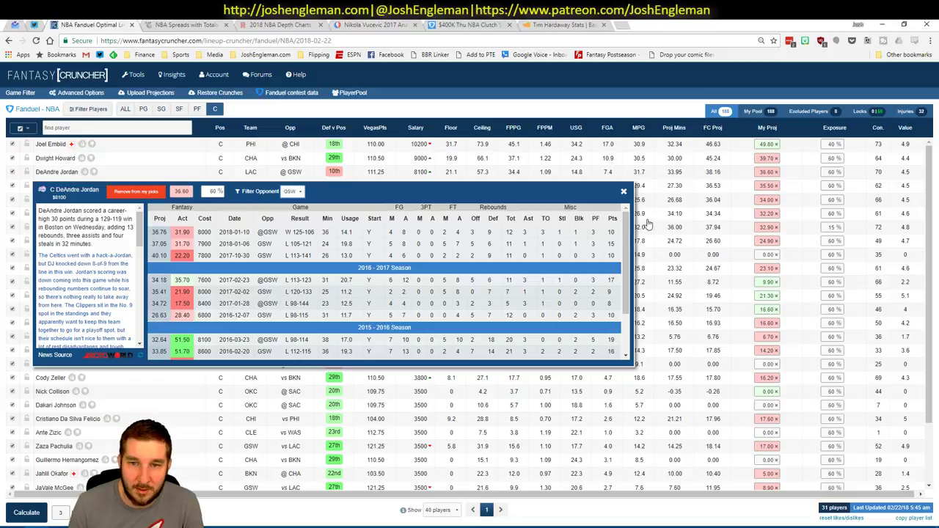
pyautogui.click(624, 193)
# Back in the Excel player list, add DeAndre Jordan with tier 3 as a new row below Austin Rivers
pyautogui.hotkey('alt', 'Tab')
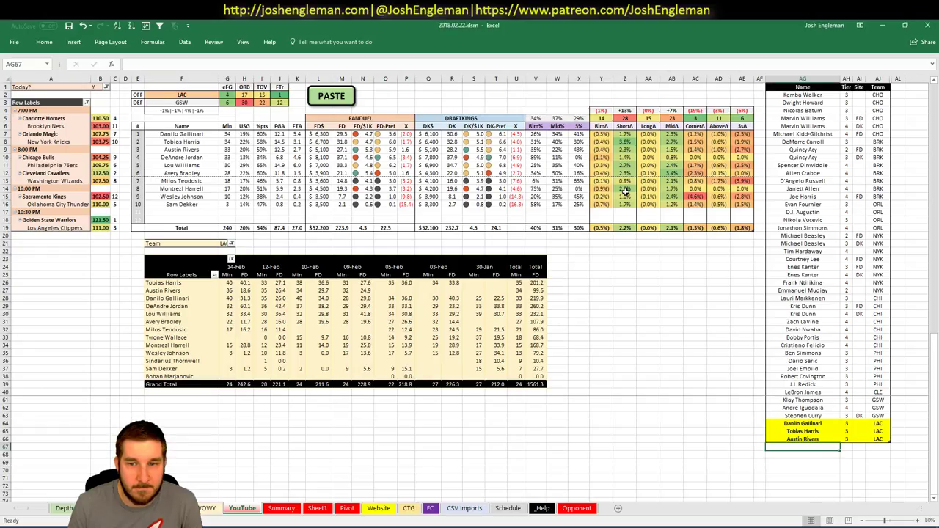
pyautogui.write('DeAn')
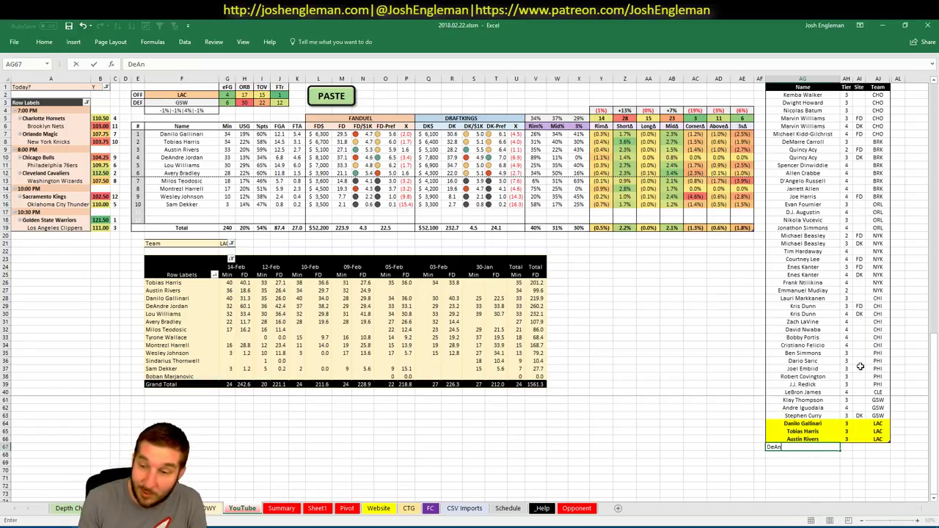
pyautogui.write('dre Jordan')
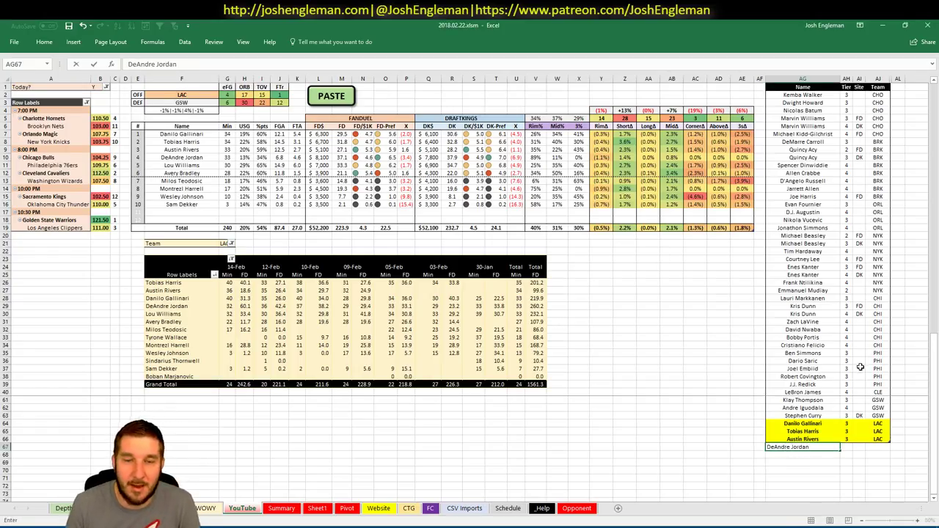
pyautogui.press('Tab')
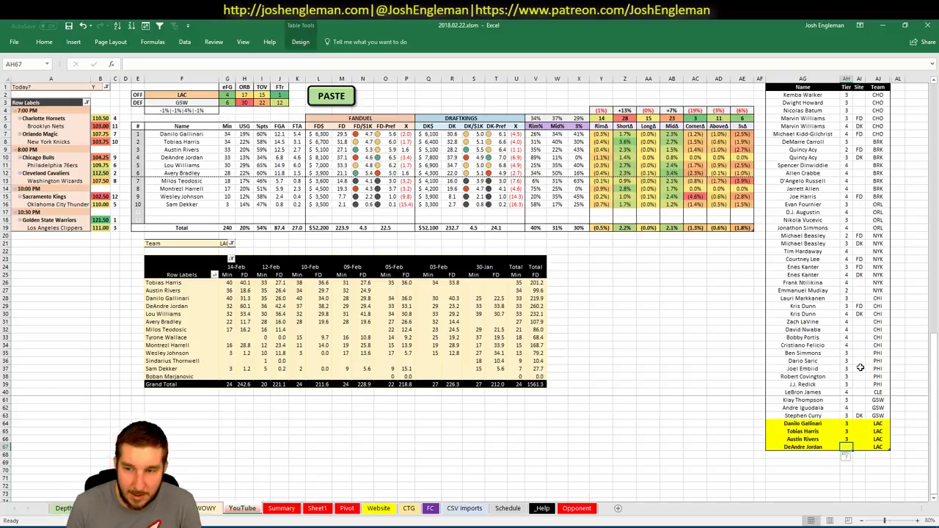
pyautogui.write('4')
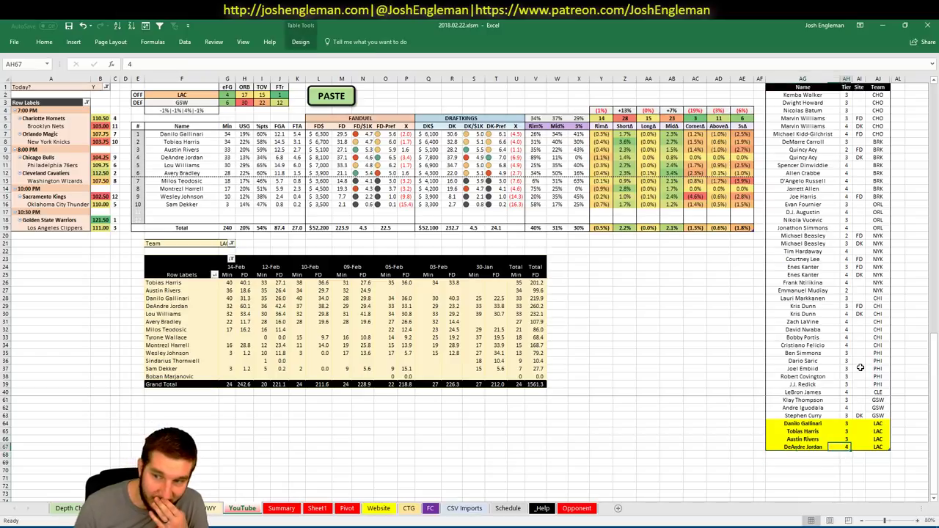
pyautogui.press('BackSpace')
pyautogui.write('3')
pyautogui.press('Return')
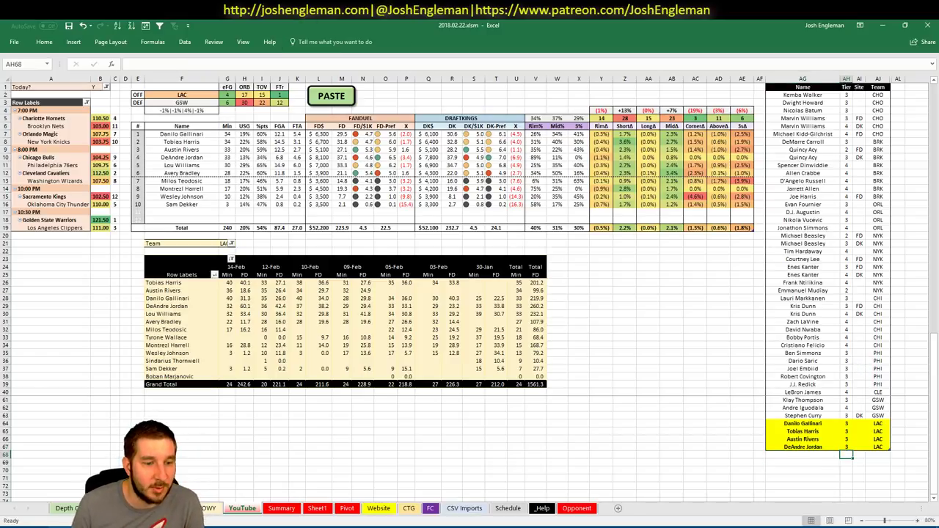
# Switch to Fantasy5x5 in the browser, search for "jordan" and open DeAndre Jordan's player page
pyautogui.click(37, 527)
pyautogui.click(356, 24)
pyautogui.scroll(15, 458, 171)
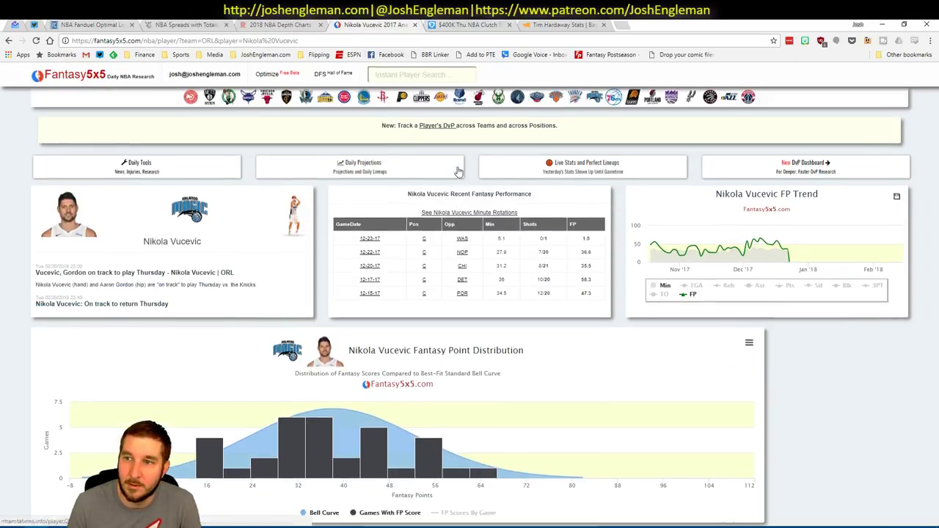
pyautogui.click(422, 77)
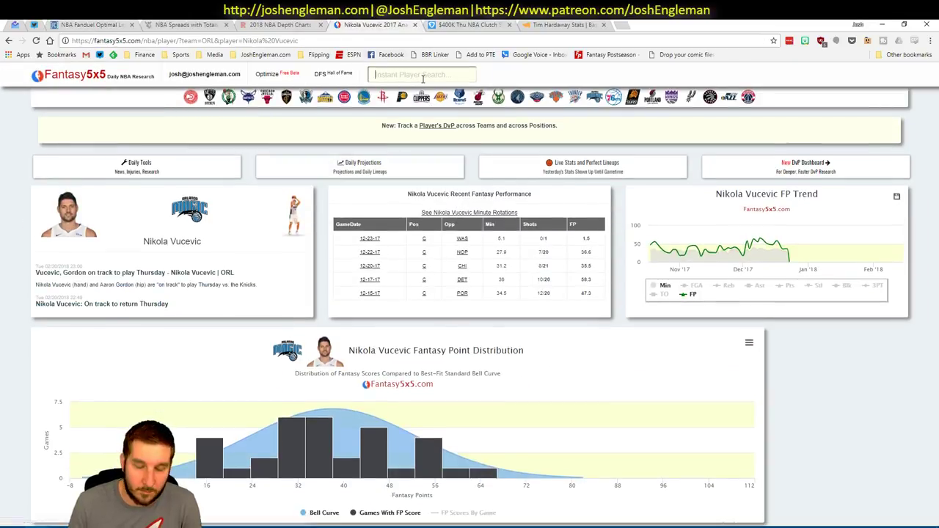
pyautogui.write('jordan')
pyautogui.press('Down')
pyautogui.press('Down')
pyautogui.press('Down')
pyautogui.press('Down')
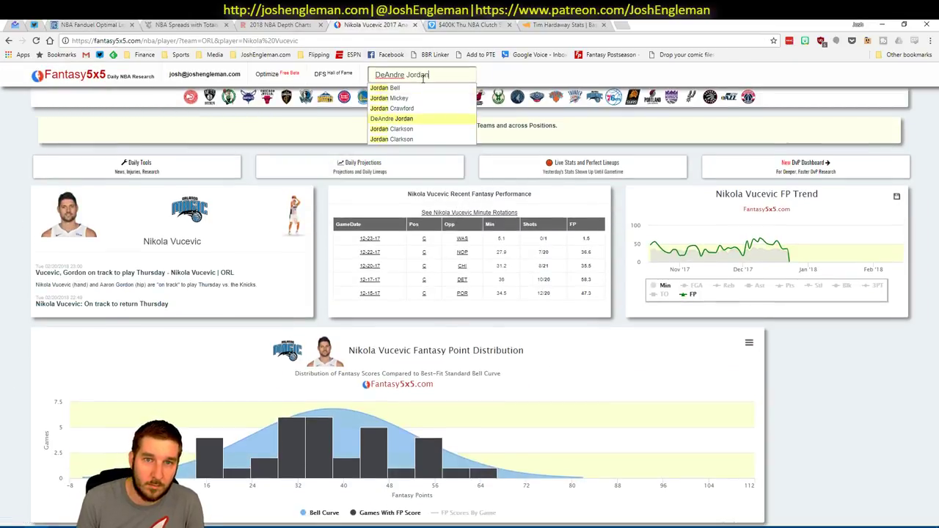
pyautogui.press('Down')
pyautogui.press('Up')
pyautogui.press('Return')
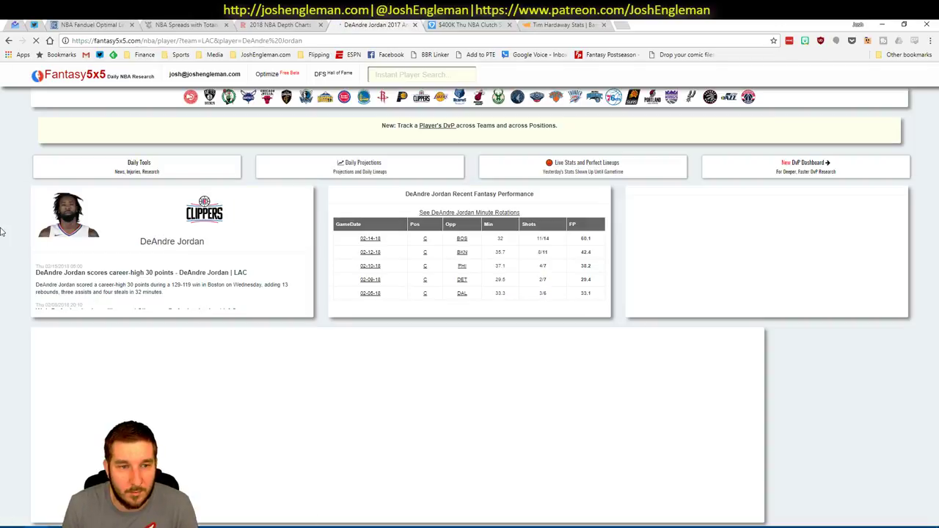
# Examine DeAndre Jordan's Teammate Stack Volatility chart, checking the values for T. Harris and the neighbouring teammates
pyautogui.scroll(-2, 24, 257)
pyautogui.scroll(-15, 24, 257)
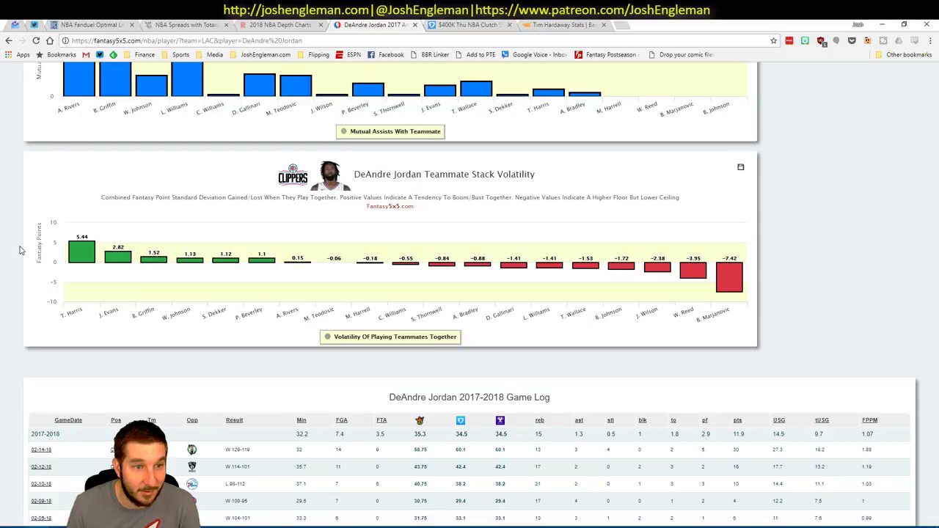
pyautogui.moveTo(86, 256)
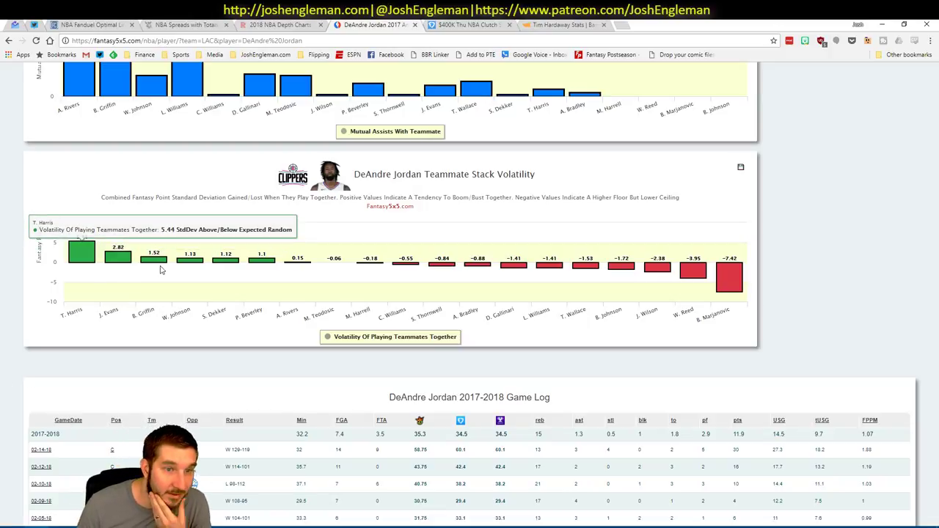
pyautogui.moveTo(159, 267)
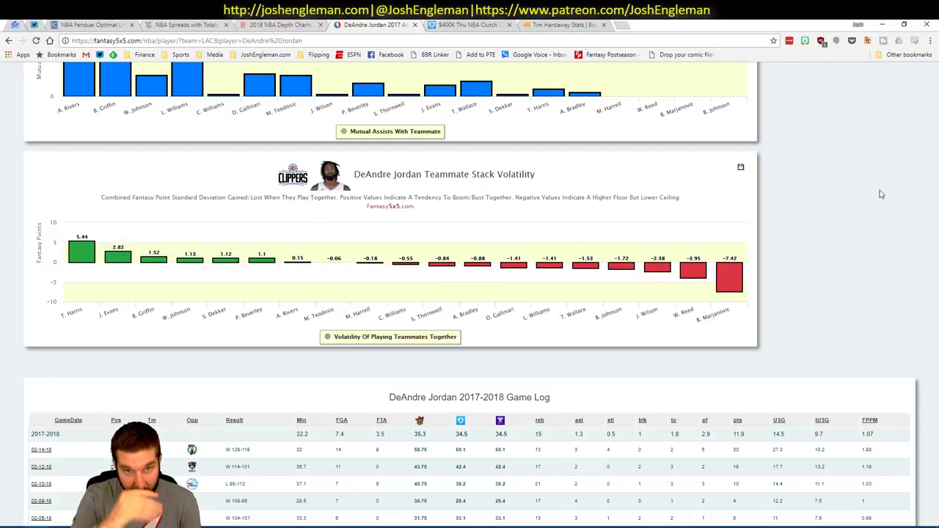
# Return to the Excel player list and add Lou Williams with tier 3 as a new row below DeAndre Jordan
pyautogui.hotkey('alt', 'Tab')
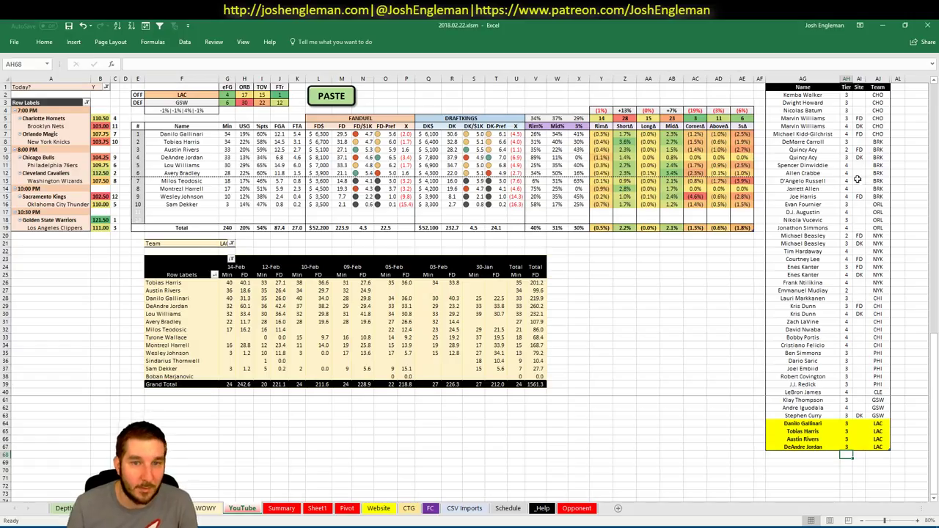
pyautogui.click(671, 321)
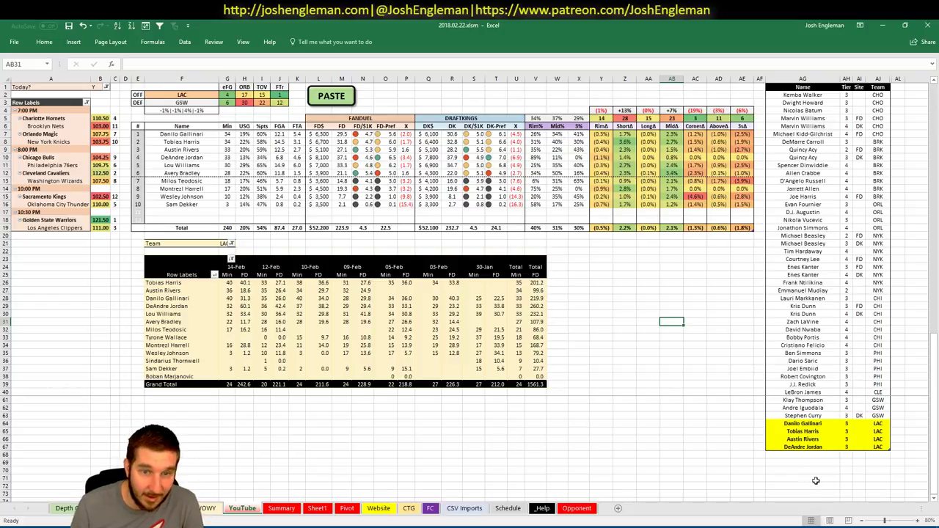
pyautogui.click(805, 454)
pyautogui.write('Lou Williams')
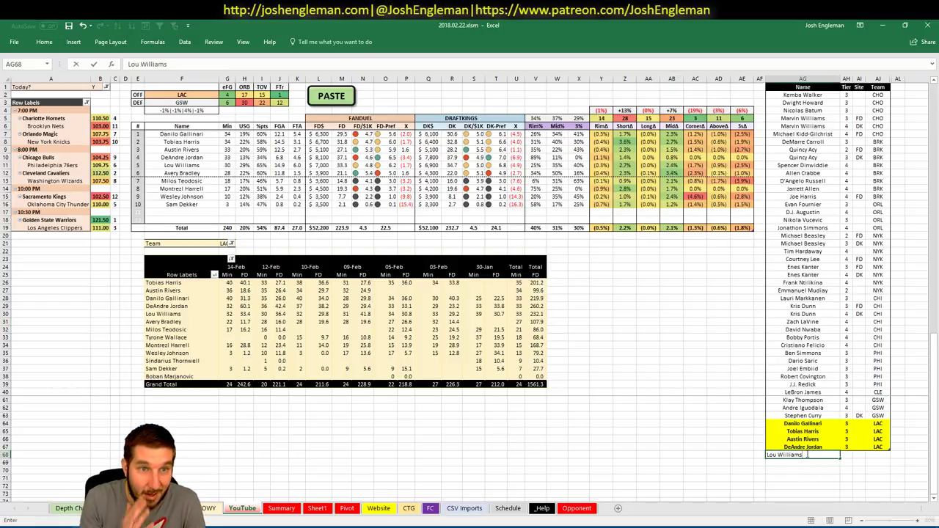
pyautogui.press('Tab')
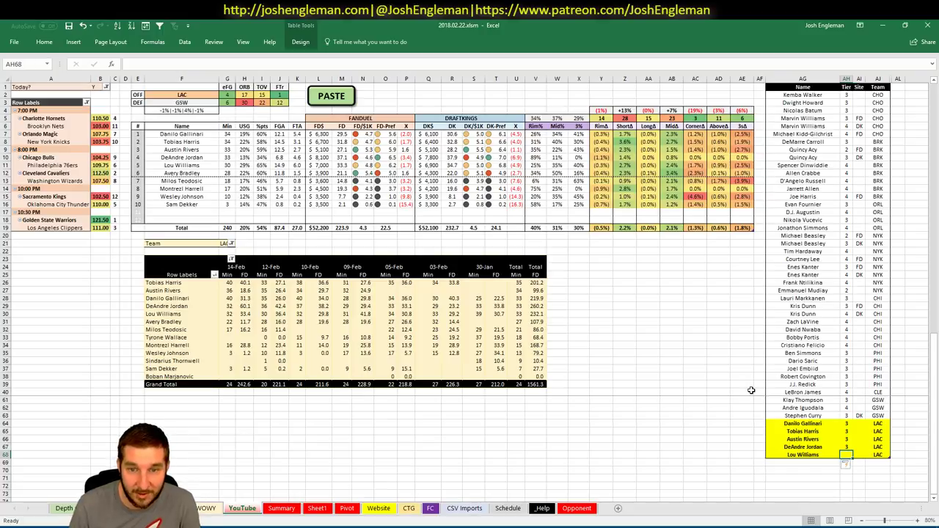
pyautogui.write('3')
pyautogui.press('Return')
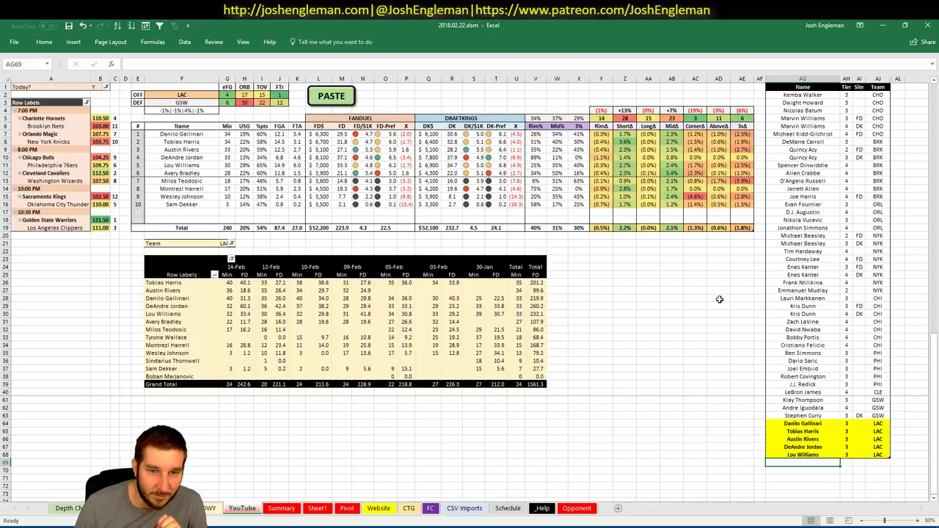
# Add Avery Bradley's name as a new row below Lou Williams in the player list
pyautogui.write('Av')
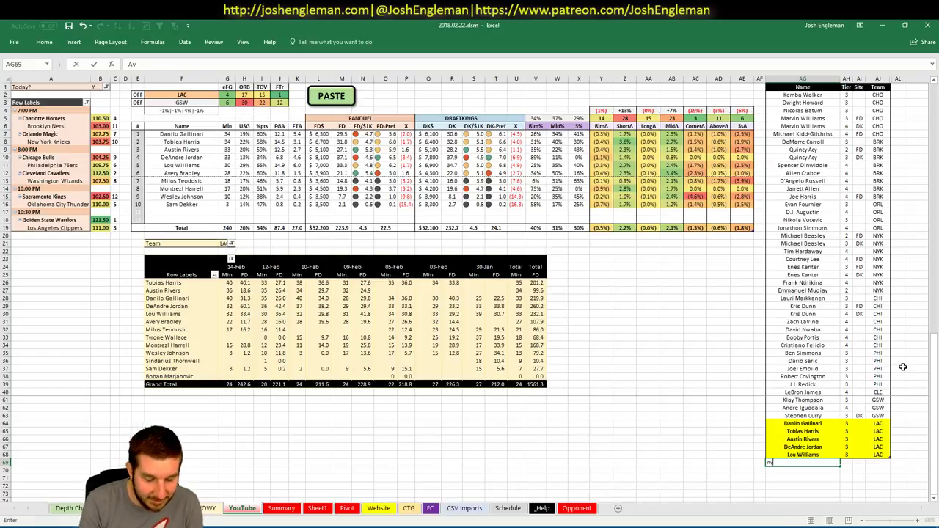
pyautogui.write('ery Bradley')
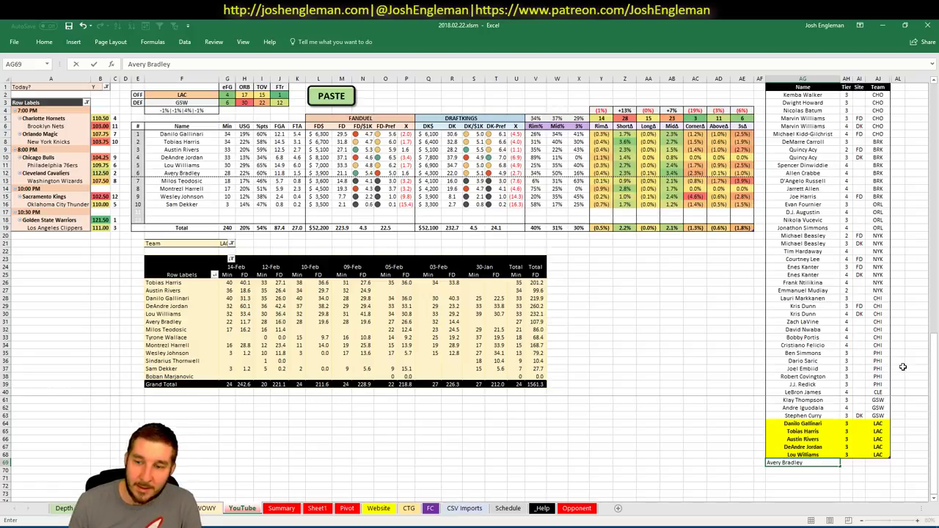
pyautogui.press('Tab')
# Switch to FantasyCruncher, show only shooting guards and open Avery Bradley's card to read his injury news and game log
pyautogui.hotkey('alt', 'Tab')
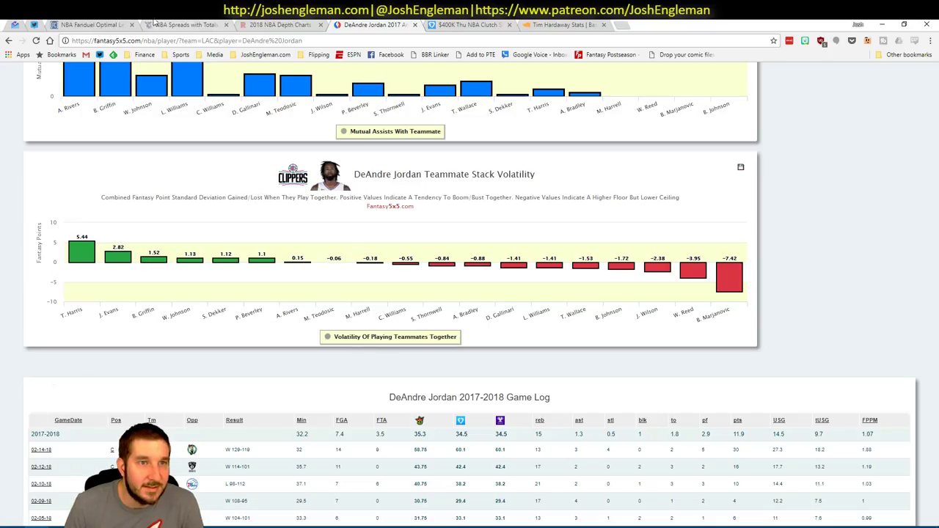
pyautogui.click(114, 24)
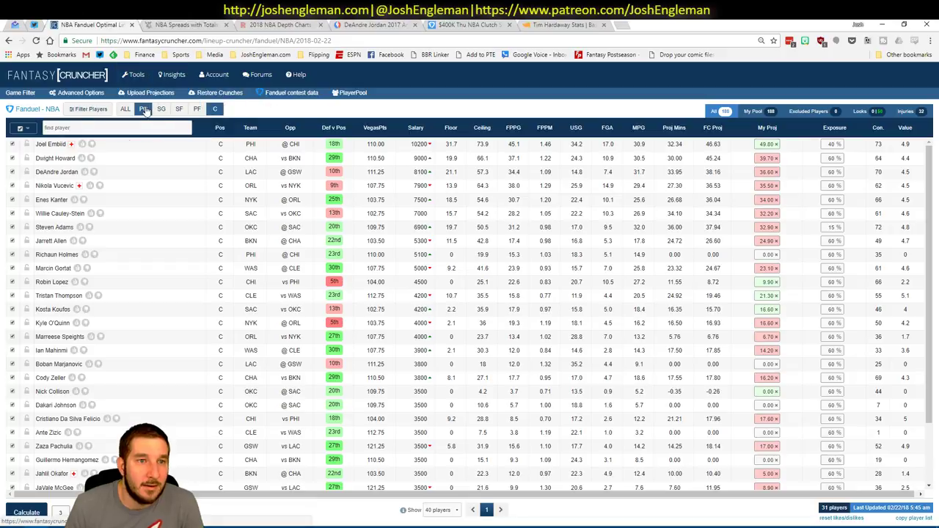
pyautogui.click(161, 110)
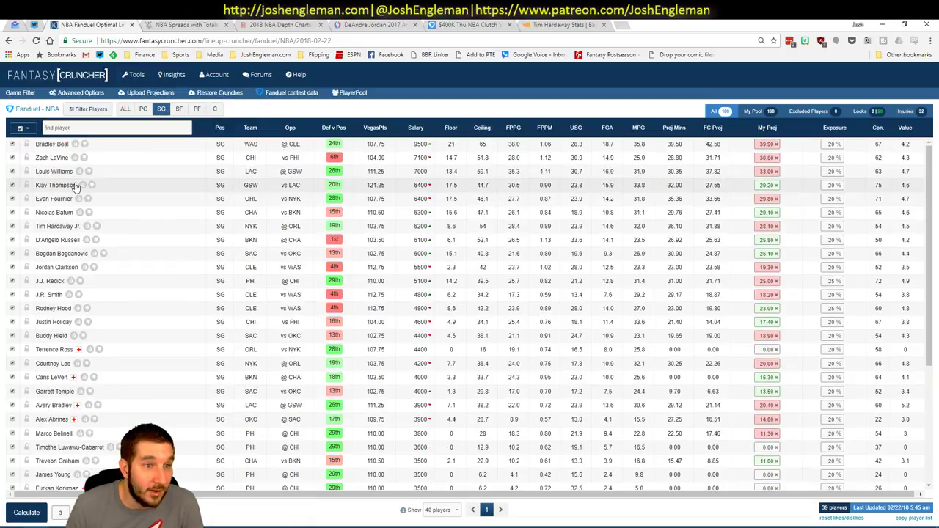
pyautogui.click(52, 408)
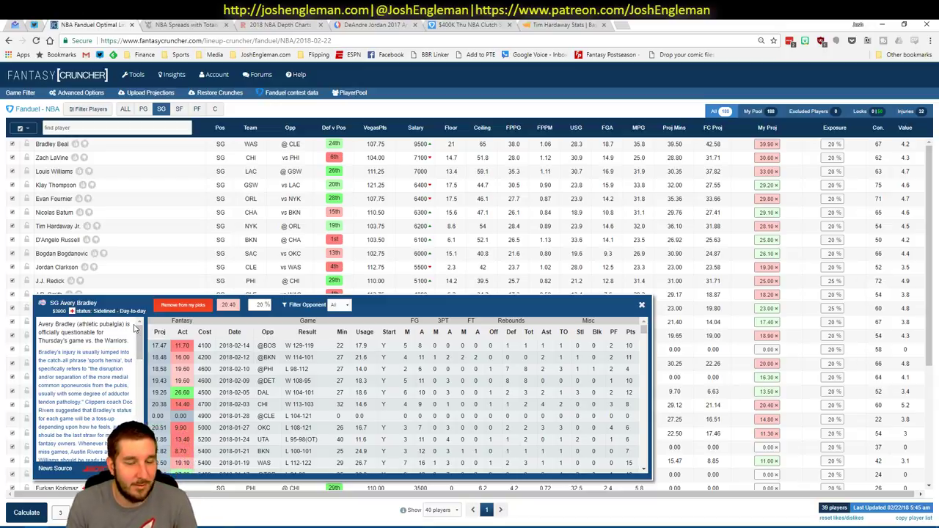
# Filter Avery Bradley's game log by opponent to review his past games against GSW, CLE, SAS and HOU
pyautogui.click(339, 304)
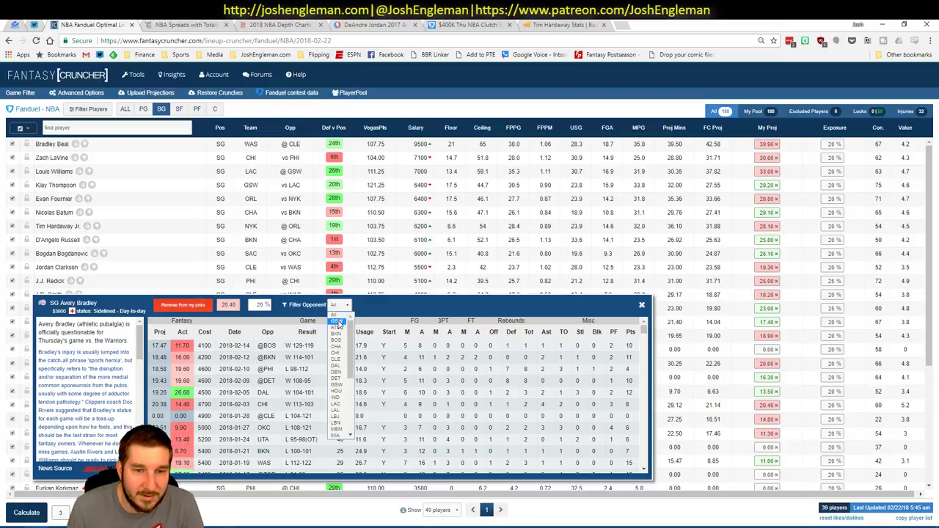
pyautogui.click(337, 323)
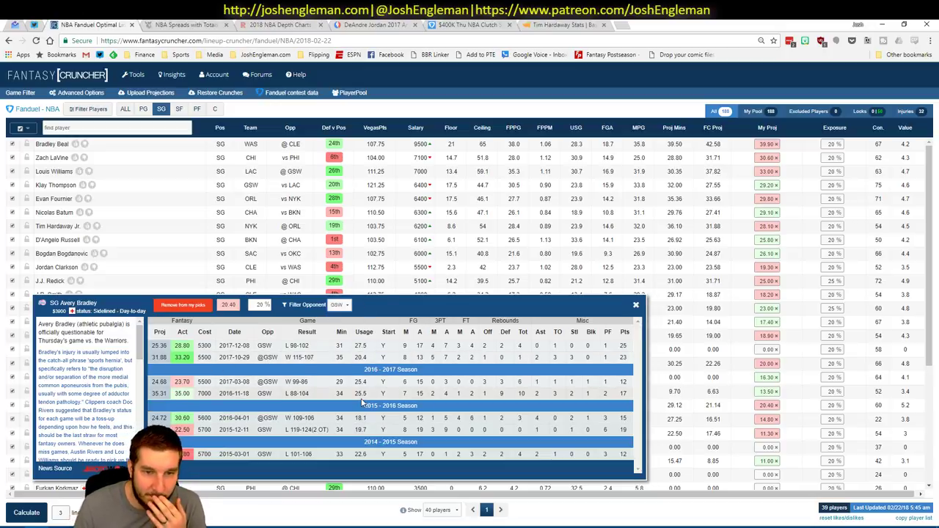
pyautogui.click(340, 304)
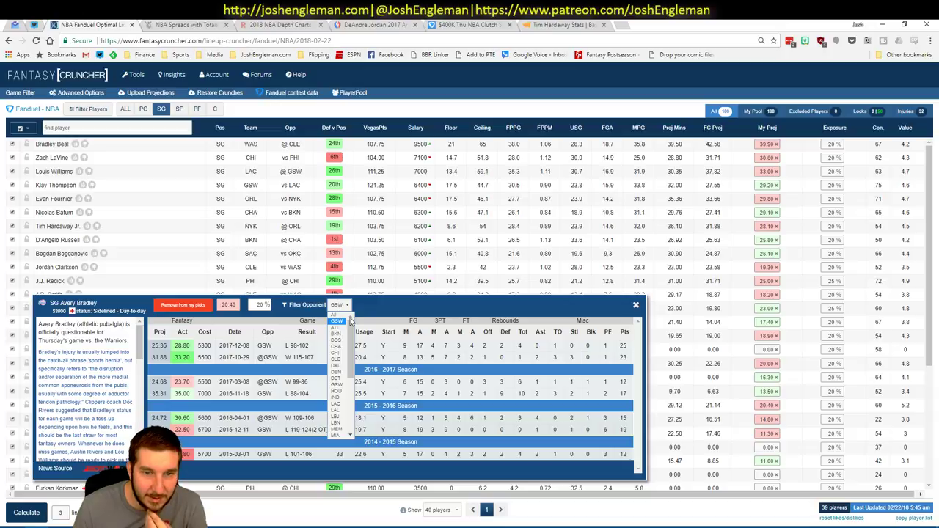
pyautogui.press('Escape')
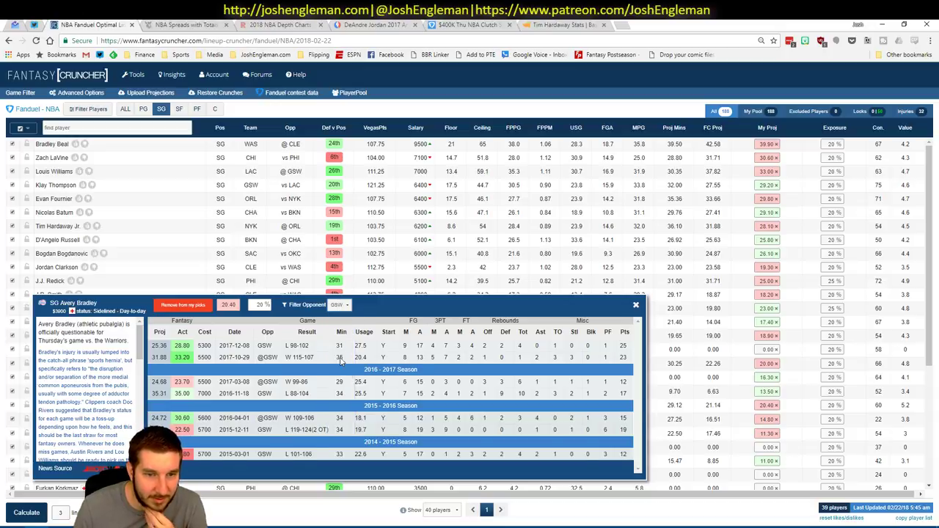
pyautogui.click(340, 359)
pyautogui.click(339, 304)
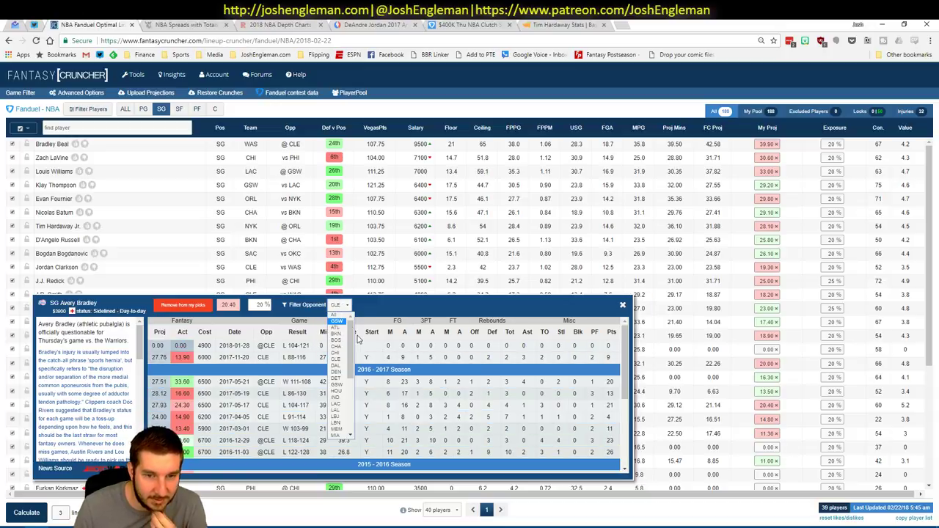
pyautogui.scroll(-2, 341, 367)
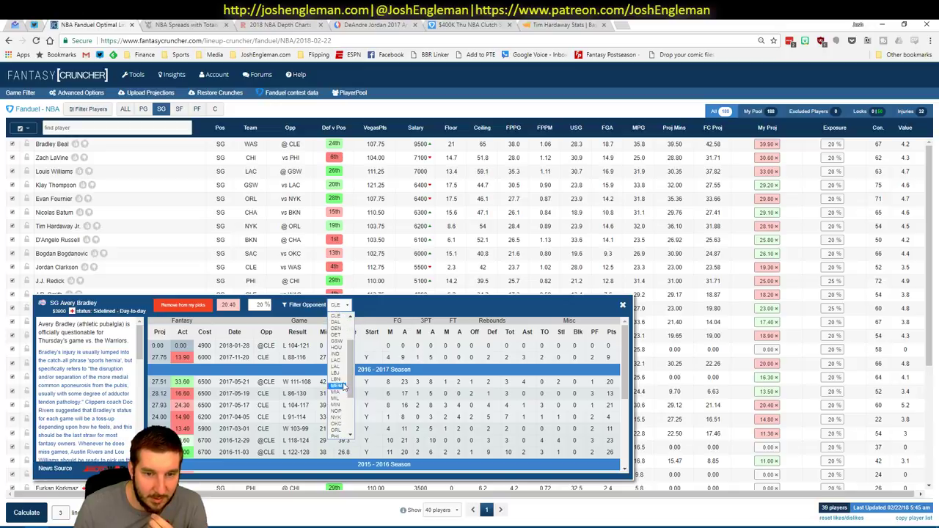
pyautogui.scroll(-3, 342, 389)
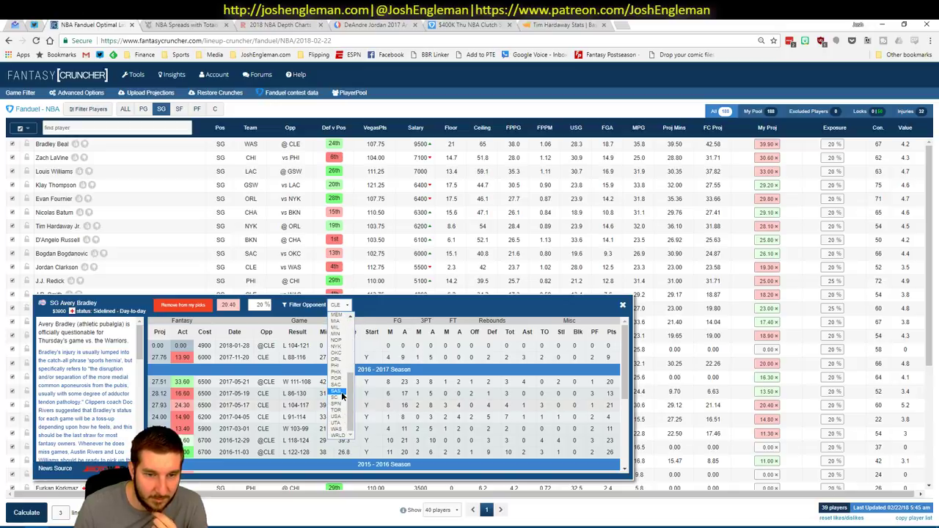
pyautogui.click(341, 397)
pyautogui.click(340, 304)
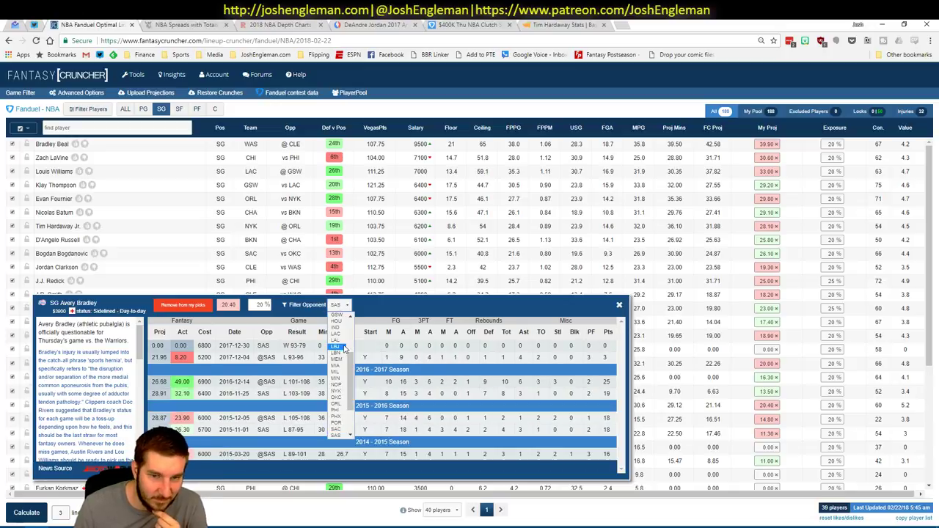
pyautogui.click(336, 322)
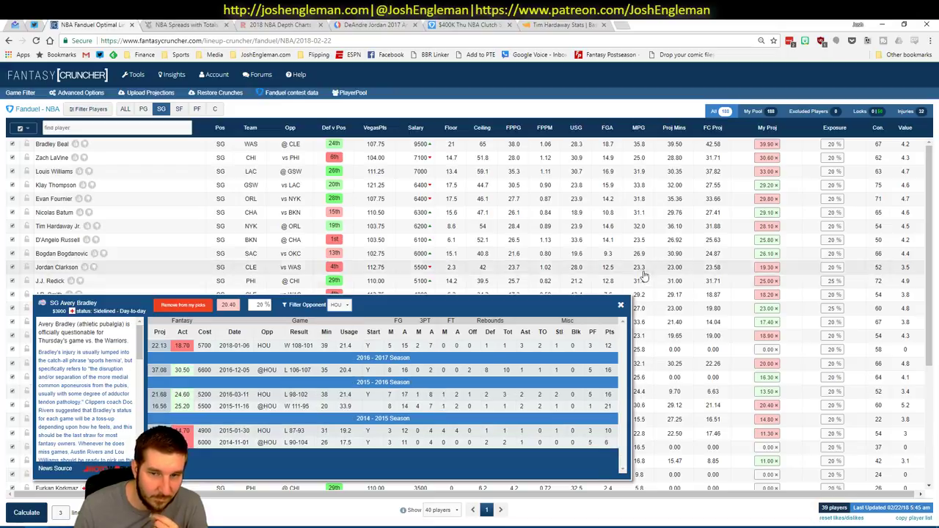
# Return to the Excel player list and give Avery Bradley tier 3 with site FD
pyautogui.hotkey('alt', 'Tab')
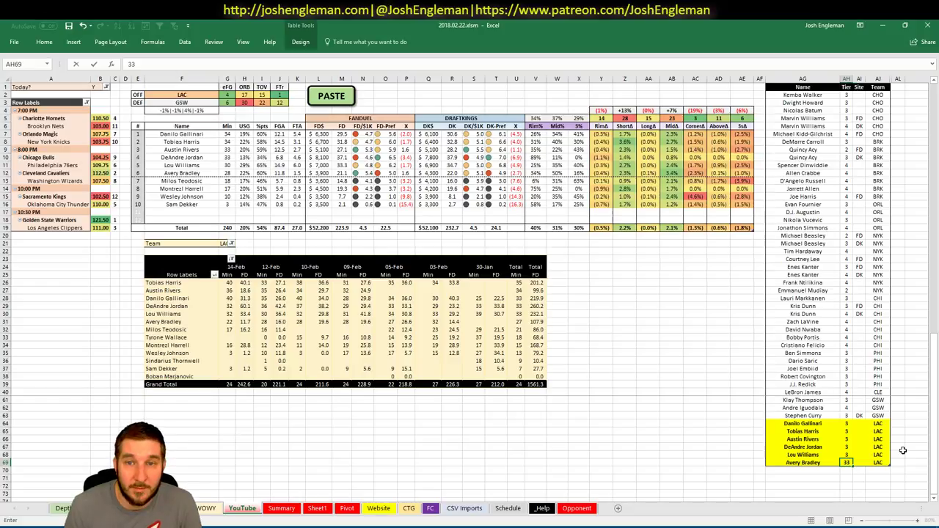
pyautogui.write('33')
pyautogui.press('Return')
pyautogui.write('3')
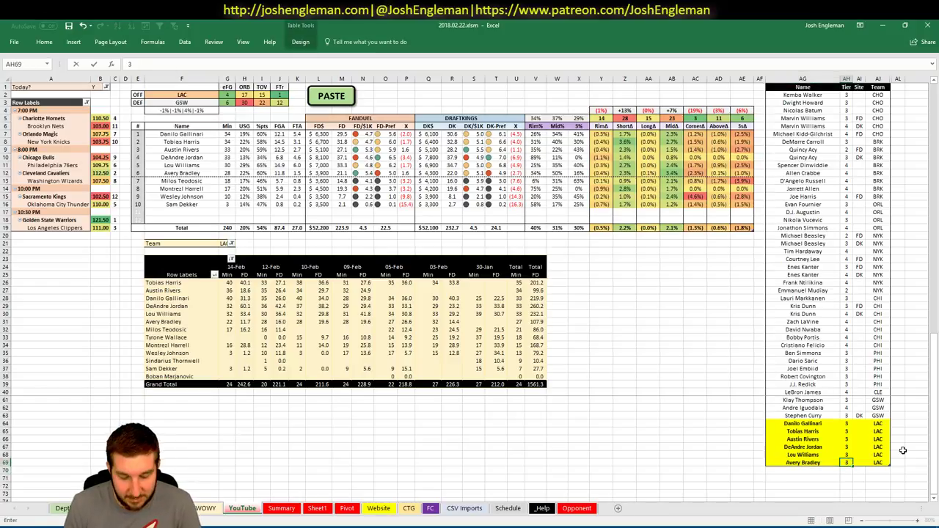
pyautogui.press('Tab')
pyautogui.write('FD')
pyautogui.press('Return')
# Add a second Avery Bradley row below the first with tier 4 and site DK
pyautogui.write('Avery Bradley')
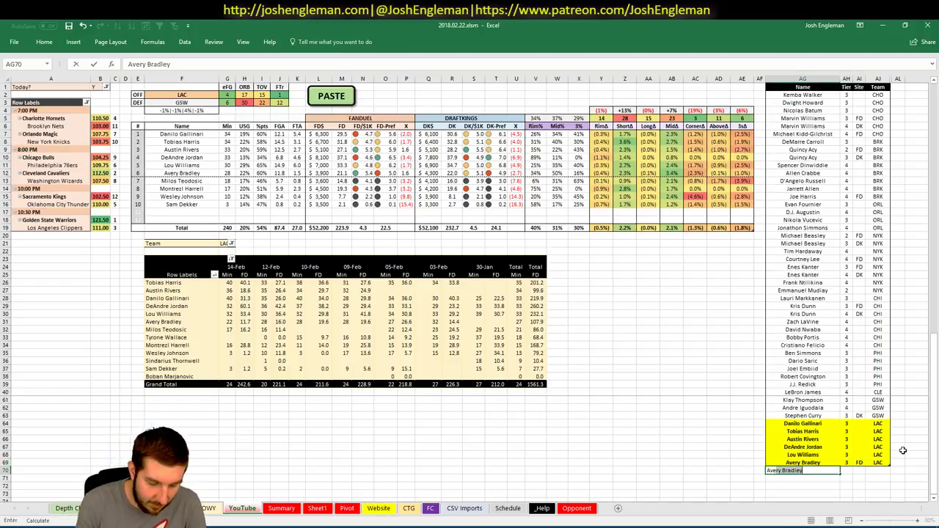
pyautogui.press('Tab')
pyautogui.write('4')
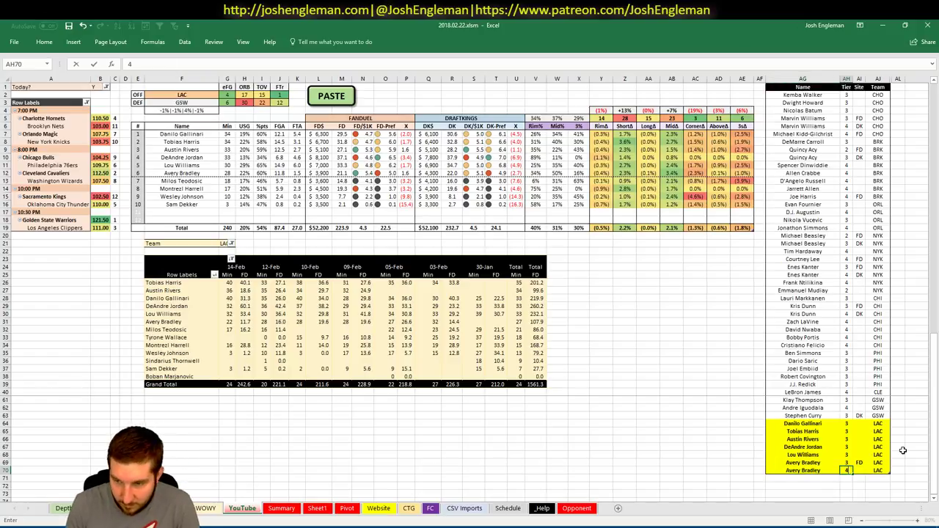
pyautogui.press('Tab')
pyautogui.press('Tab')
pyautogui.hotkey('shift', 'Tab')
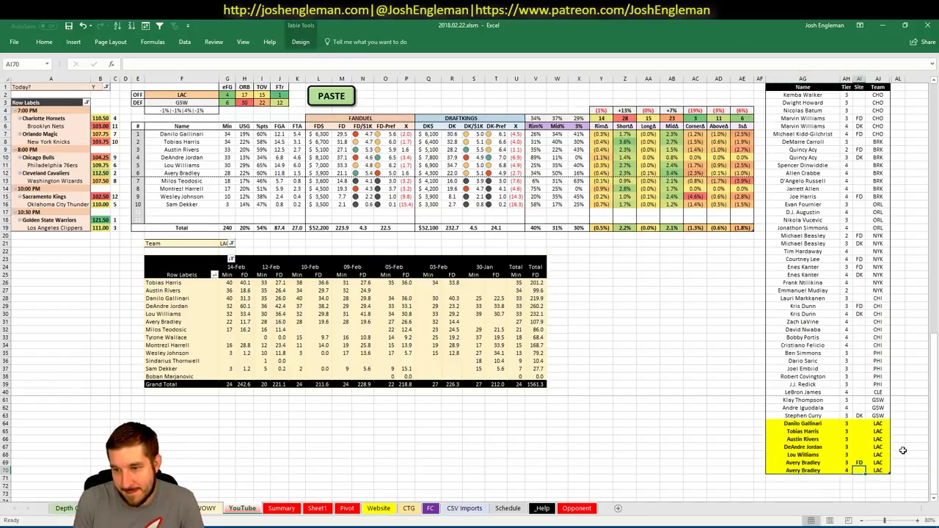
pyautogui.write('DK')
pyautogui.press('Return')
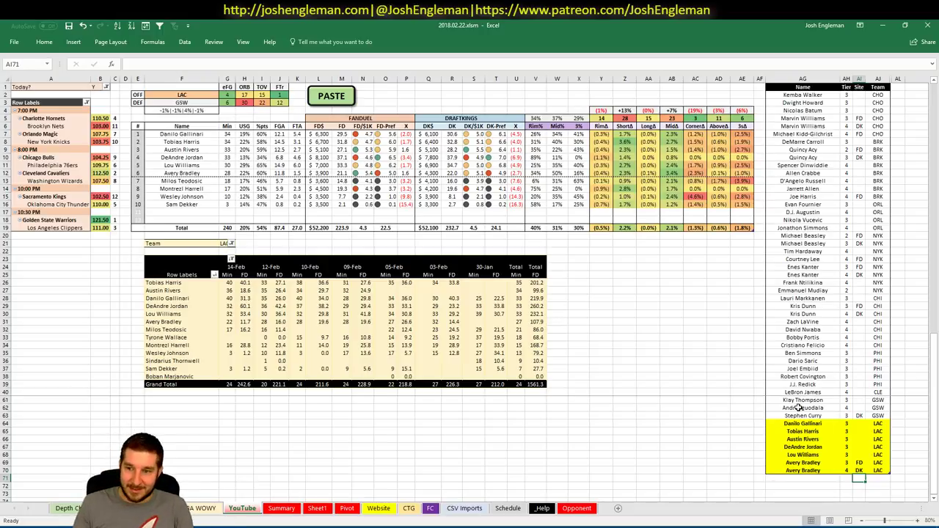
# Go to the worksheet with the position shortlists and copy the FD player names with their Blended projections
pyautogui.click(802, 455)
pyautogui.scroll(7, 802, 456)
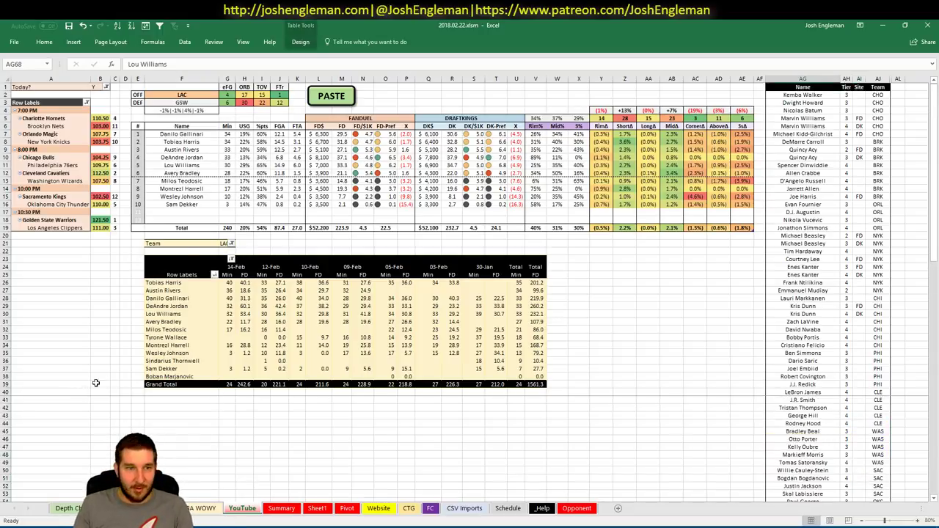
pyautogui.hotkey('ctrl', 'pagedown')
pyautogui.hotkey('ctrl', 'pagedown')
pyautogui.hotkey('ctrl', 'pagedown')
pyautogui.hotkey('ctrl', 'pagedown')
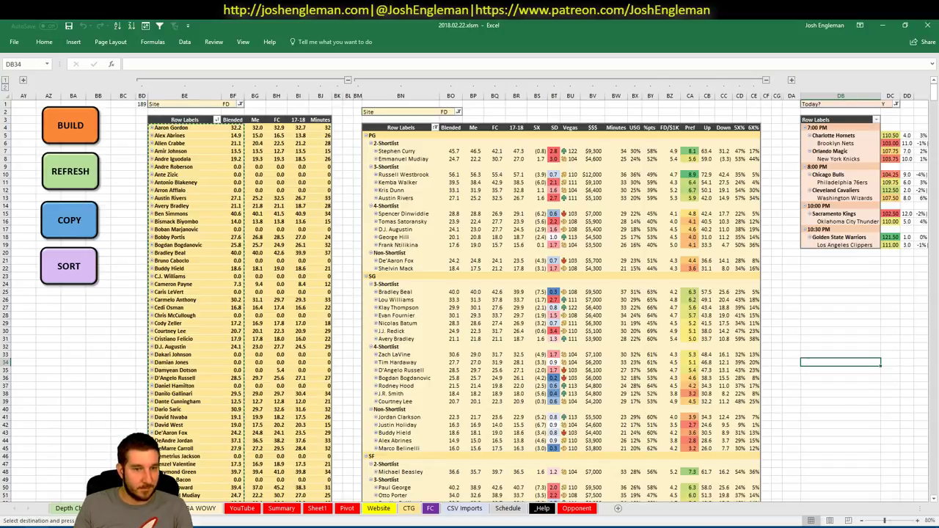
# Switch to FantasyCruncher, open its projection upload page and paste the copied names and projections into the upload table
pyautogui.hotkey('alt', 'Tab')
pyautogui.click(151, 92)
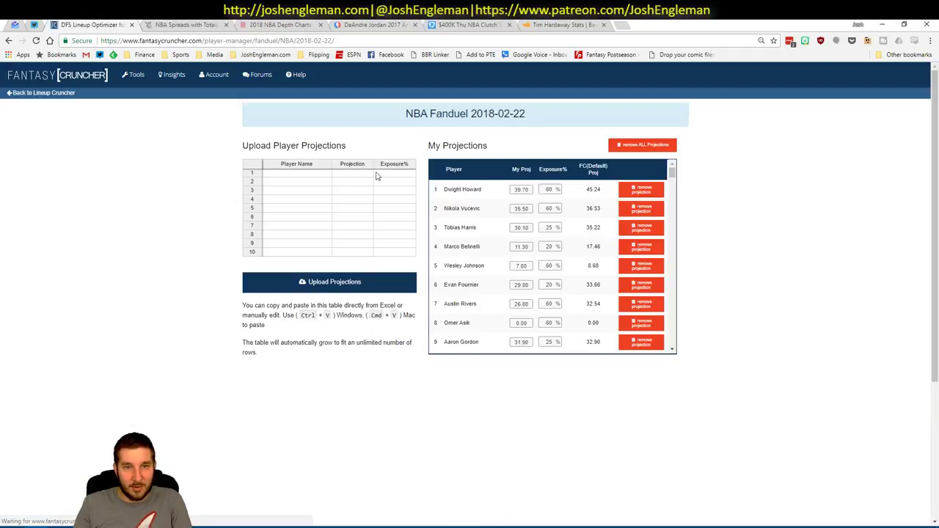
pyautogui.click(315, 174)
pyautogui.hotkey('ctrl', 'v')
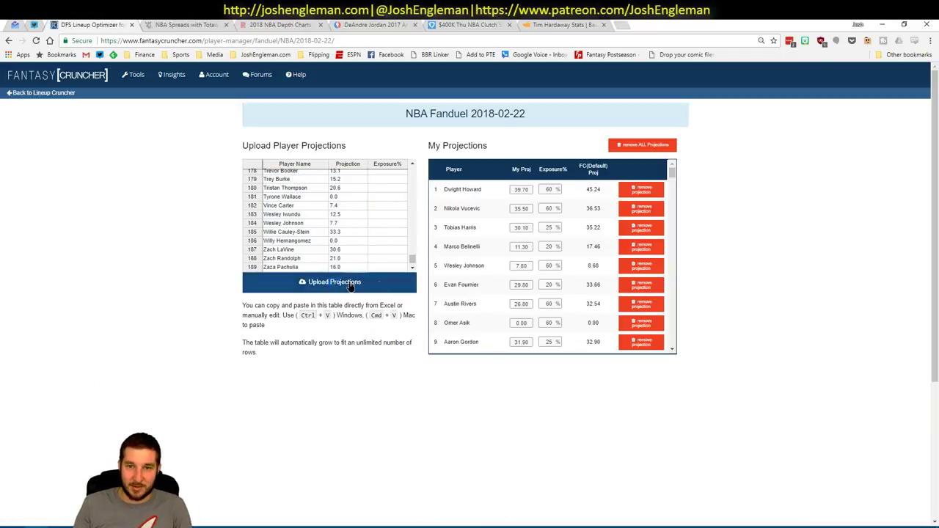
# Remove all existing custom projections and upload the newly pasted ones
pyautogui.moveTo(330, 297); pyautogui.dragTo(743, 193)
pyautogui.click(643, 144)
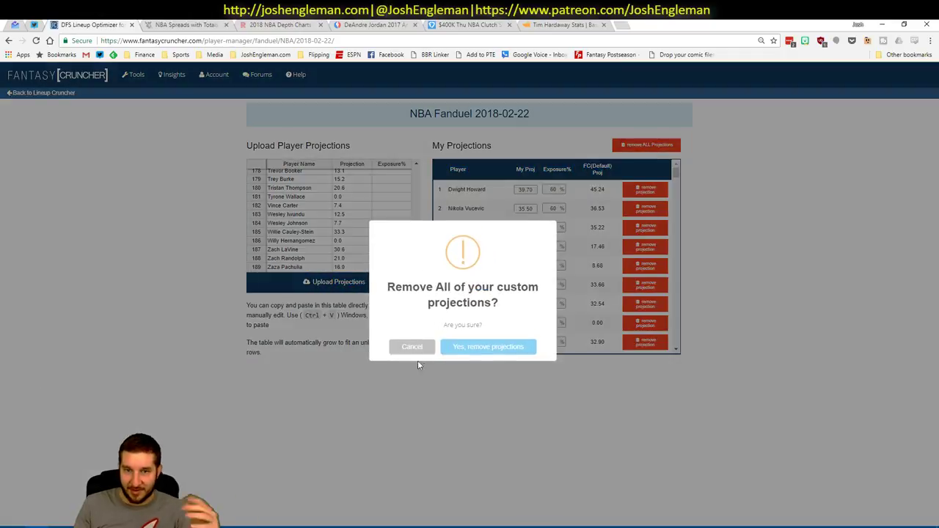
pyautogui.click(475, 347)
pyautogui.click(340, 282)
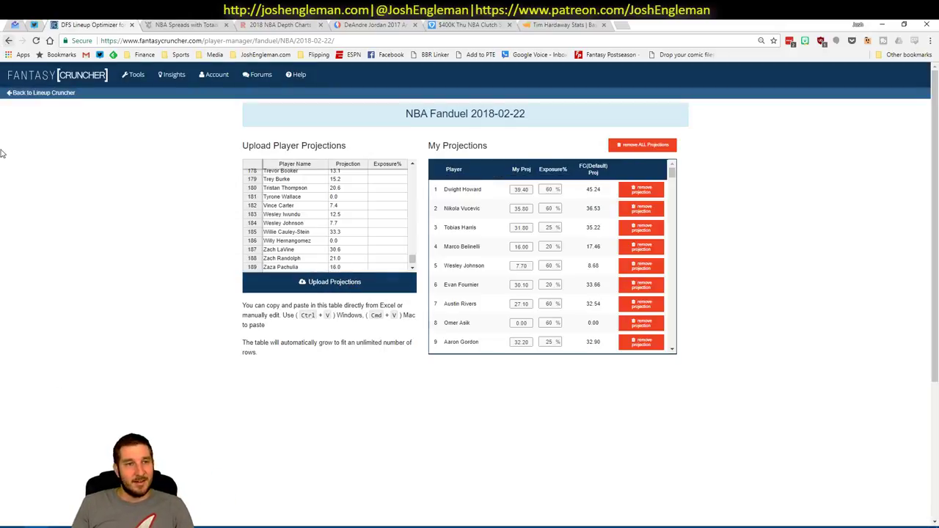
# Return to the lineup cruncher and calculate 100 FanDuel lineups with the randomness setting at 10%
pyautogui.click(55, 96)
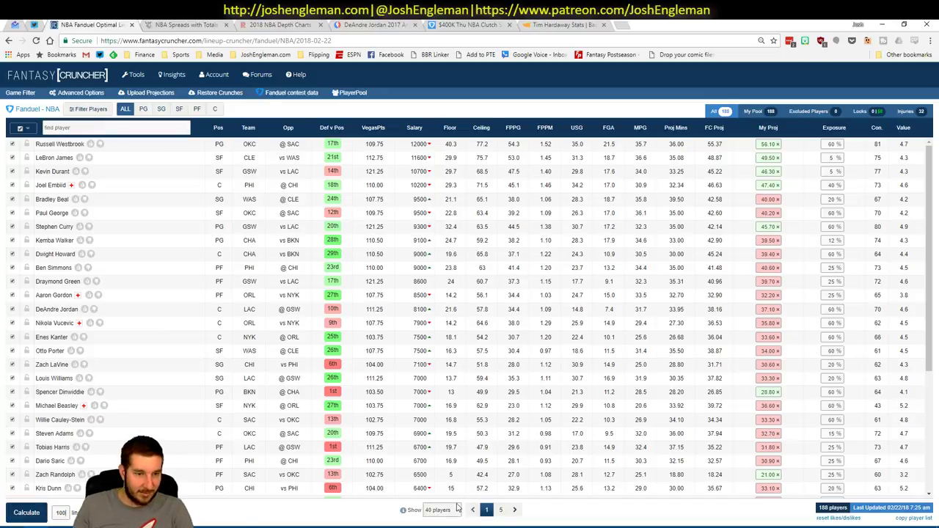
pyautogui.click(81, 93)
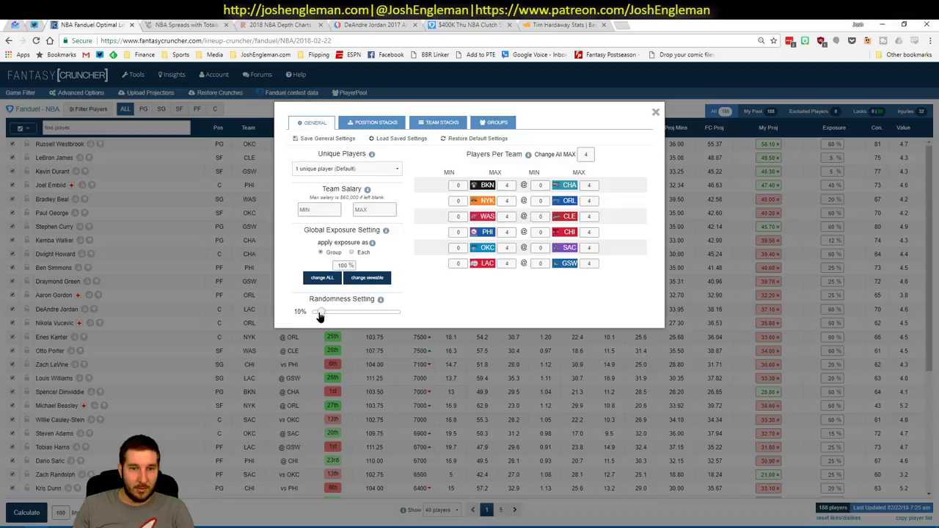
pyautogui.click(657, 113)
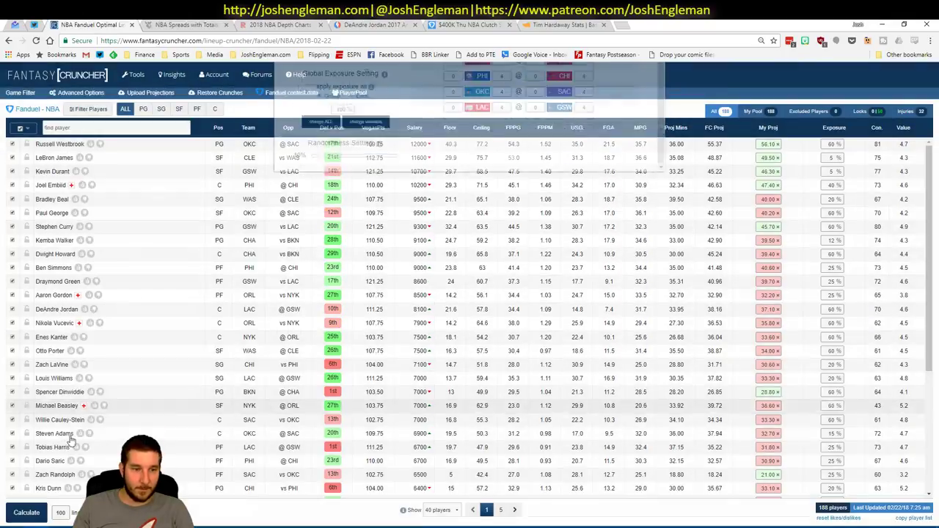
pyautogui.click(26, 512)
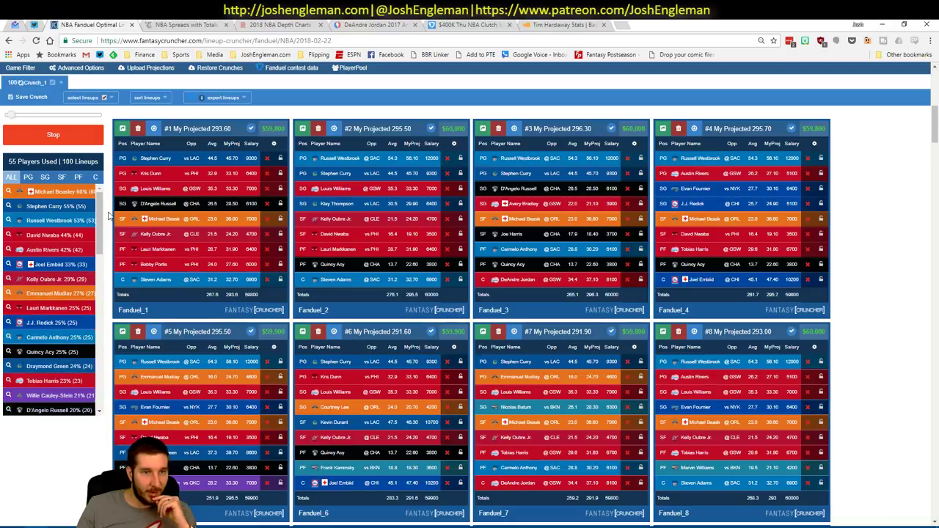
# Sort the calculated lineups by highest projection and review the player usage for centers and power forwards
pyautogui.click(149, 97)
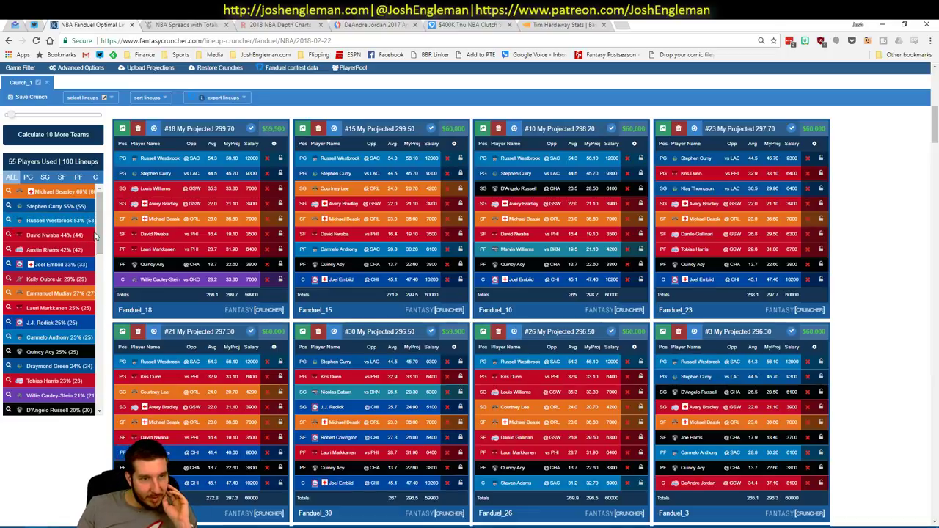
pyautogui.click(97, 177)
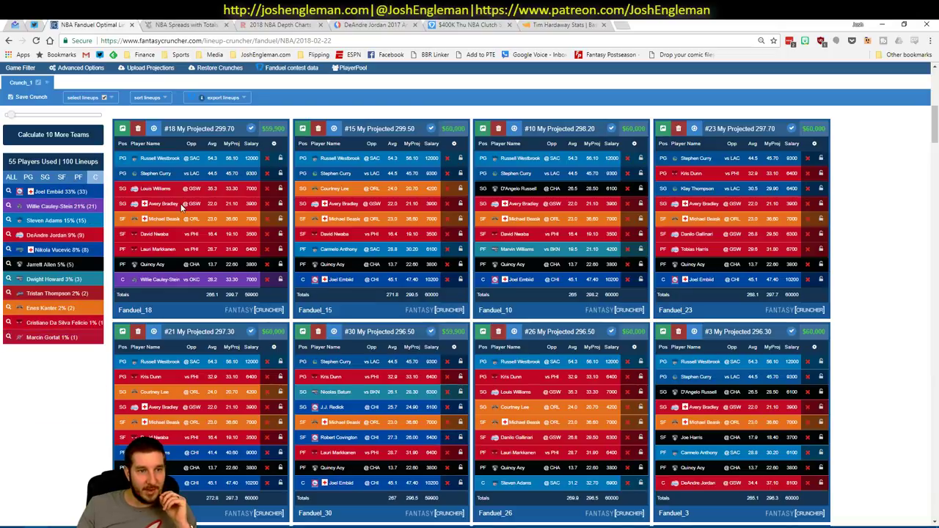
pyautogui.click(79, 177)
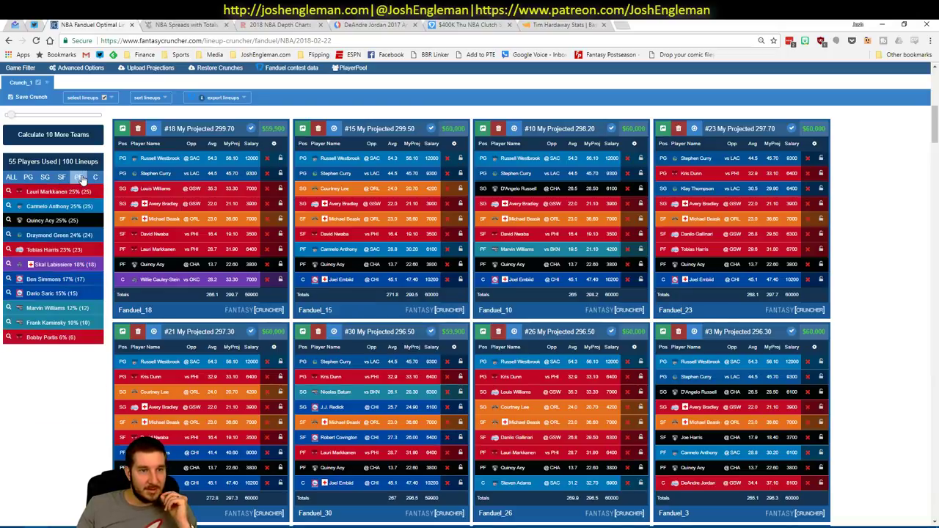
pyautogui.scroll(10, 124, 231)
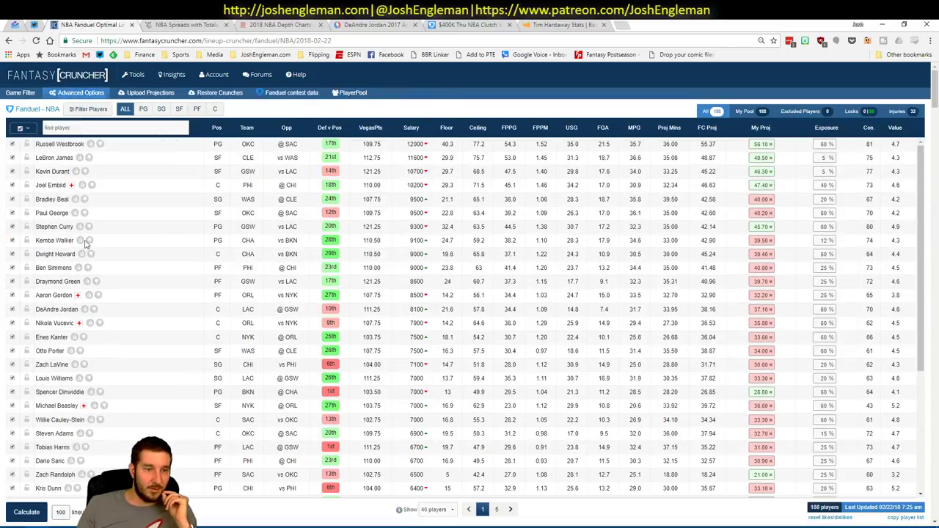
pyautogui.scroll(-2, 197, 503)
pyautogui.scroll(-1, 197, 502)
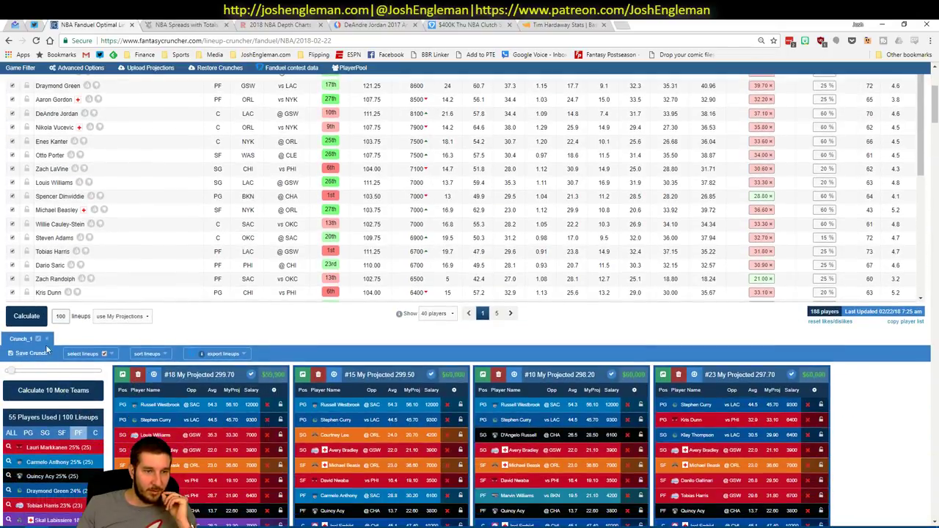
pyautogui.scroll(3, 234, 345)
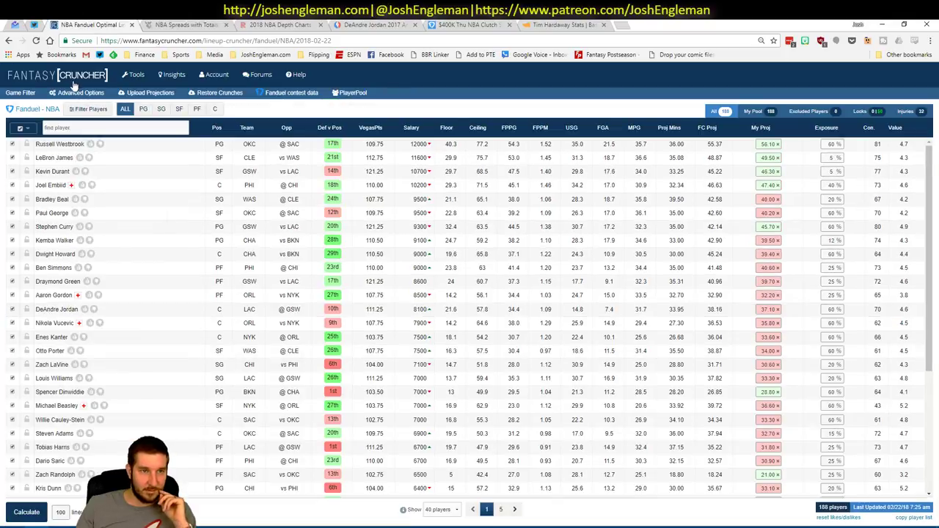